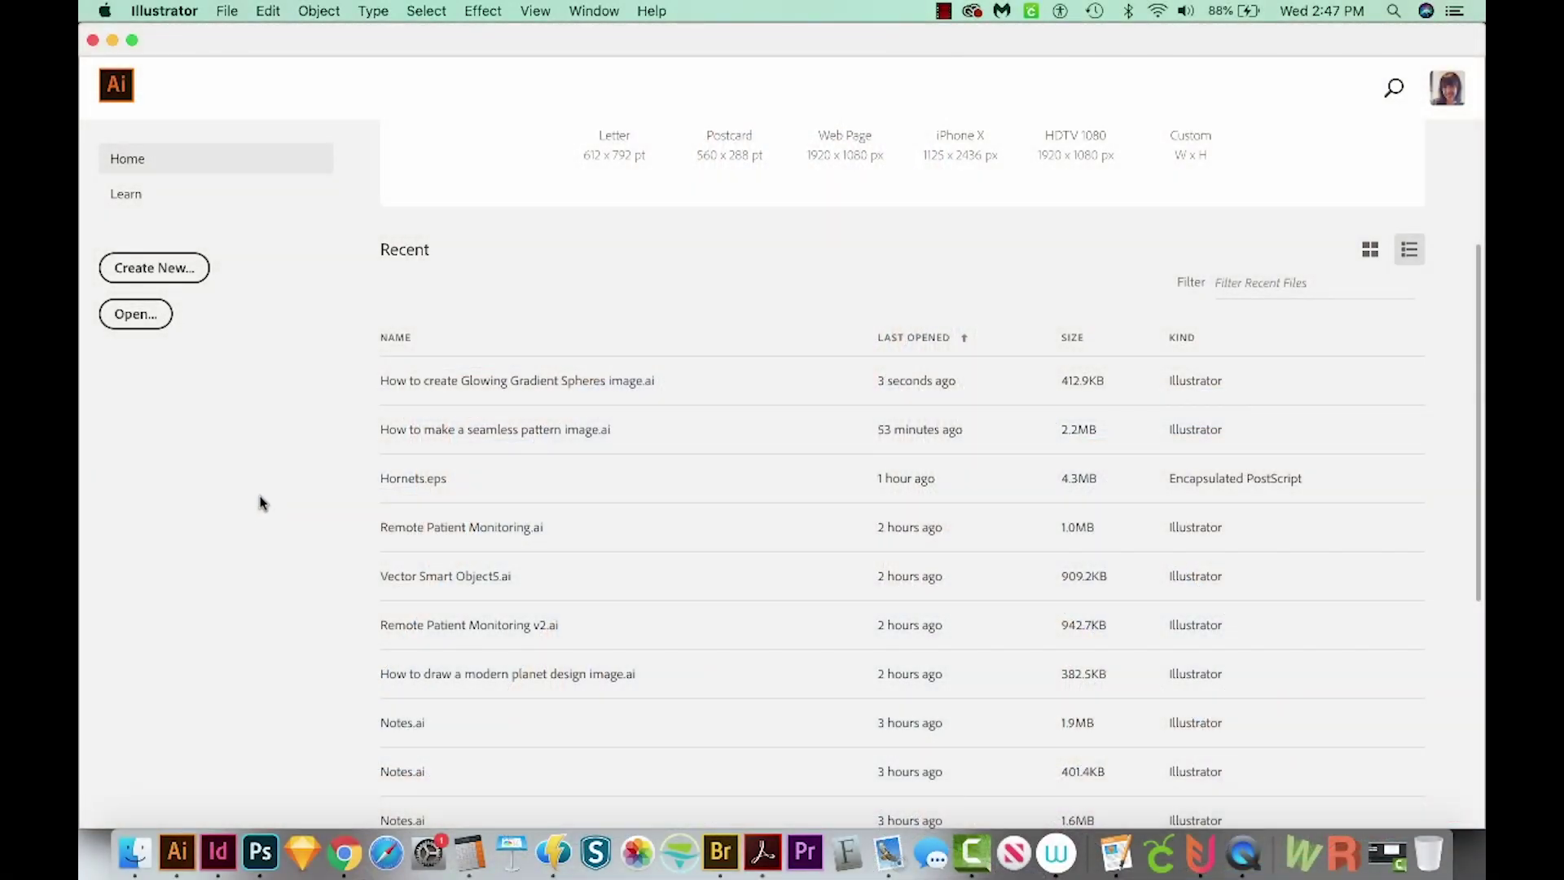
Create a new web document from the Minimum preset, 1024 x 768 px.
click(158, 273)
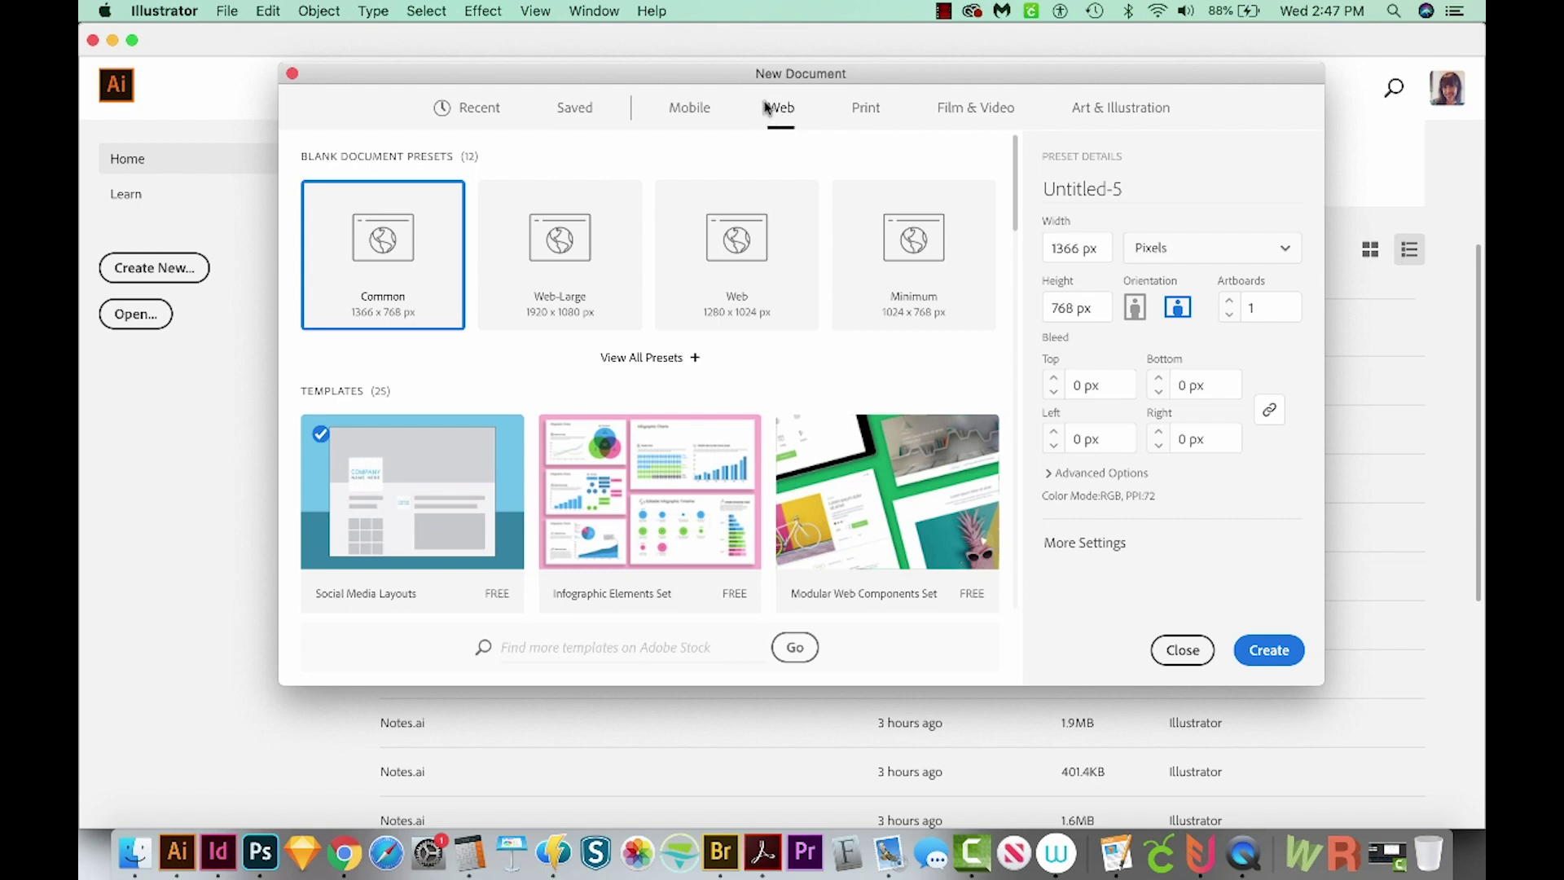
click(737, 248)
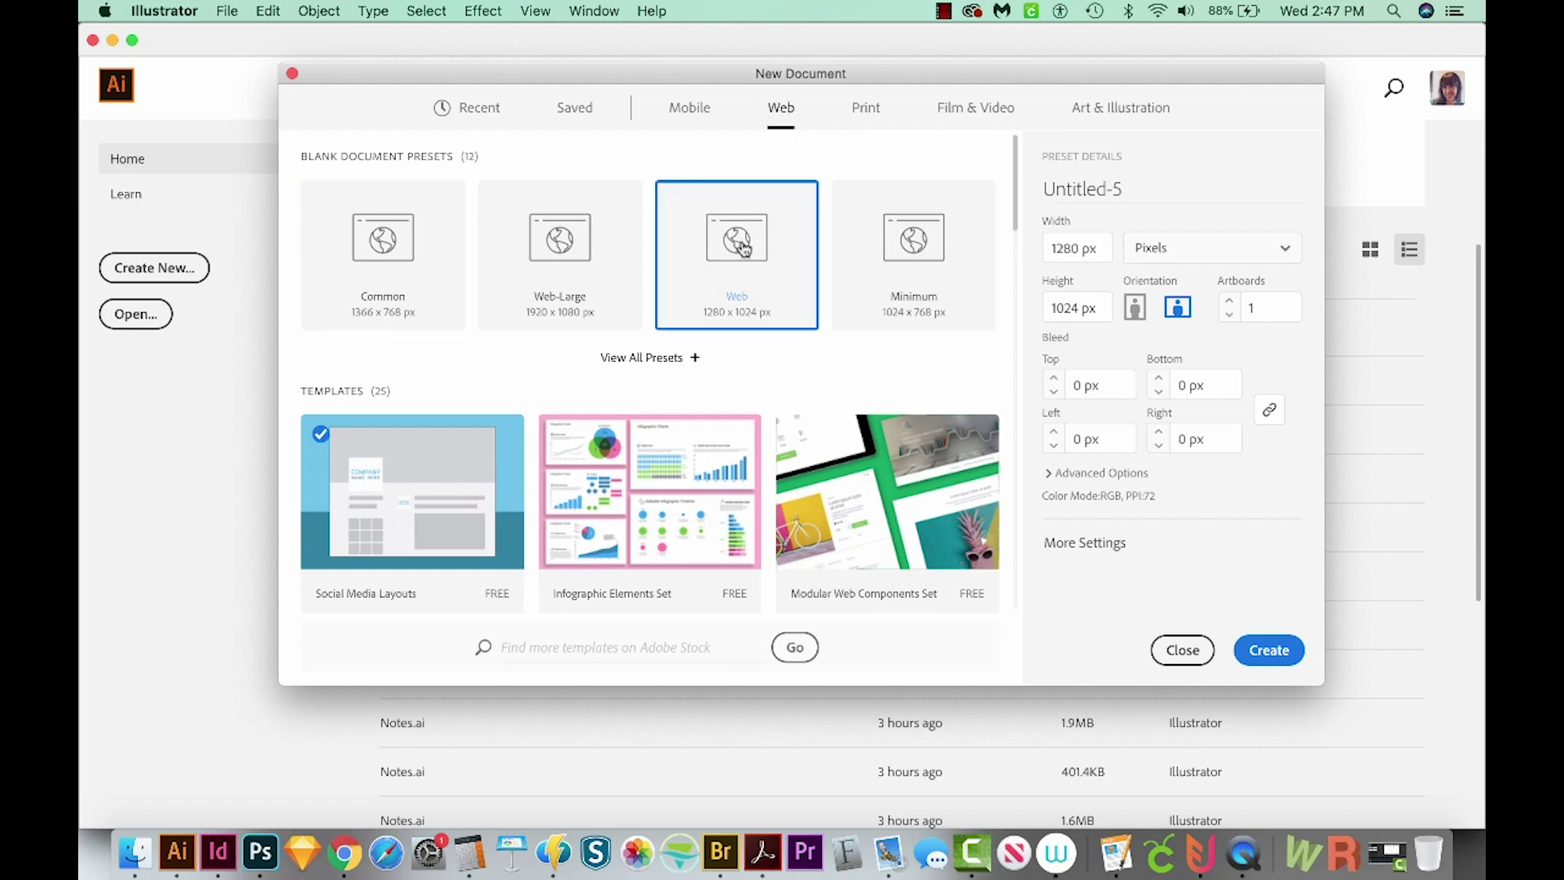
click(889, 242)
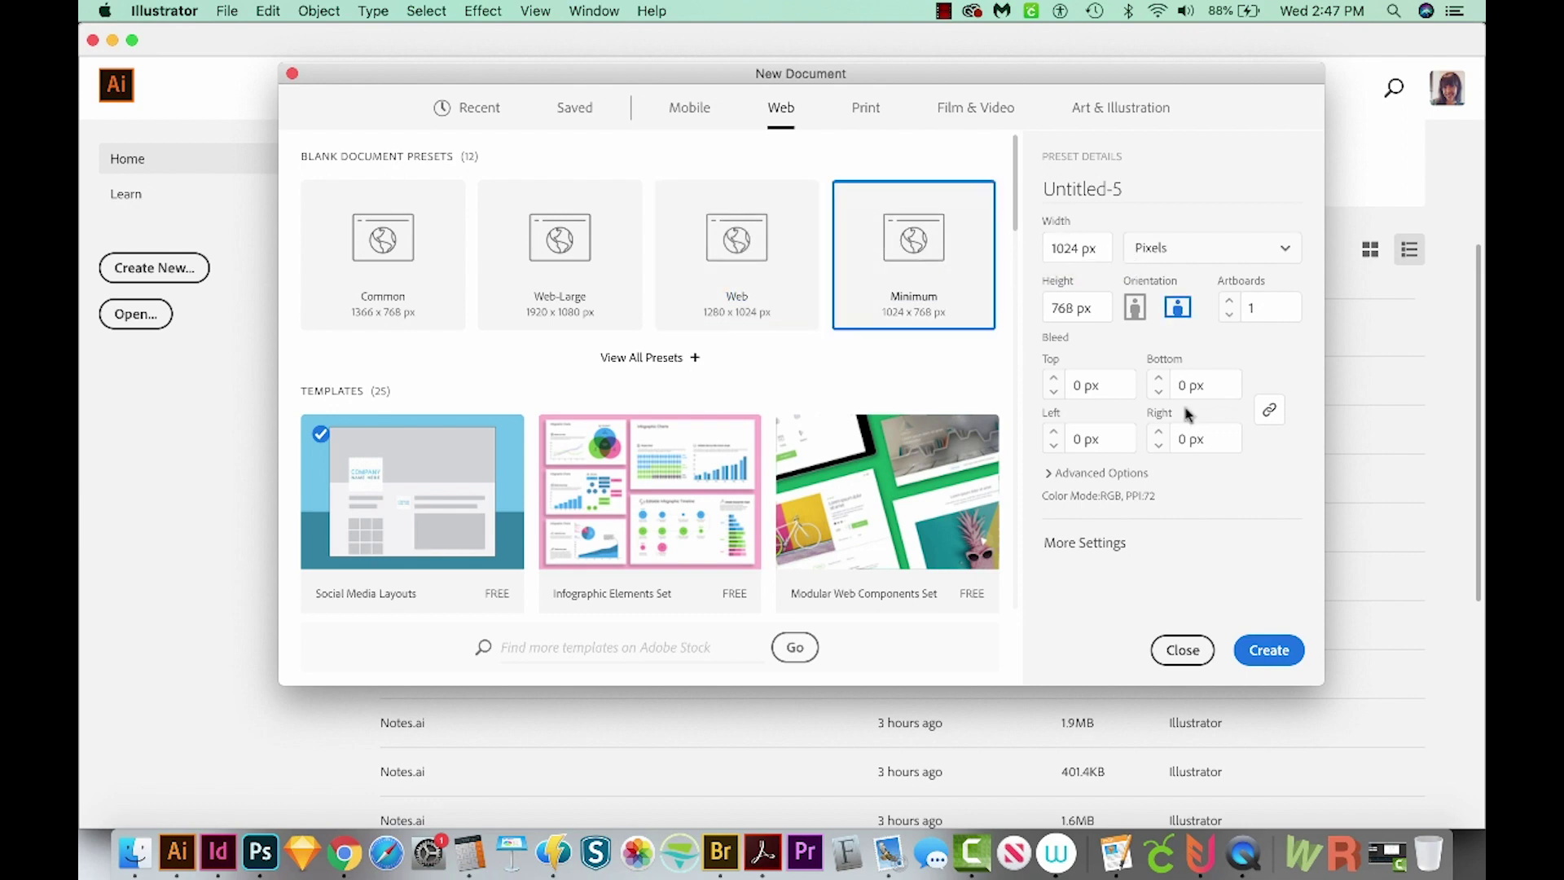
click(1267, 658)
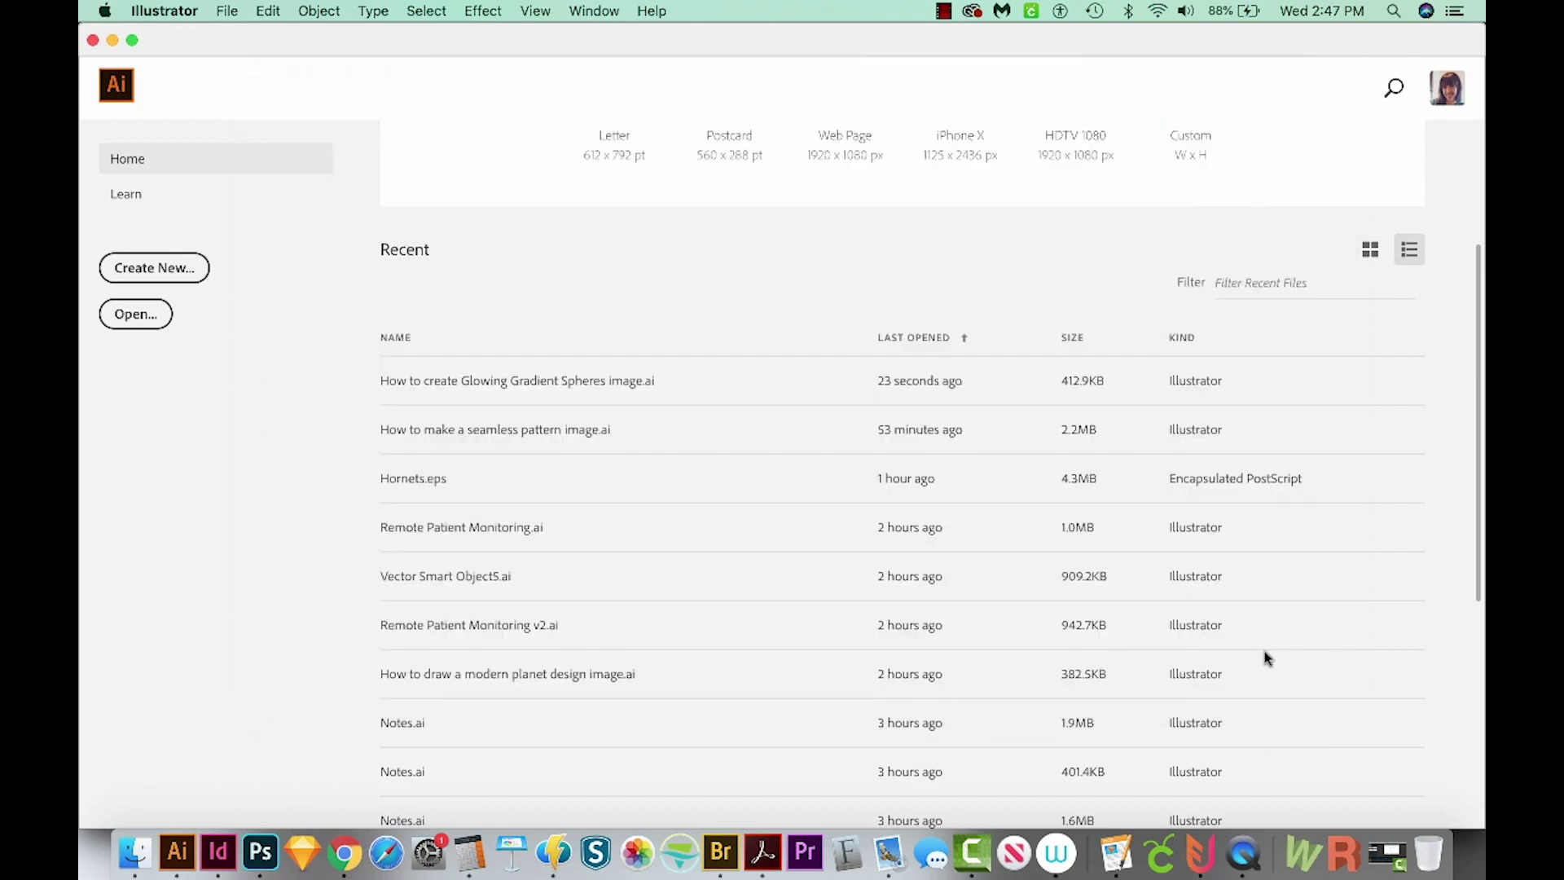
Draw a rectangle about 279 x 57 px in the artboard's upper-left corner, filled with a white-to-black linear gradient and no stroke.
key(m)
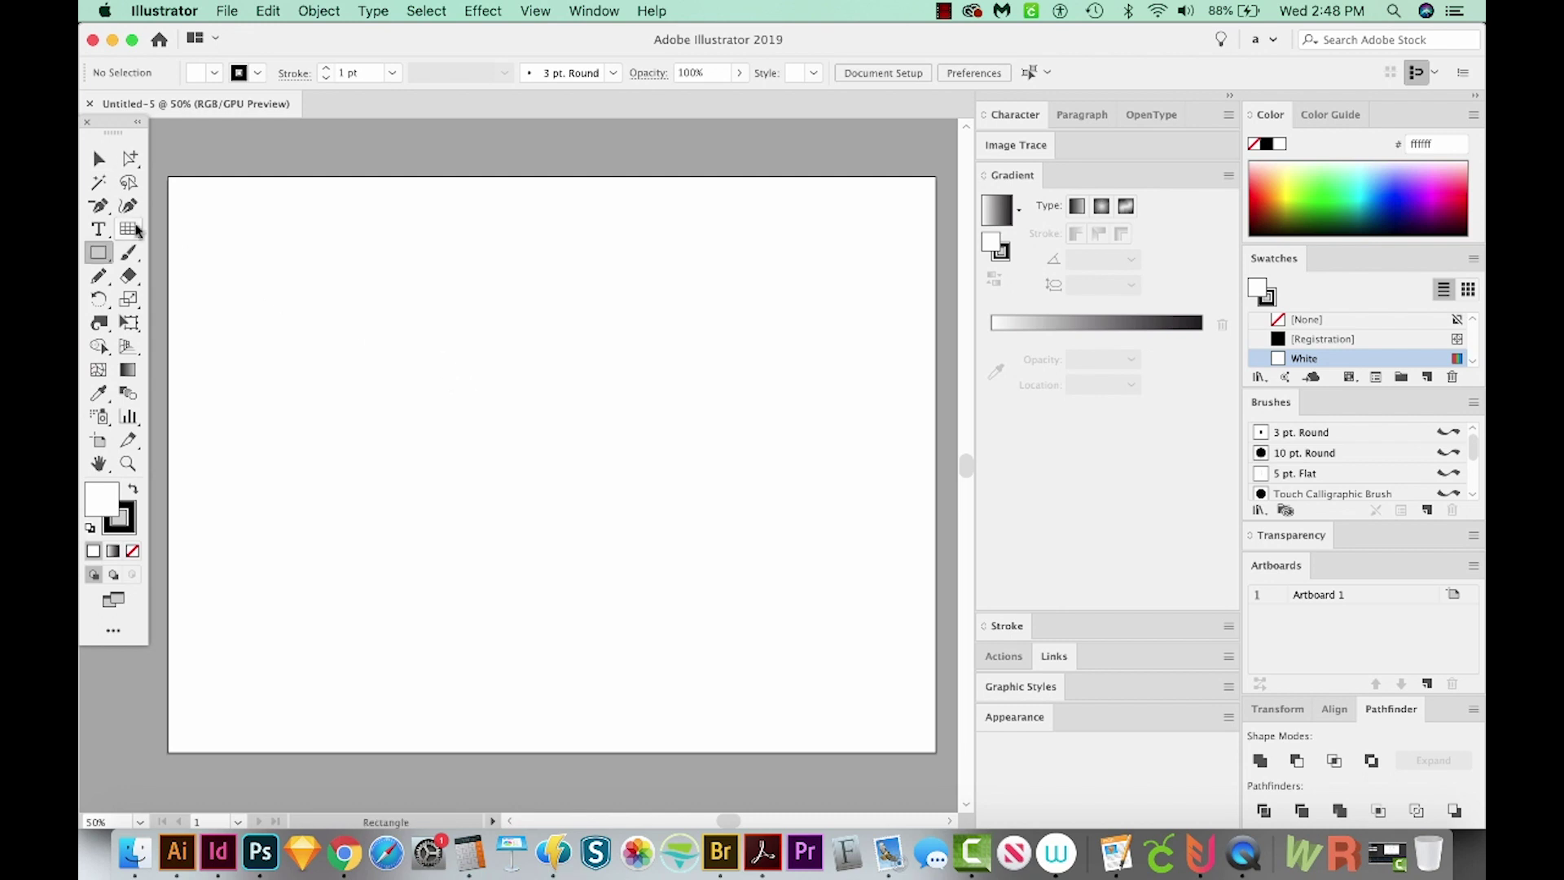
drag(189, 195, 399, 238)
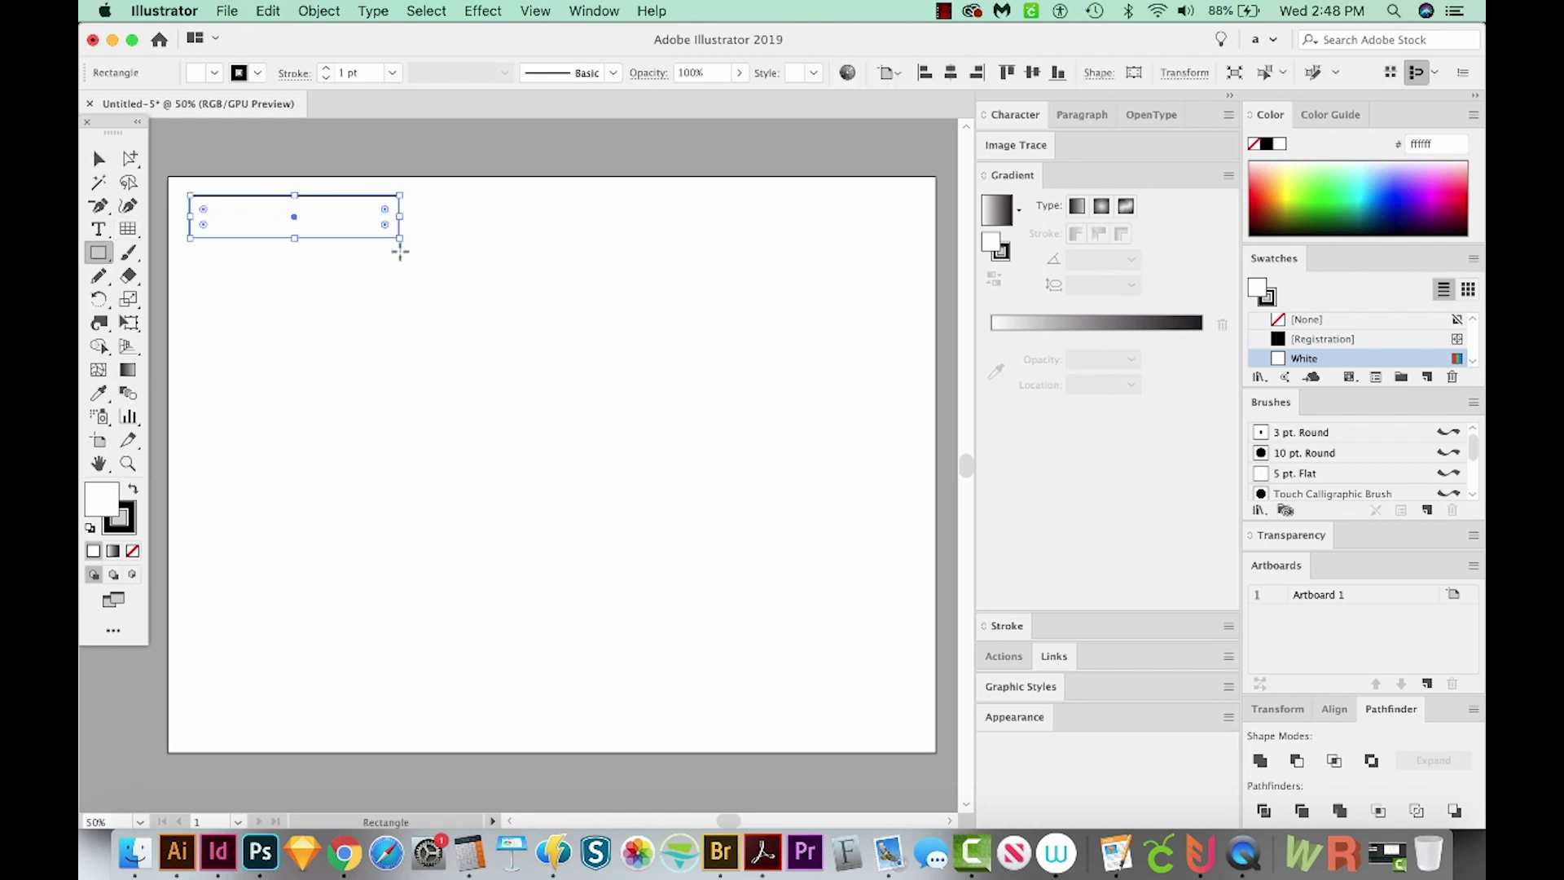
click(1084, 329)
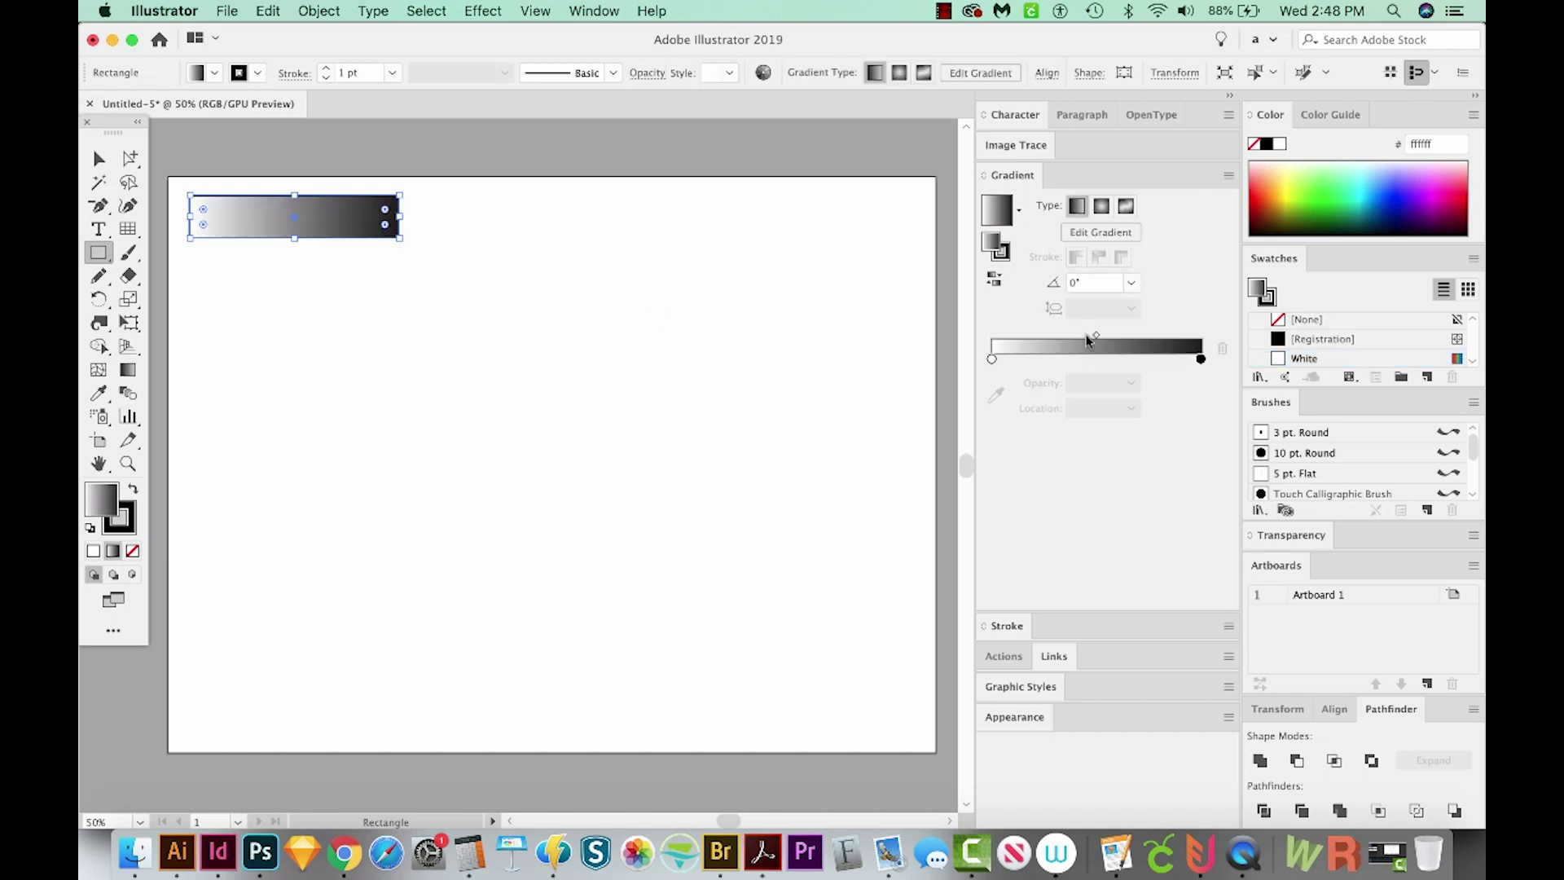
click(126, 528)
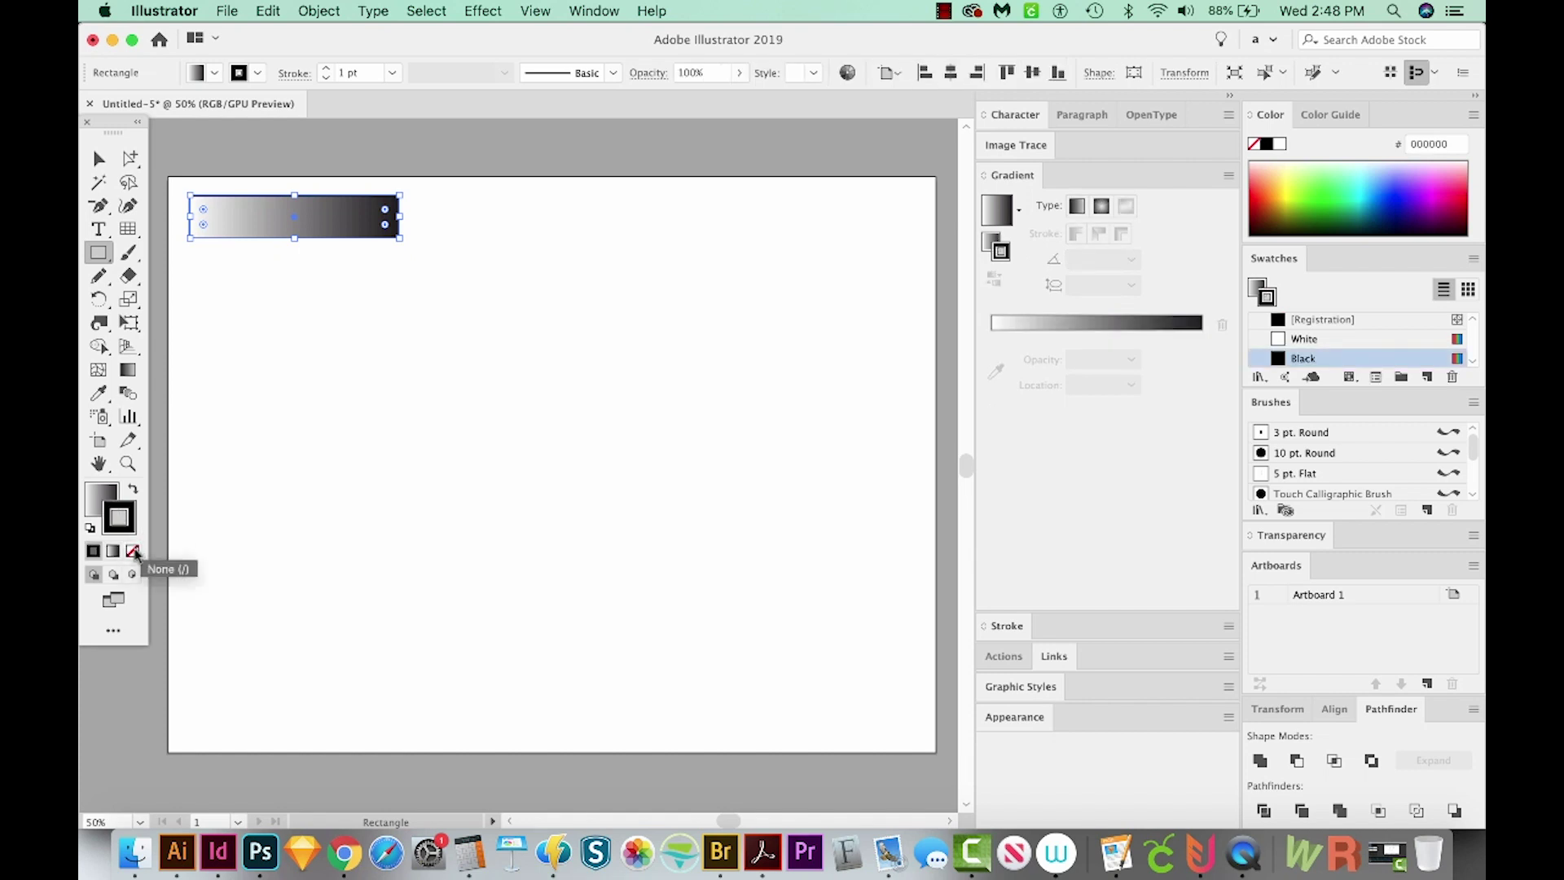
click(135, 551)
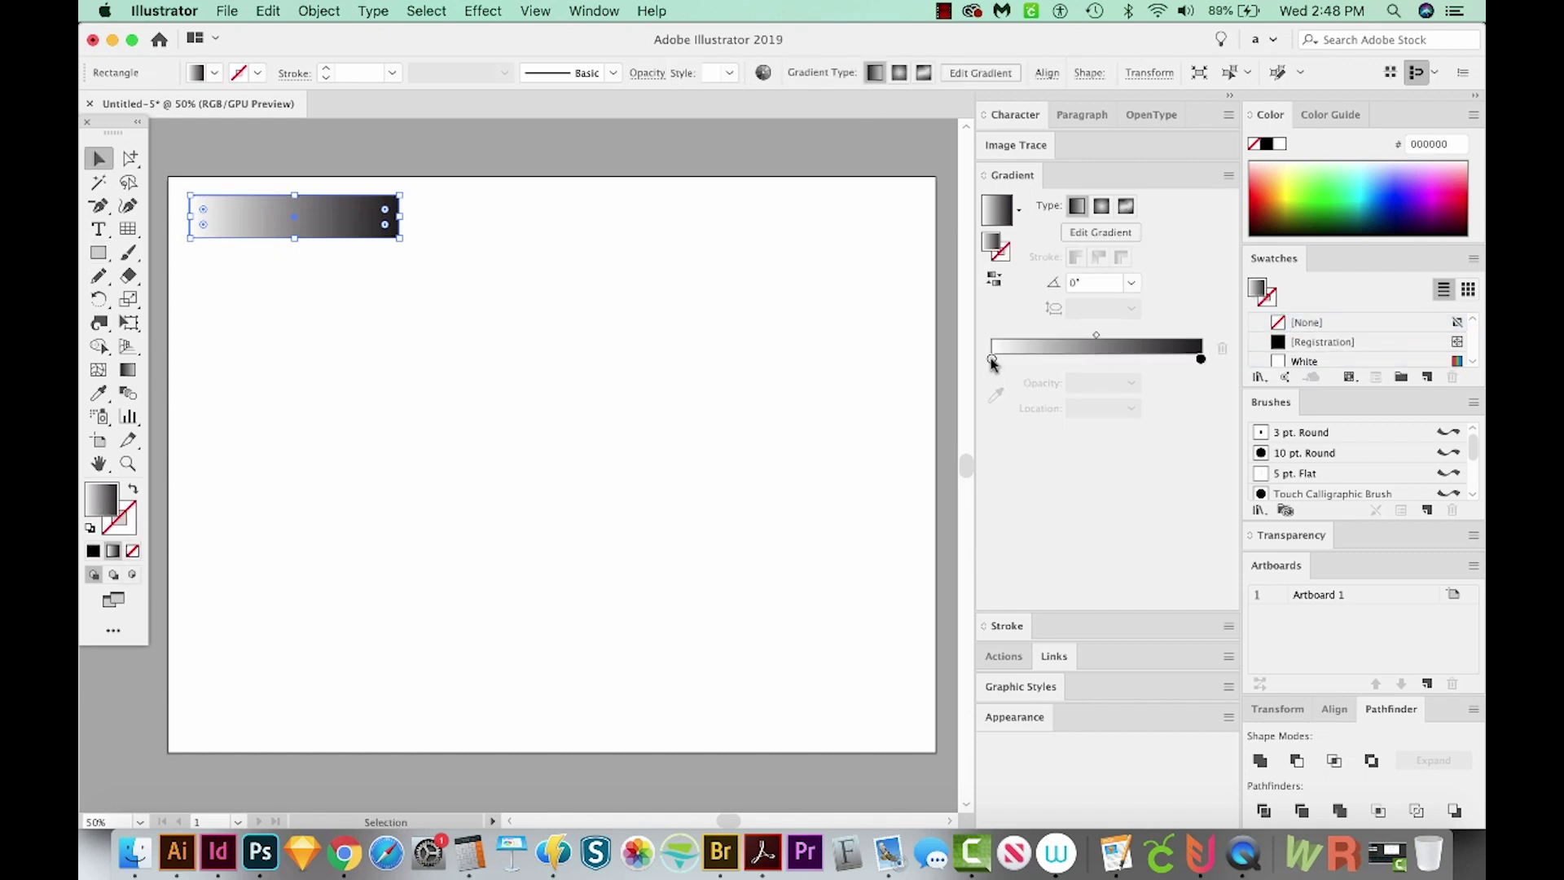
Recolor the rectangle's gradient from pure blue (0000ff) at the start stop to light blue at the end stop.
double_click(992, 360)
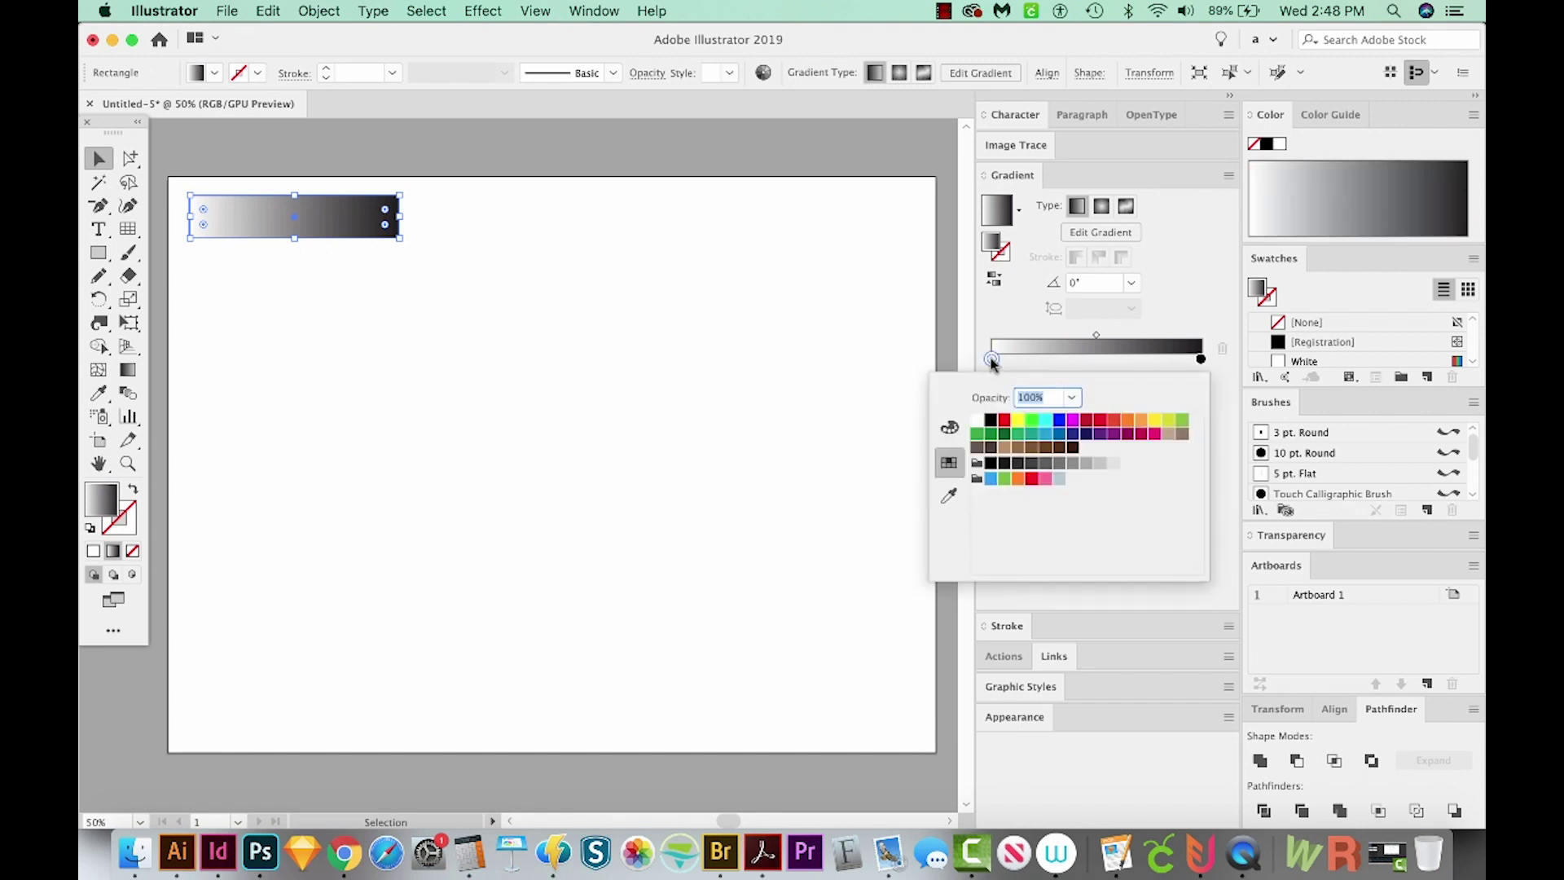
click(1059, 420)
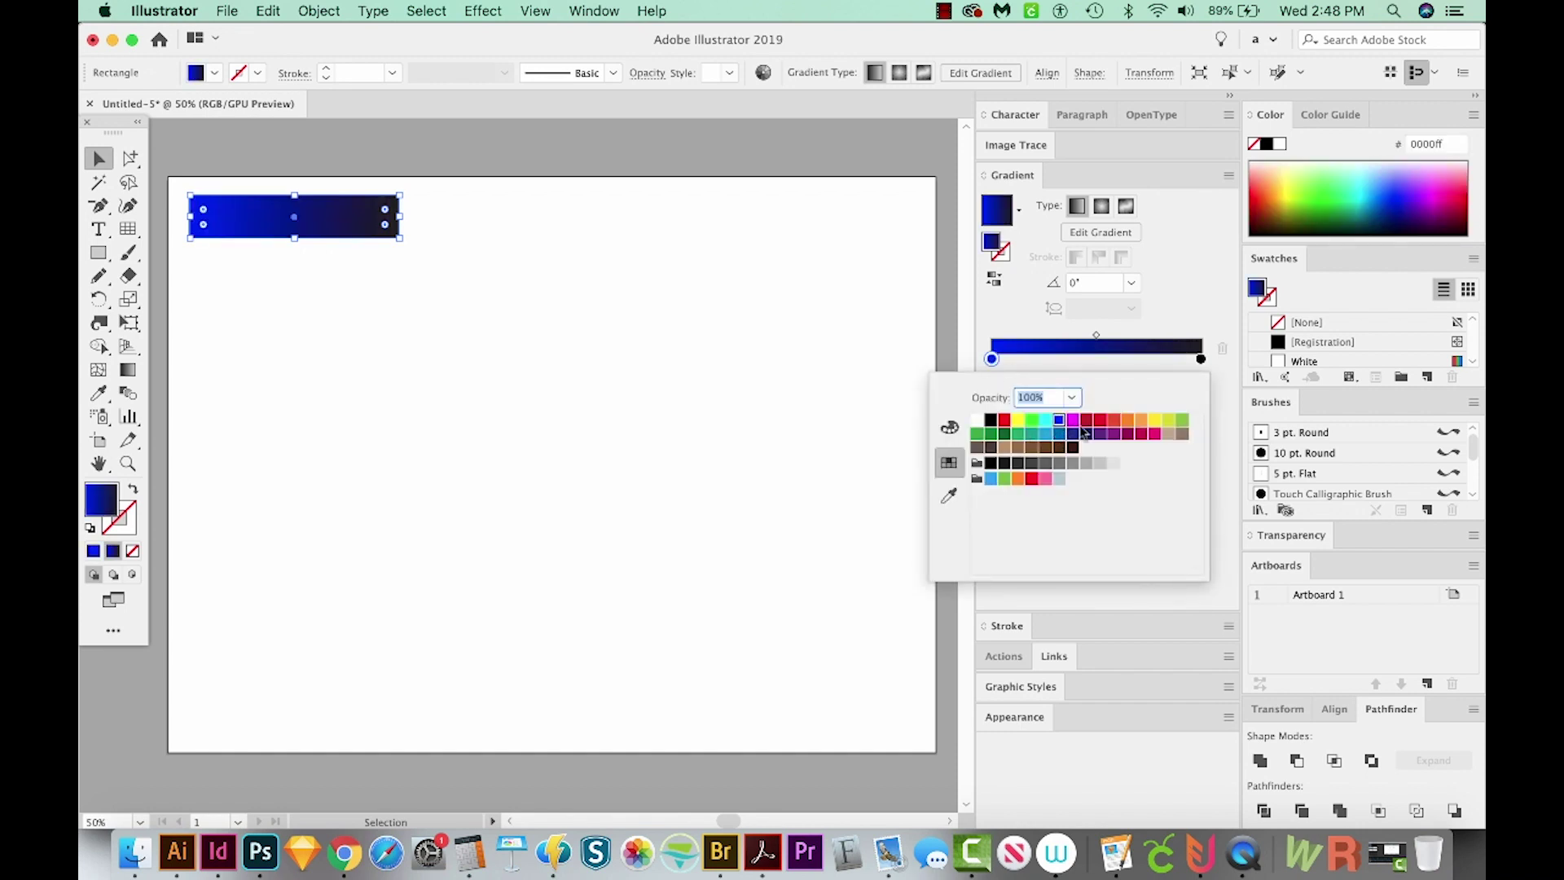
double_click(1200, 359)
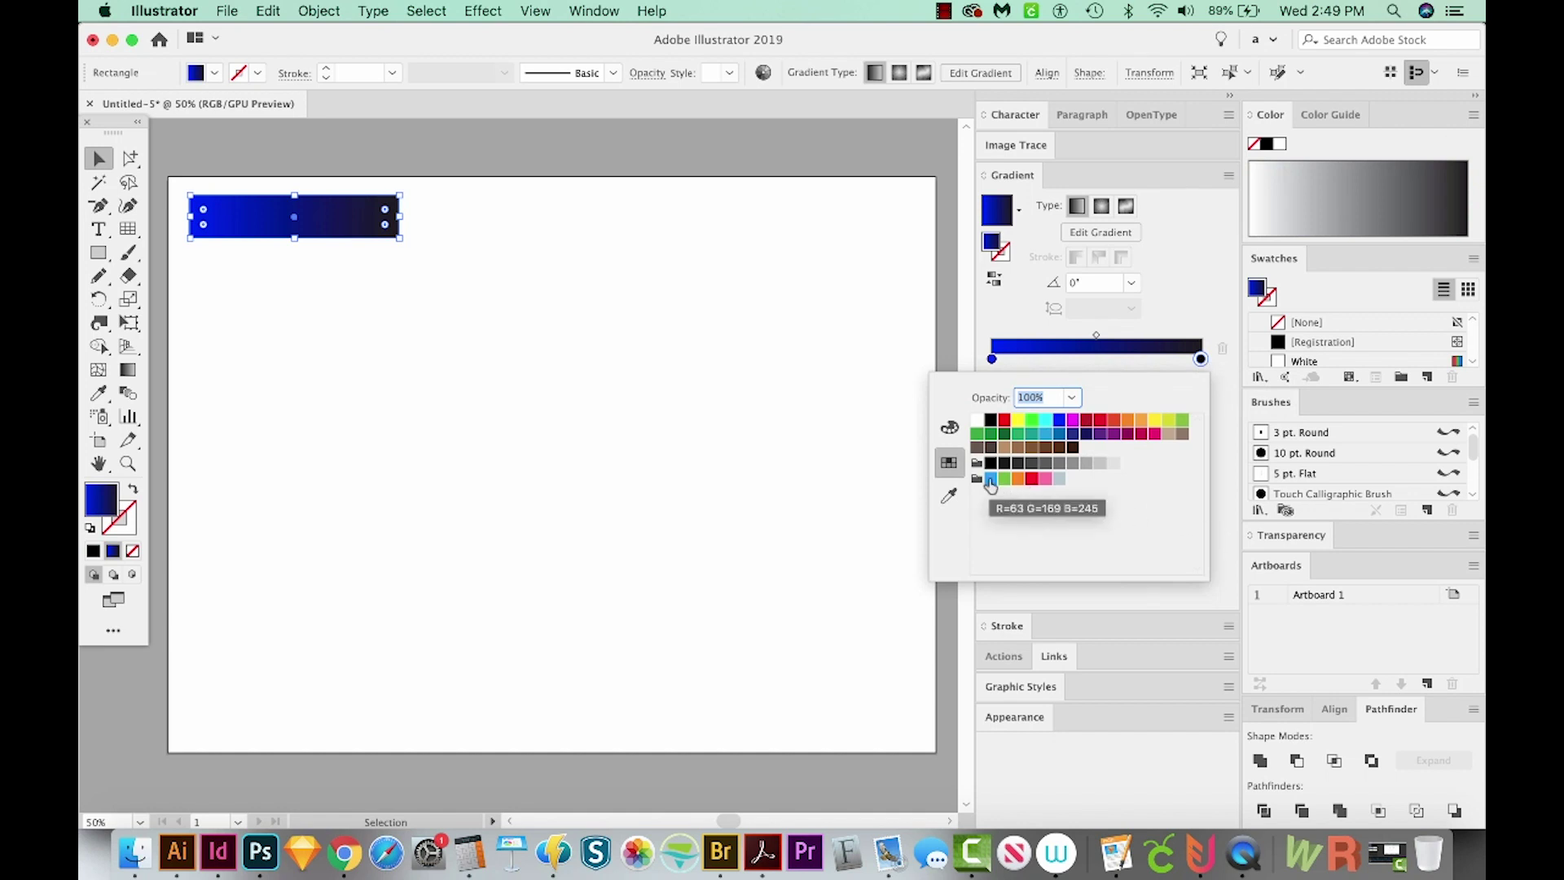
click(1046, 435)
Change the gradient's start stop to dark navy blue (021960).
click(990, 360)
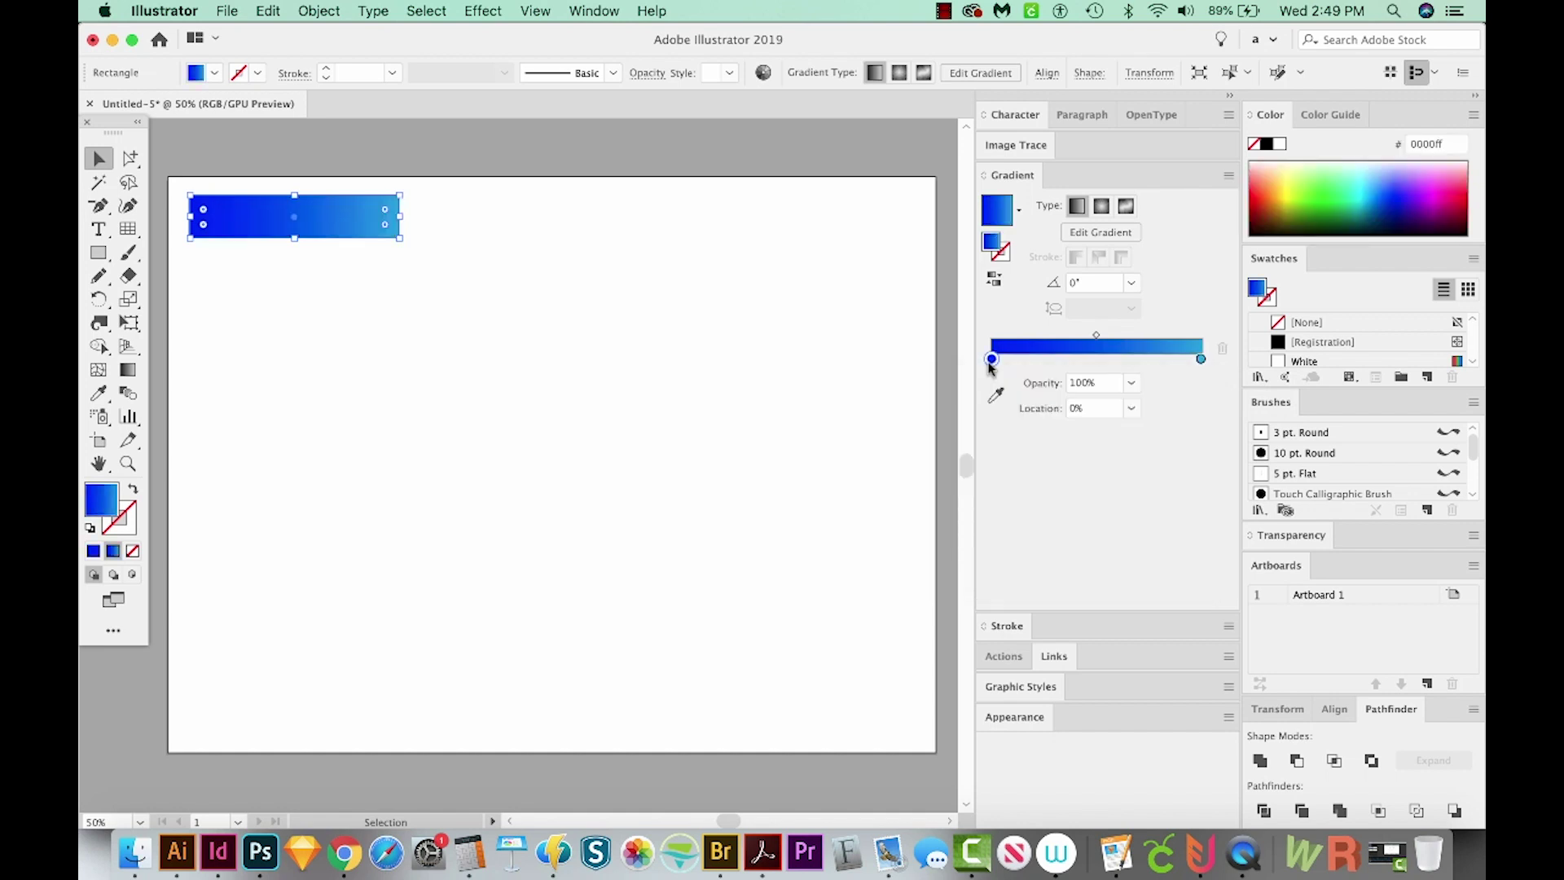
double_click(989, 363)
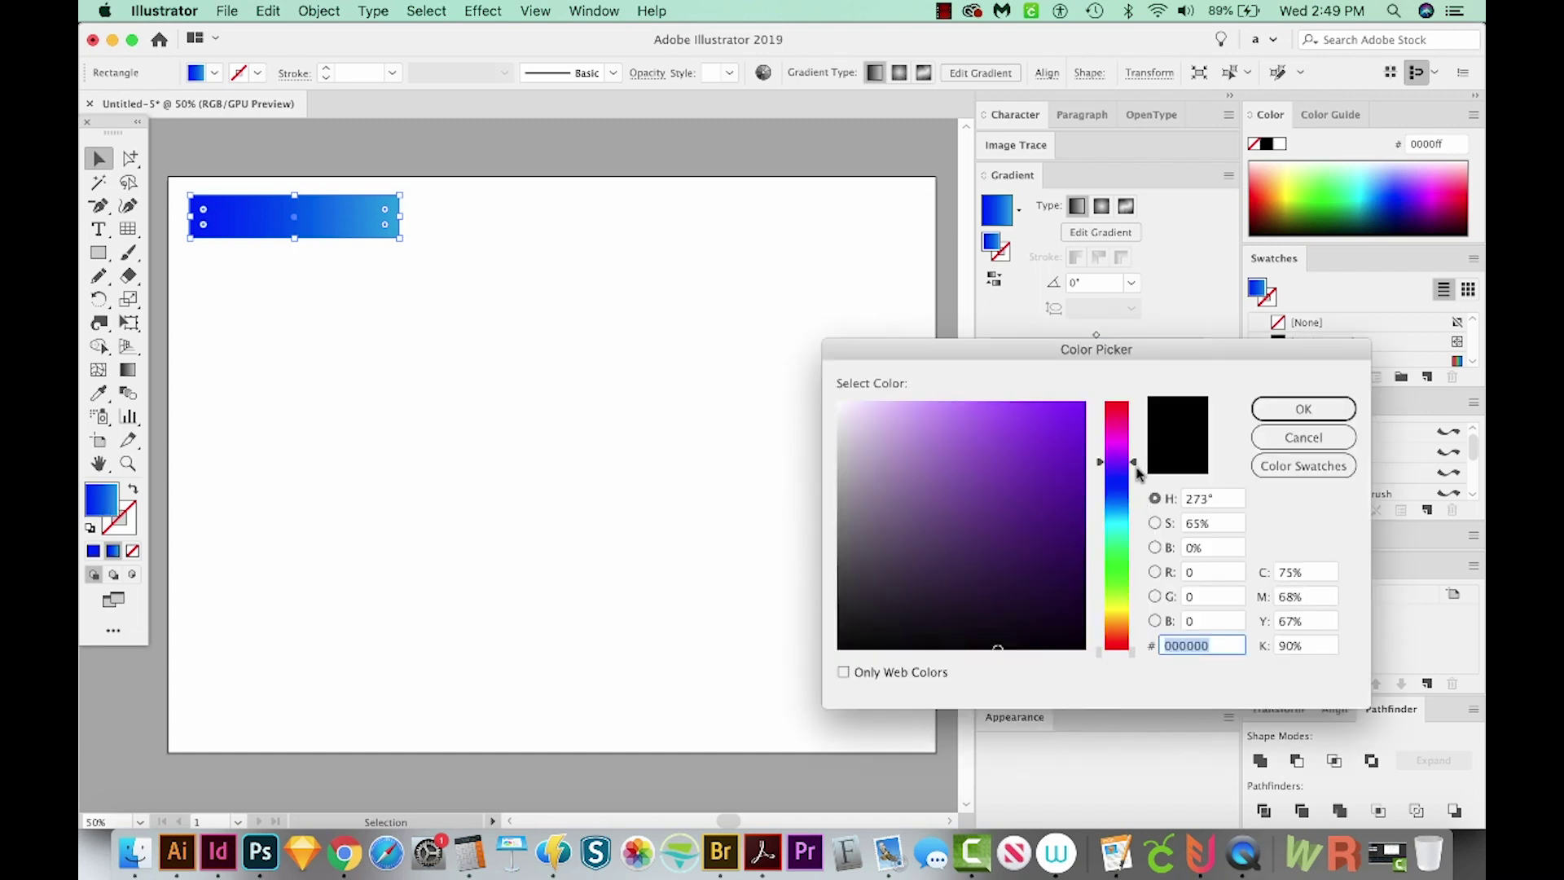
drag(1131, 466, 1131, 493)
click(1081, 554)
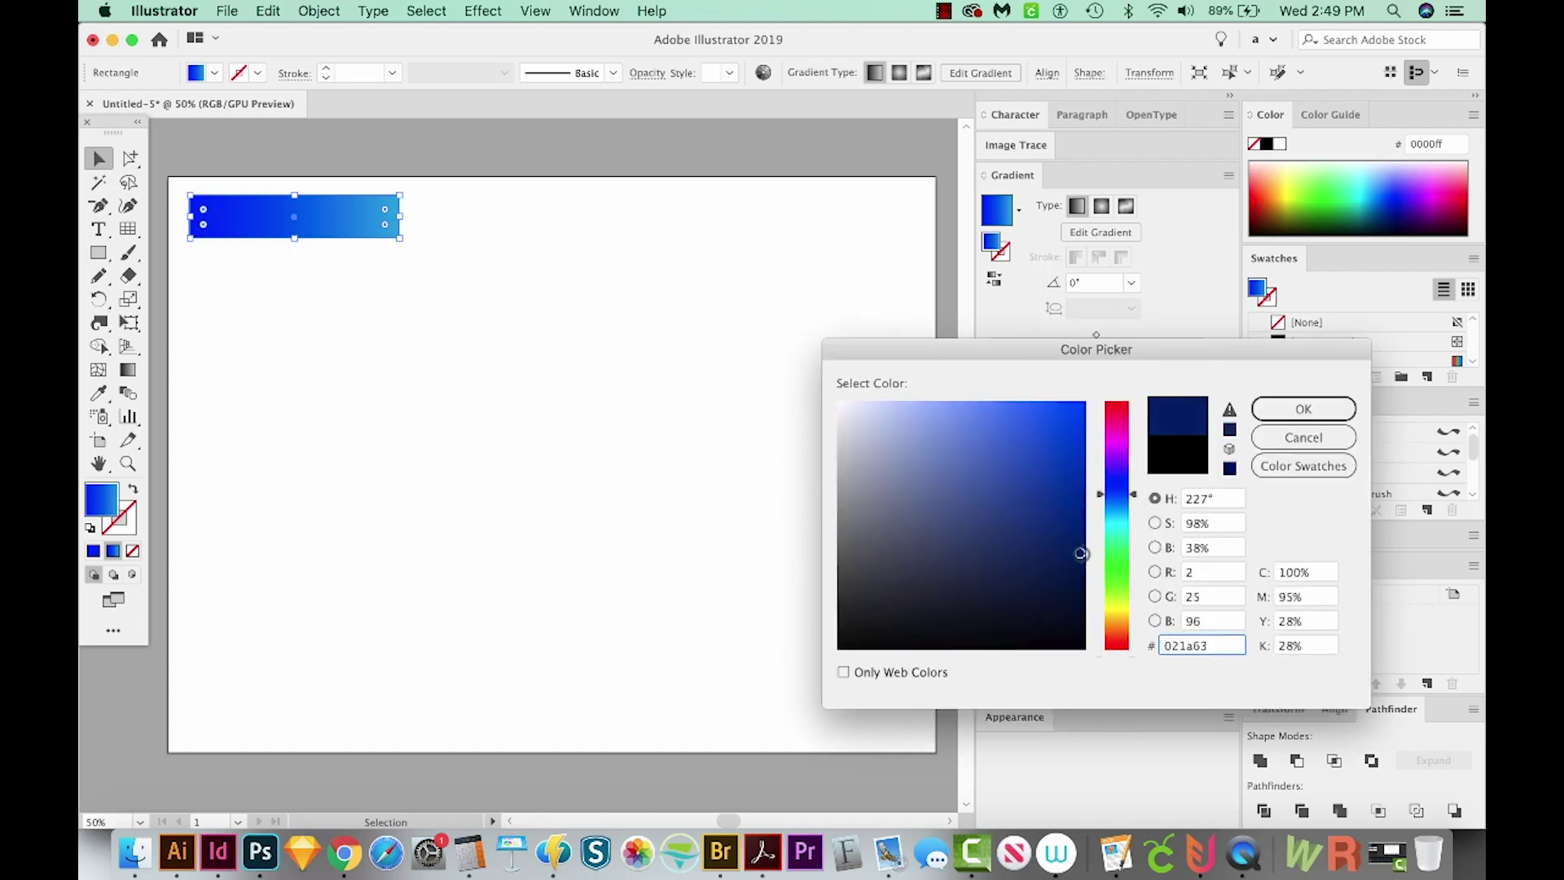
click(1303, 408)
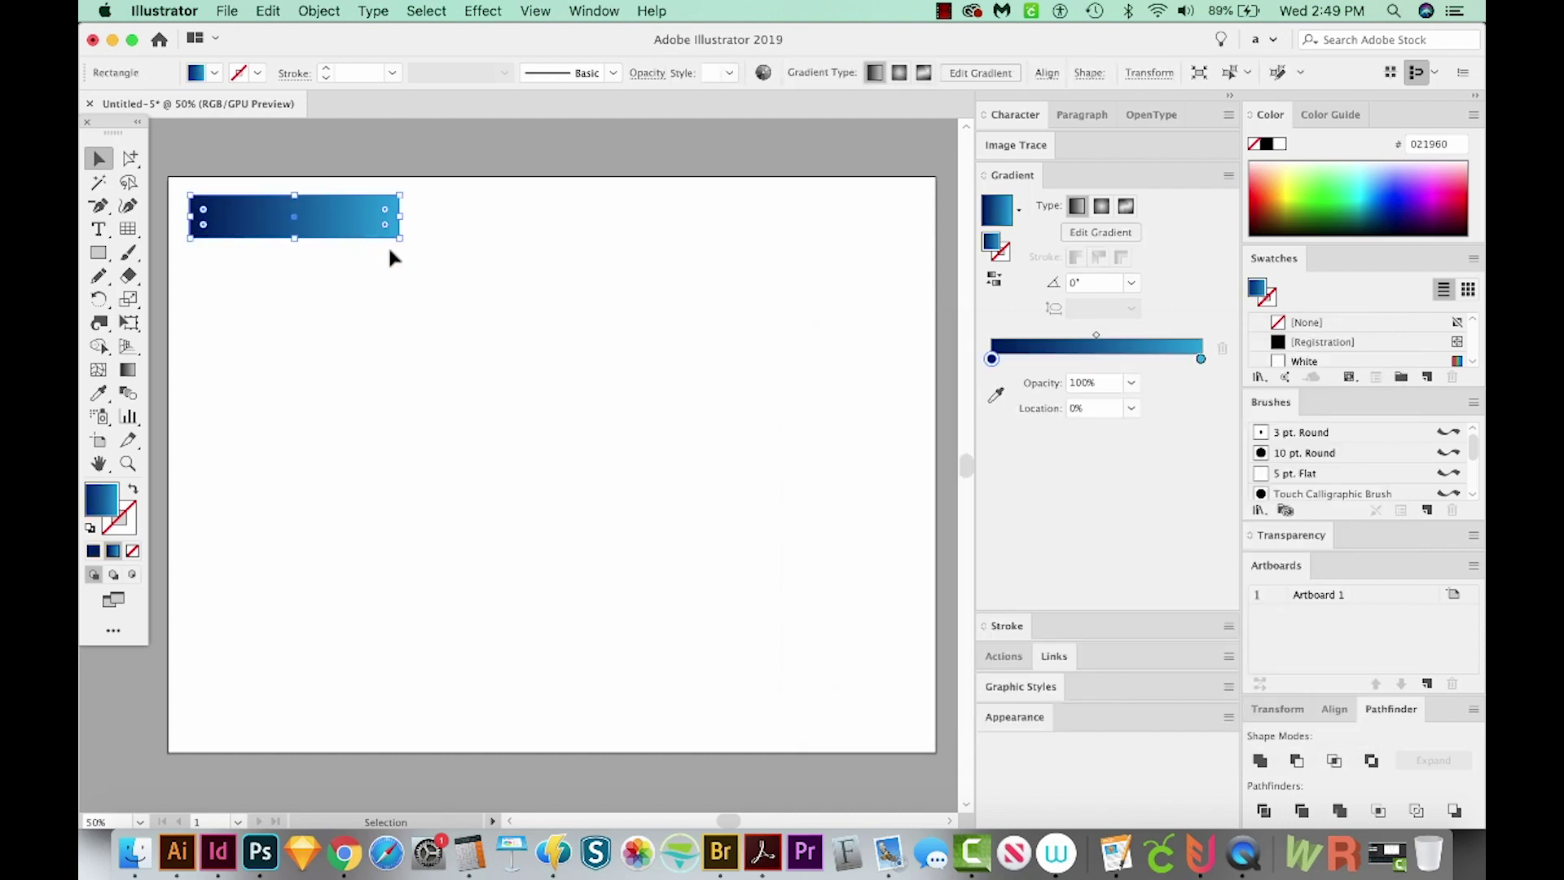
Rasterize the gradient rectangle in RGB at High (300 ppi) with a white background.
click(316, 11)
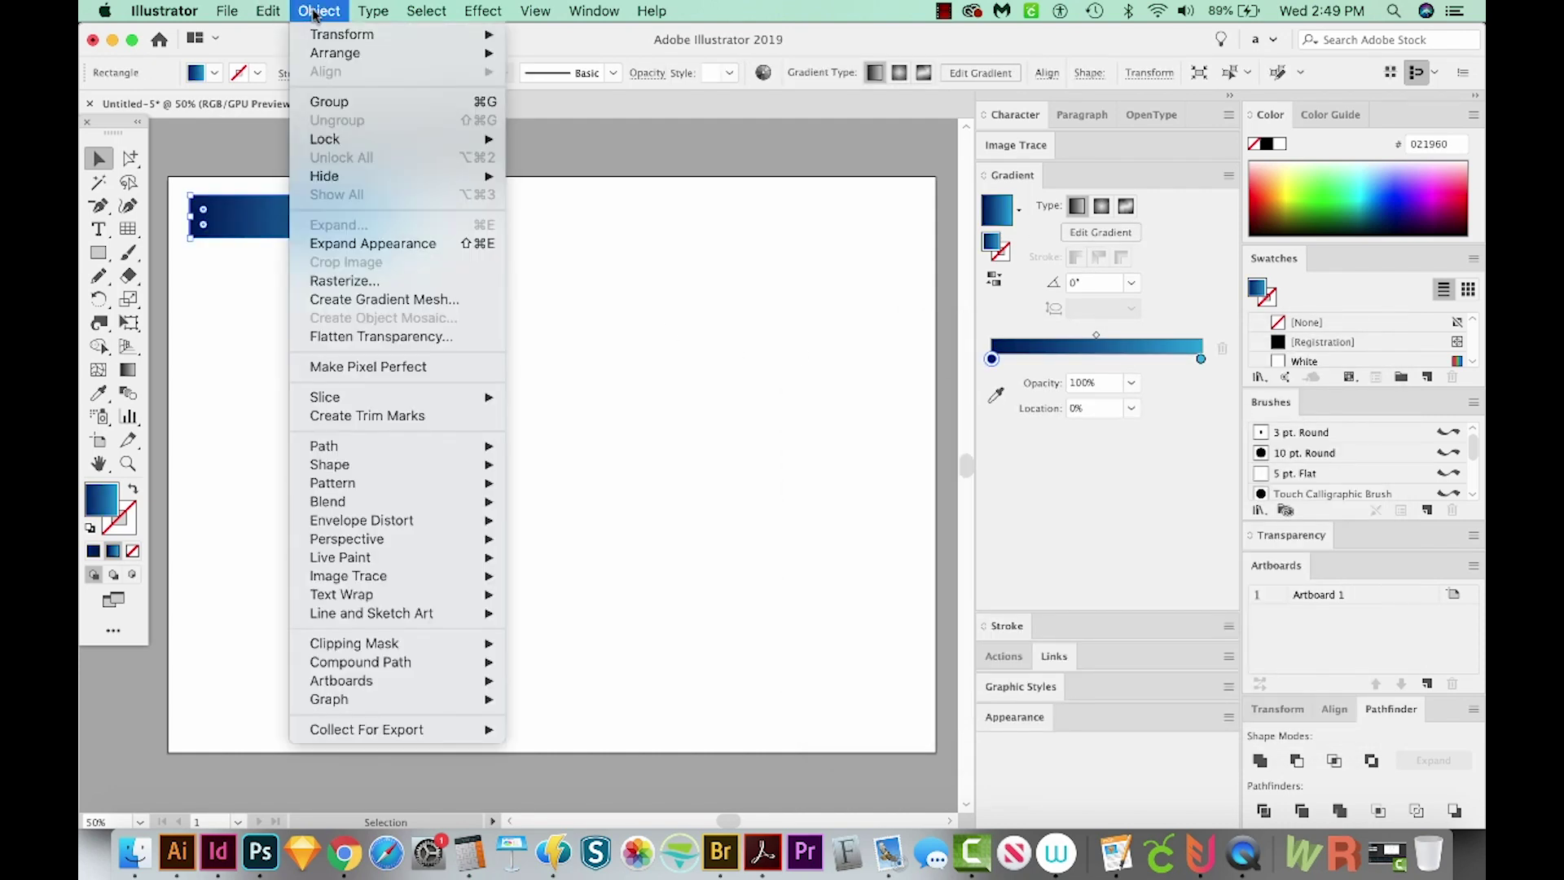
click(358, 281)
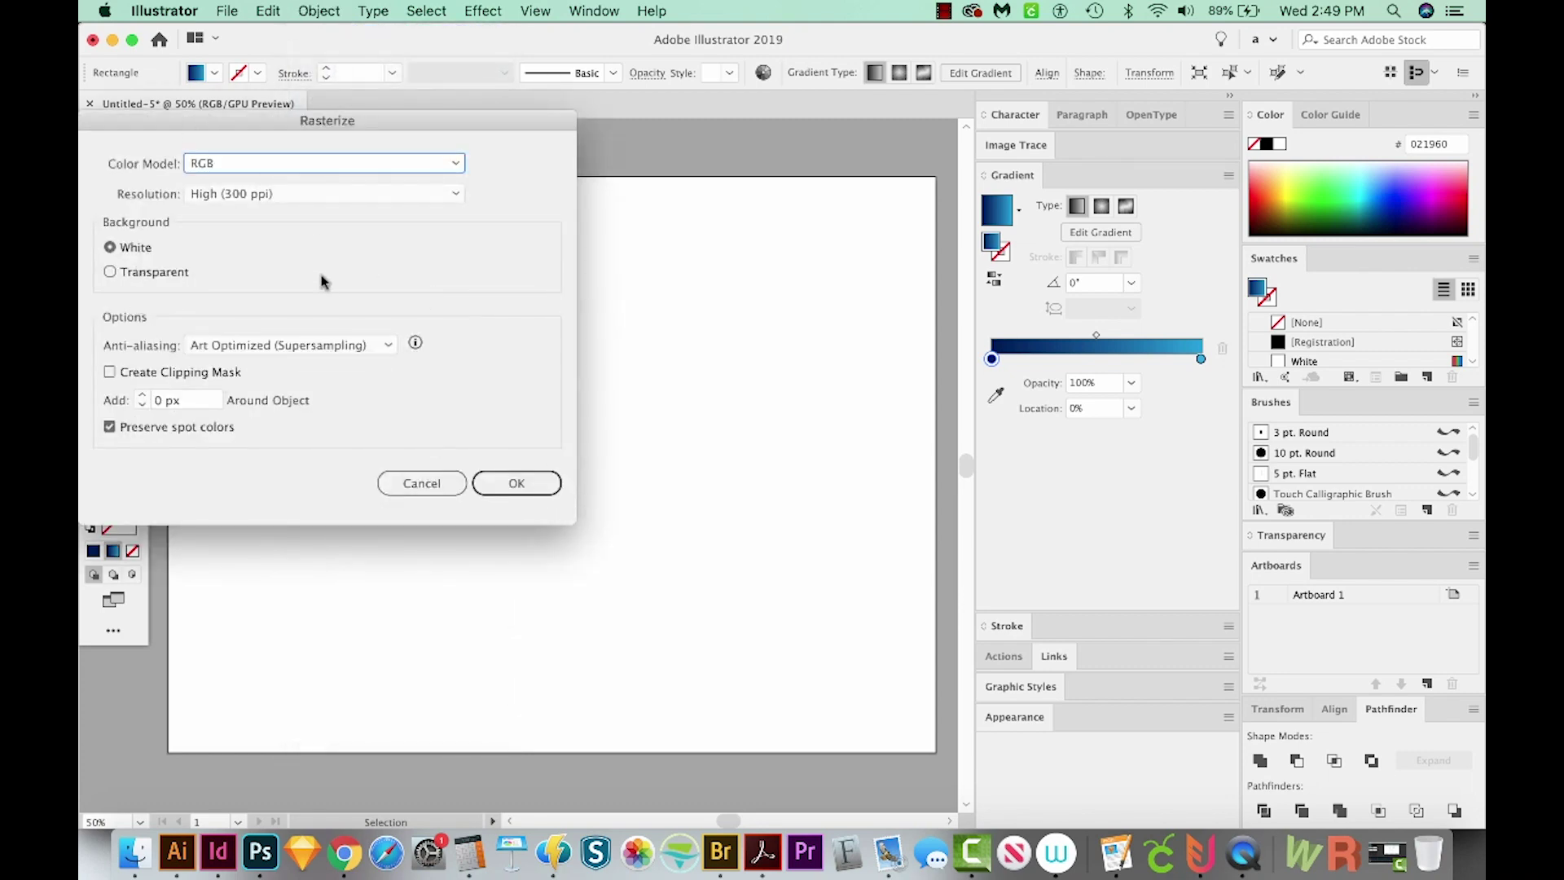
click(517, 484)
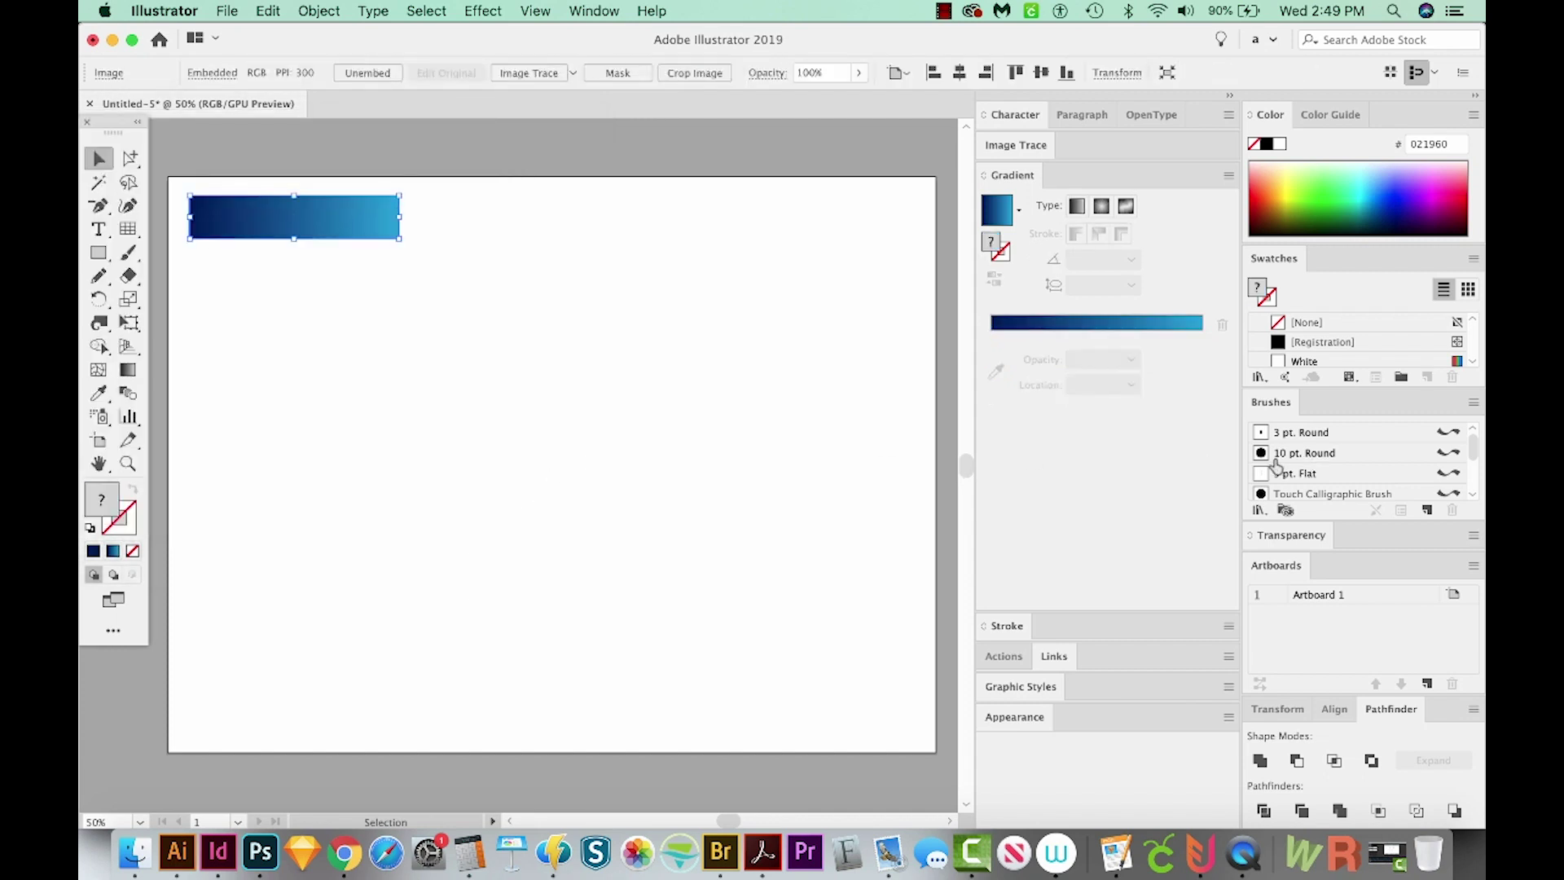
Image-trace the rasterized gradient with the 16 Colors preset and expand the result into objects and fills.
click(573, 73)
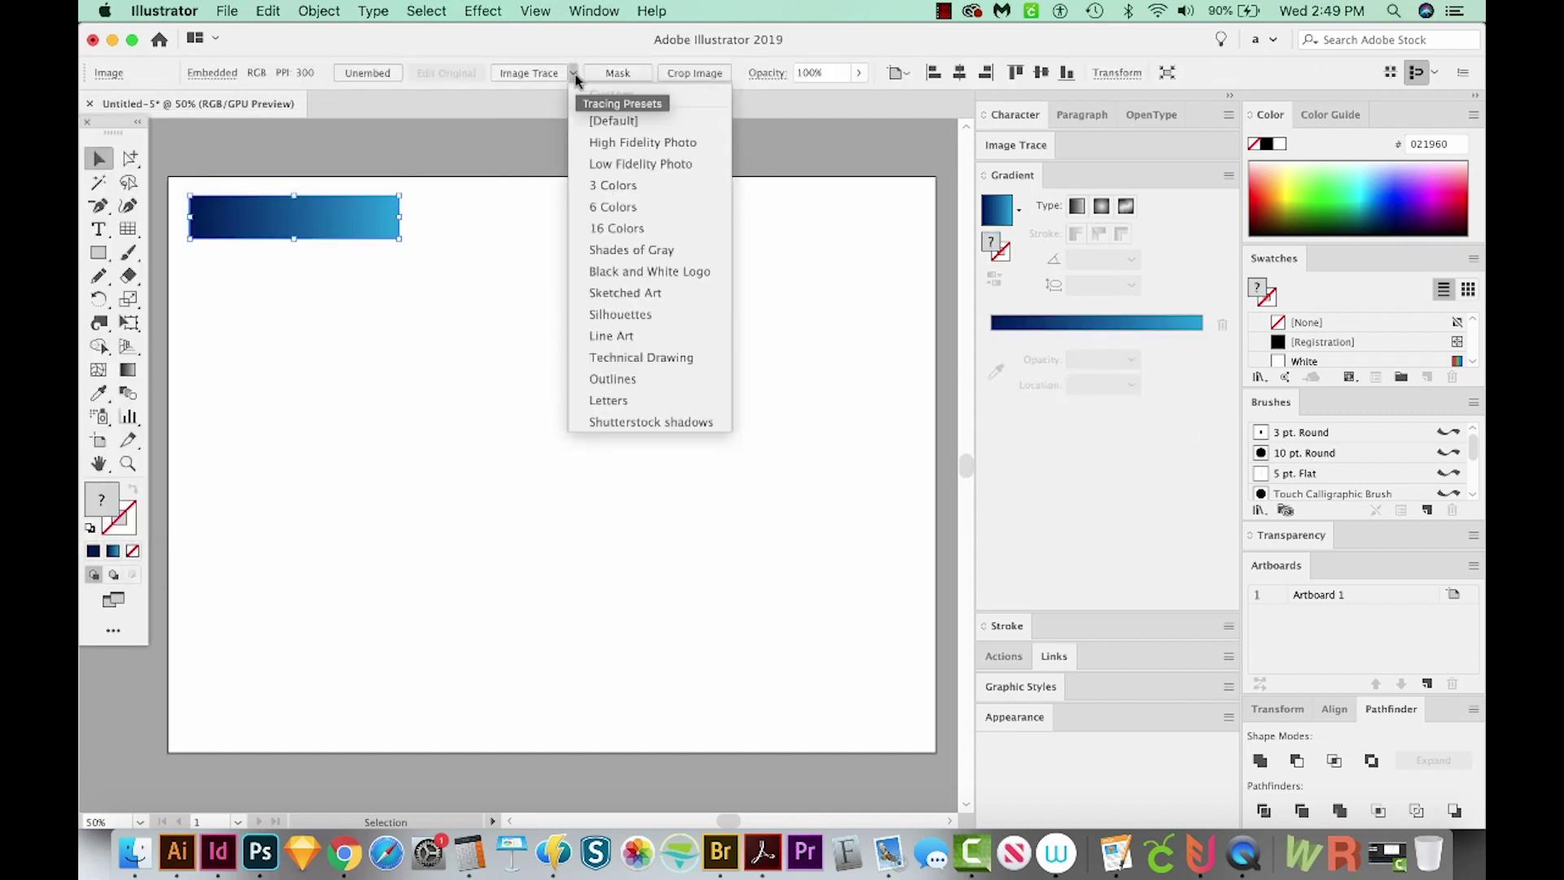
click(659, 230)
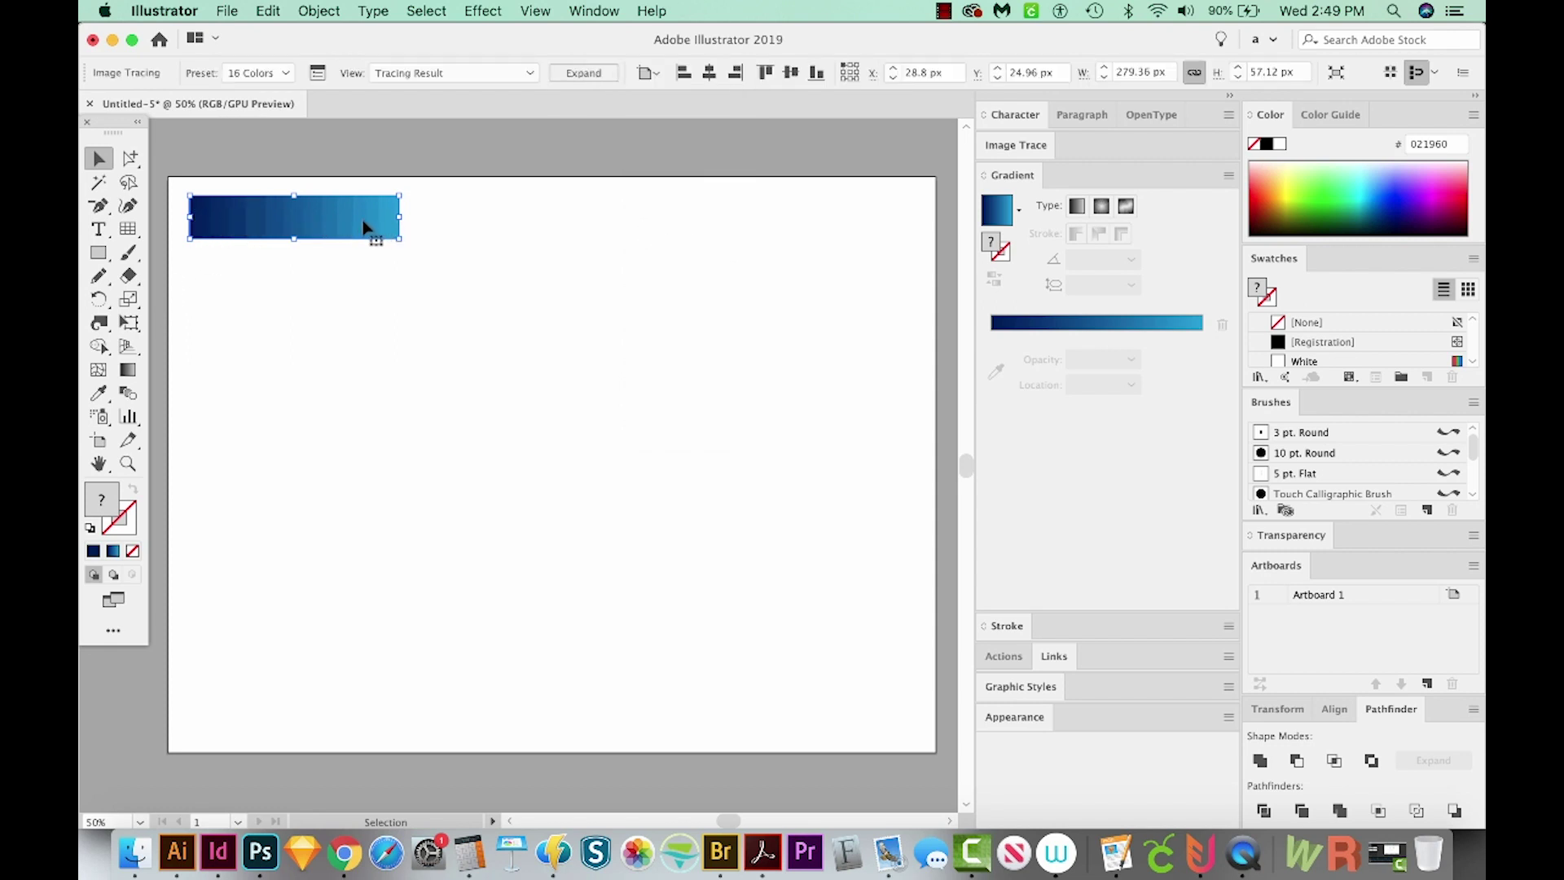
key(alt+super+e)
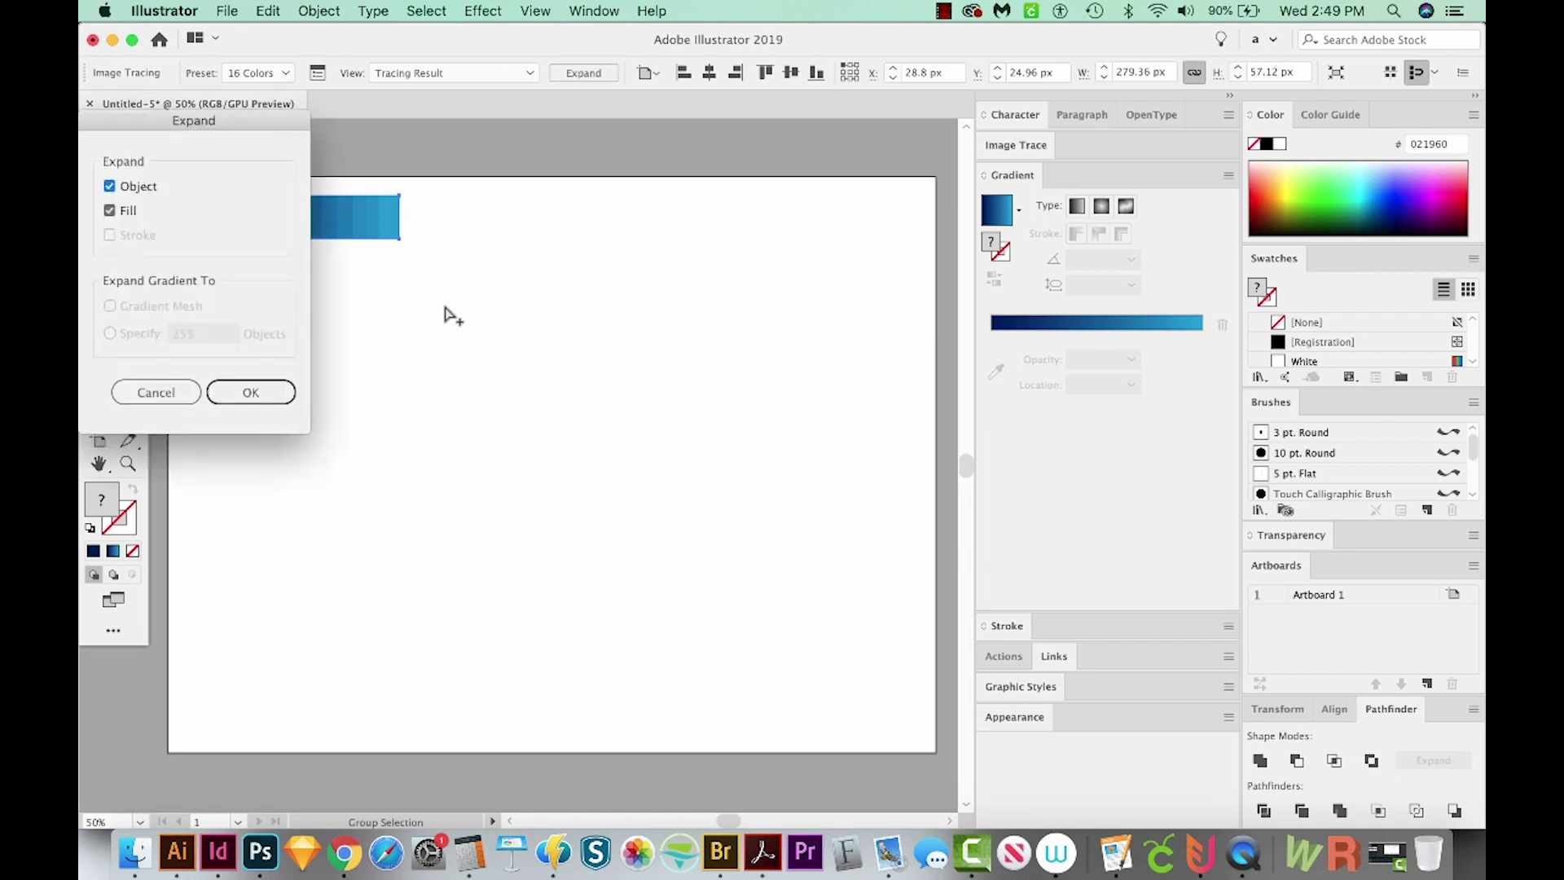
key(Return)
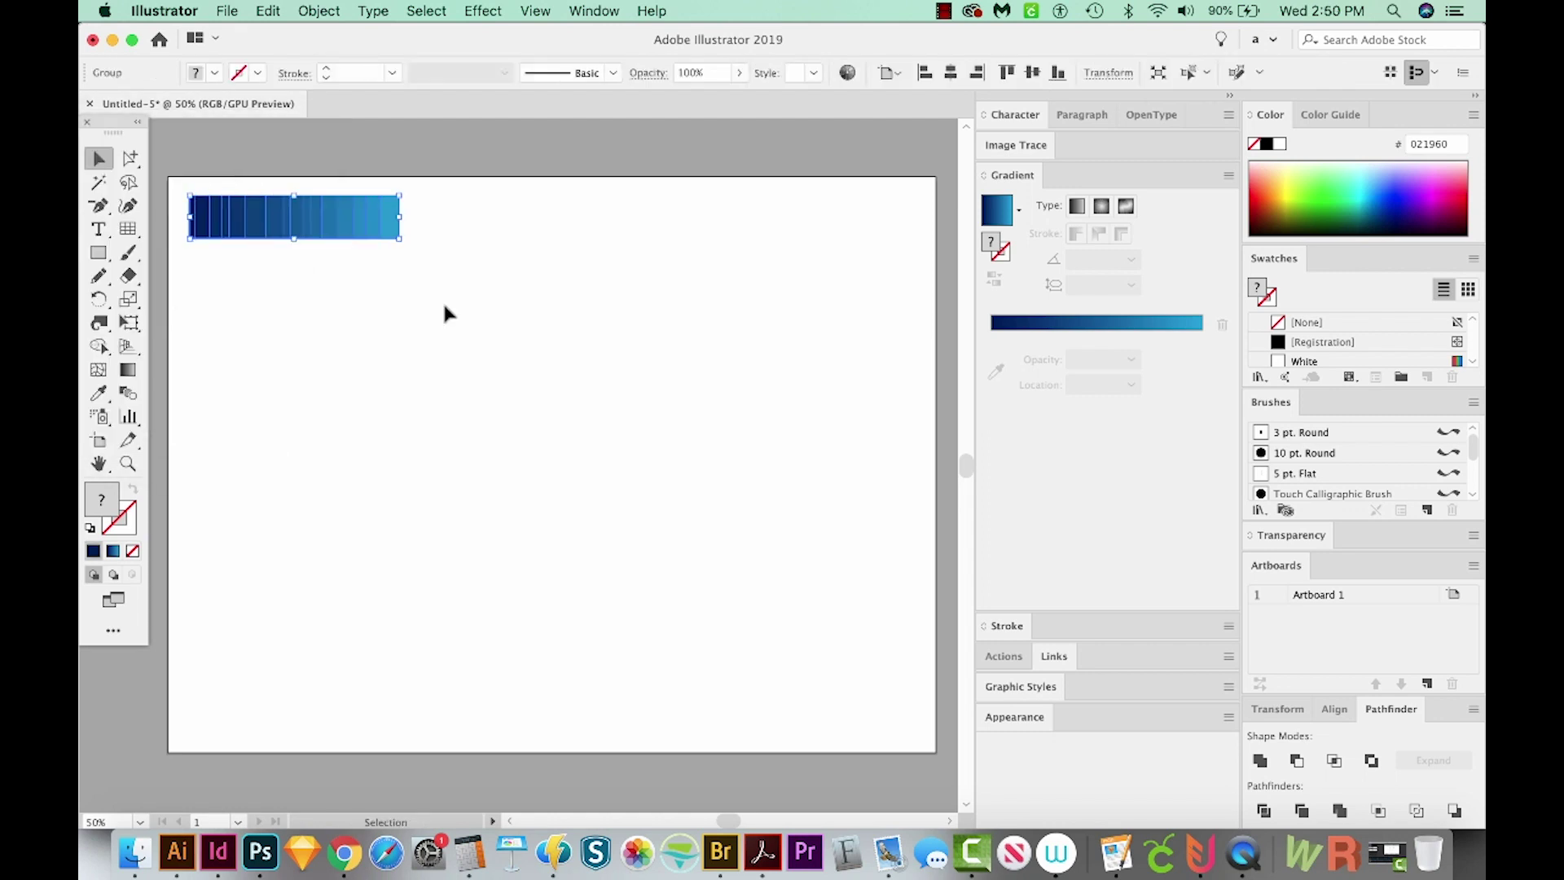
click(219, 279)
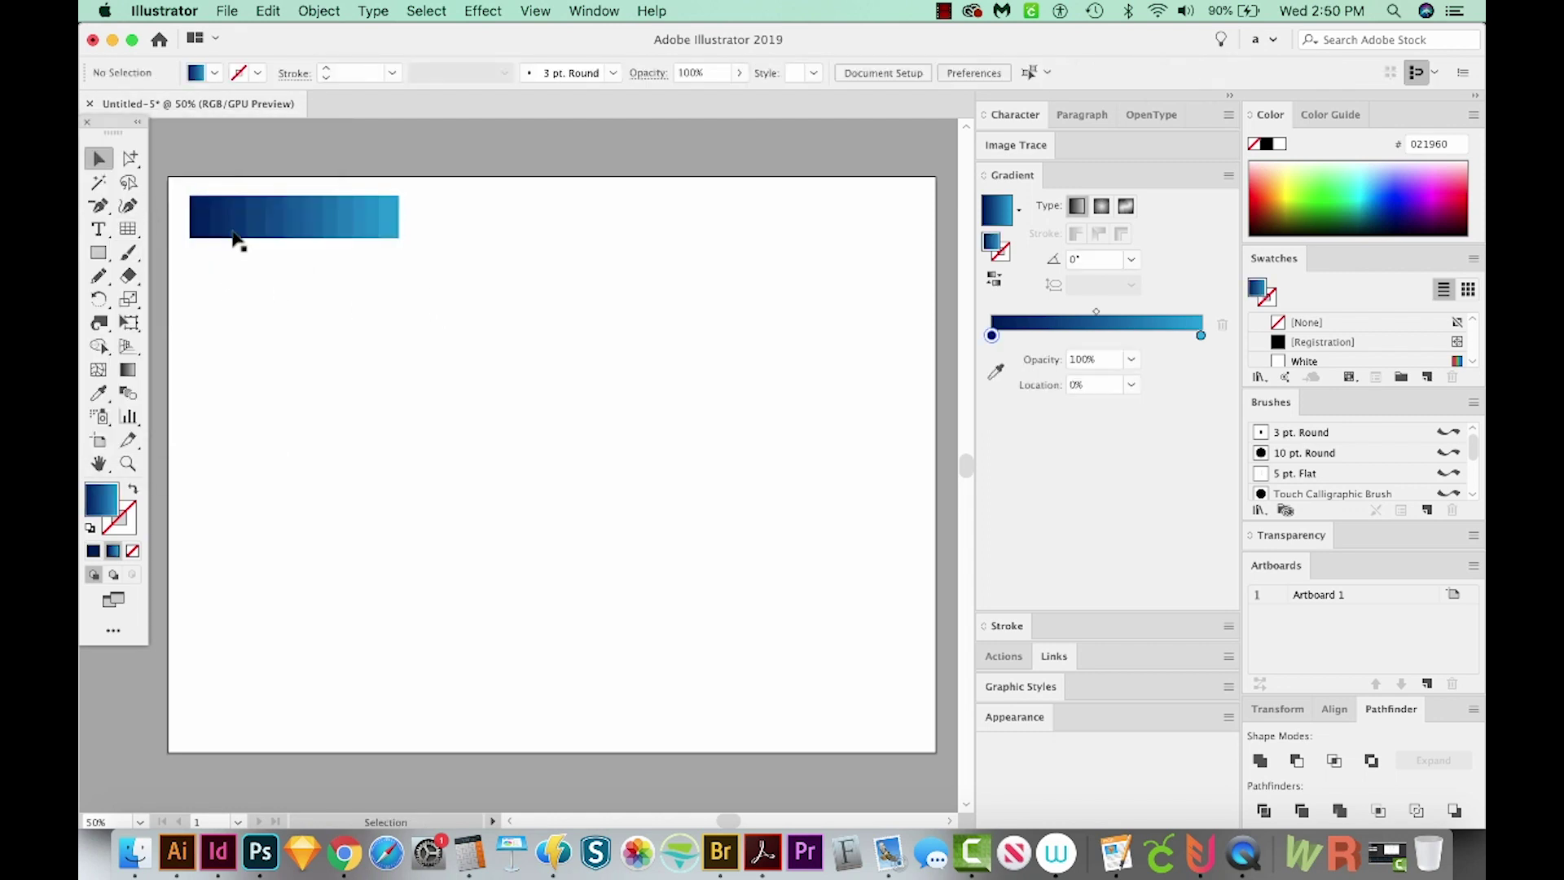
Rearrange the traced color blocks into a longer, thinner strip of even swatches along the artboard's upper edge.
drag(248, 229, 267, 226)
click(364, 292)
click(398, 213)
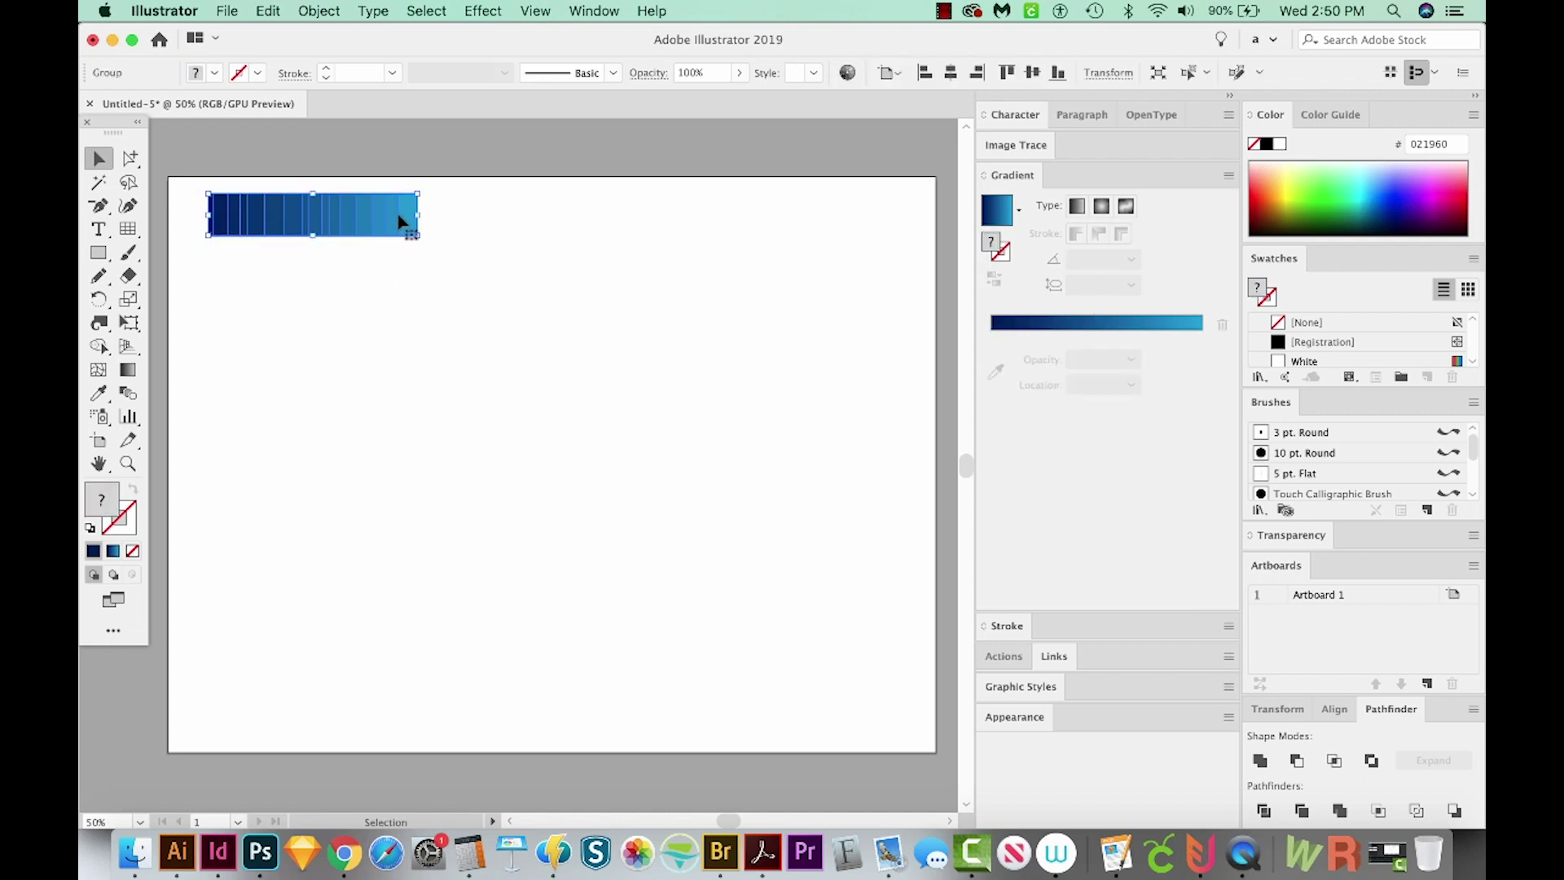
mouse_move(418, 214)
mouse_down()
mouse_move(628, 214)
mouse_move(419, 224)
mouse_move(403, 207)
mouse_up()
click(422, 248)
click(426, 412)
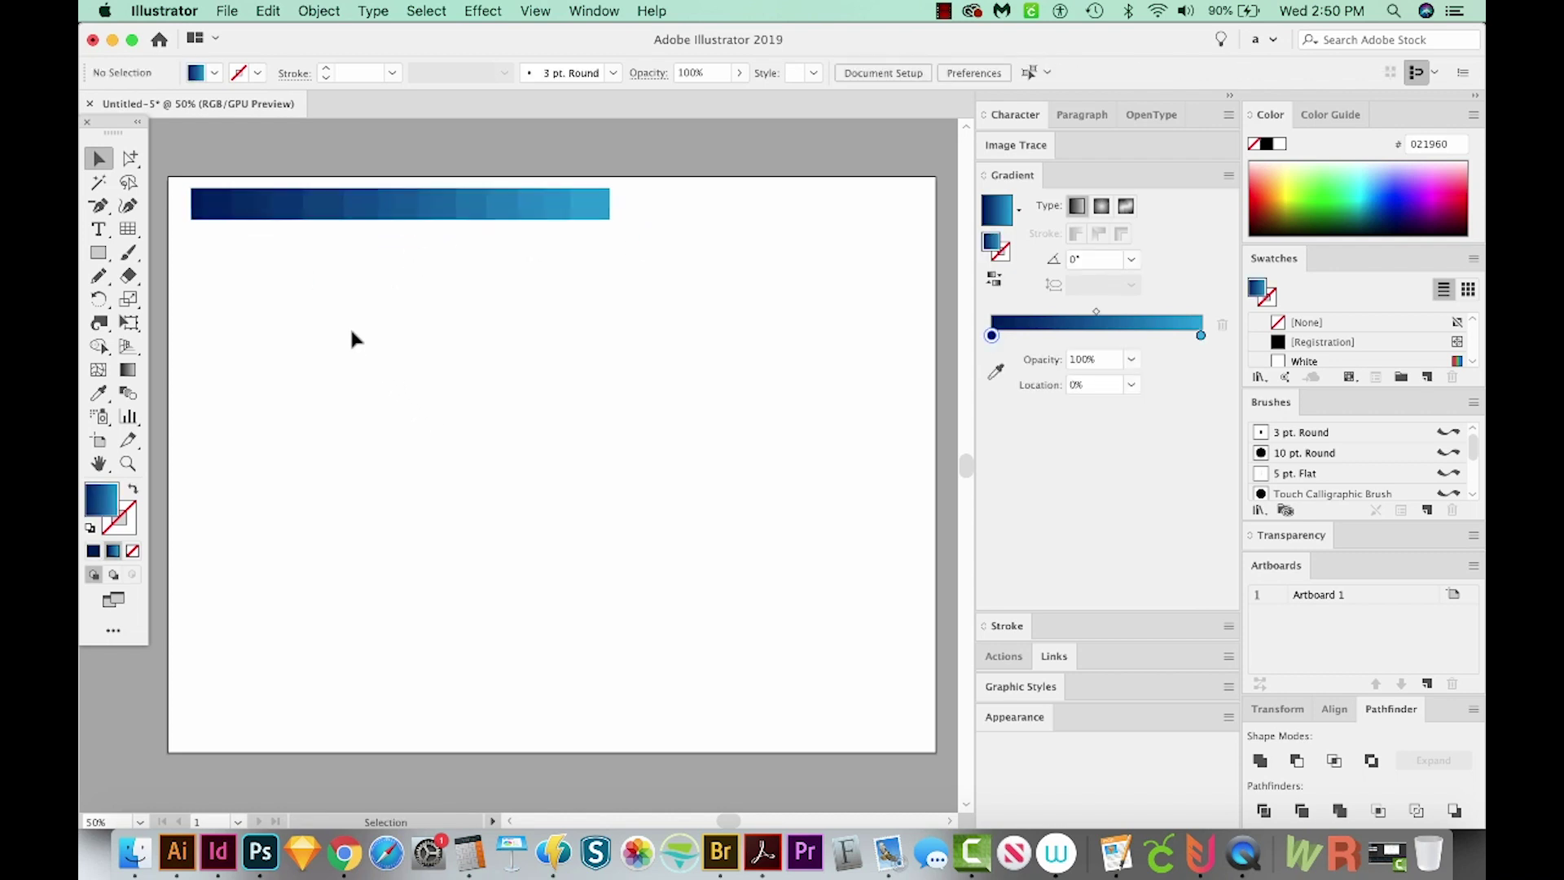
Draw a large rectangle covering the artboard below the swatch strip and fill it with the strip's darkest navy using the Eyedropper.
key(m)
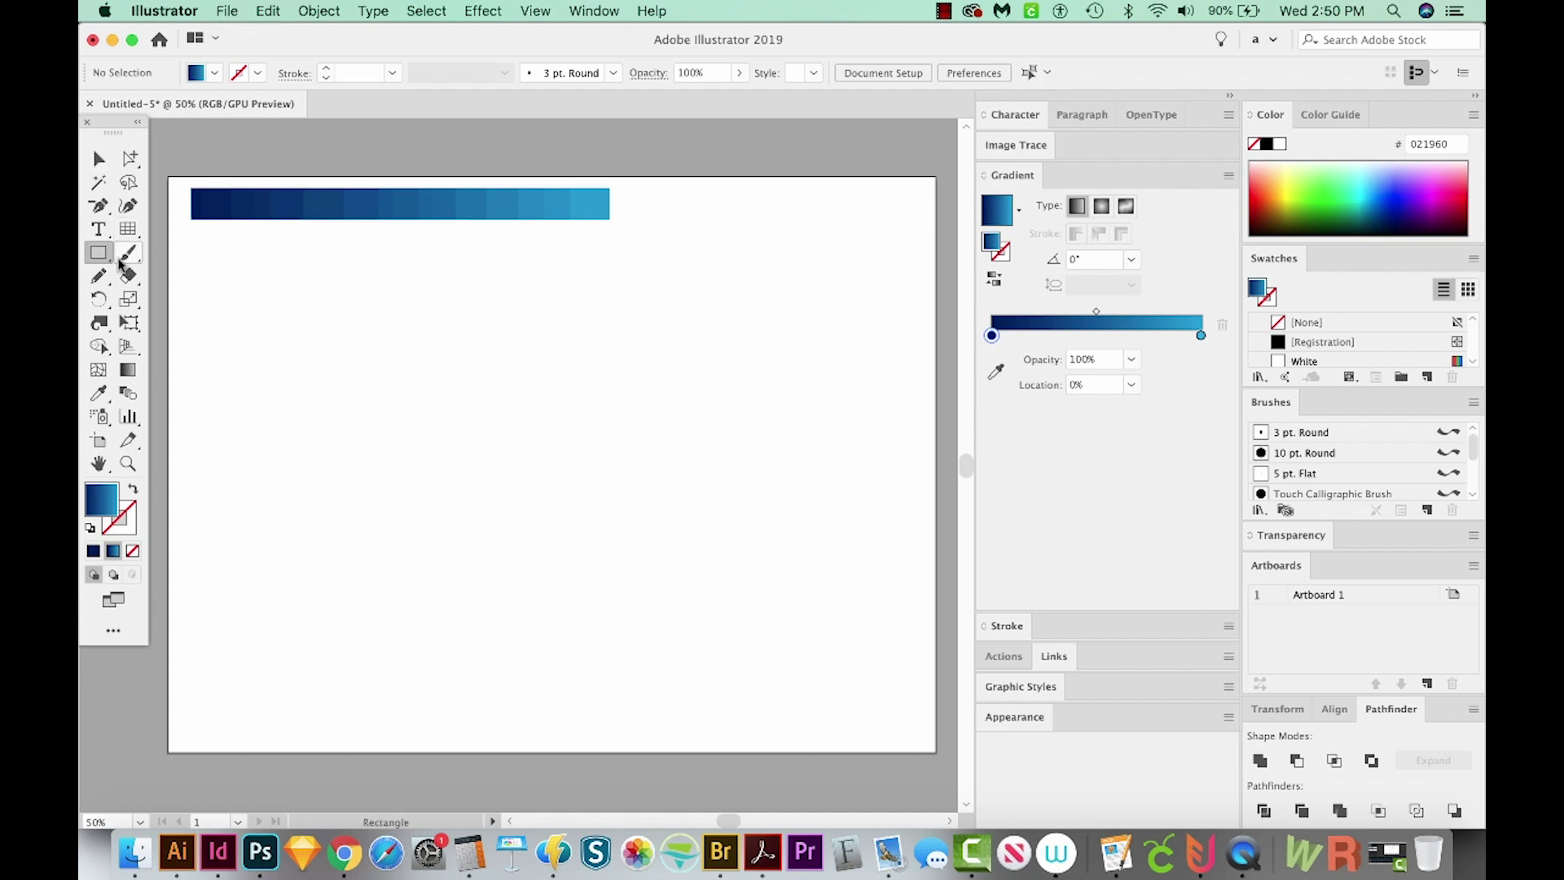
drag(192, 257, 912, 727)
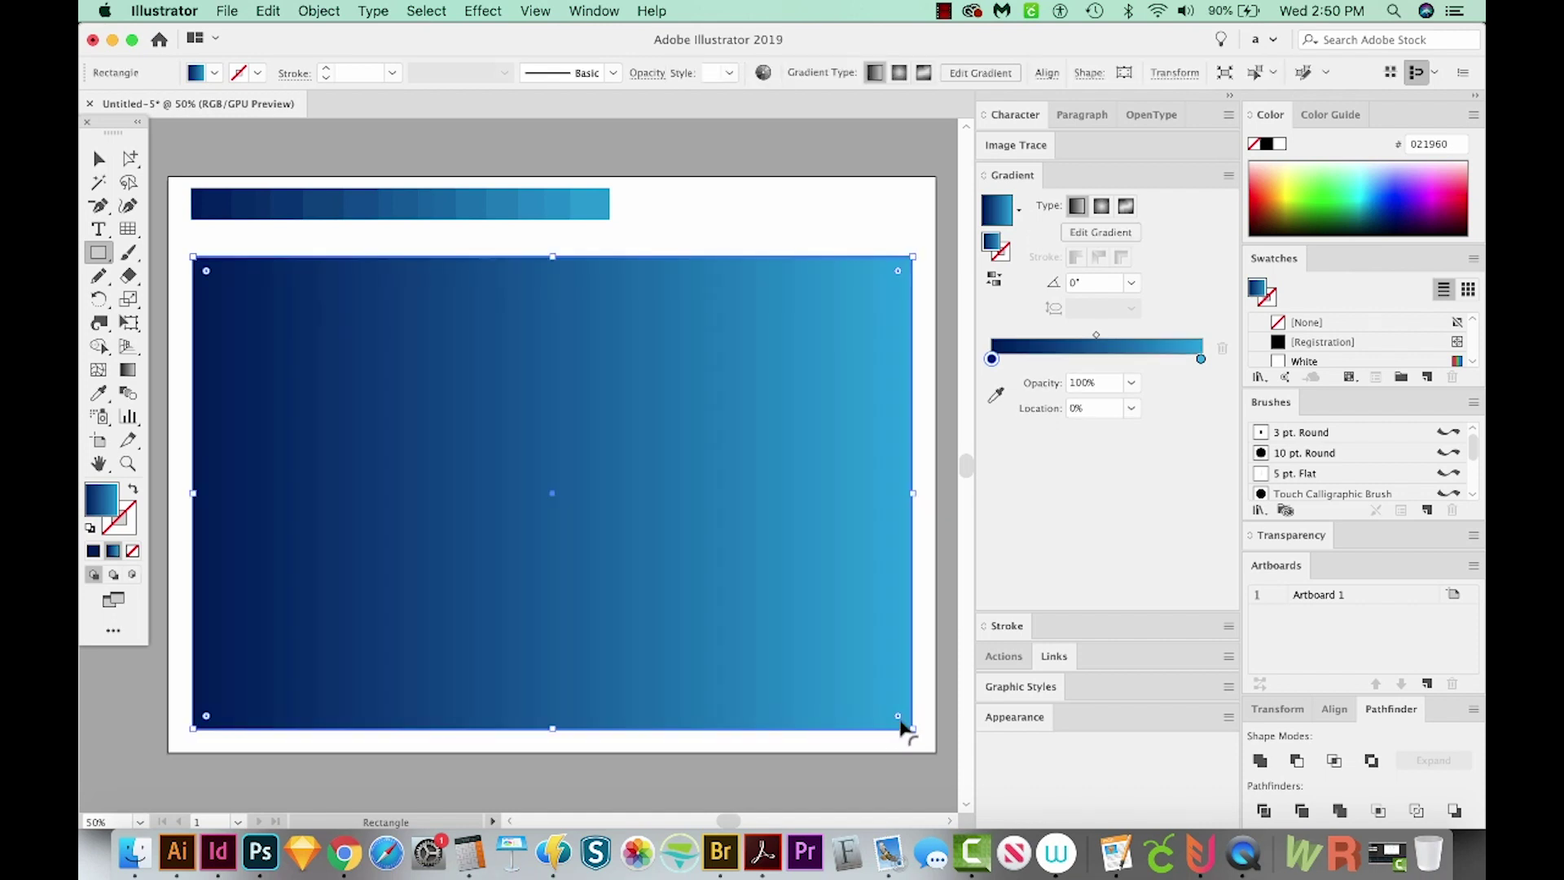
key(i)
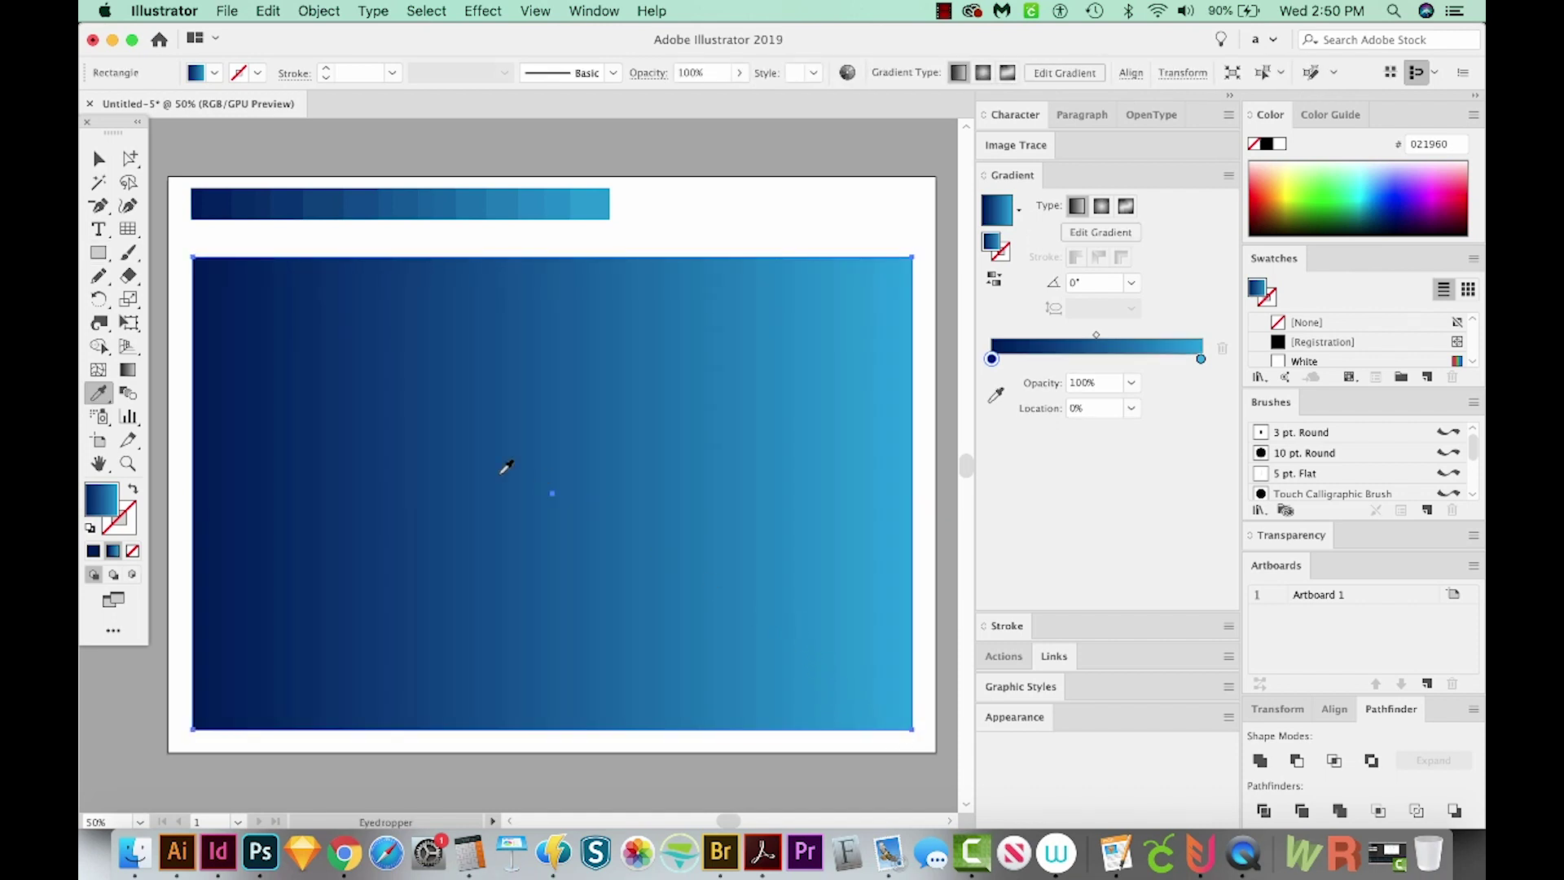
click(201, 199)
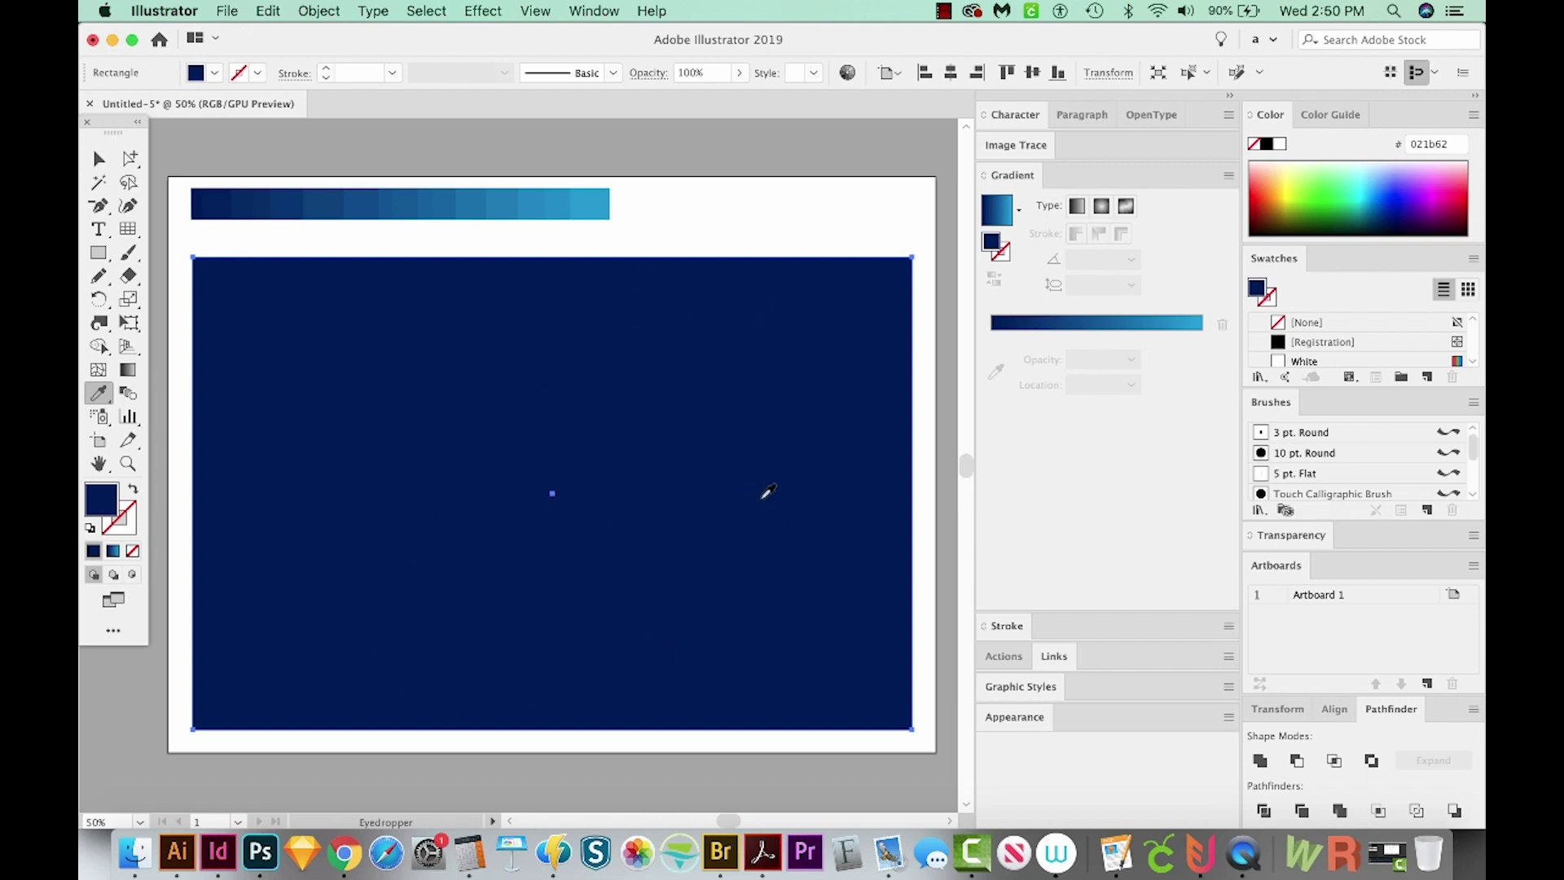
Draw a closed wavy shape with the Pencil tool along the base of the navy rectangle, rising at its right end.
key(super)
key(n)
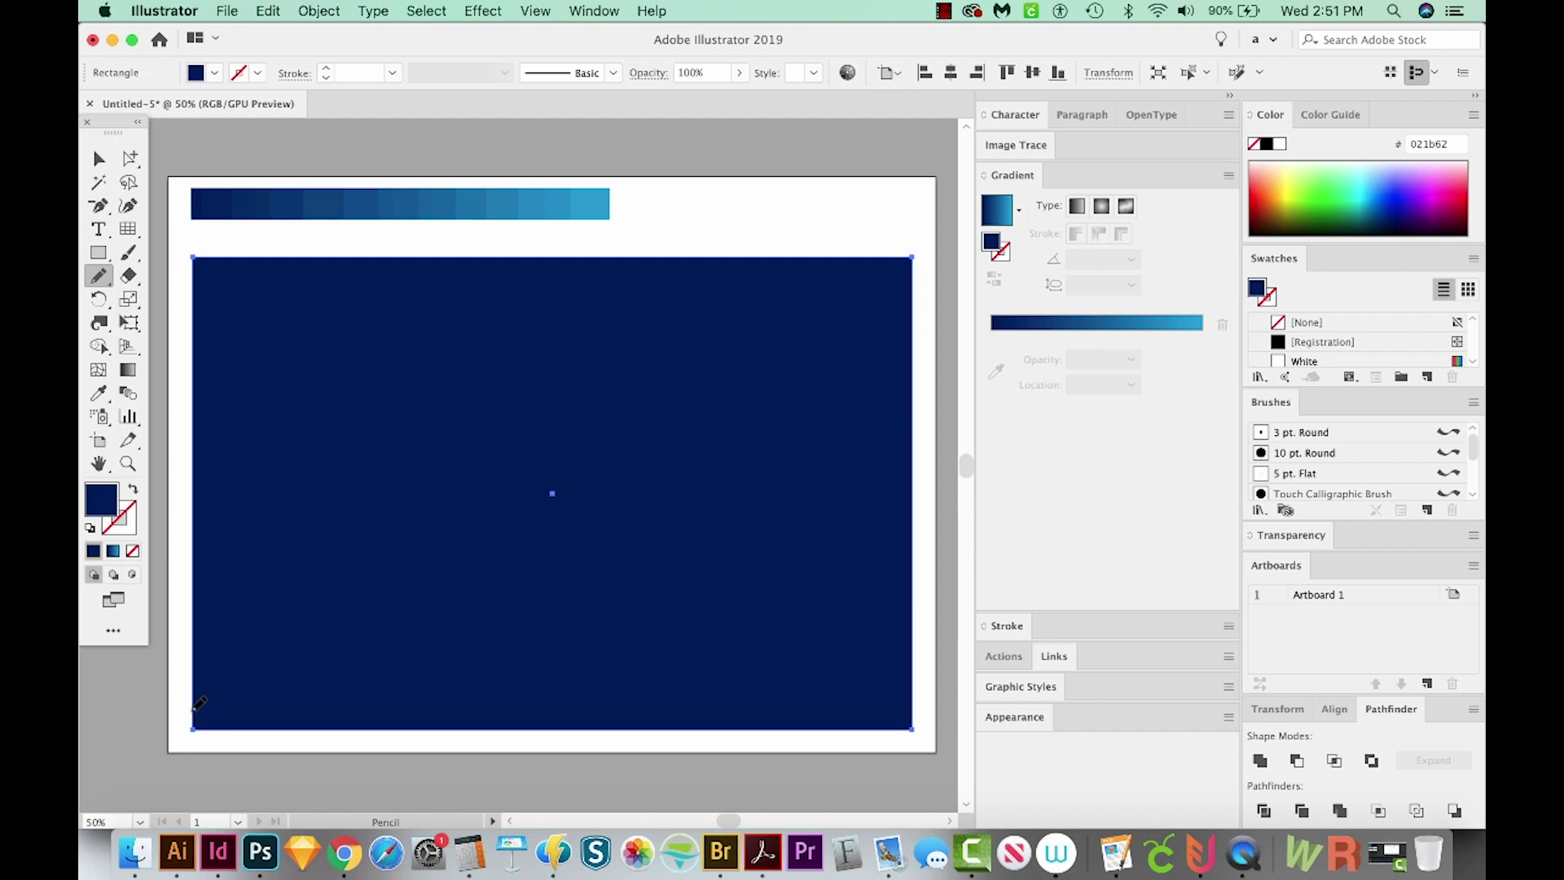
mouse_move(220, 673)
mouse_down()
mouse_move(329, 705)
mouse_move(460, 681)
mouse_move(633, 714)
mouse_move(793, 690)
mouse_move(838, 658)
mouse_up()
drag(913, 635, 913, 636)
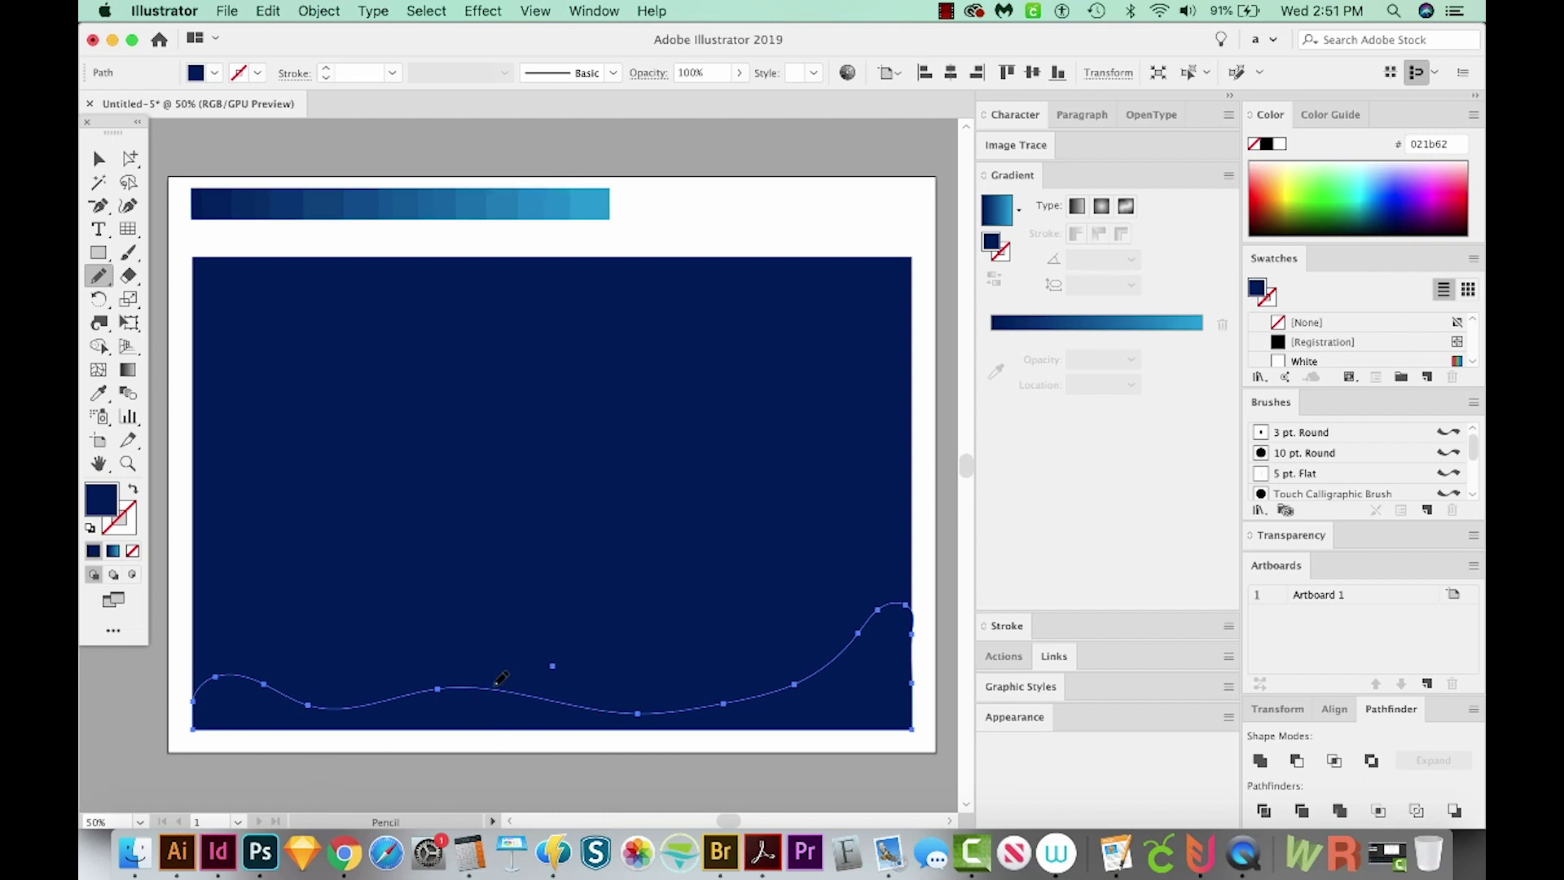
Fill the wavy shape with the strip's lightest blue using the Eyedropper.
key(i)
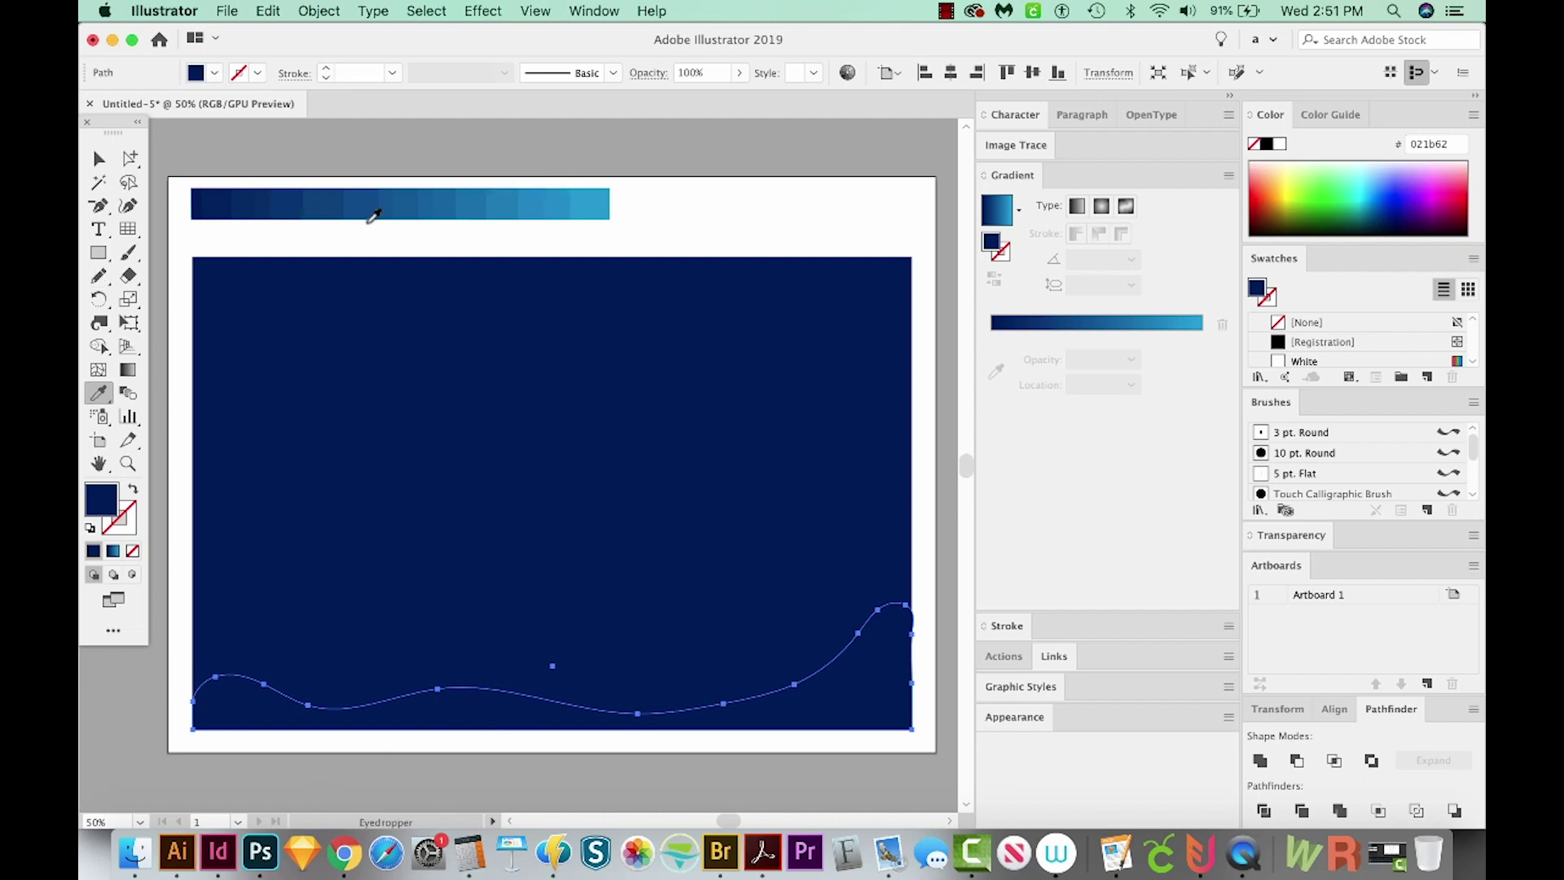
click(604, 195)
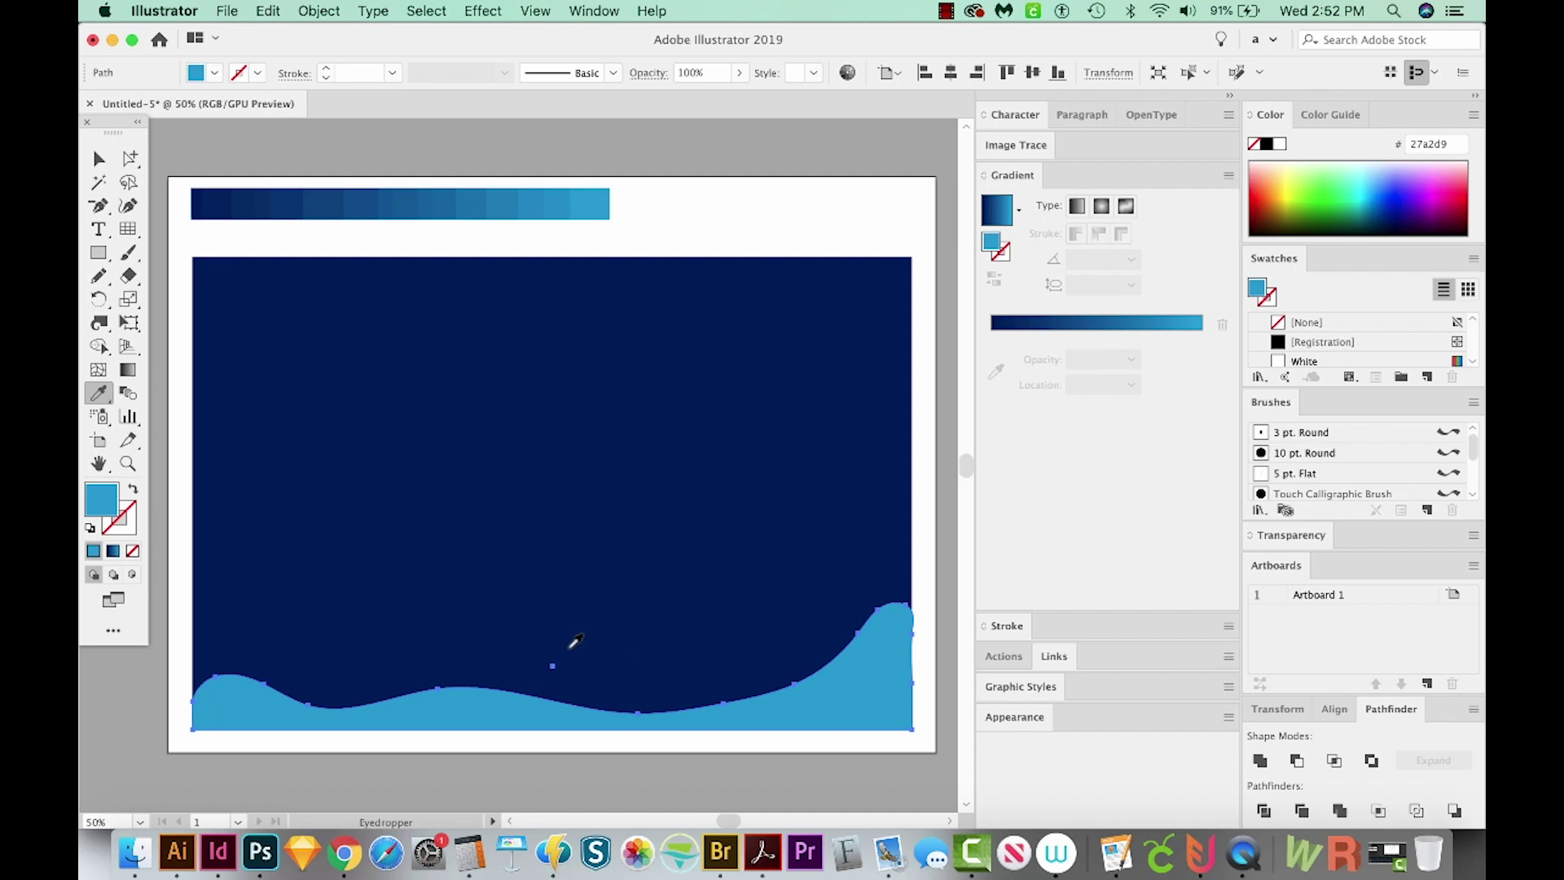
key(v)
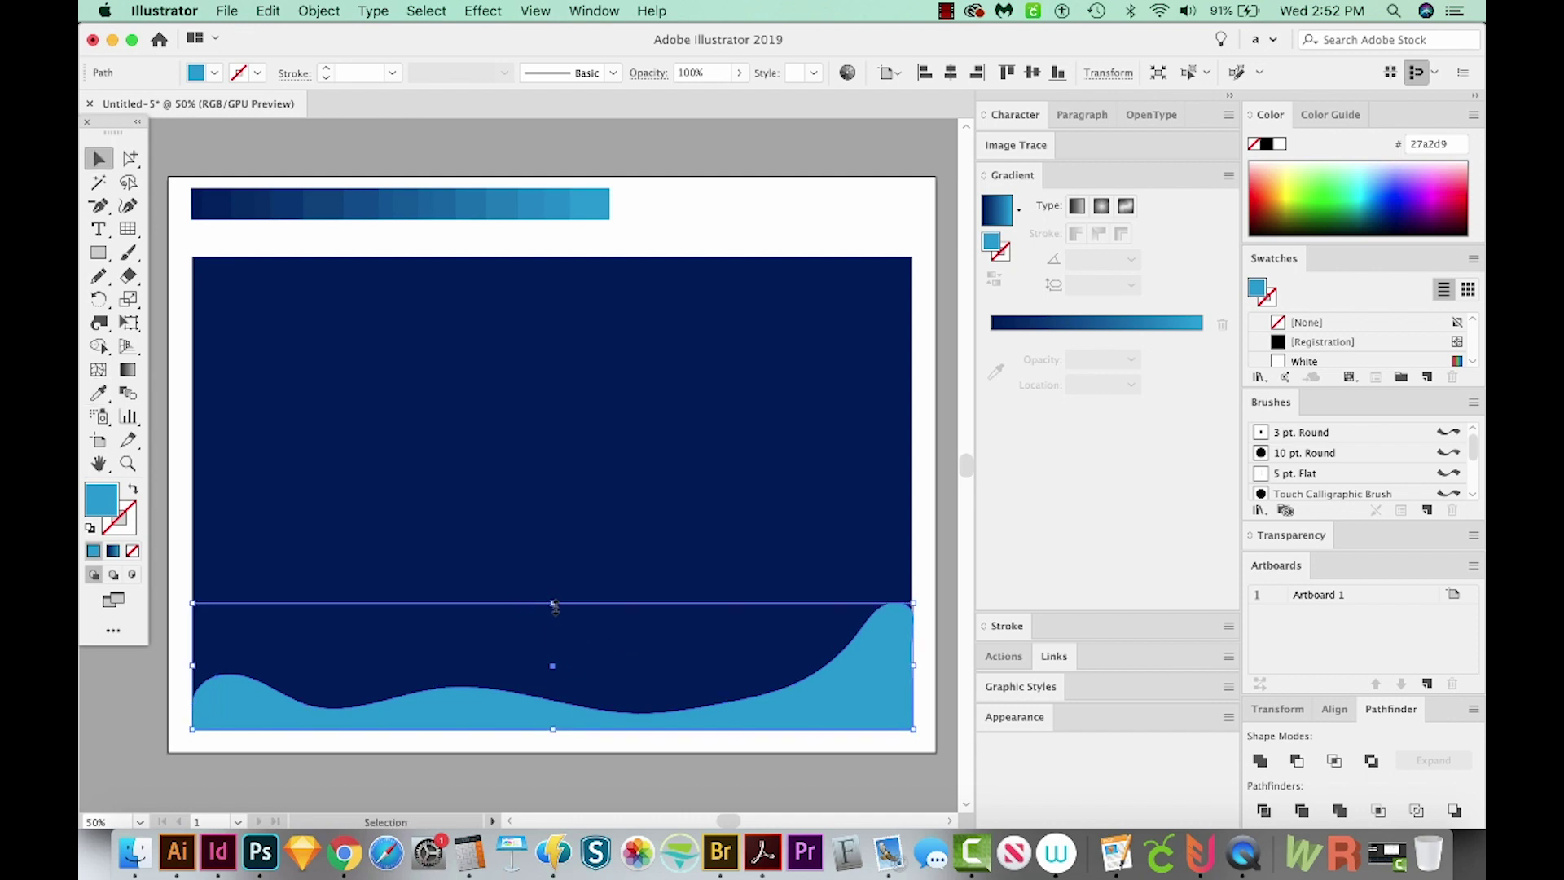
Stretch a copy of the light wave taller behind the original and fill it with the strip's mid blue 1f85c0 using the Eyedropper.
drag(553, 604, 564, 527)
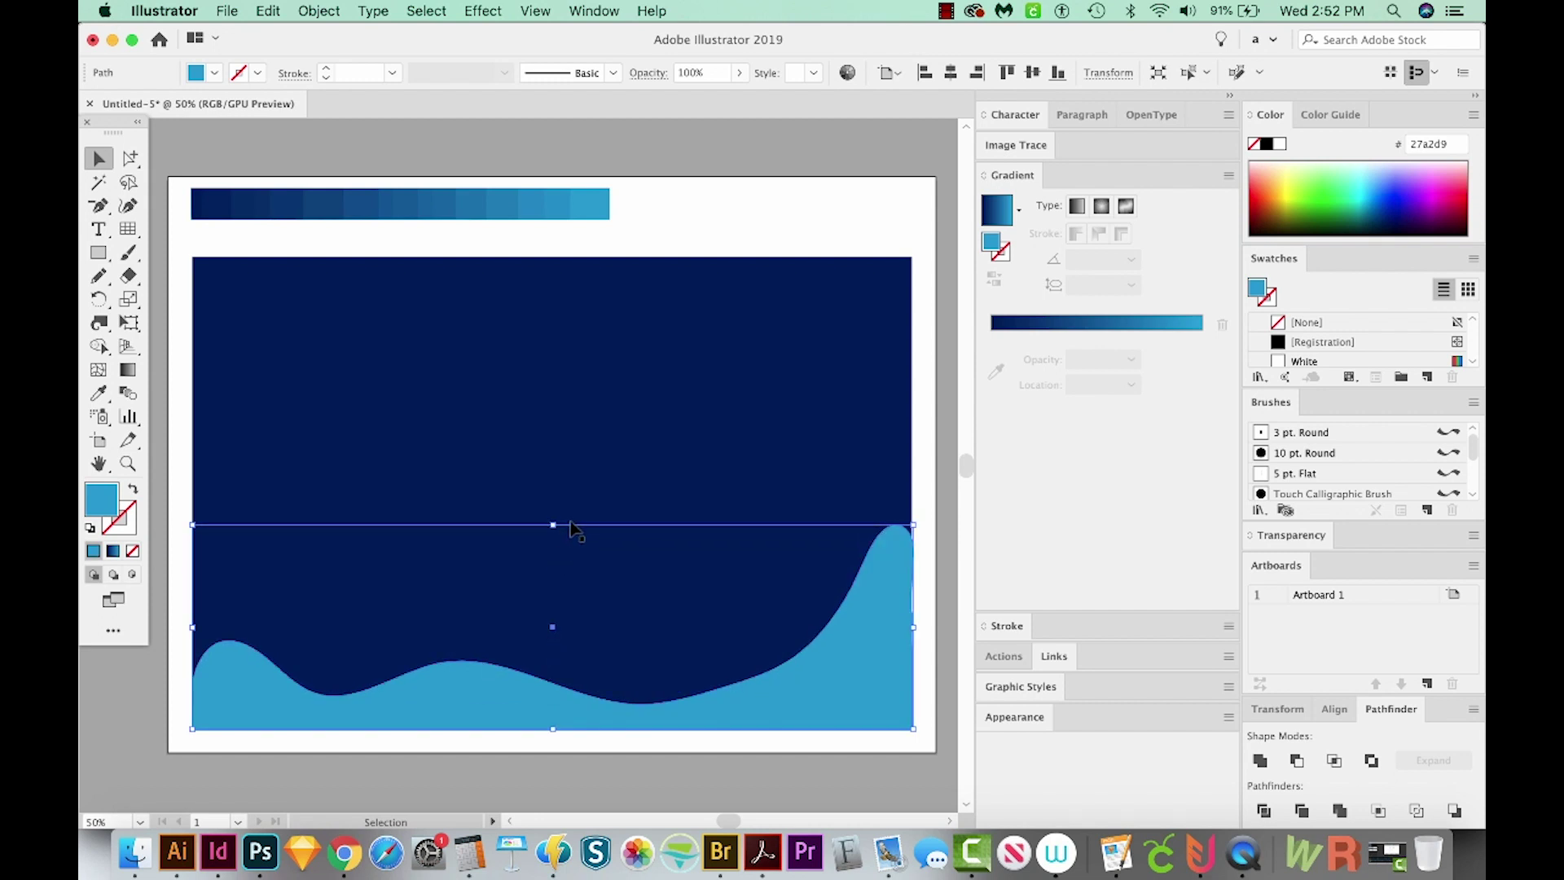
key(i)
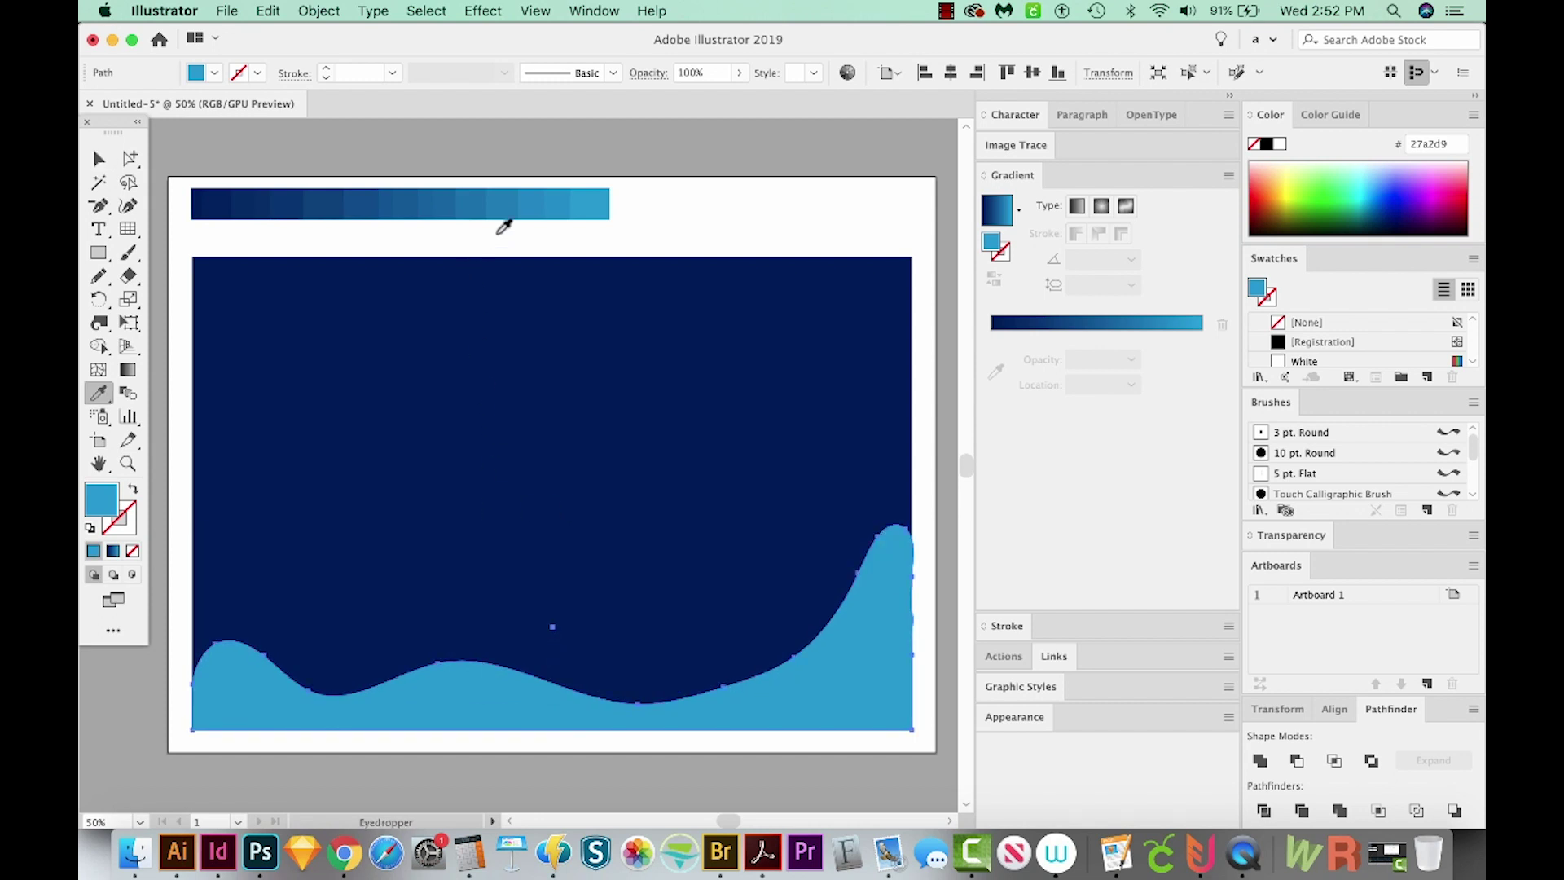
click(494, 201)
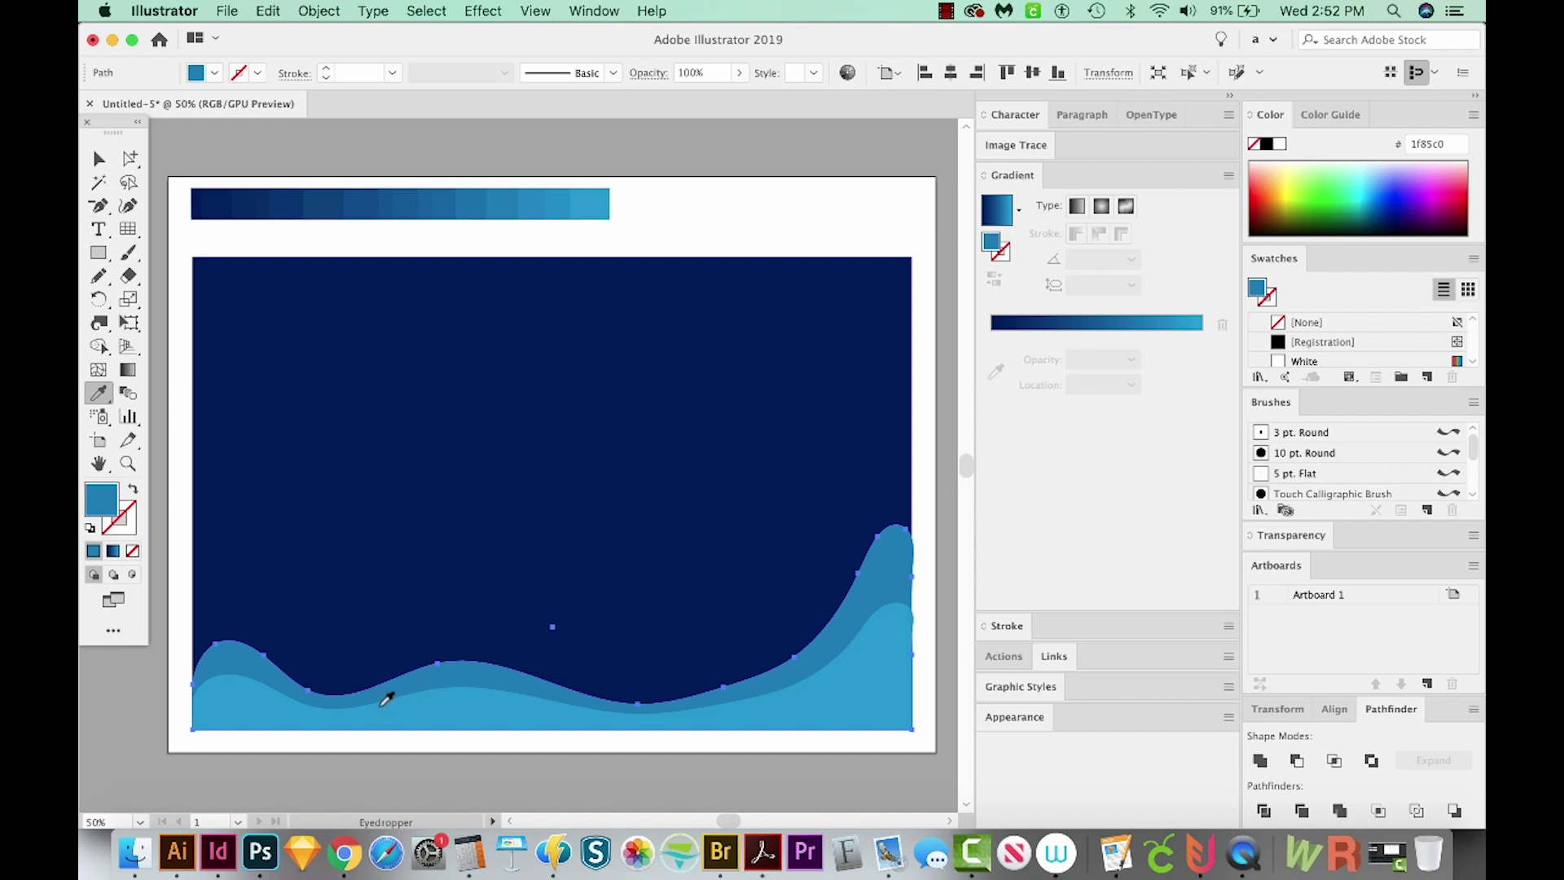
Reshape the mid-blue wave's upper edge with the Pencil tool, raising its middle crest and smoothing the slope to the tall right-hand crest.
key(n)
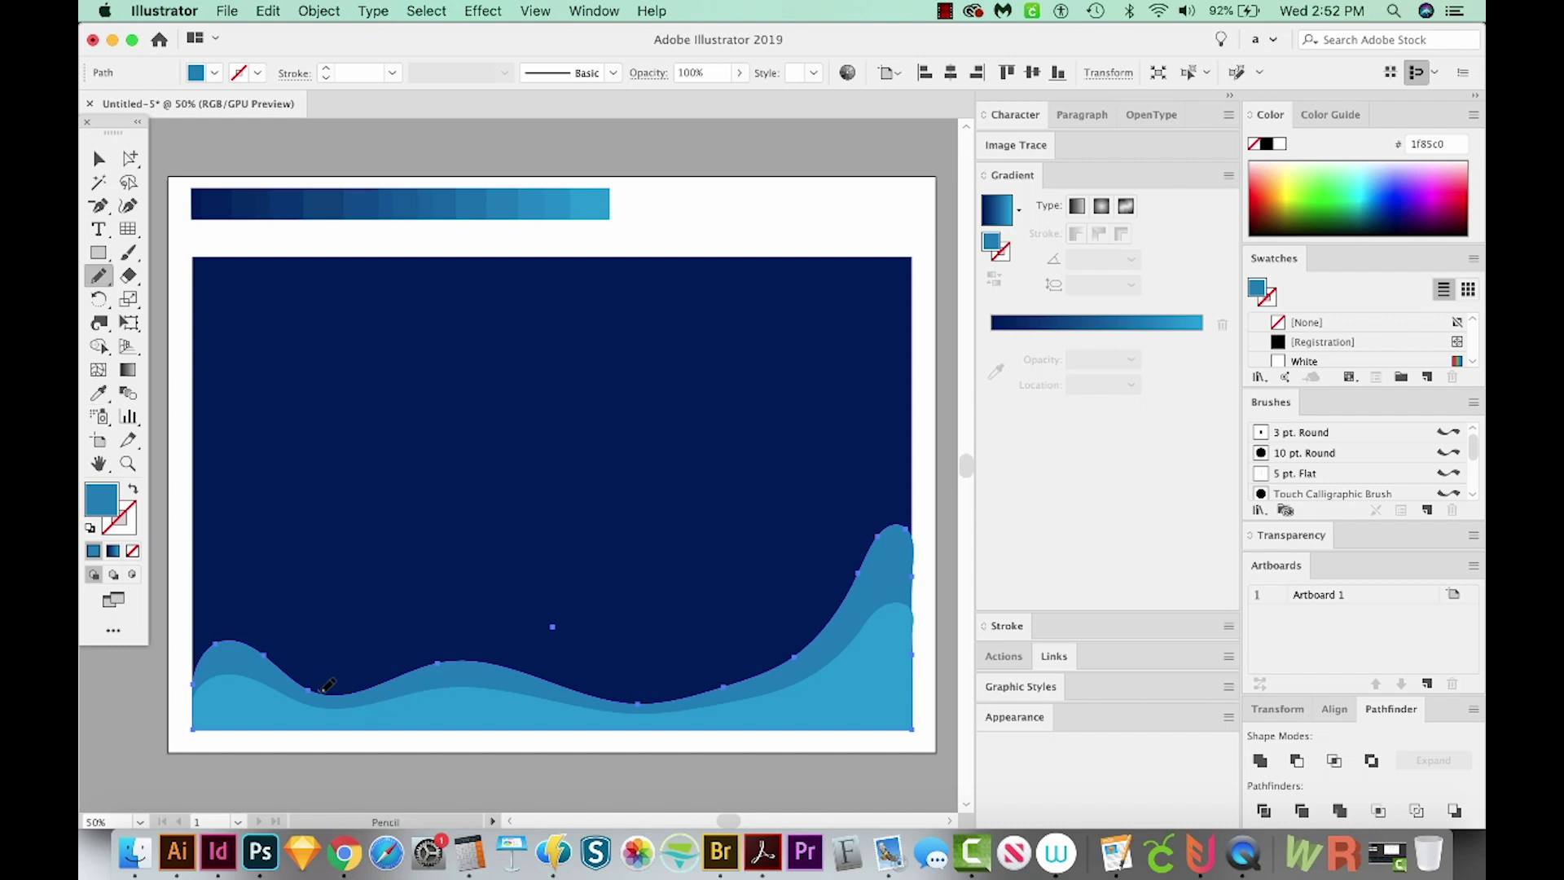
mouse_move(391, 661)
mouse_down()
mouse_move(459, 629)
mouse_move(548, 681)
mouse_move(687, 689)
mouse_move(772, 659)
mouse_move(875, 547)
mouse_up()
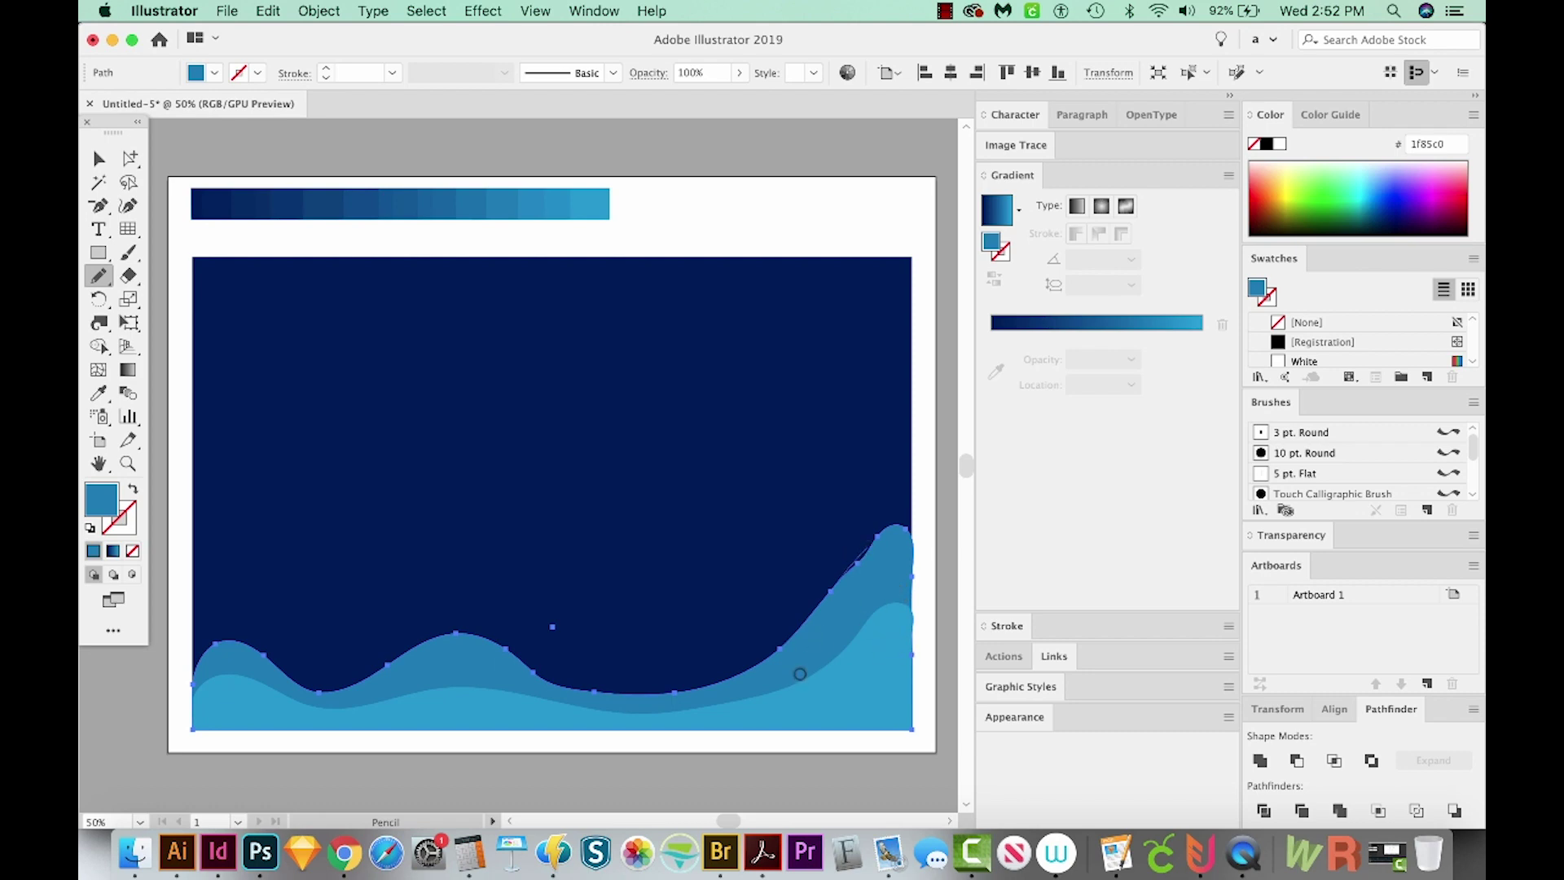
drag(800, 674, 798, 676)
drag(893, 535, 815, 630)
mouse_move(522, 652)
mouse_down()
mouse_move(555, 676)
mouse_move(585, 689)
mouse_up()
drag(440, 636, 307, 699)
drag(496, 666, 562, 688)
Place a copy of the mid-blue wave behind it, stretch it taller, and fill it with the strip's darker blue 125393.
key(v)
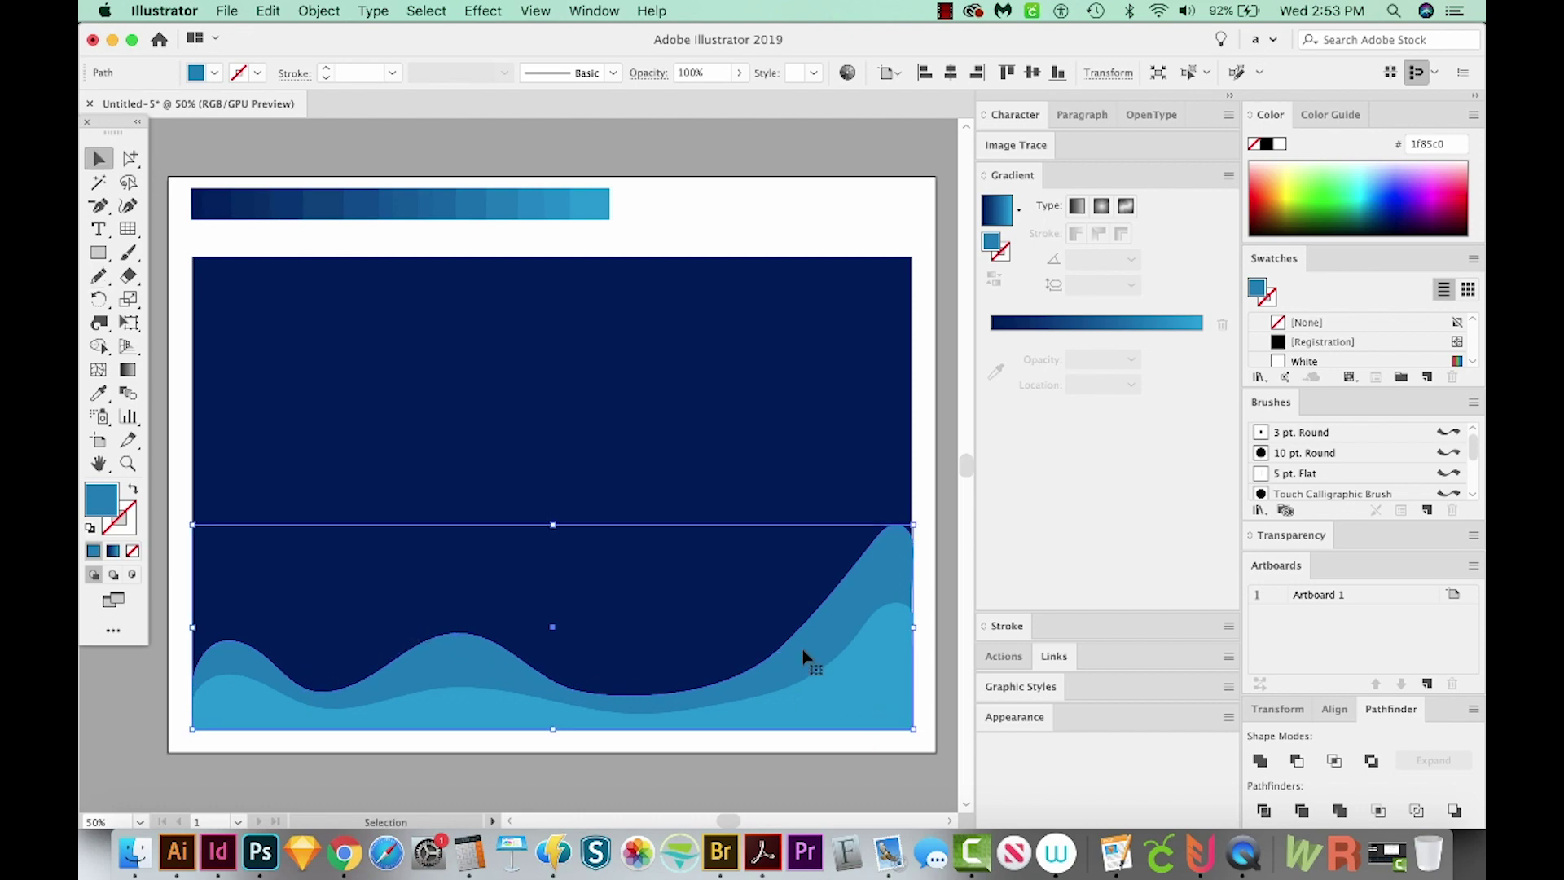
key(super)
key(f)
drag(552, 492, 554, 403)
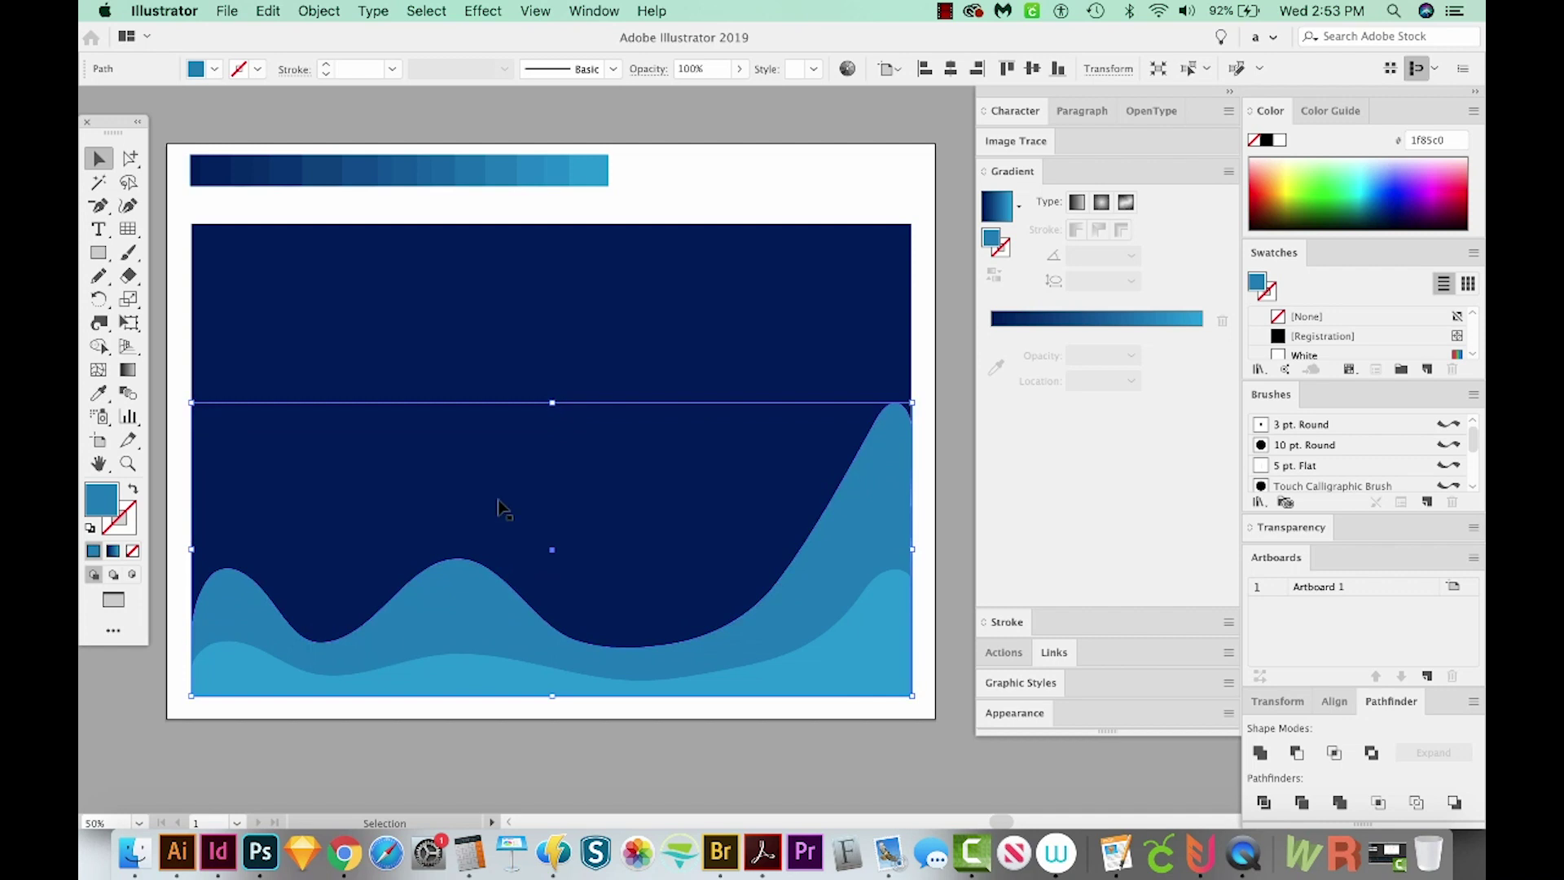
key(i)
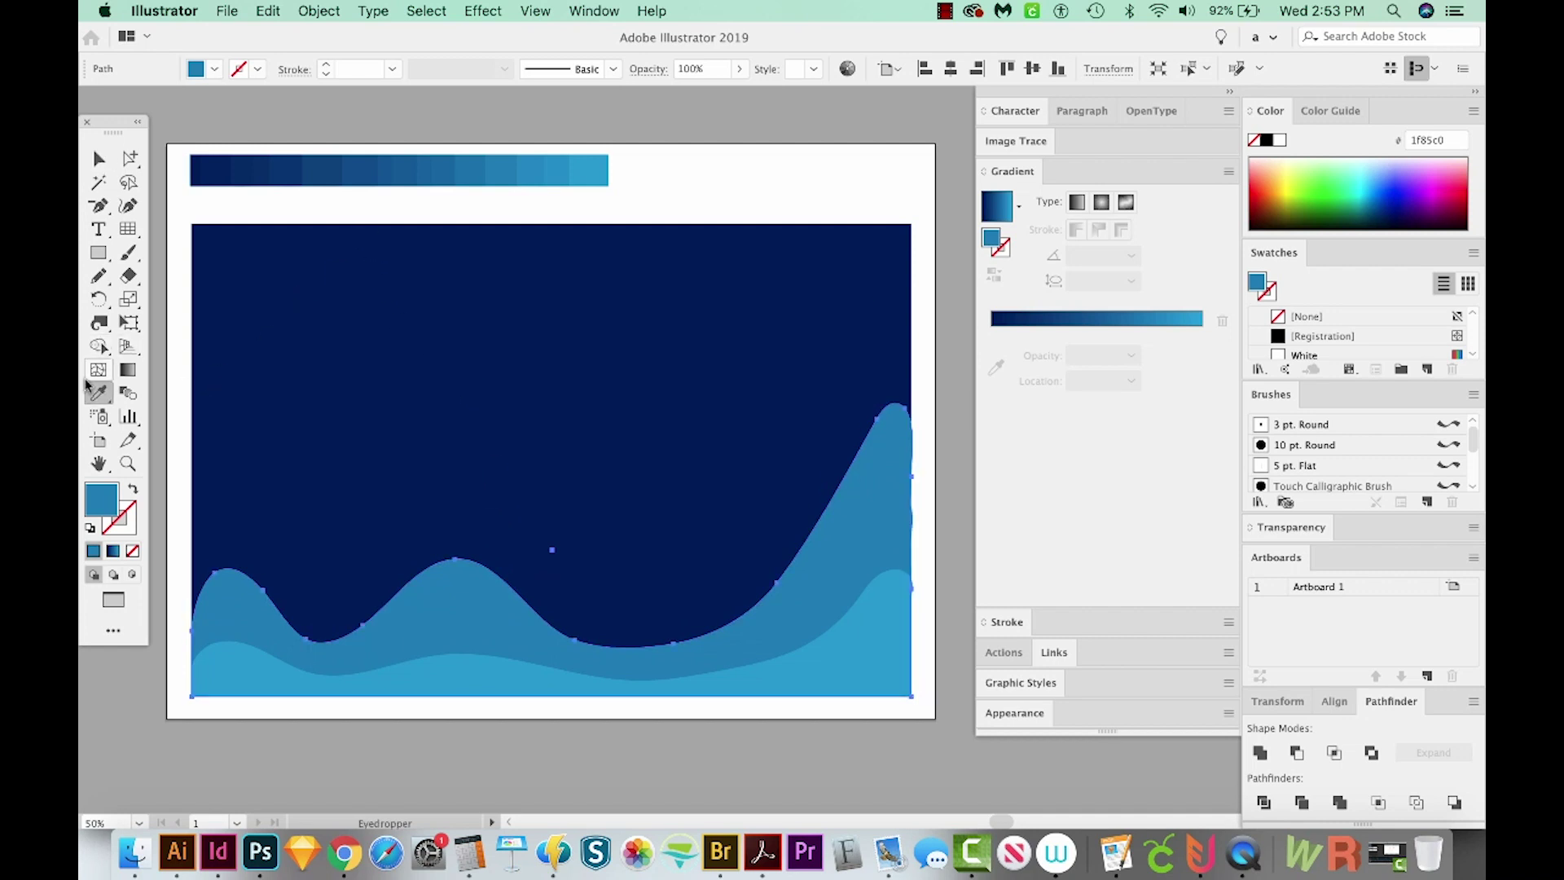
click(355, 162)
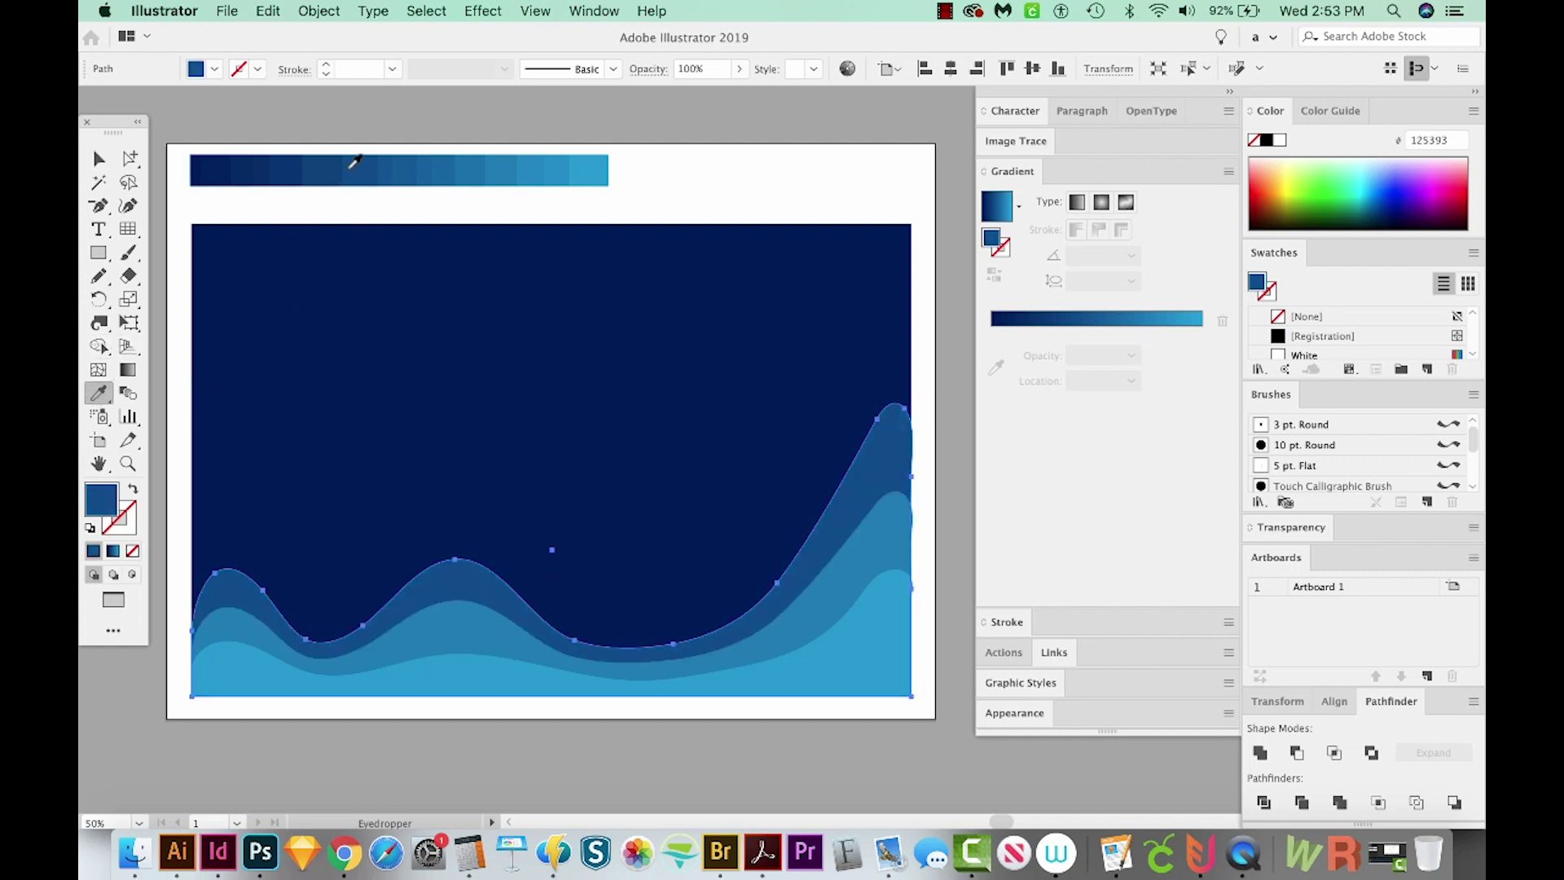
Redraw the dark blue wave's upper edge with the Pencil tool into a shallower trough between the middle and right-hand crests.
key(n)
mouse_move(489, 563)
mouse_down()
mouse_move(685, 570)
mouse_move(758, 546)
mouse_move(847, 480)
mouse_up()
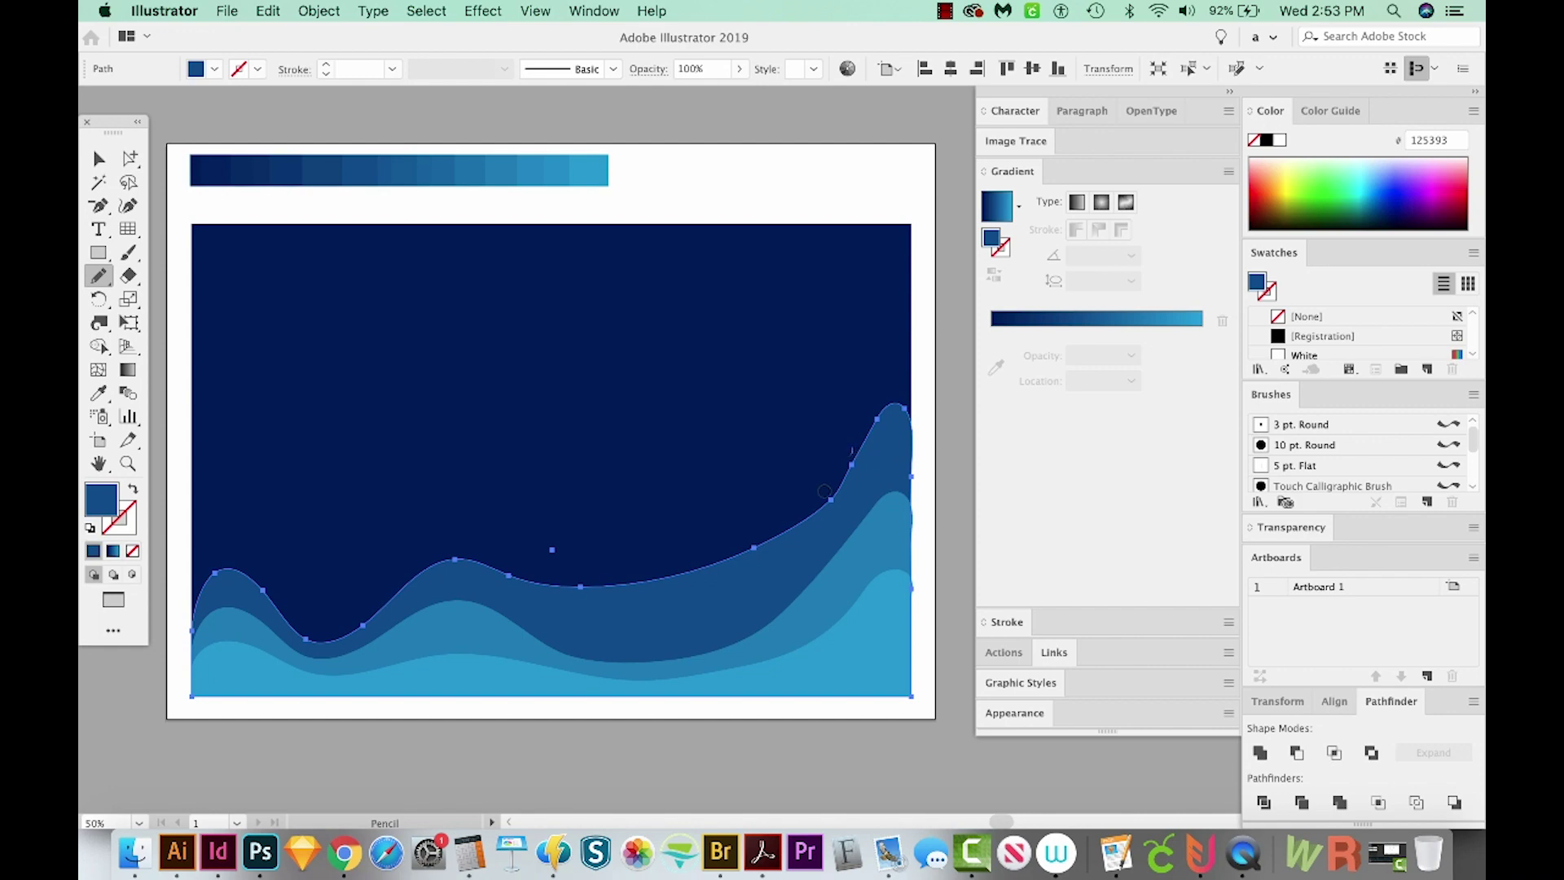
mouse_move(824, 491)
mouse_down()
mouse_move(692, 561)
mouse_move(773, 523)
mouse_move(514, 573)
mouse_move(645, 577)
mouse_up()
Draw a closed crescent with the Pen tool inside the dark blue wave's trough and fill it with orange ff8449.
key(p)
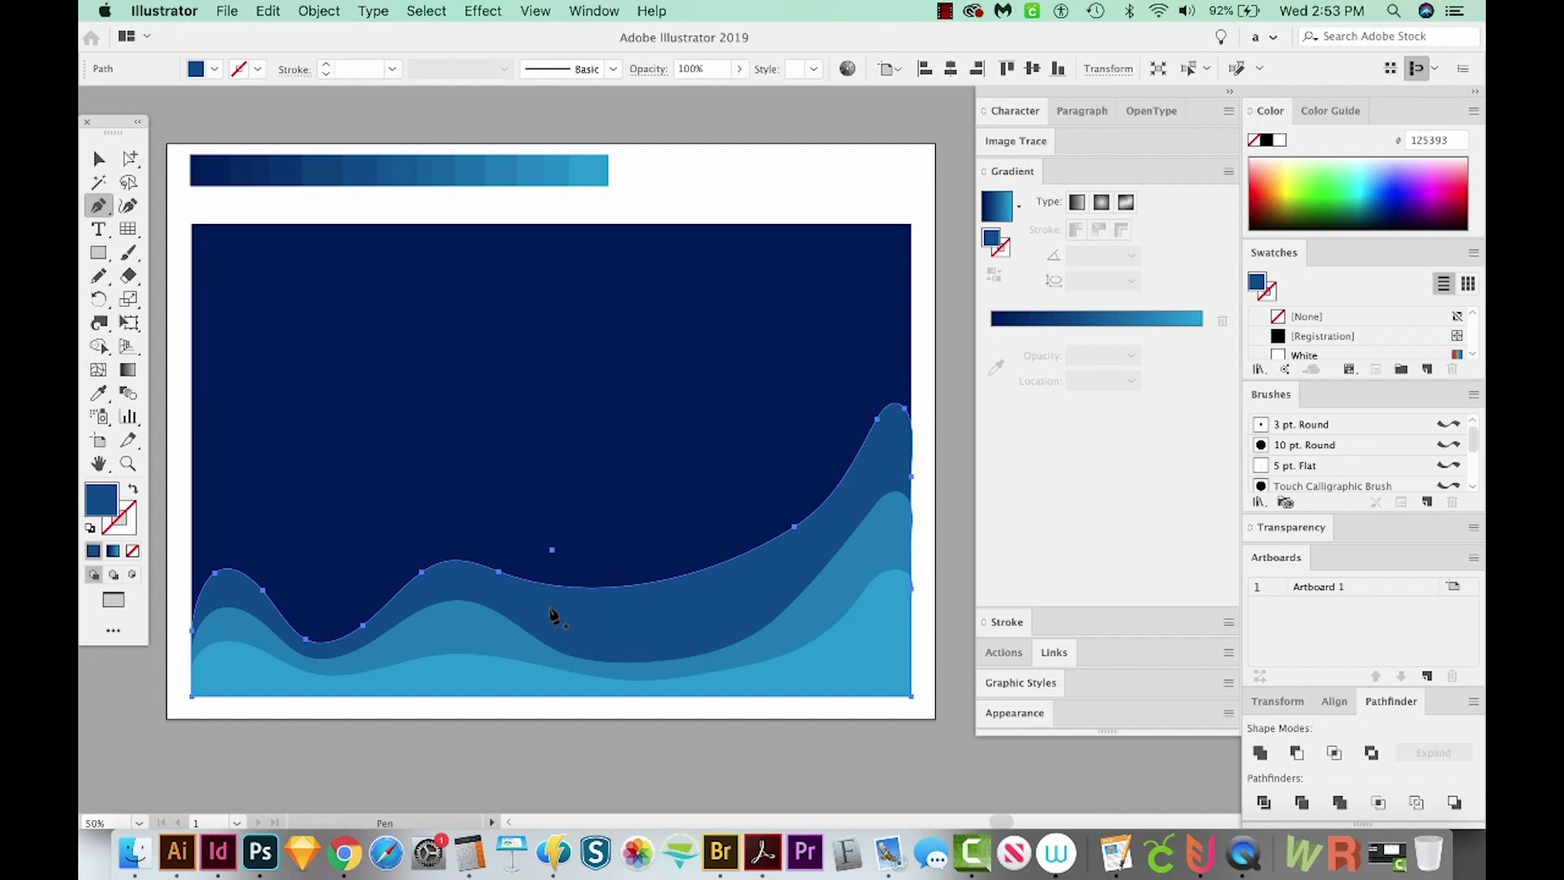
click(550, 610)
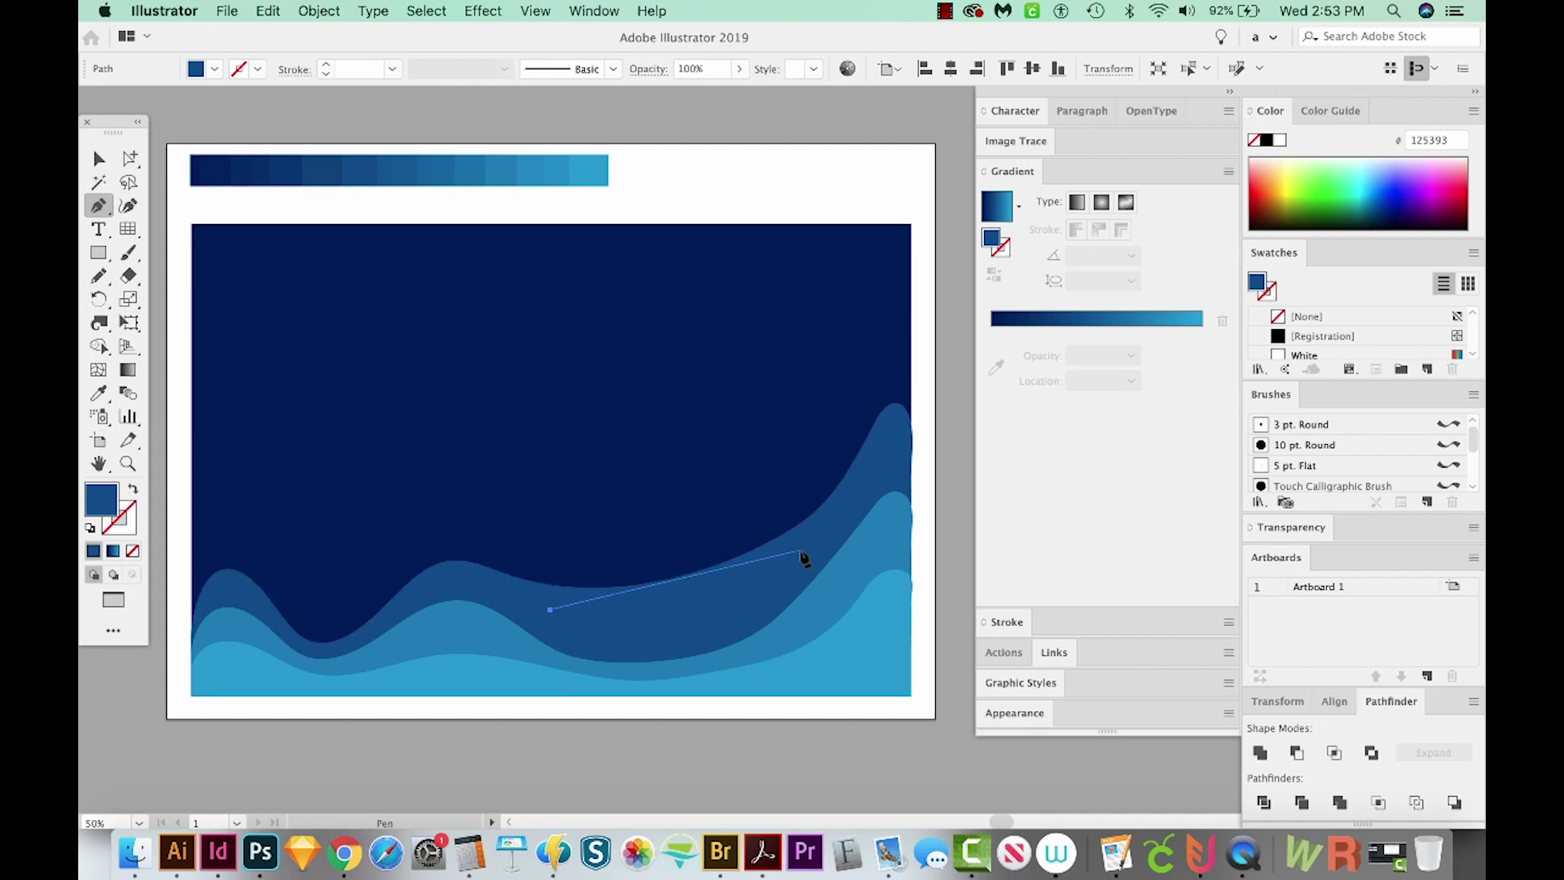
drag(797, 552, 911, 469)
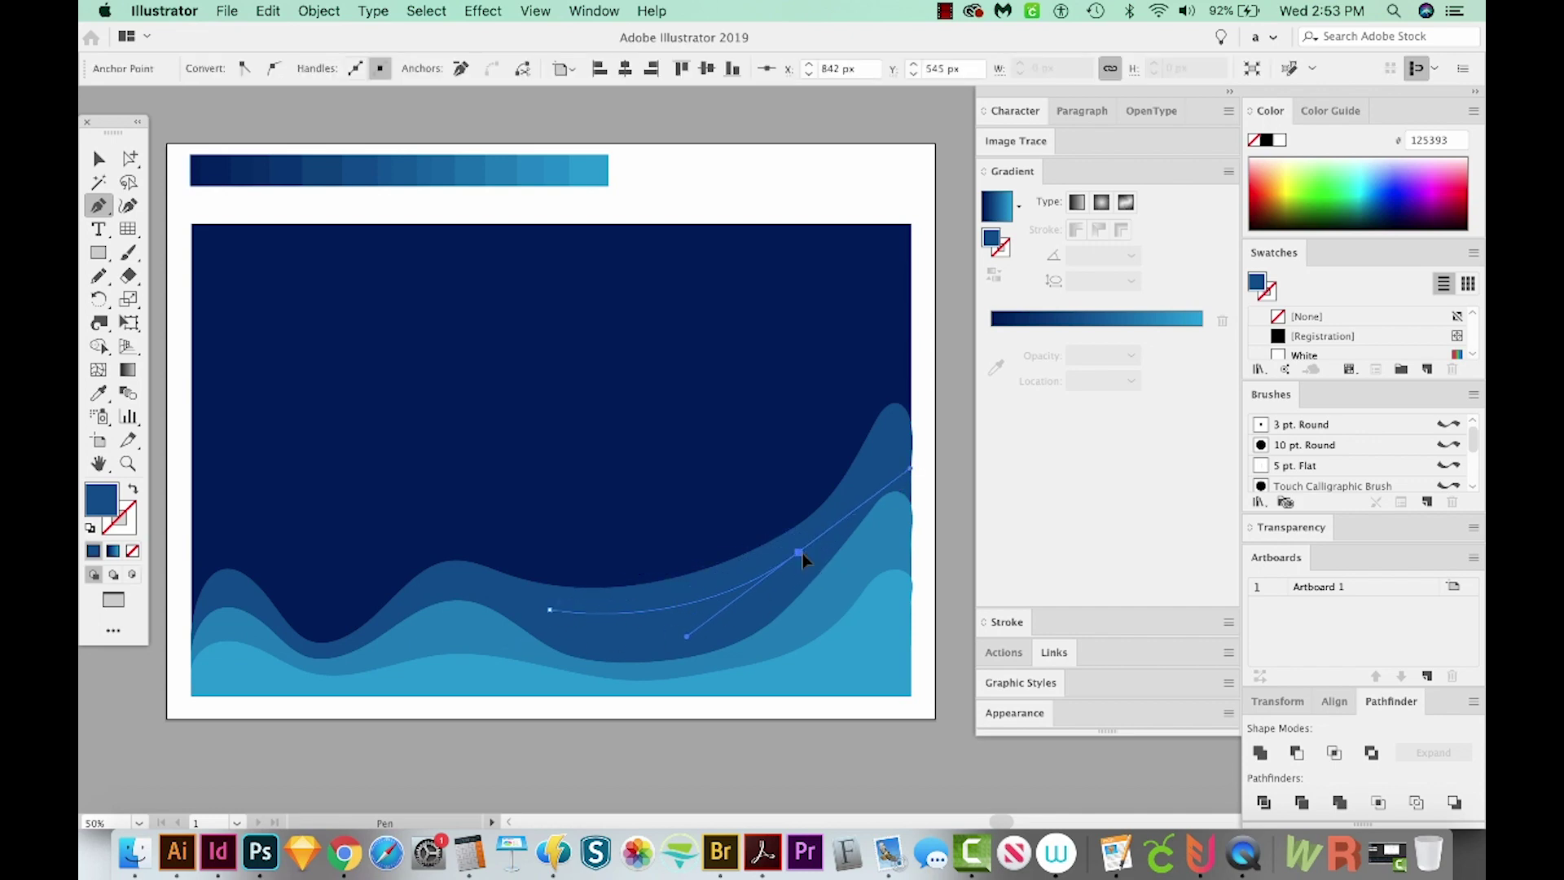
click(799, 554)
mouse_move(671, 636)
mouse_down()
mouse_move(589, 637)
mouse_move(505, 573)
mouse_move(506, 592)
mouse_up()
click(1268, 169)
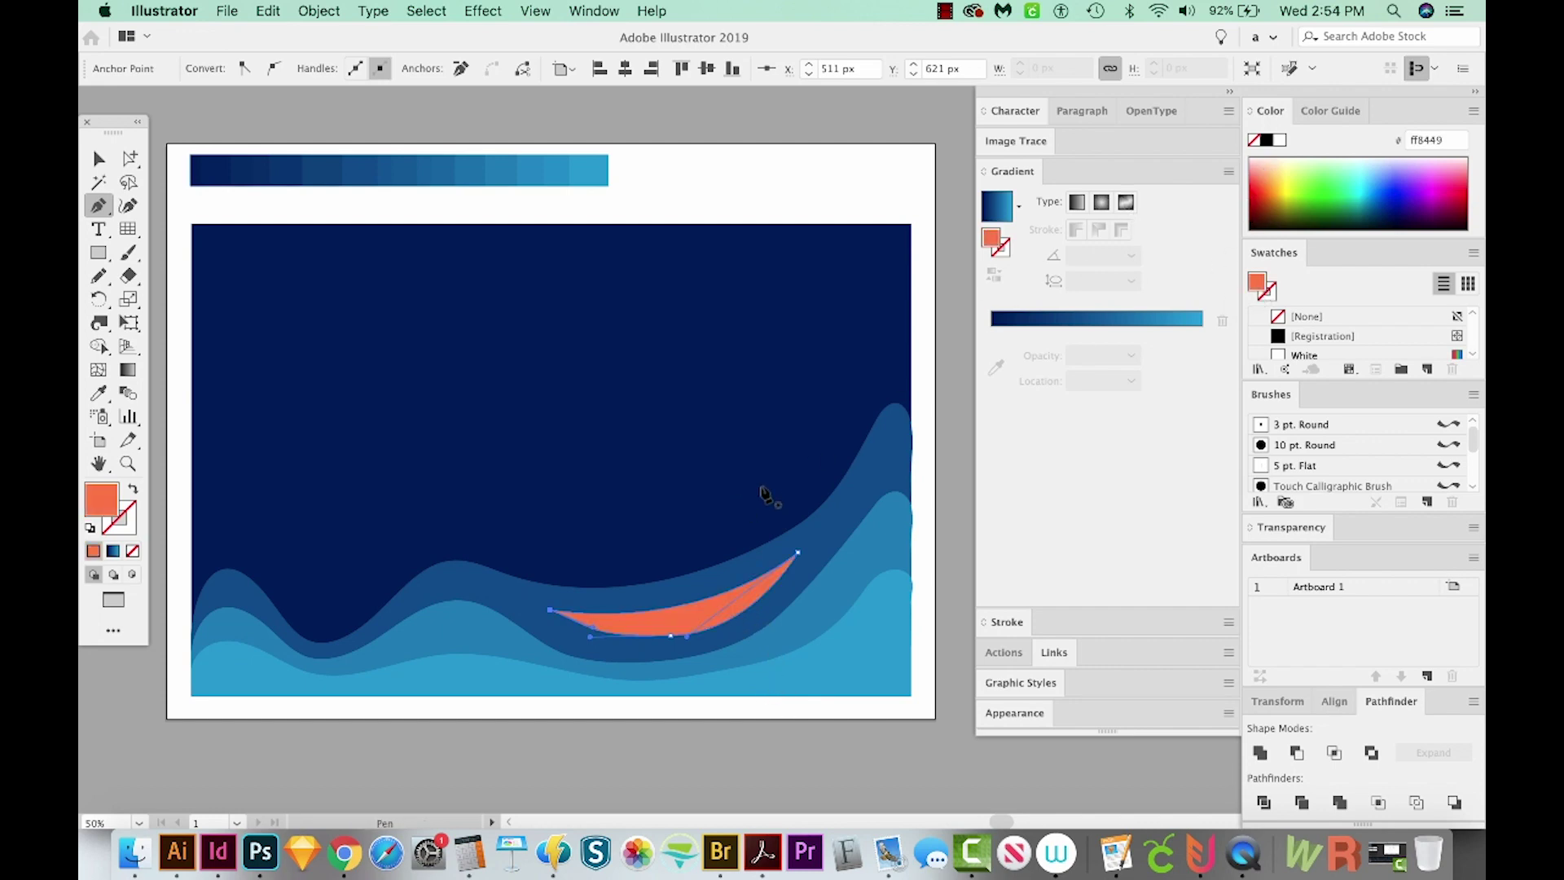
Cut the orange crescent out of the dark blue wave with Pathfinder's Minus Front.
key(v)
click(747, 632)
click(689, 615)
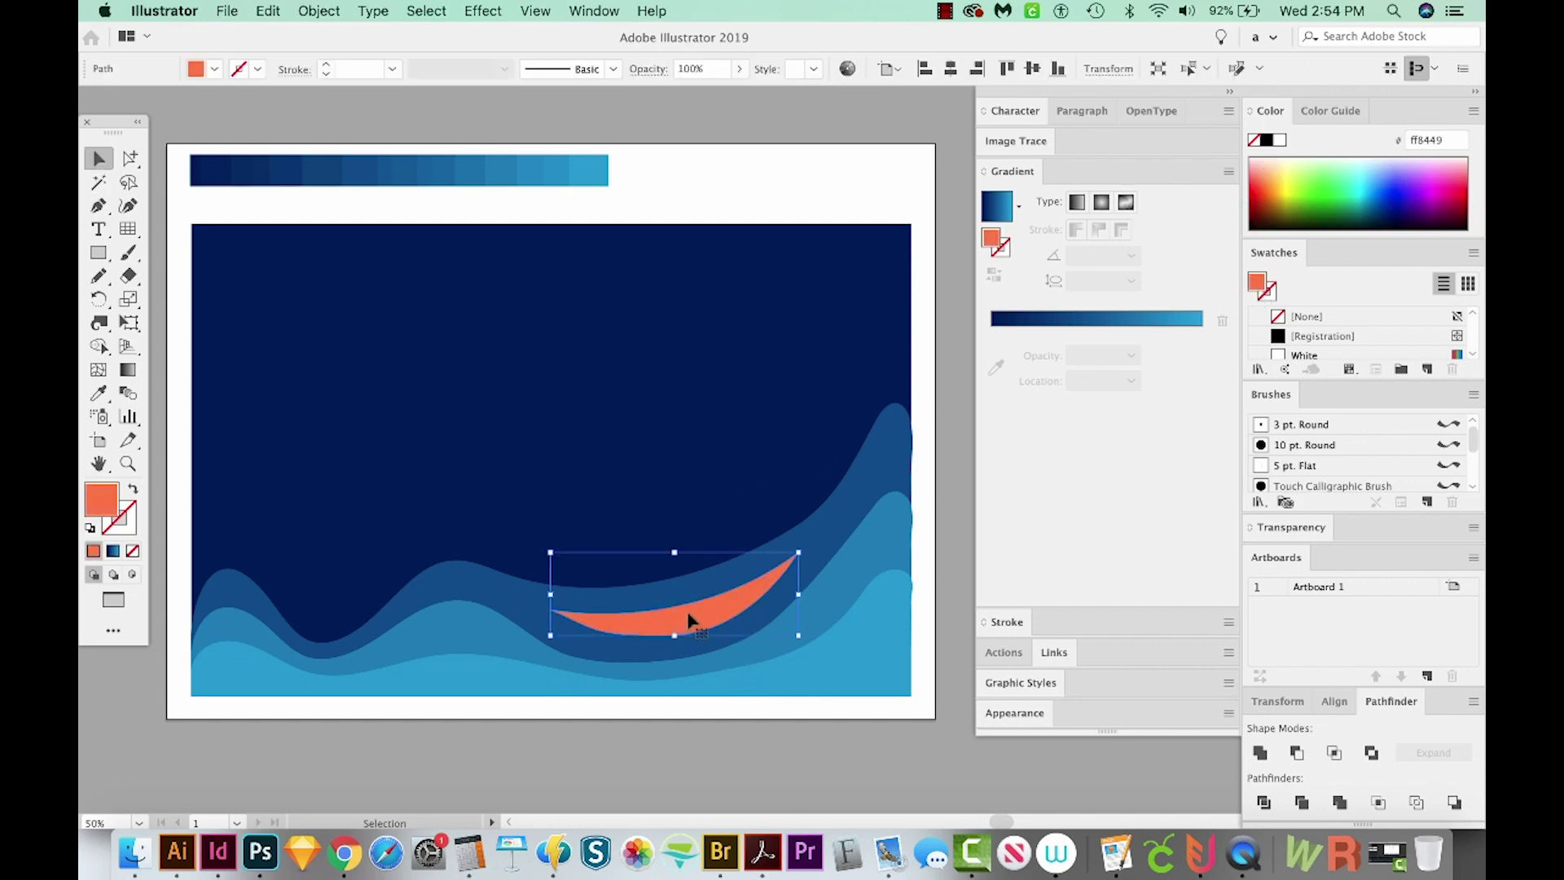
shift+click(495, 593)
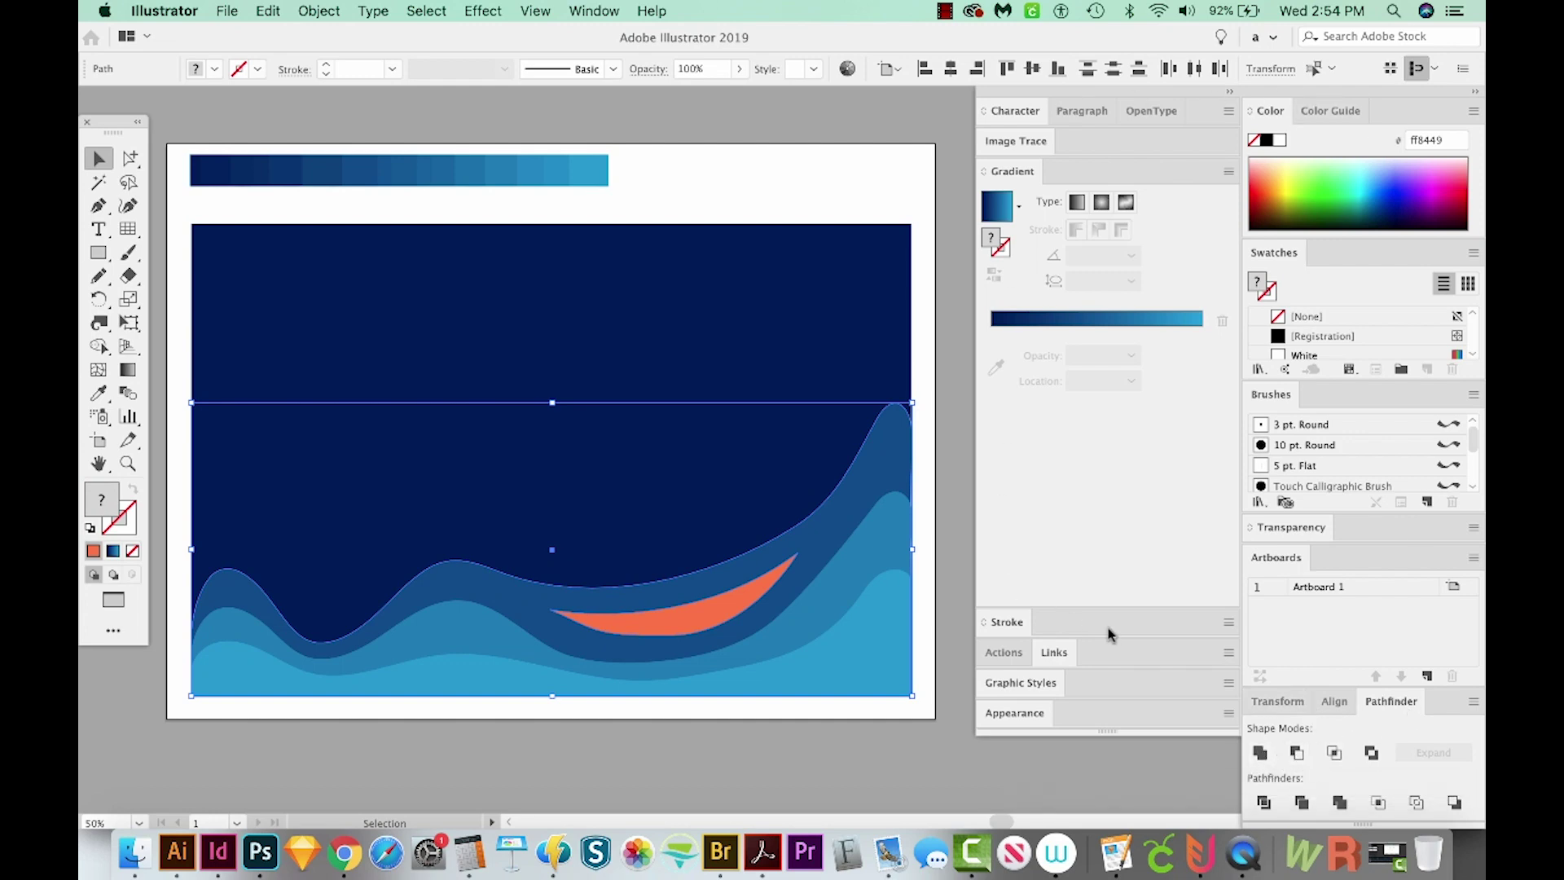
click(595, 10)
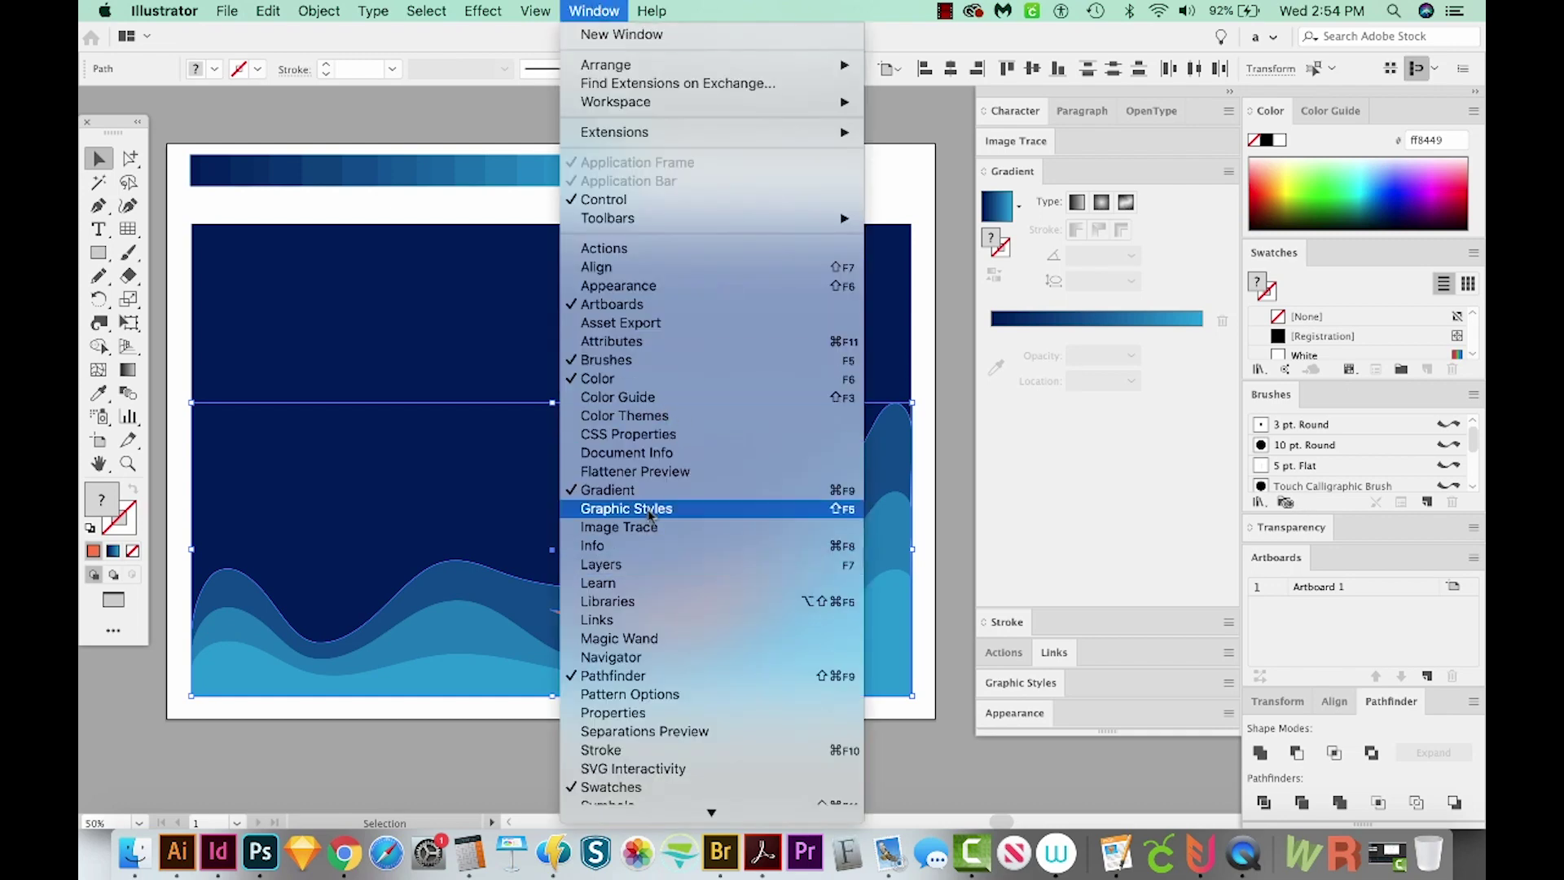
click(1382, 709)
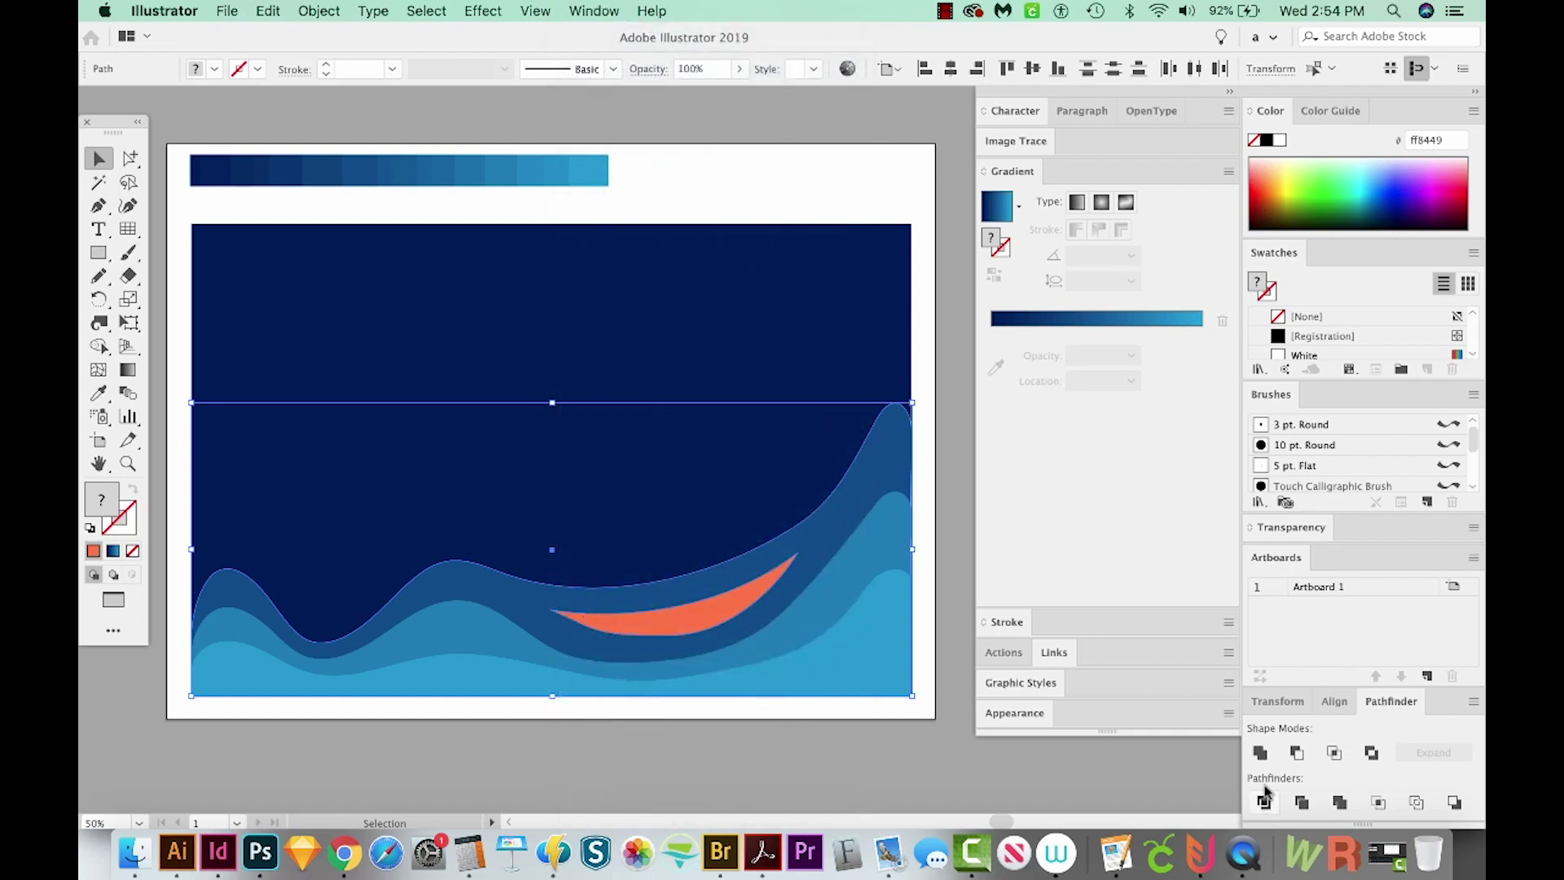
click(1300, 757)
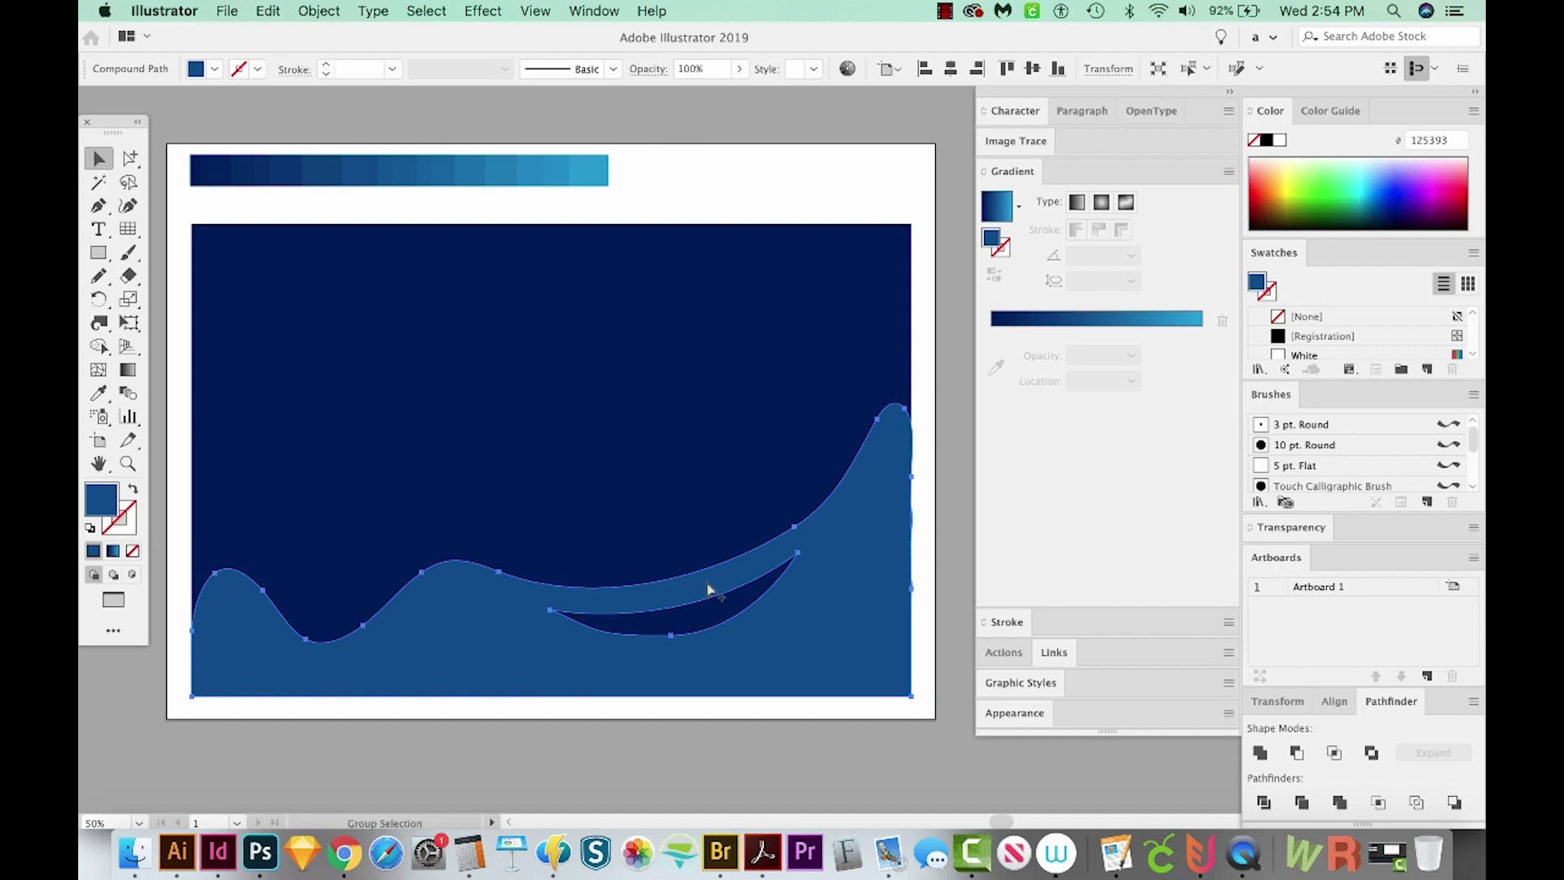
Cut the dark blue wave with the crescent opening and paste it behind the mid-blue wave.
key(super+x)
click(857, 562)
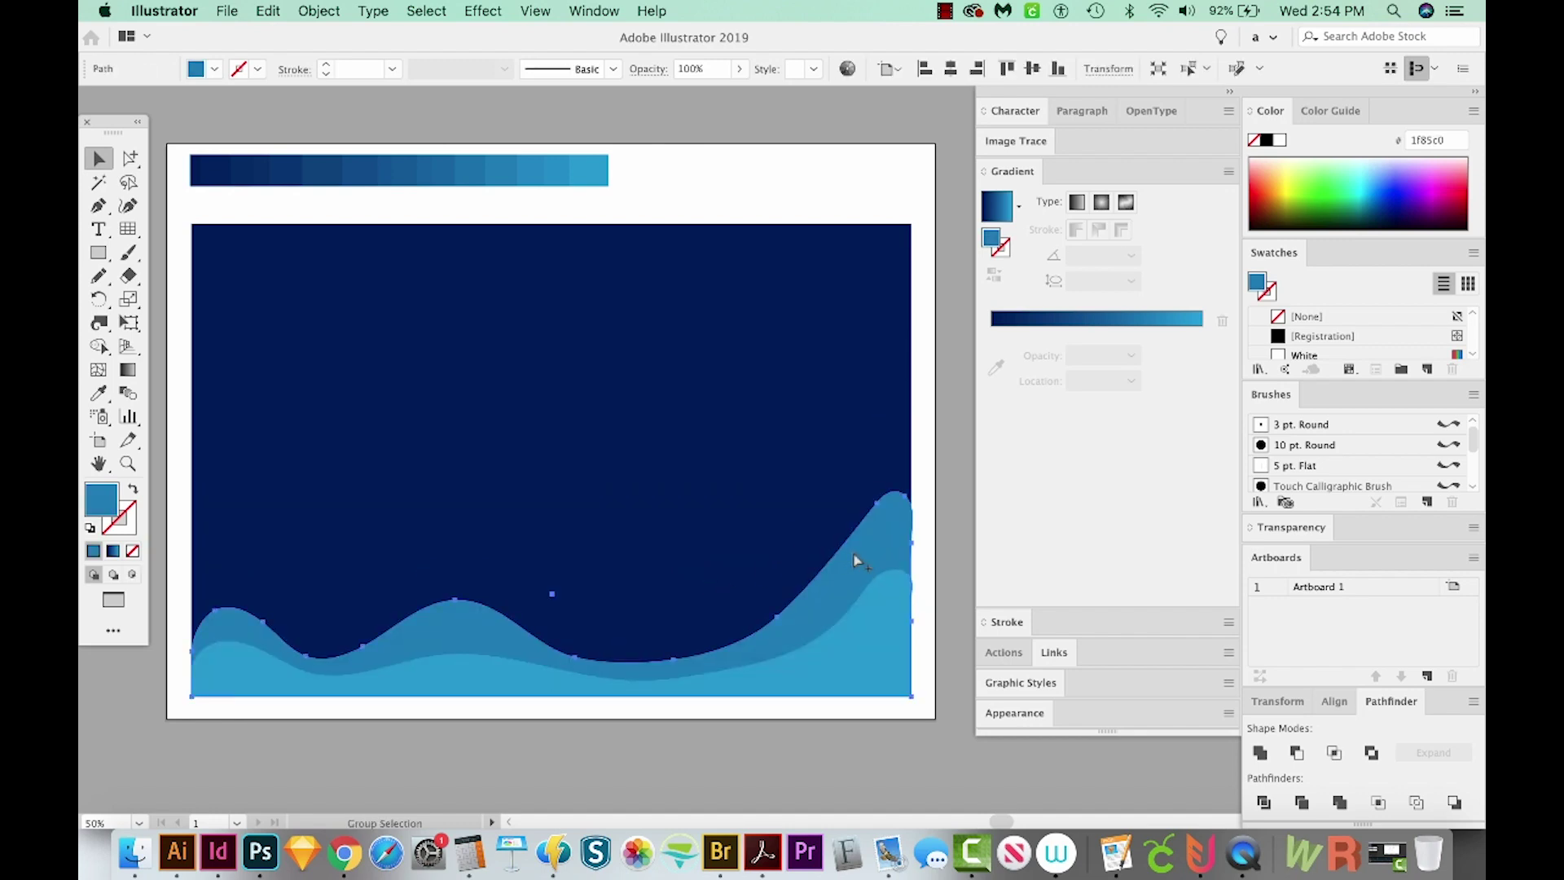
key(super+b)
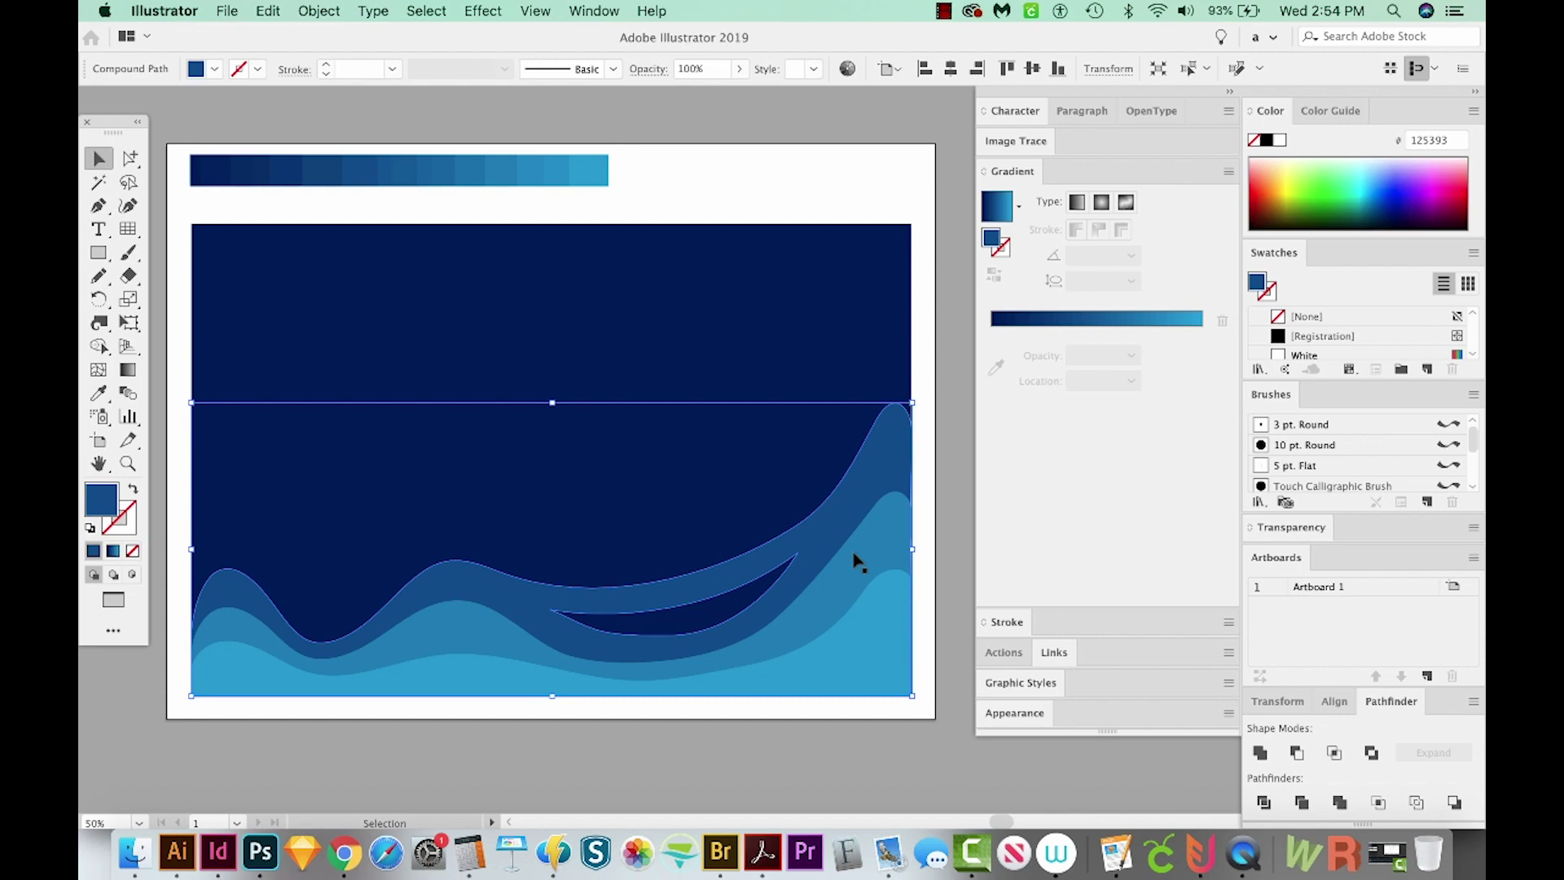
click(893, 715)
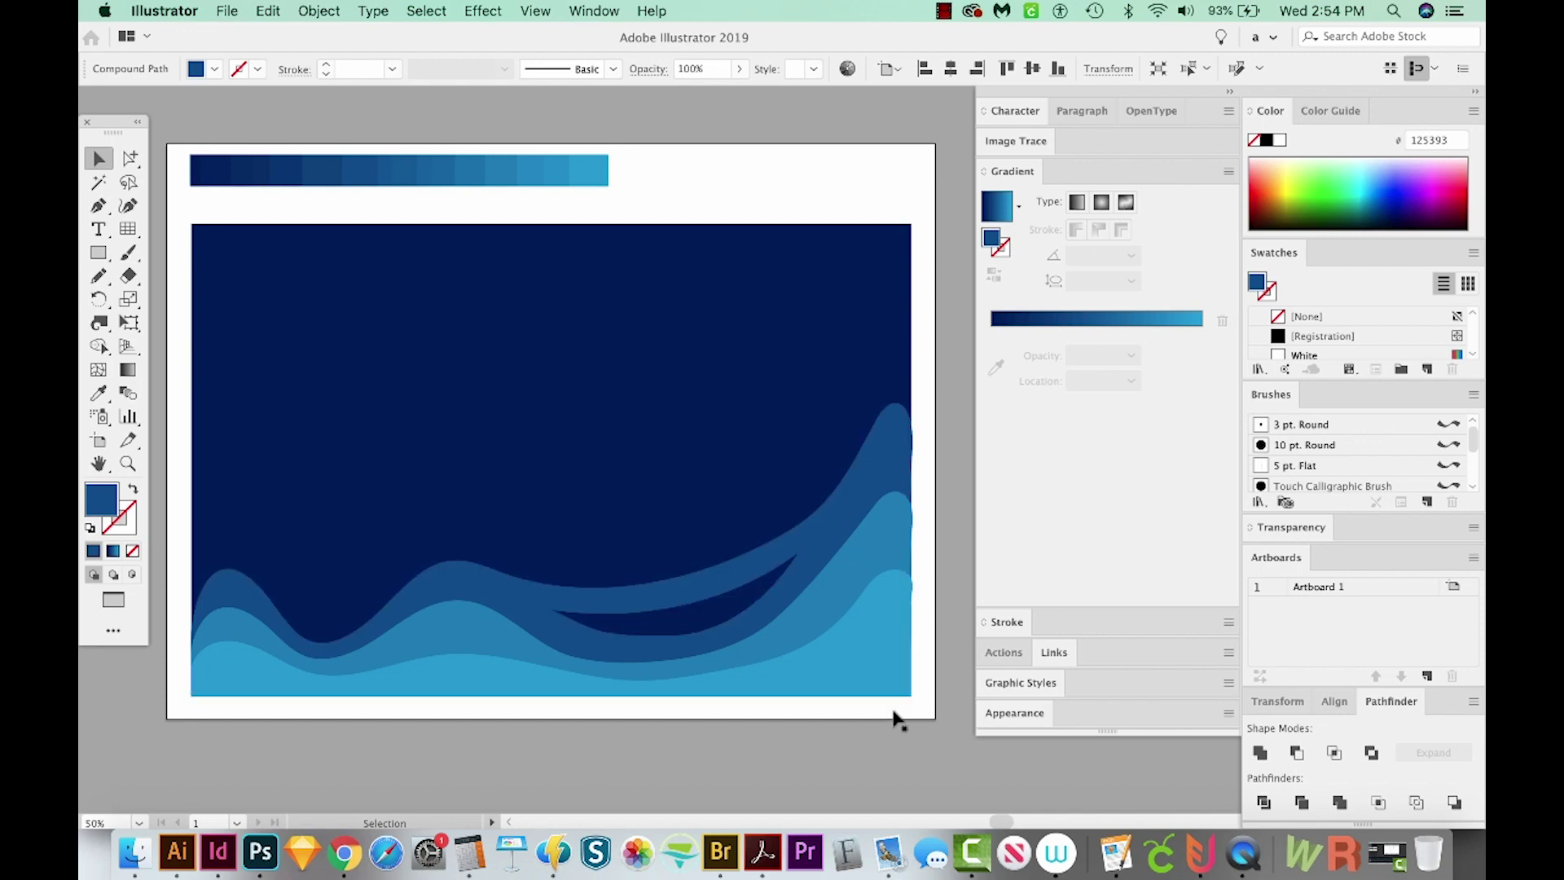
Place a copy of the mid-blue wave behind the dark blue cut-out wave and stretch it taller than all the others.
click(884, 558)
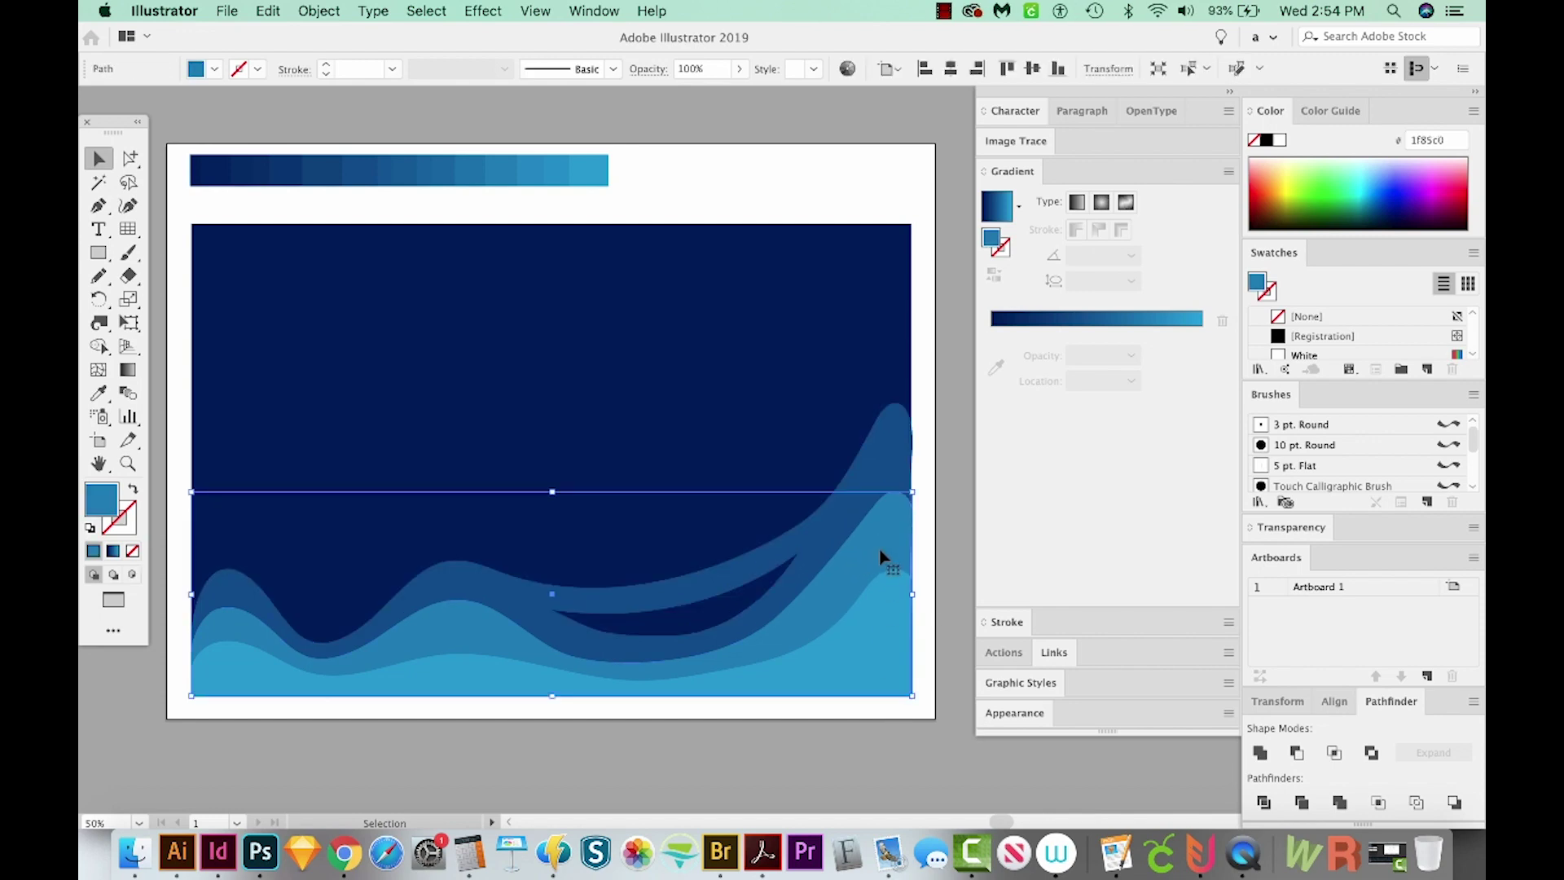
click(772, 750)
click(818, 612)
click(868, 440)
key(alt+super+bracketright)
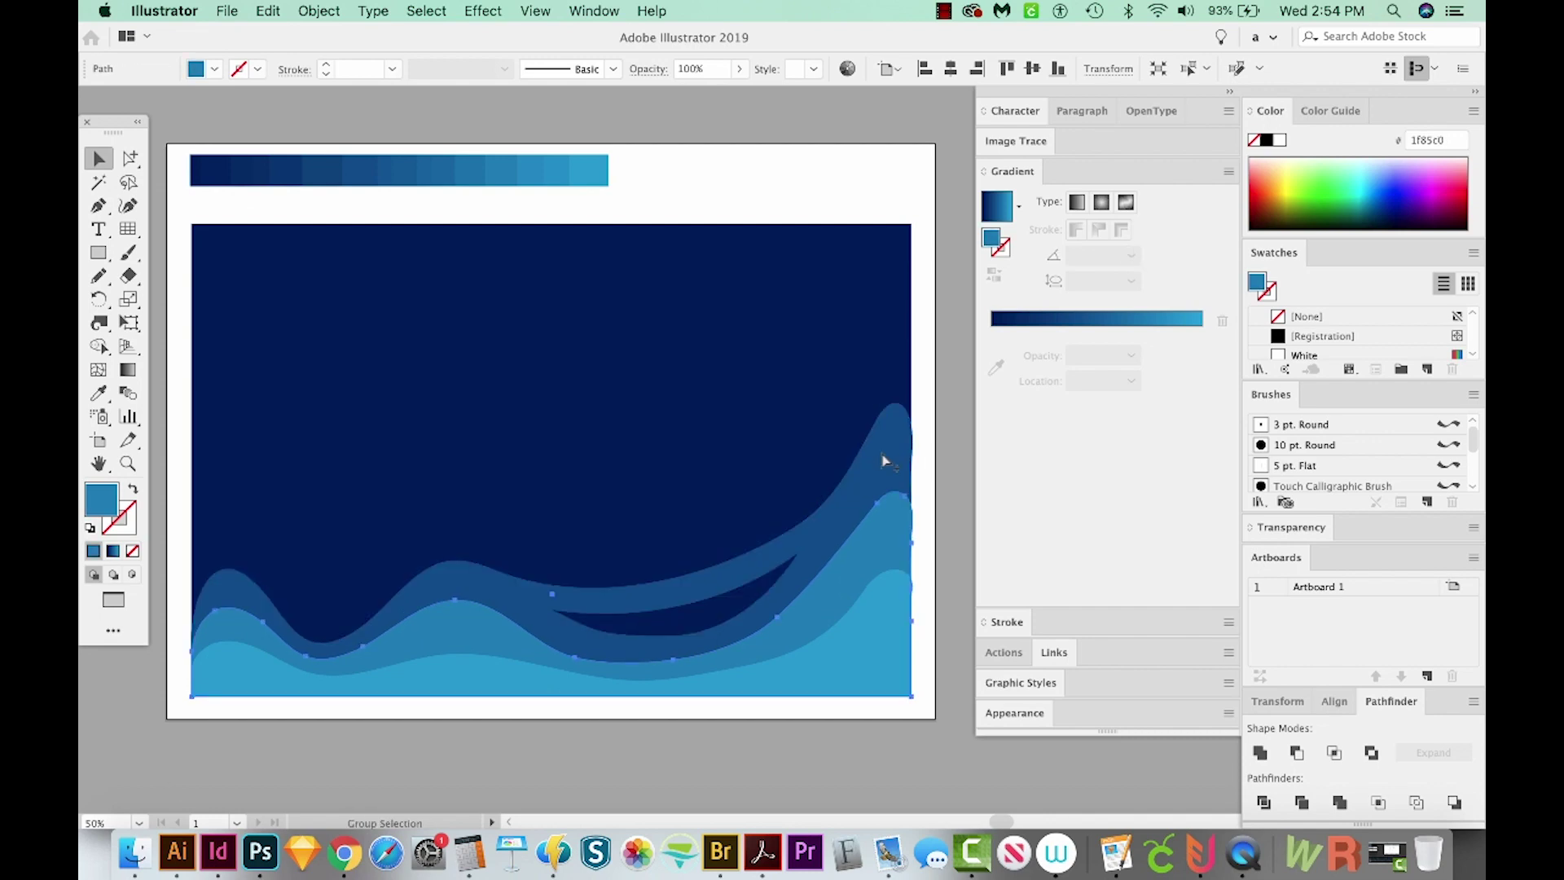
drag(550, 491, 554, 355)
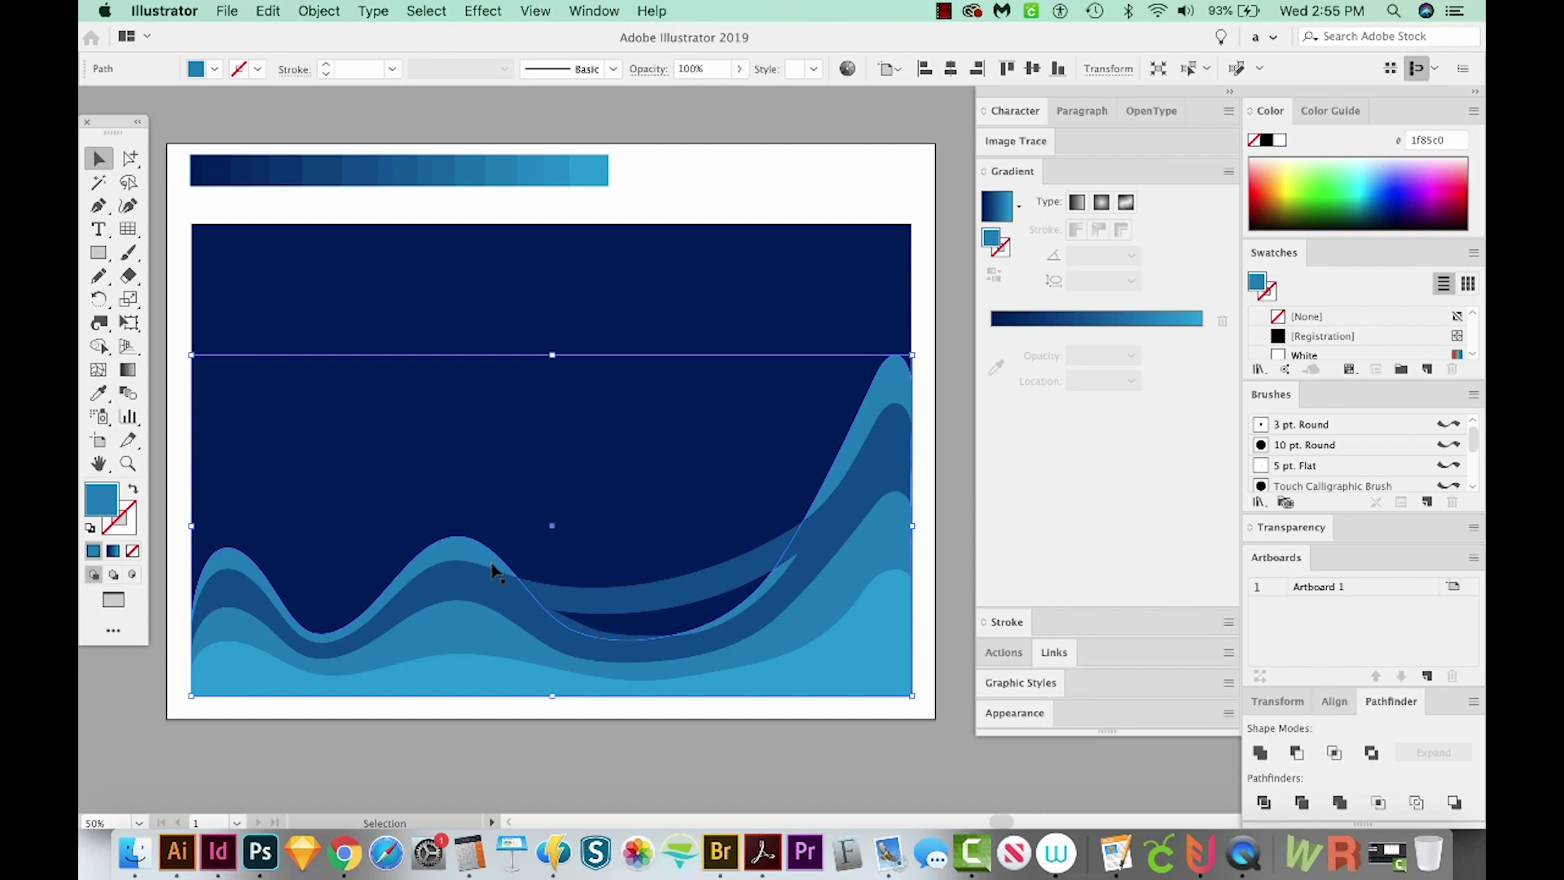
Redraw the tallest wave's trough above the dark blue wave with the Pencil tool, then smooth it by adjusting its anchor point and handle.
key(n)
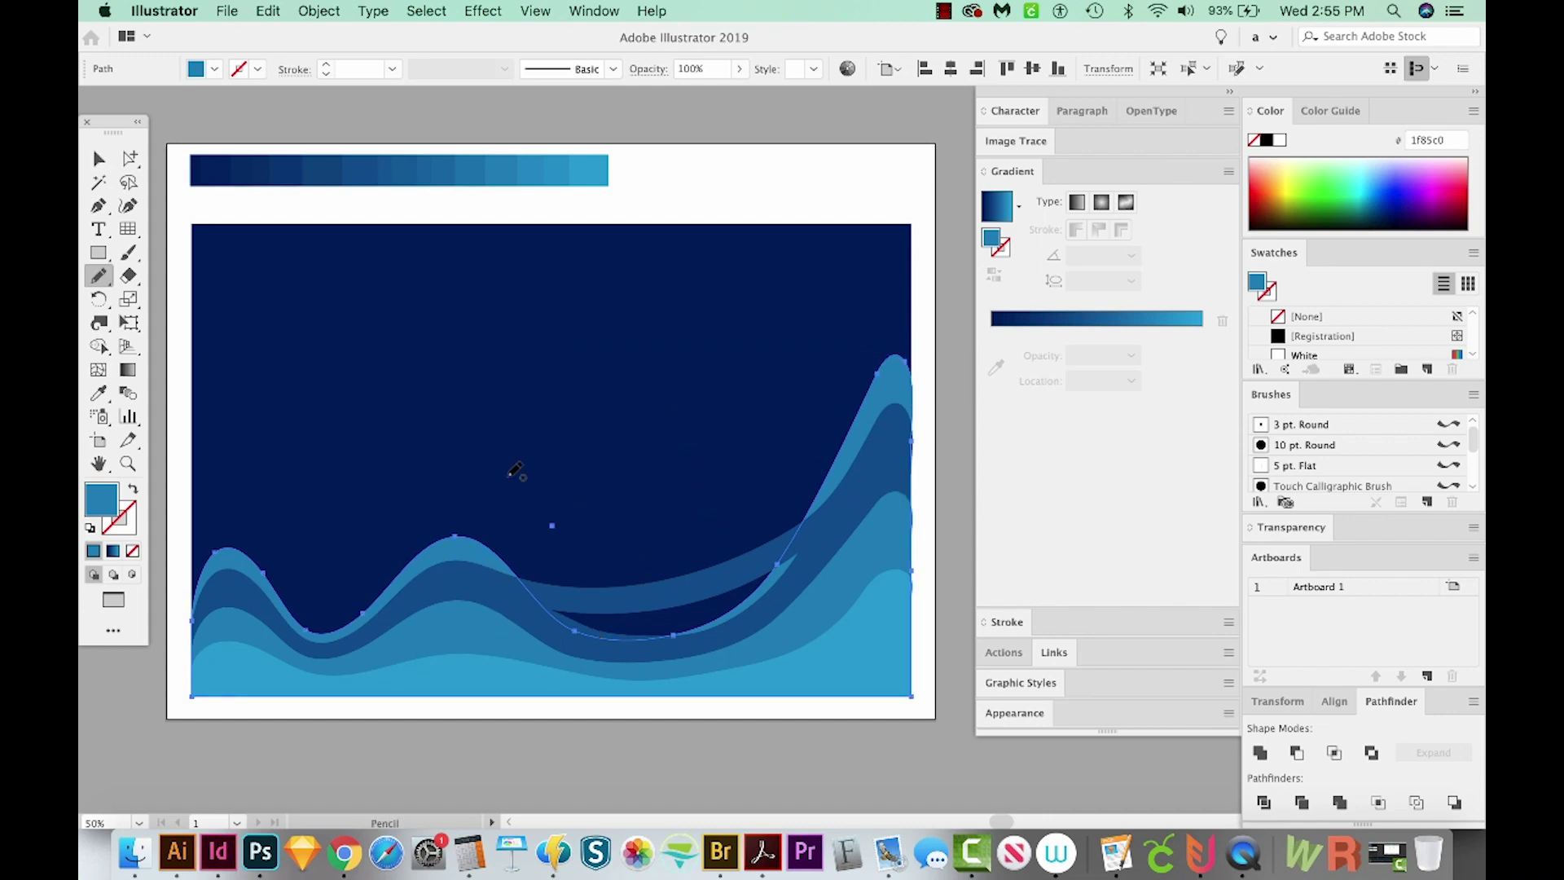
mouse_move(468, 533)
mouse_down()
mouse_move(592, 571)
mouse_move(738, 547)
mouse_move(810, 479)
mouse_move(878, 373)
mouse_up()
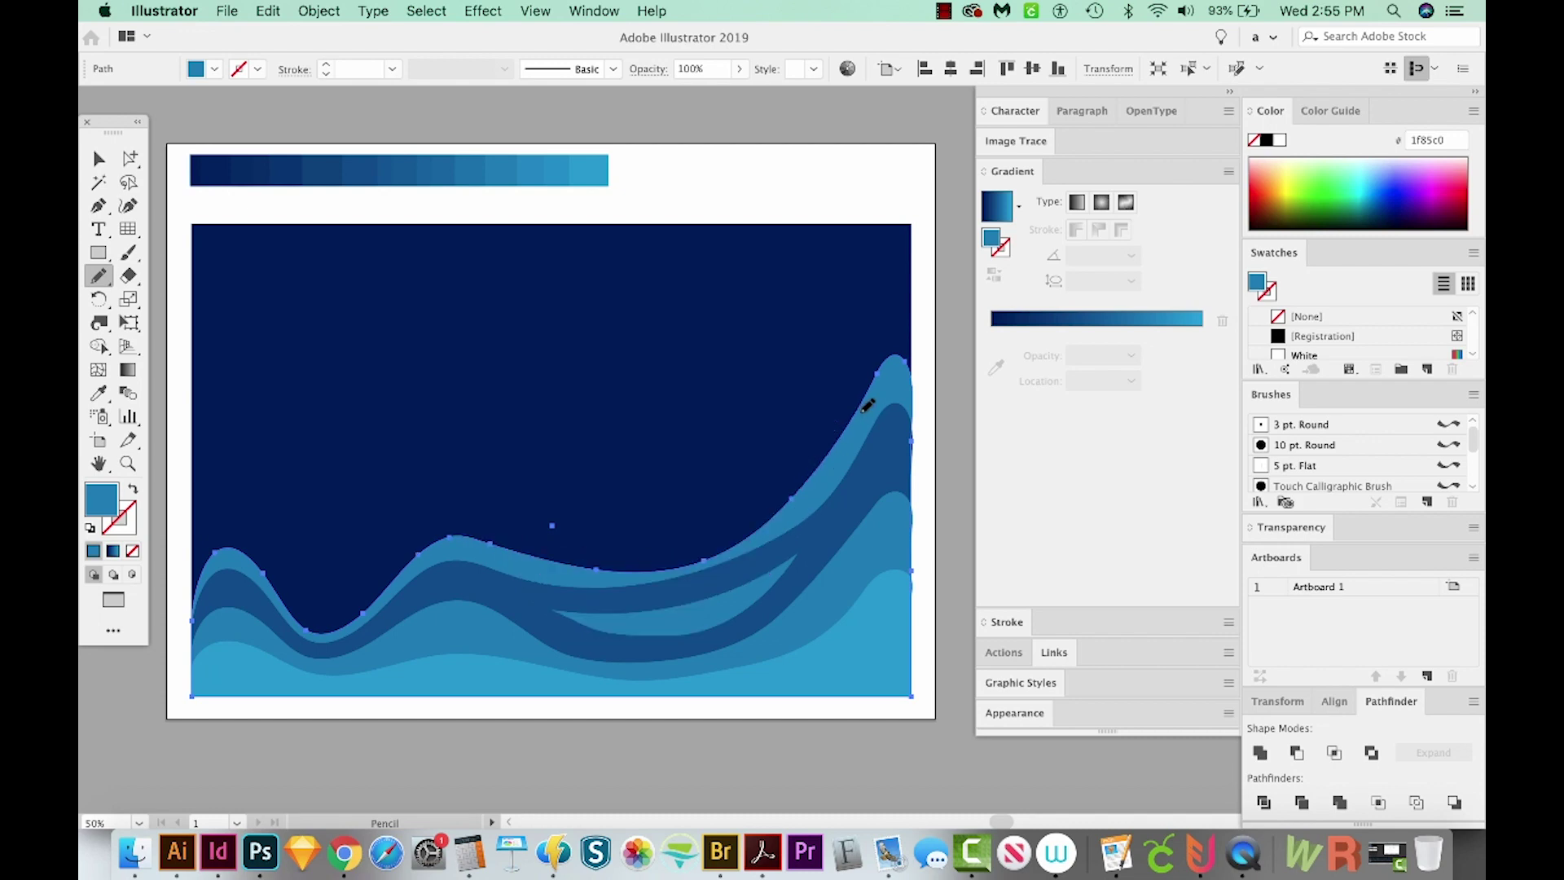
mouse_move(707, 552)
mouse_down()
mouse_move(819, 478)
mouse_move(817, 464)
mouse_move(733, 543)
mouse_up()
key(a)
drag(620, 571, 622, 561)
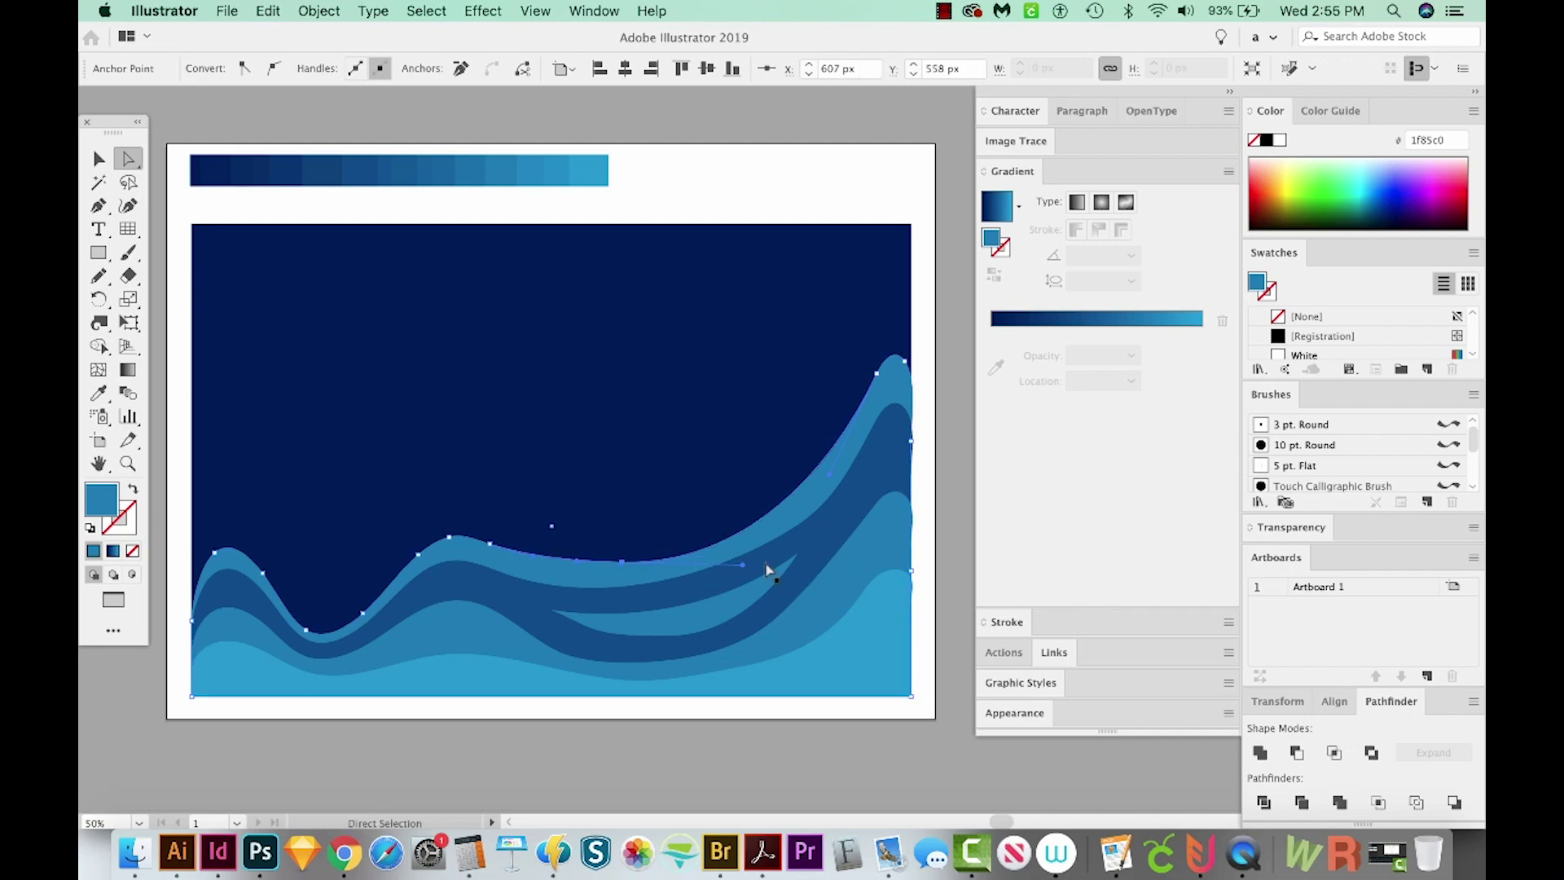
drag(742, 565, 744, 551)
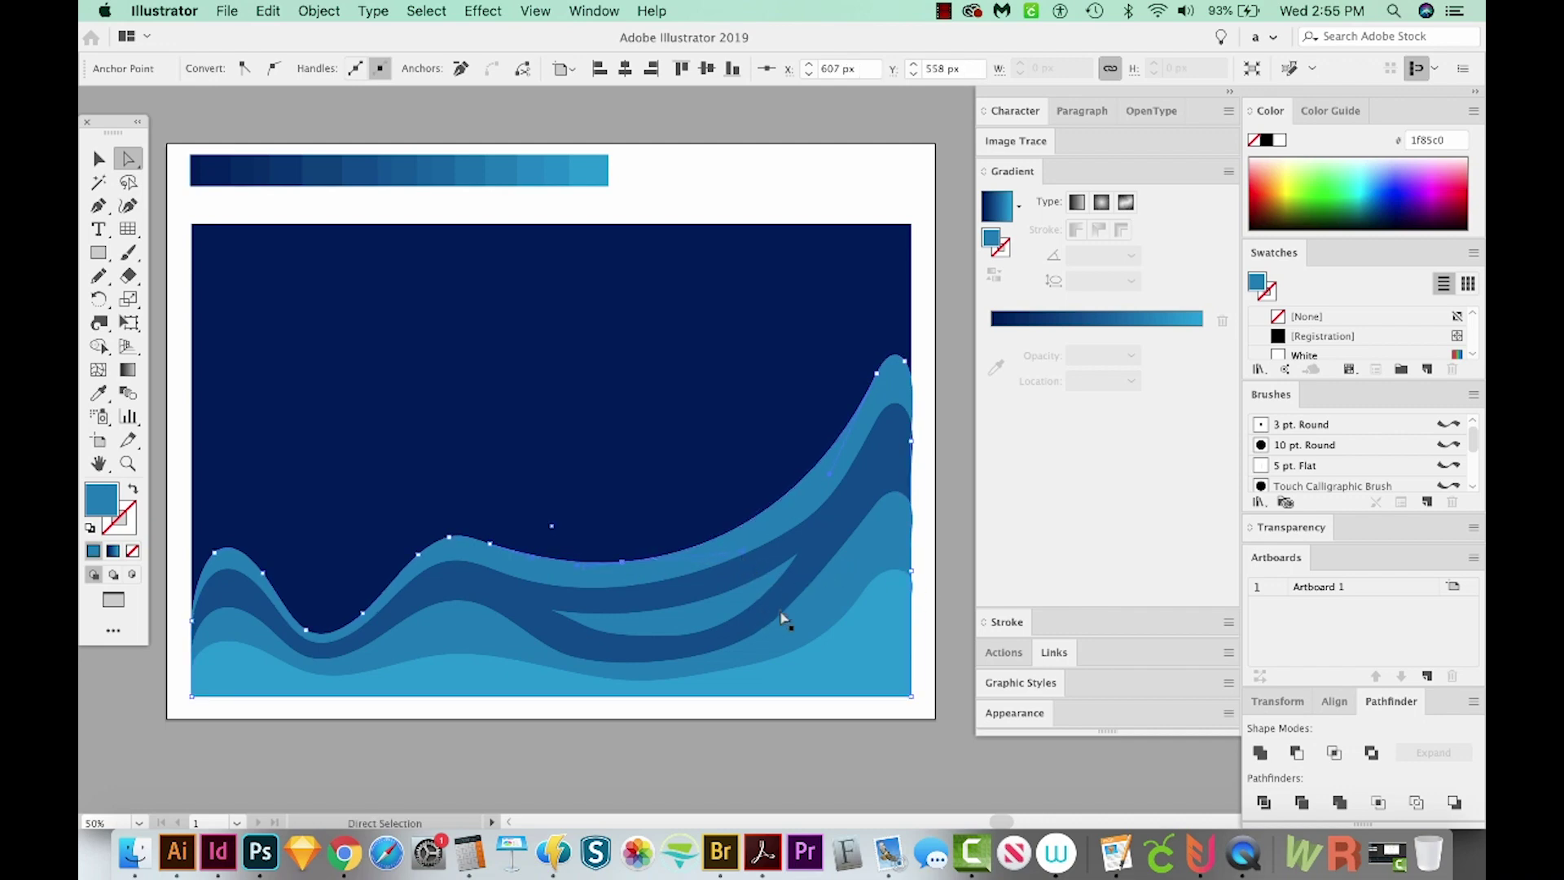
Fill the tallest wave with the strip's deep blue 0b3a7e using the Eyedropper and deselect it.
key(i)
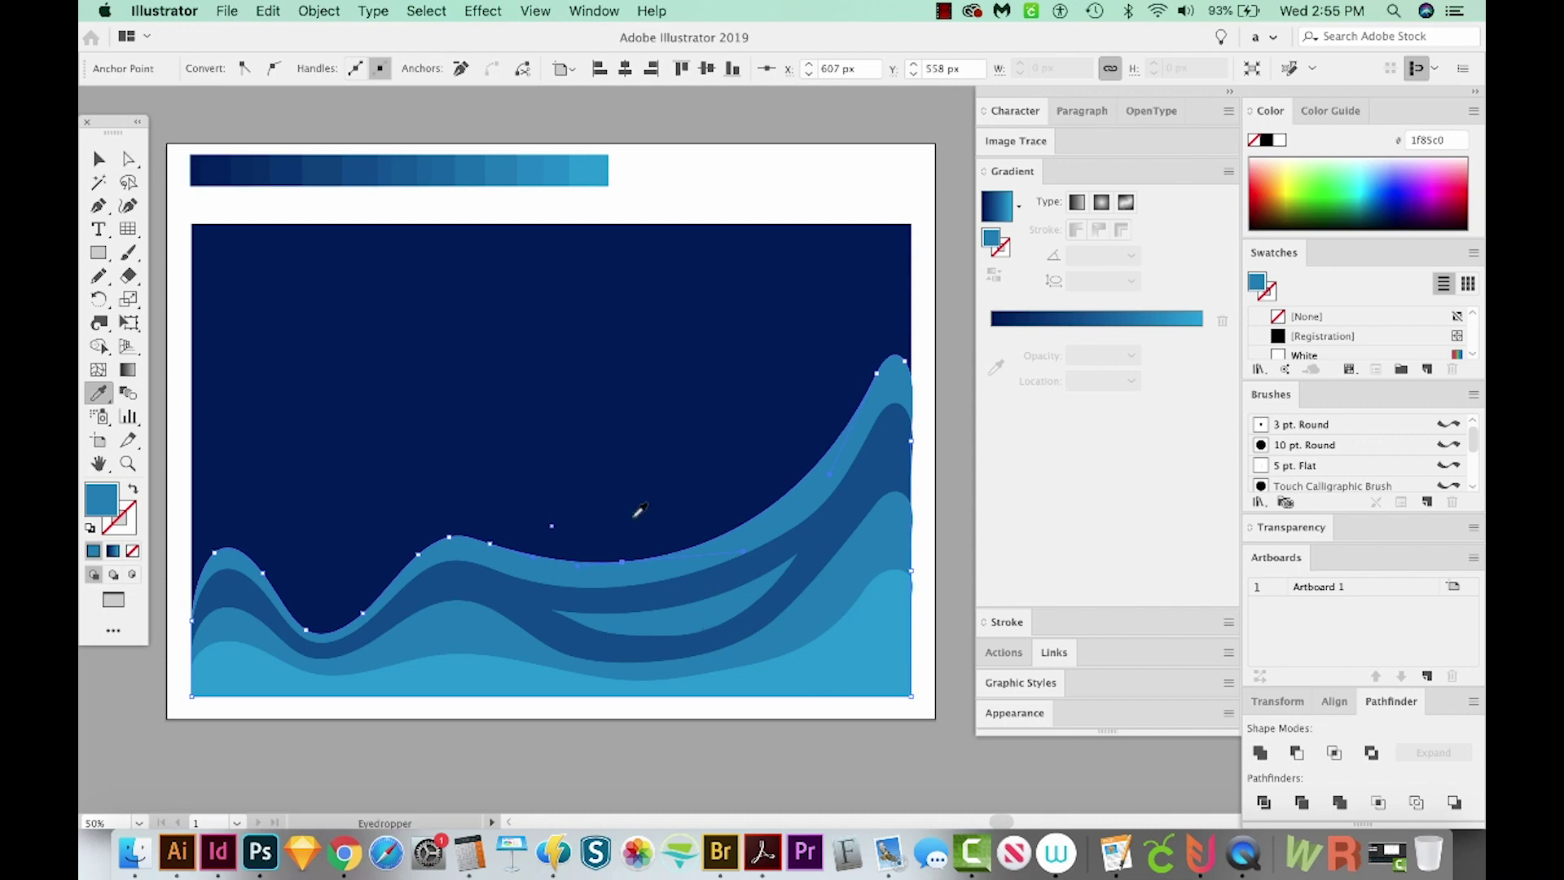
click(285, 165)
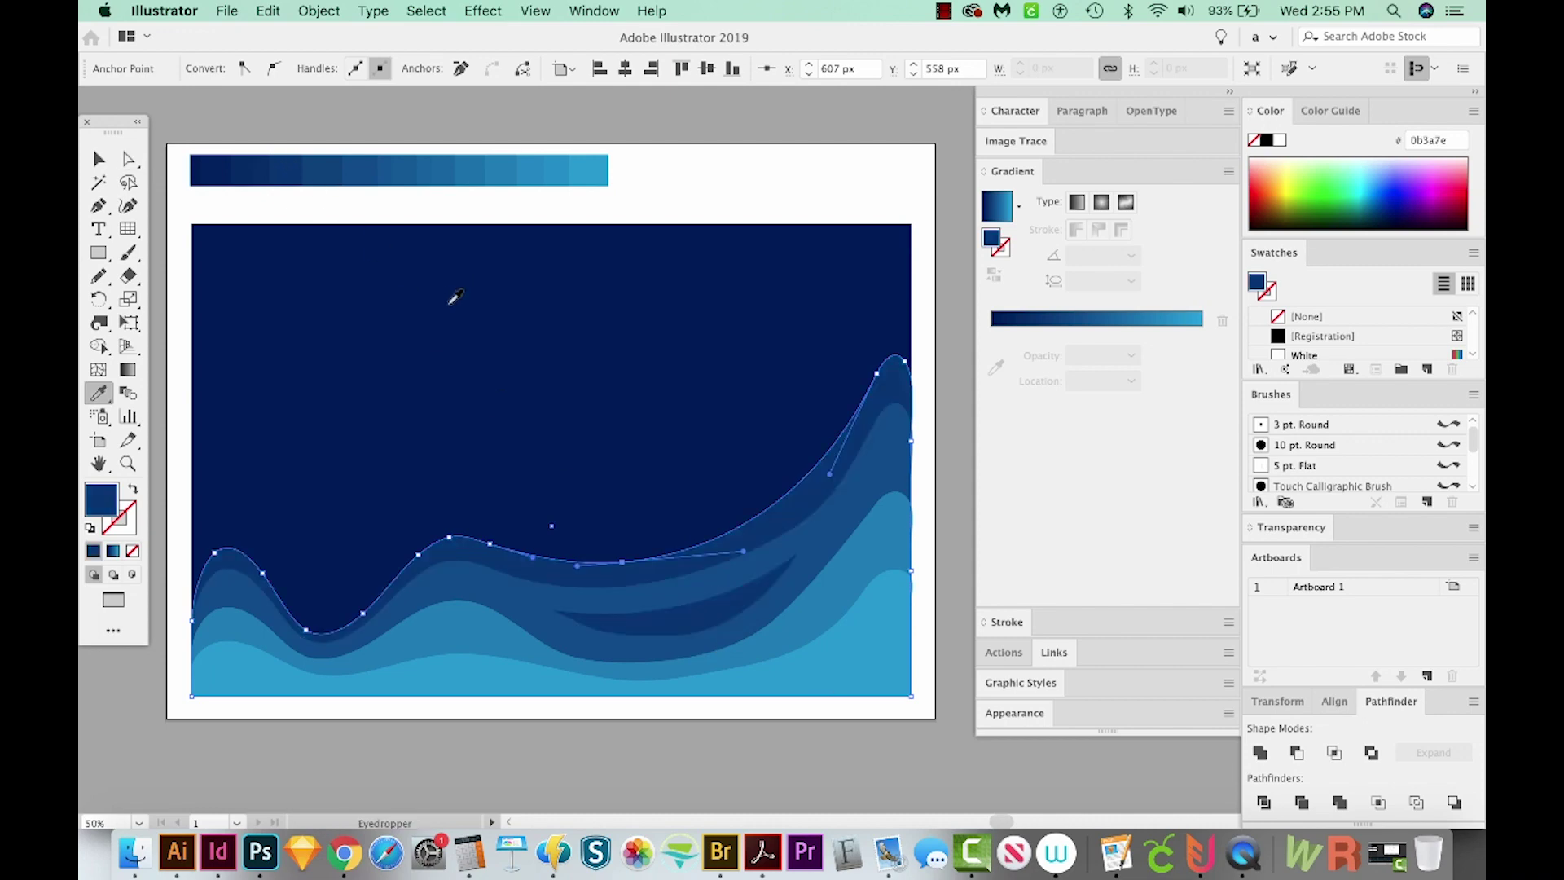
key(v)
click(617, 794)
scroll(617, 794, down, 1)
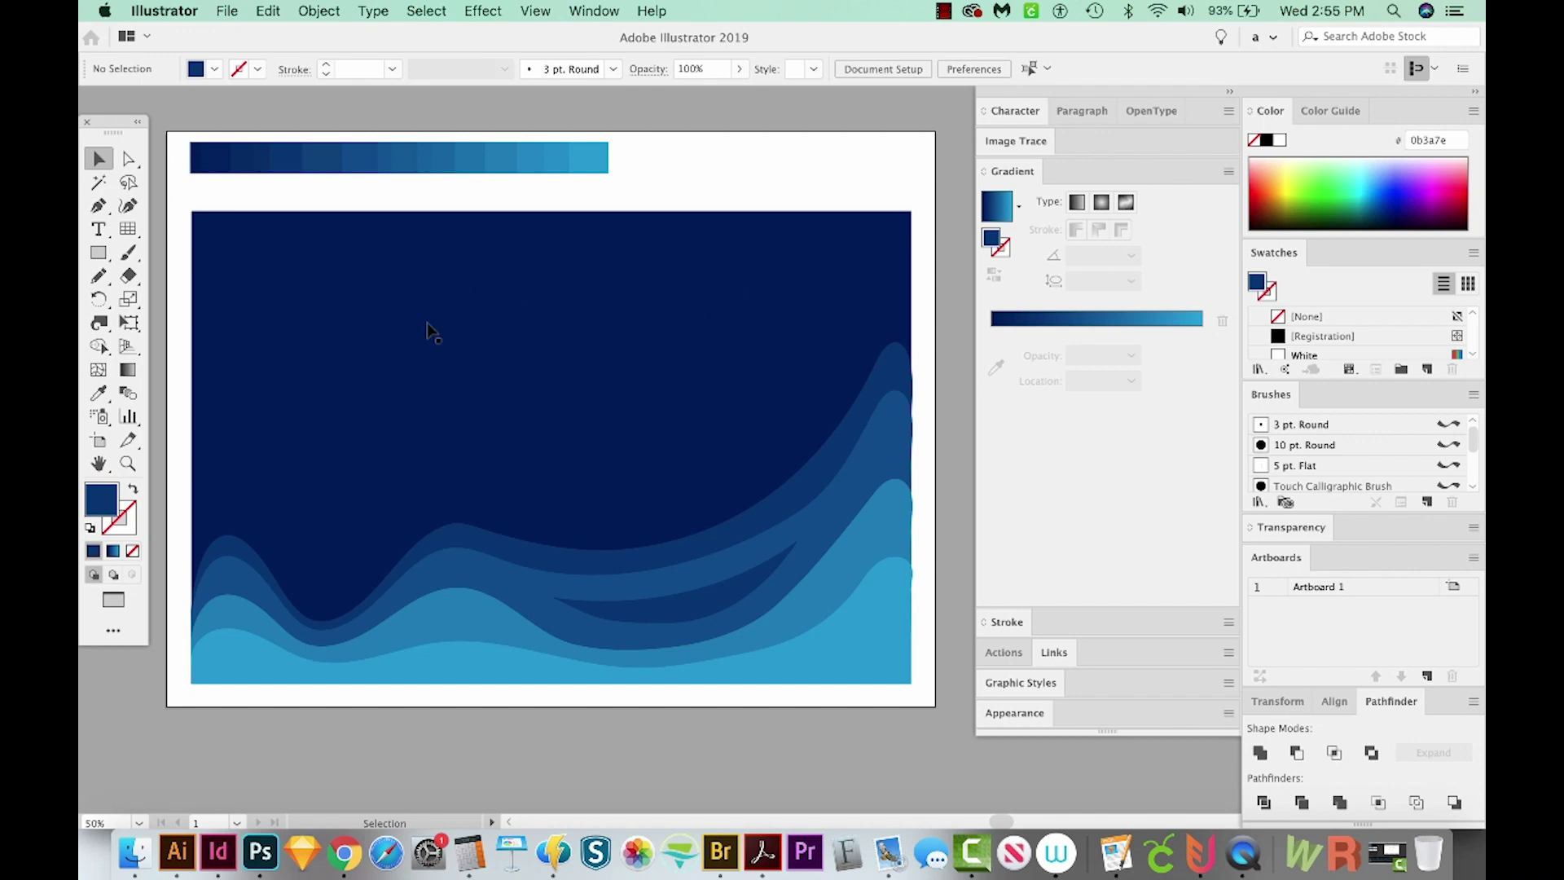
Duplicate the navy background rectangle in place and redraw the copy with the Pencil tool as a wavy band along its upper edge.
click(358, 251)
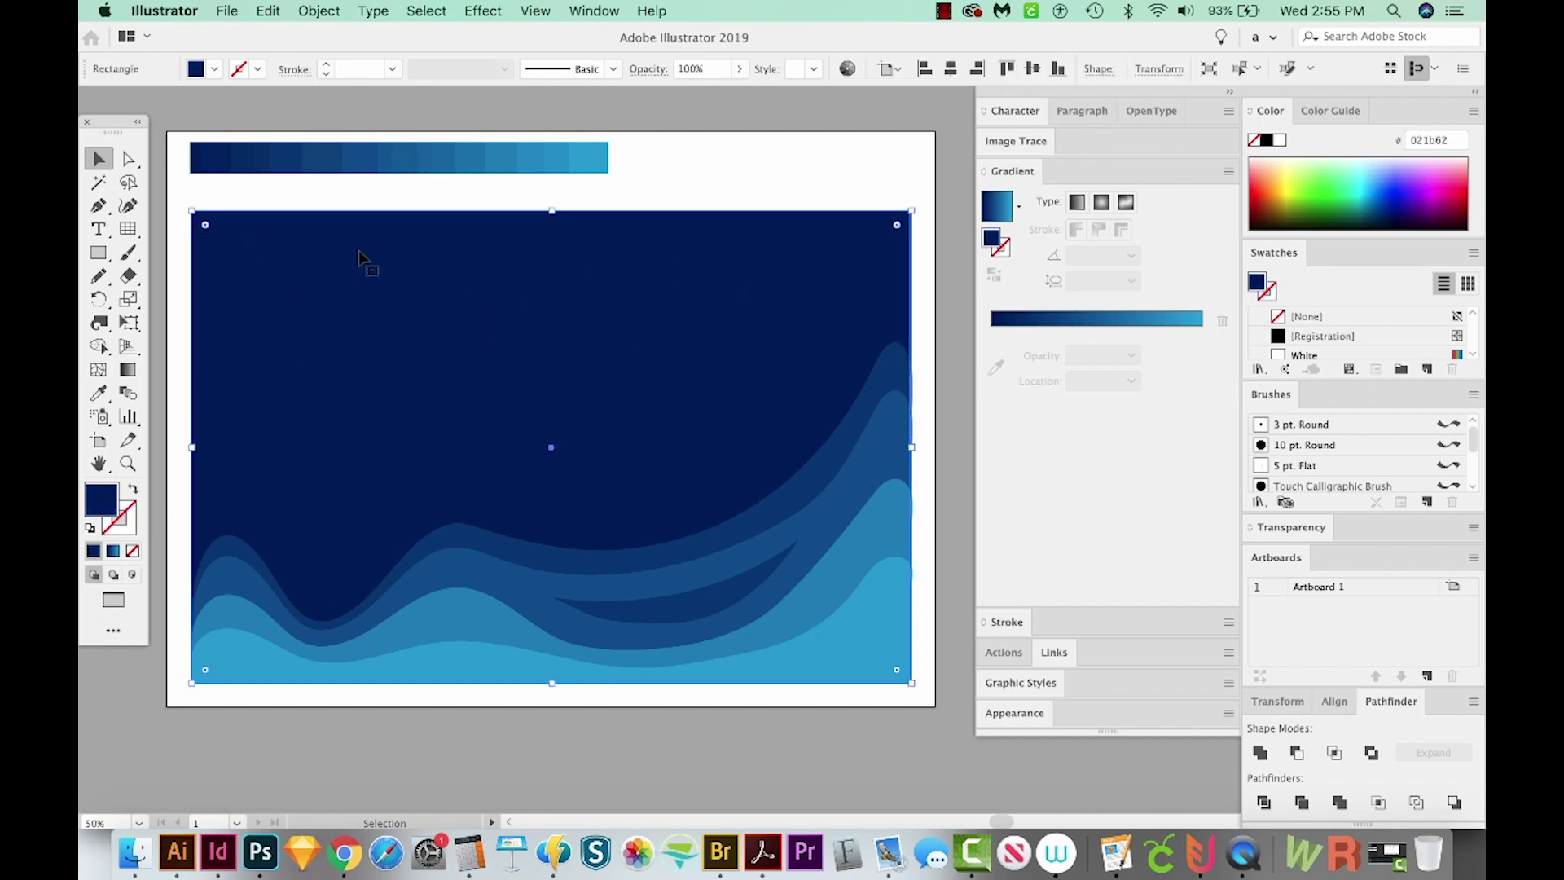
key(super)
key(n)
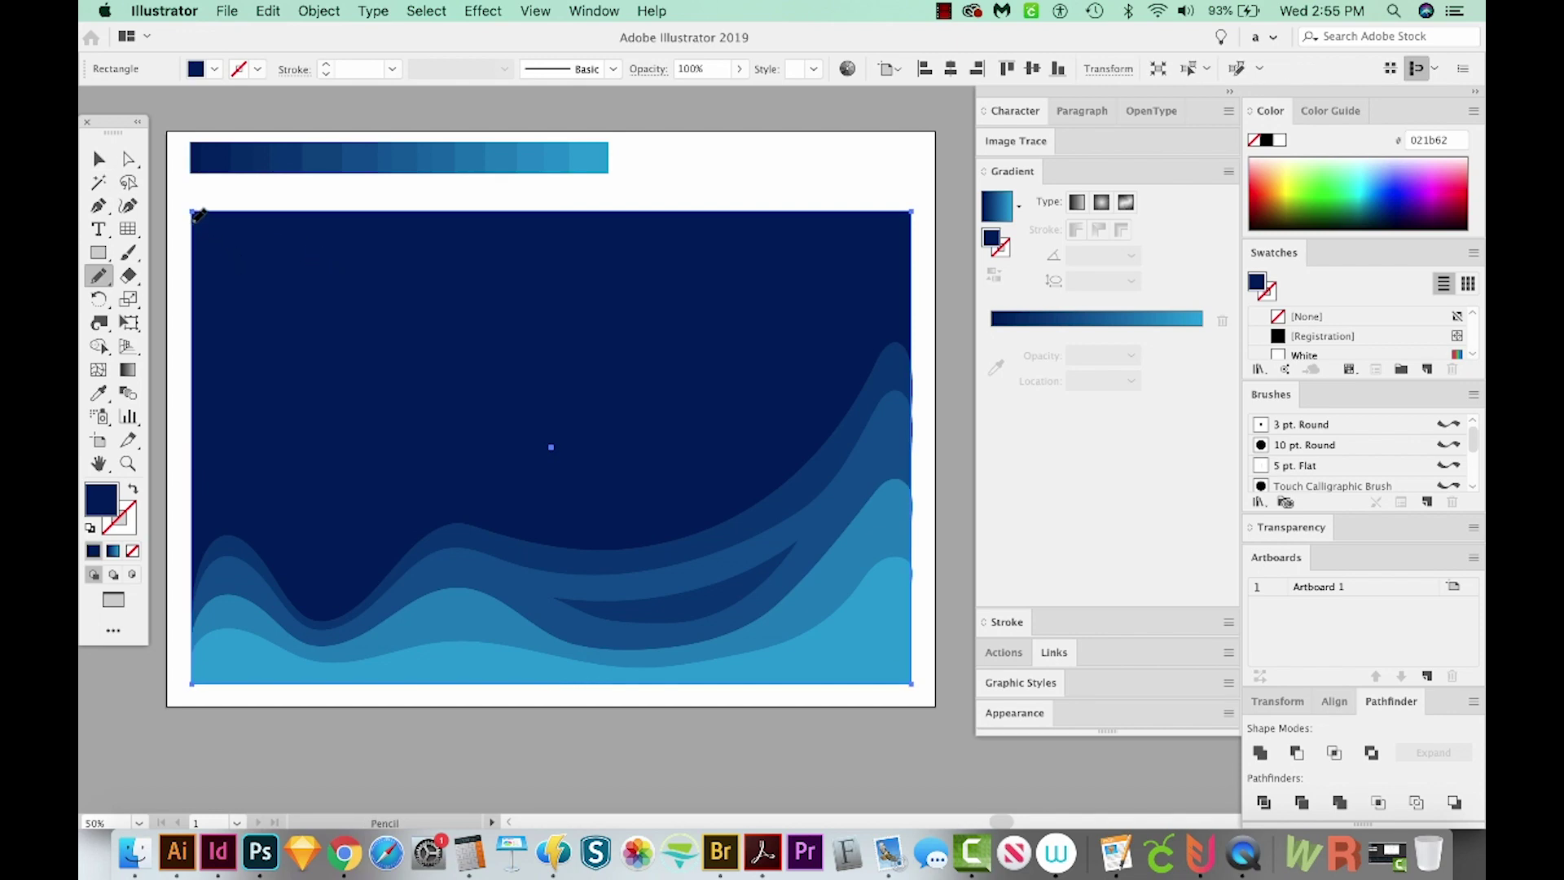
mouse_move(196, 228)
mouse_down()
mouse_move(211, 250)
mouse_move(303, 246)
mouse_move(365, 277)
mouse_move(578, 237)
mouse_move(636, 254)
mouse_move(741, 235)
mouse_move(847, 261)
mouse_move(893, 251)
mouse_move(914, 211)
mouse_up()
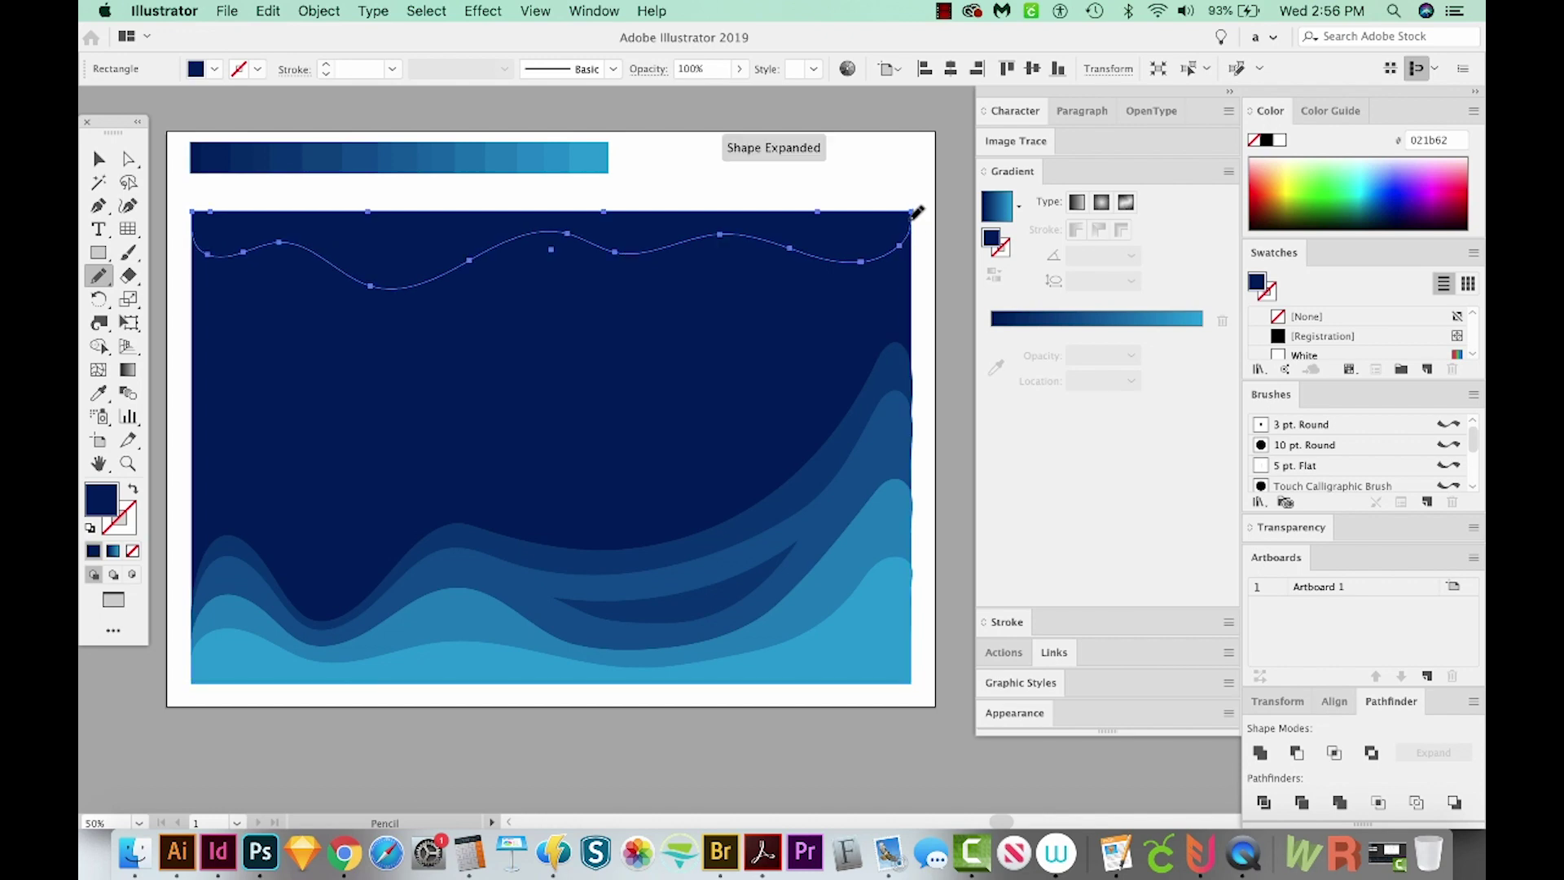
Fill the wavy upper band with the bottom wave's light blue 27a2d9 using the Eyedropper.
key(i)
click(877, 639)
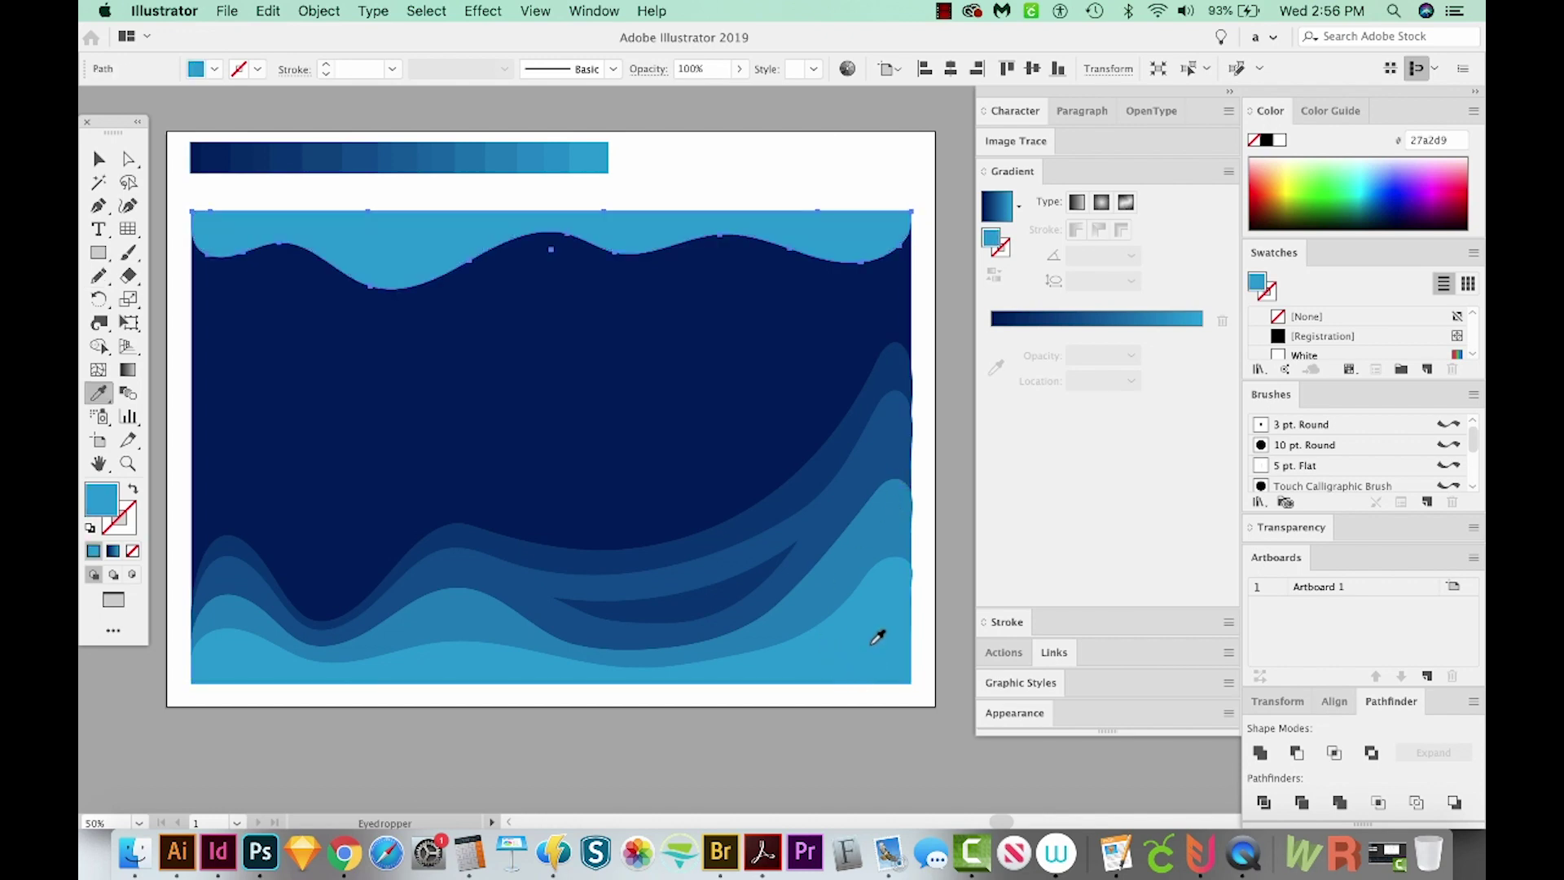
key(v)
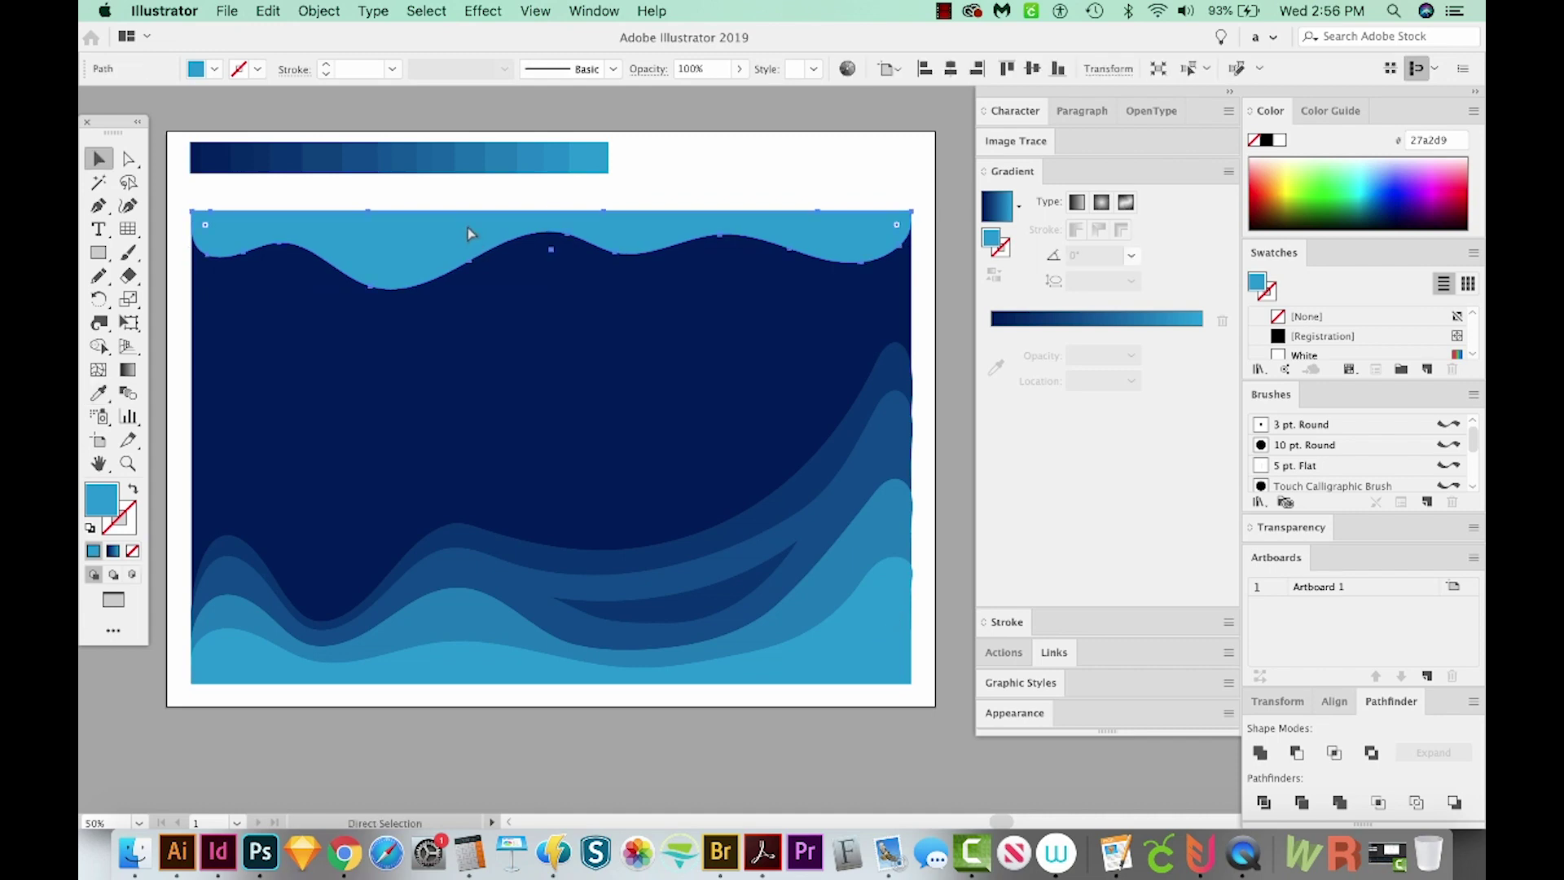
Place a copy of the light blue band behind it, stretch it further down and fill it with the mid-blue 1f85c0.
key(super+b)
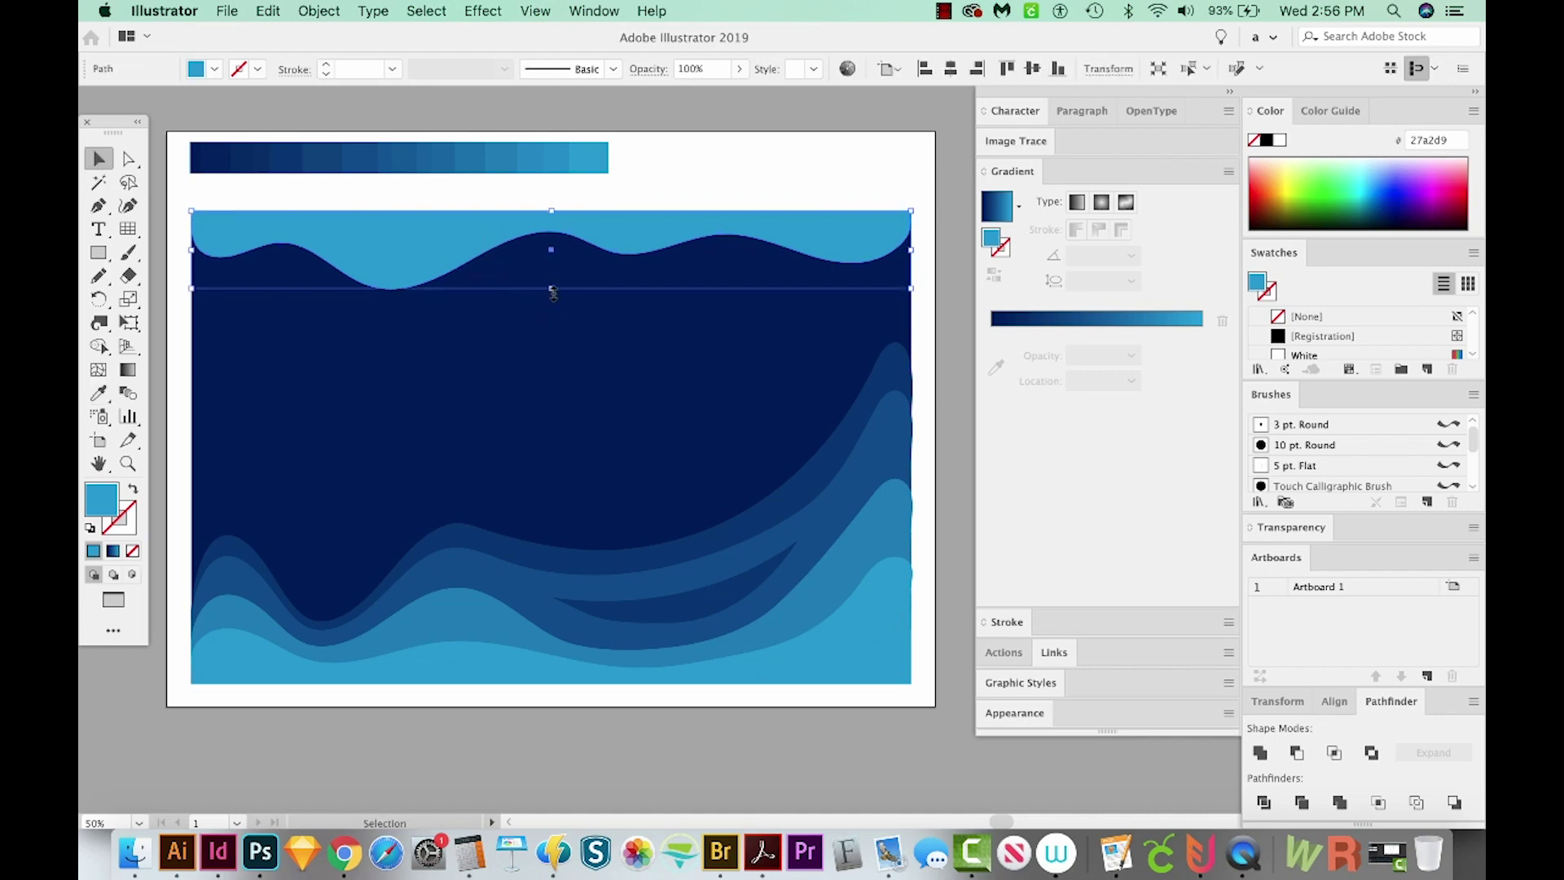
drag(552, 290, 553, 338)
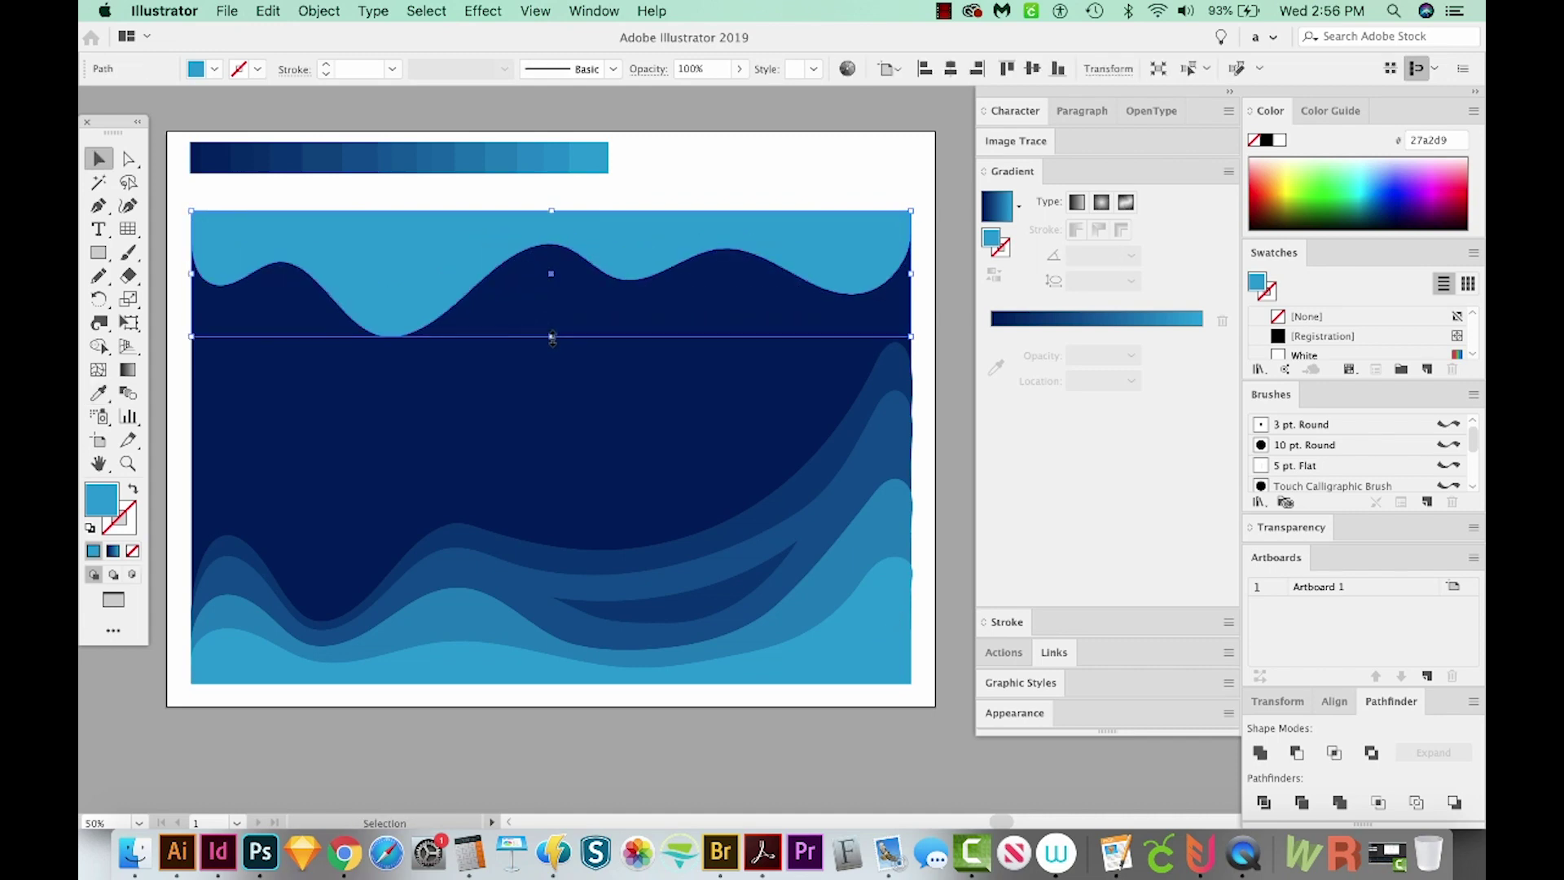
key(i)
click(810, 593)
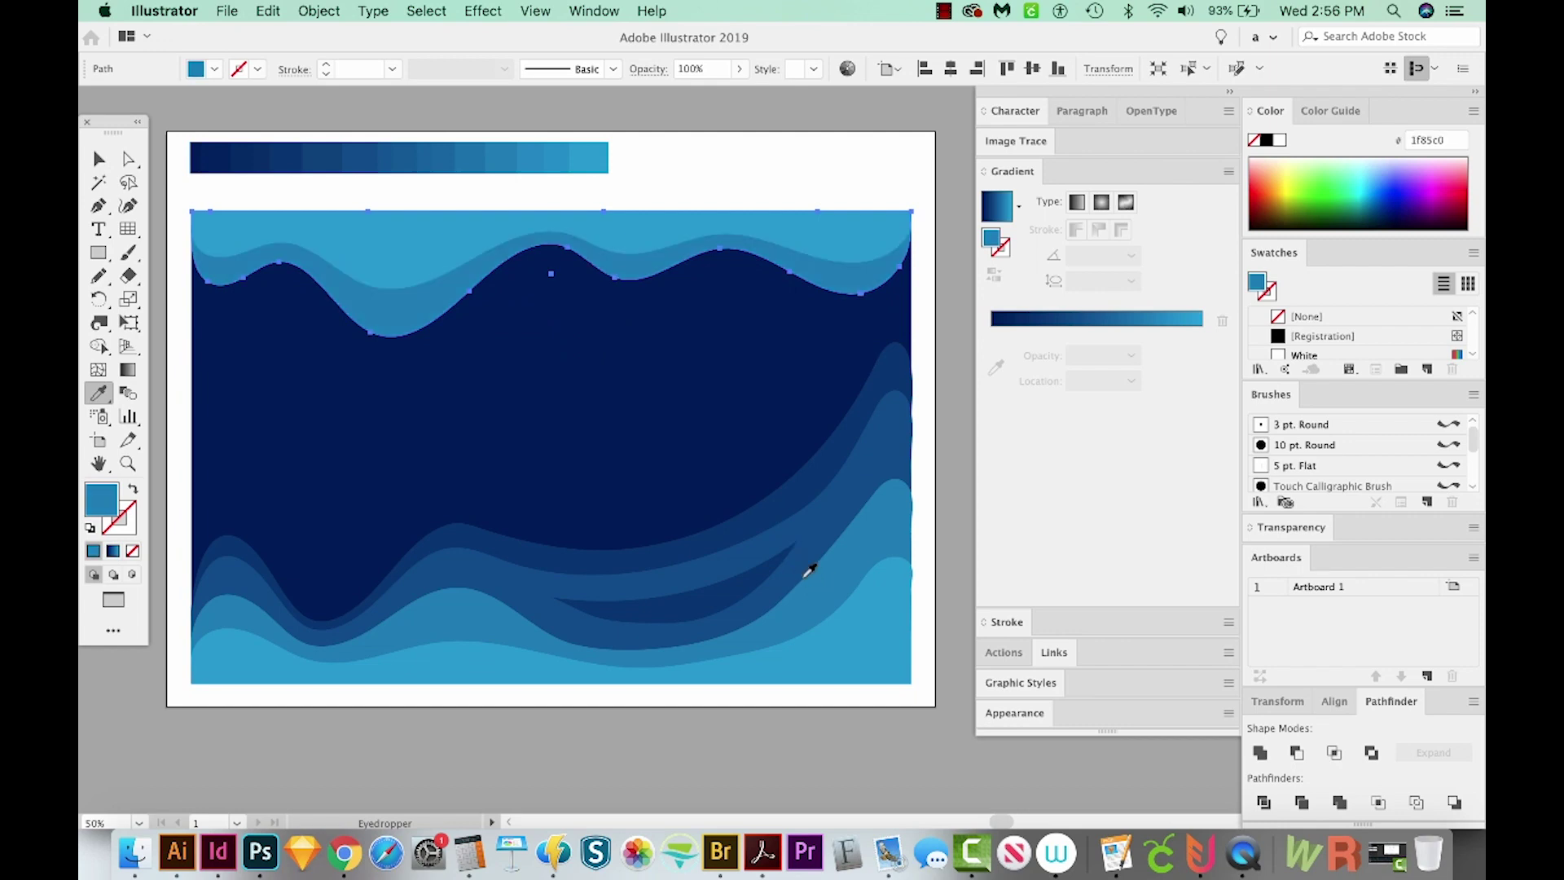
Add another copy behind the mid-blue upper band, stretch it deeper and fill it with the dark blue 125393.
key(v)
drag(551, 336, 541, 380)
key(i)
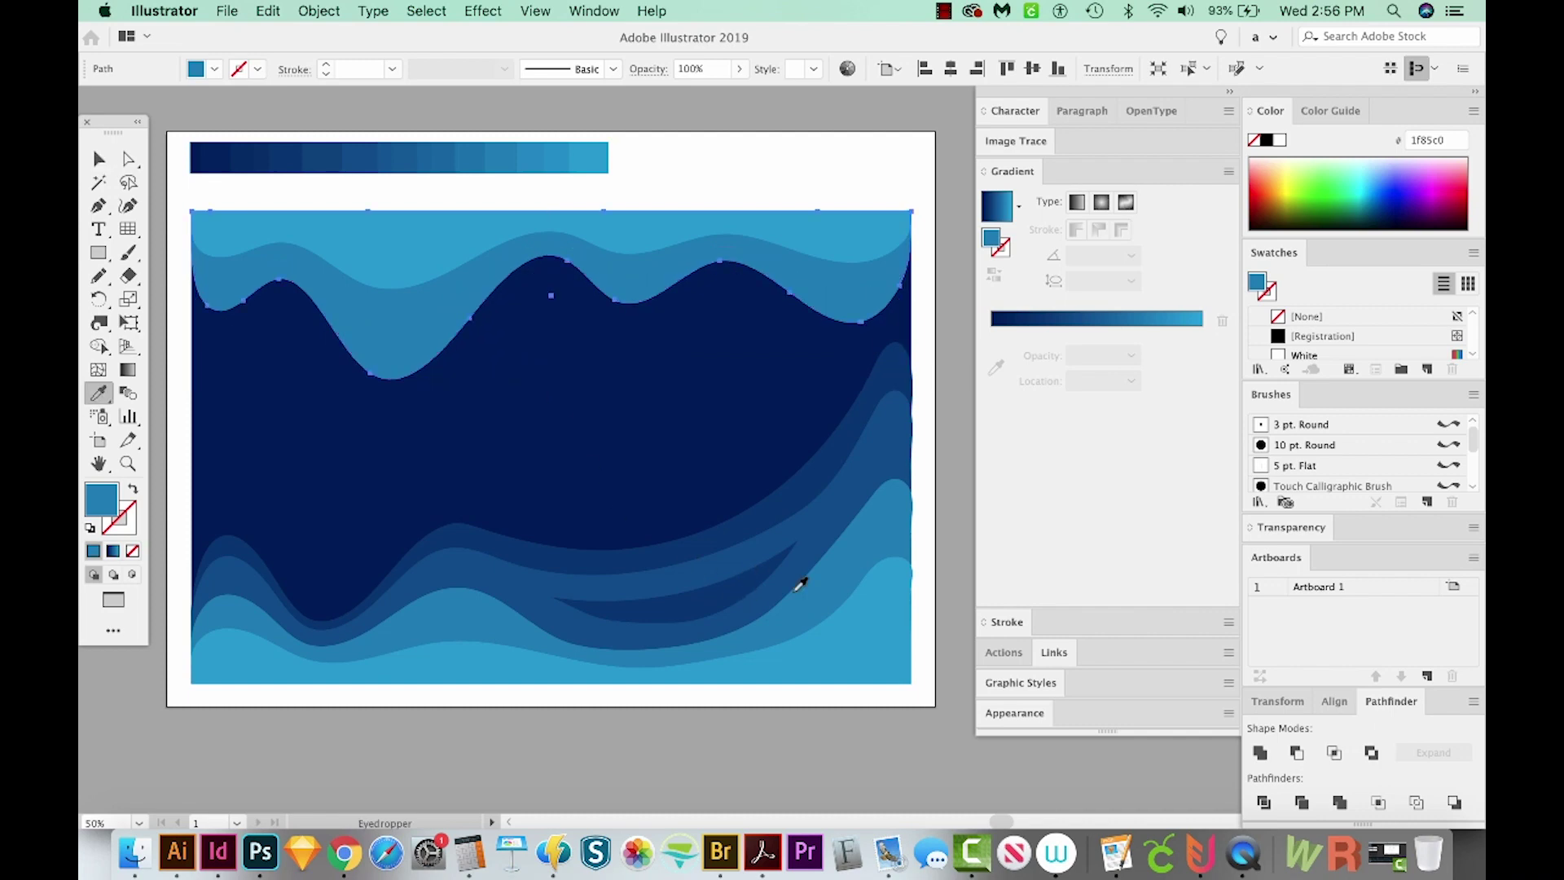
click(819, 517)
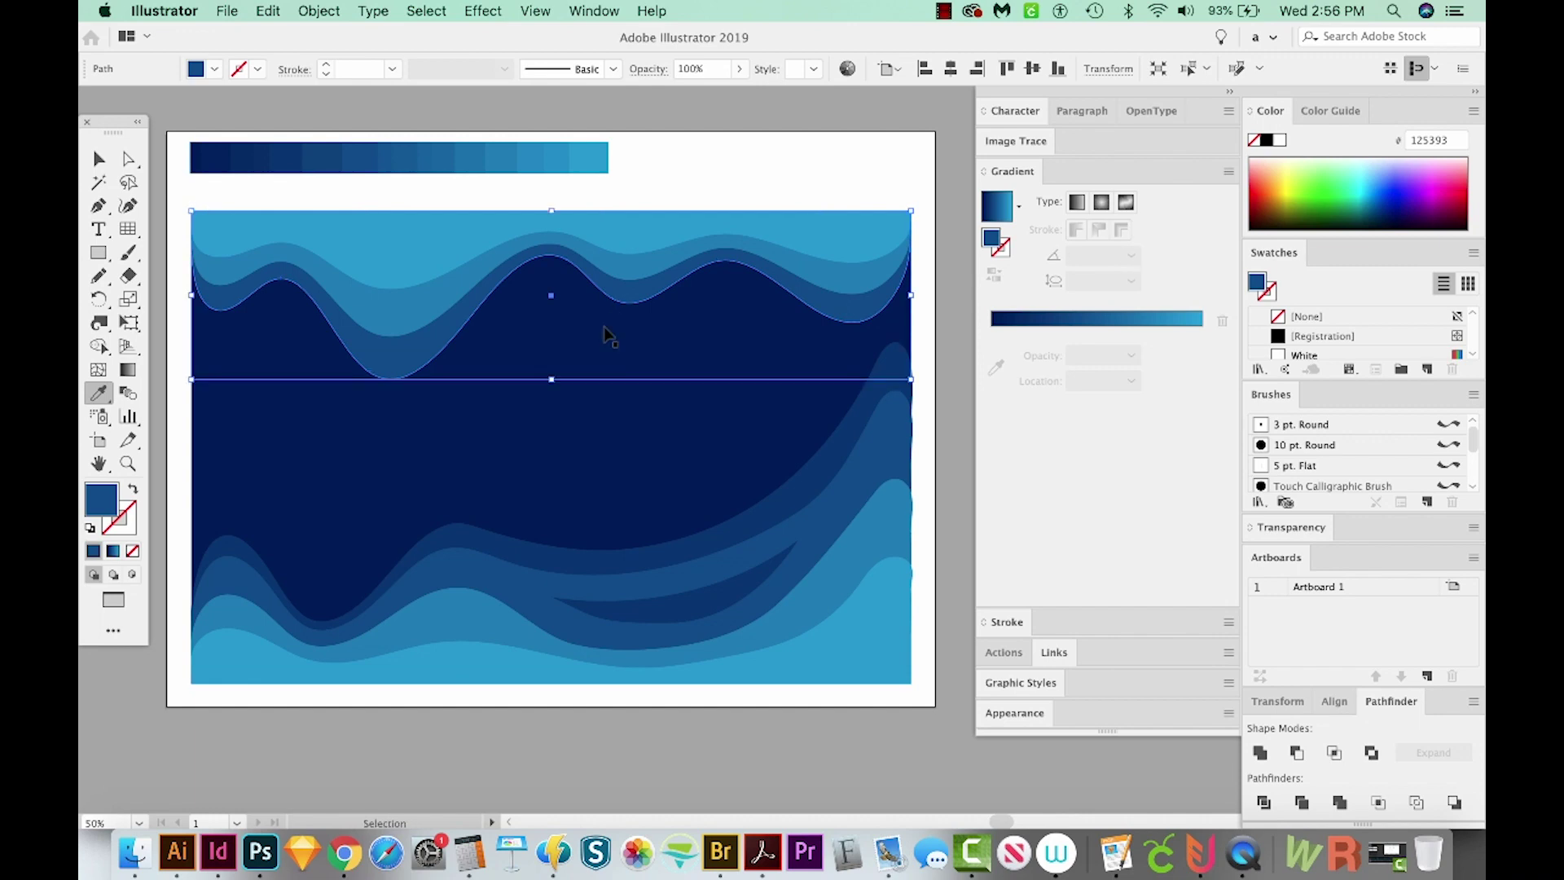
Add a fourth upper band behind the 125393 one, extend it downward and fill it with the deep blue 0b3a7e.
key(v)
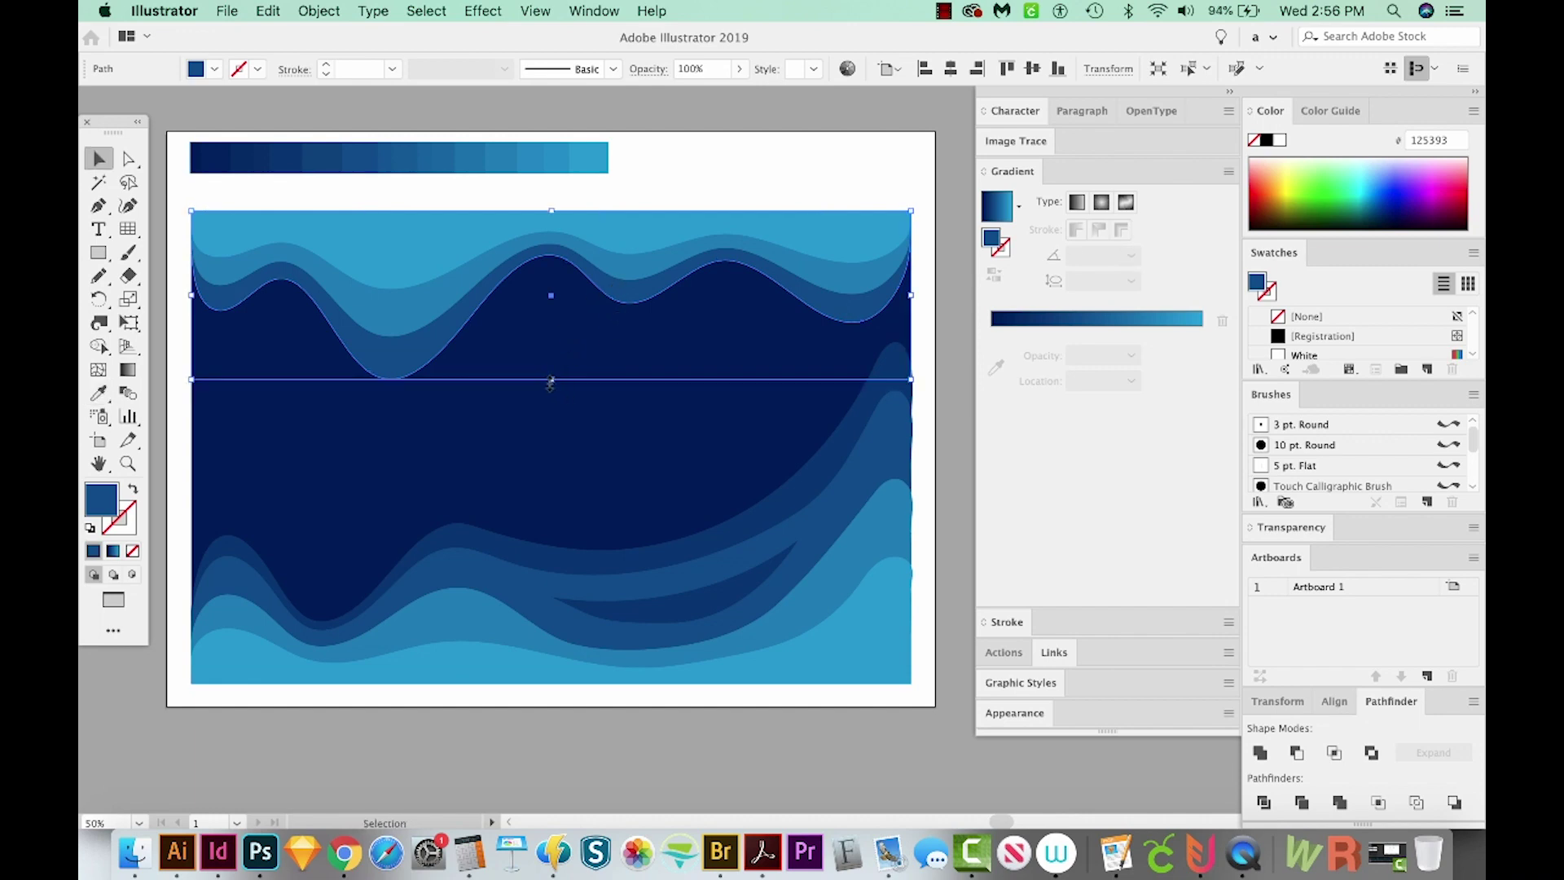
drag(551, 383, 555, 411)
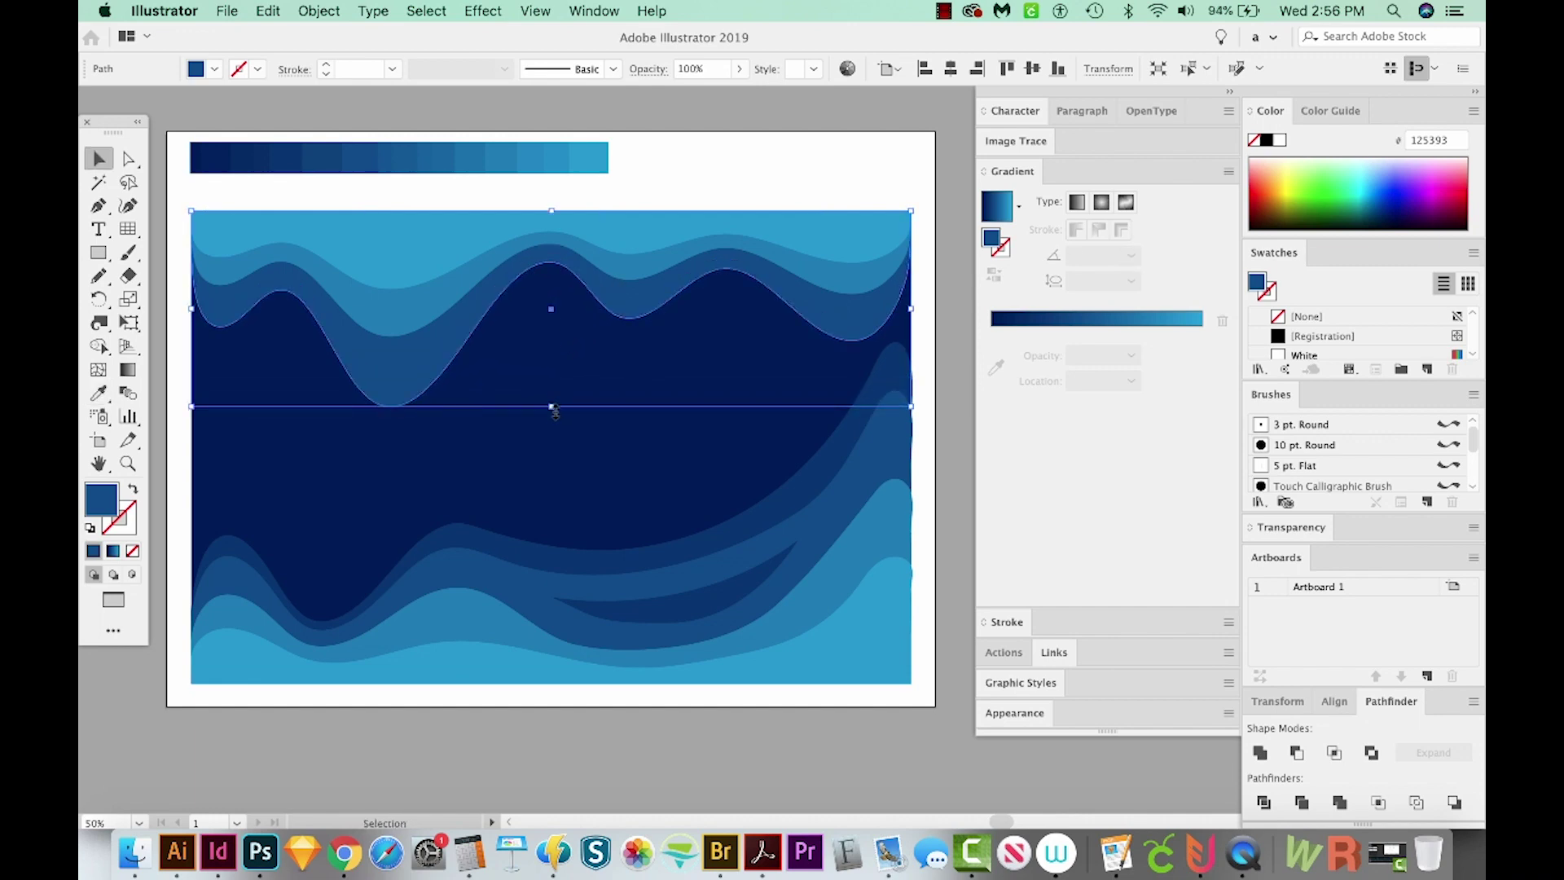
key(i)
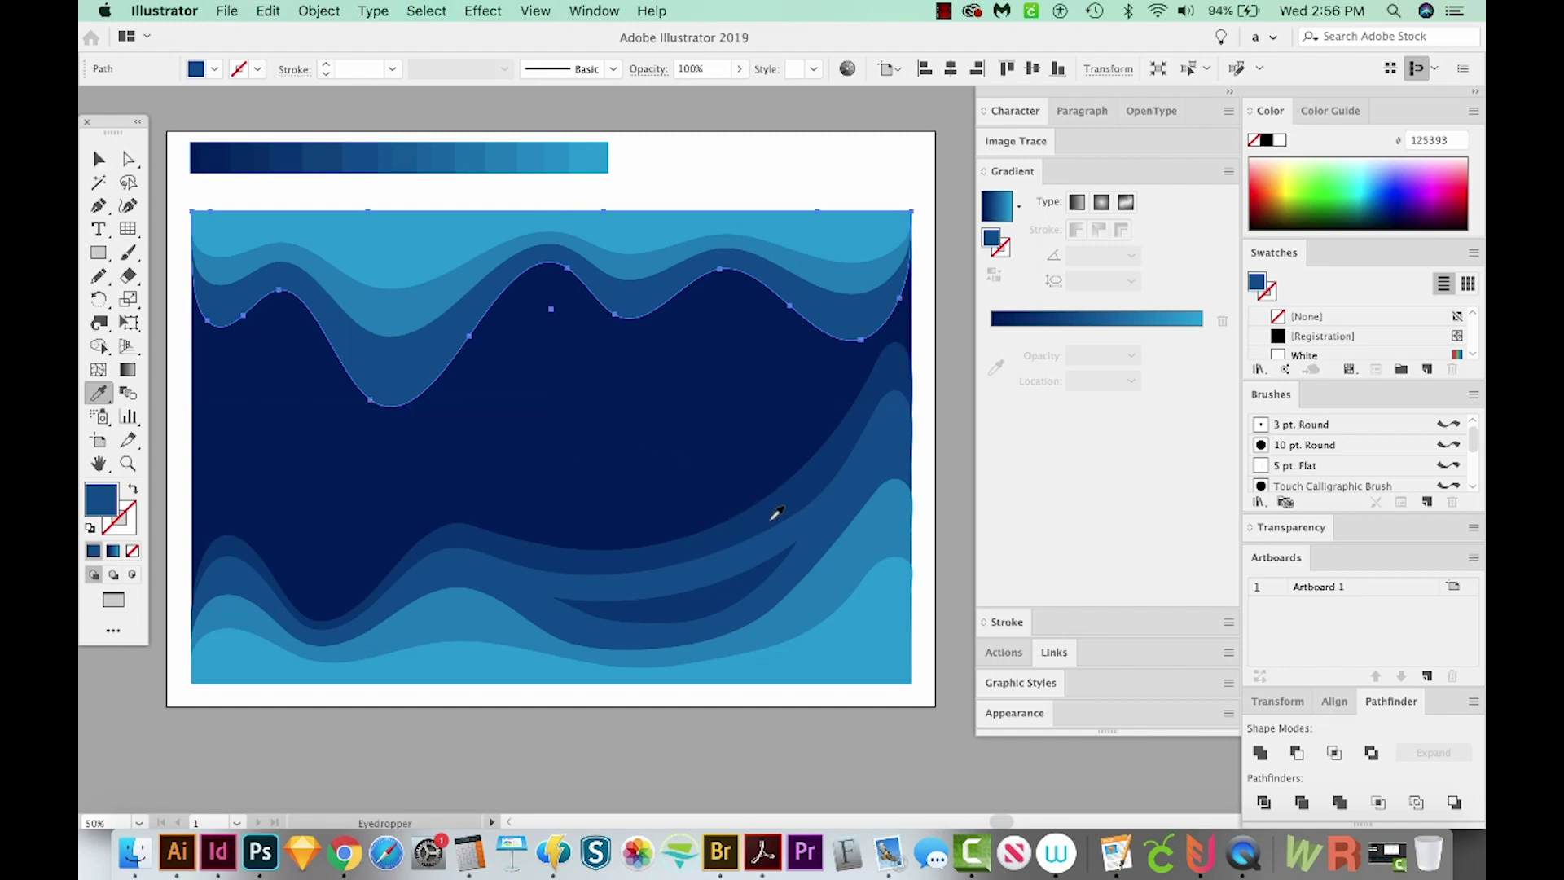
click(774, 513)
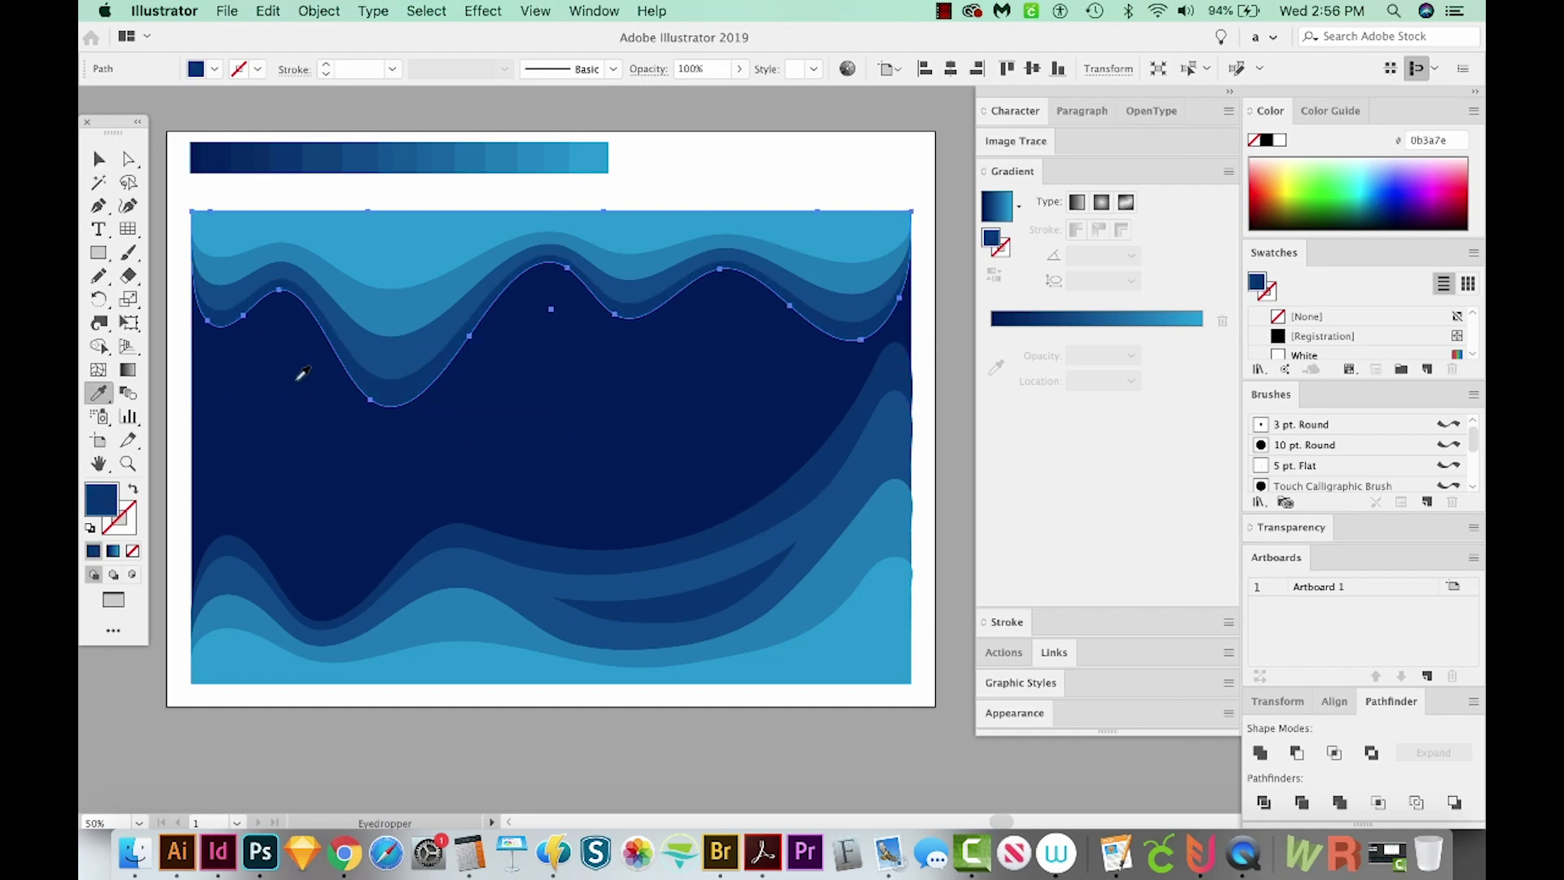
Redraw the left part of the deep blue upper band's edge with the Pencil tool, then stretch the band slightly deeper.
key(n)
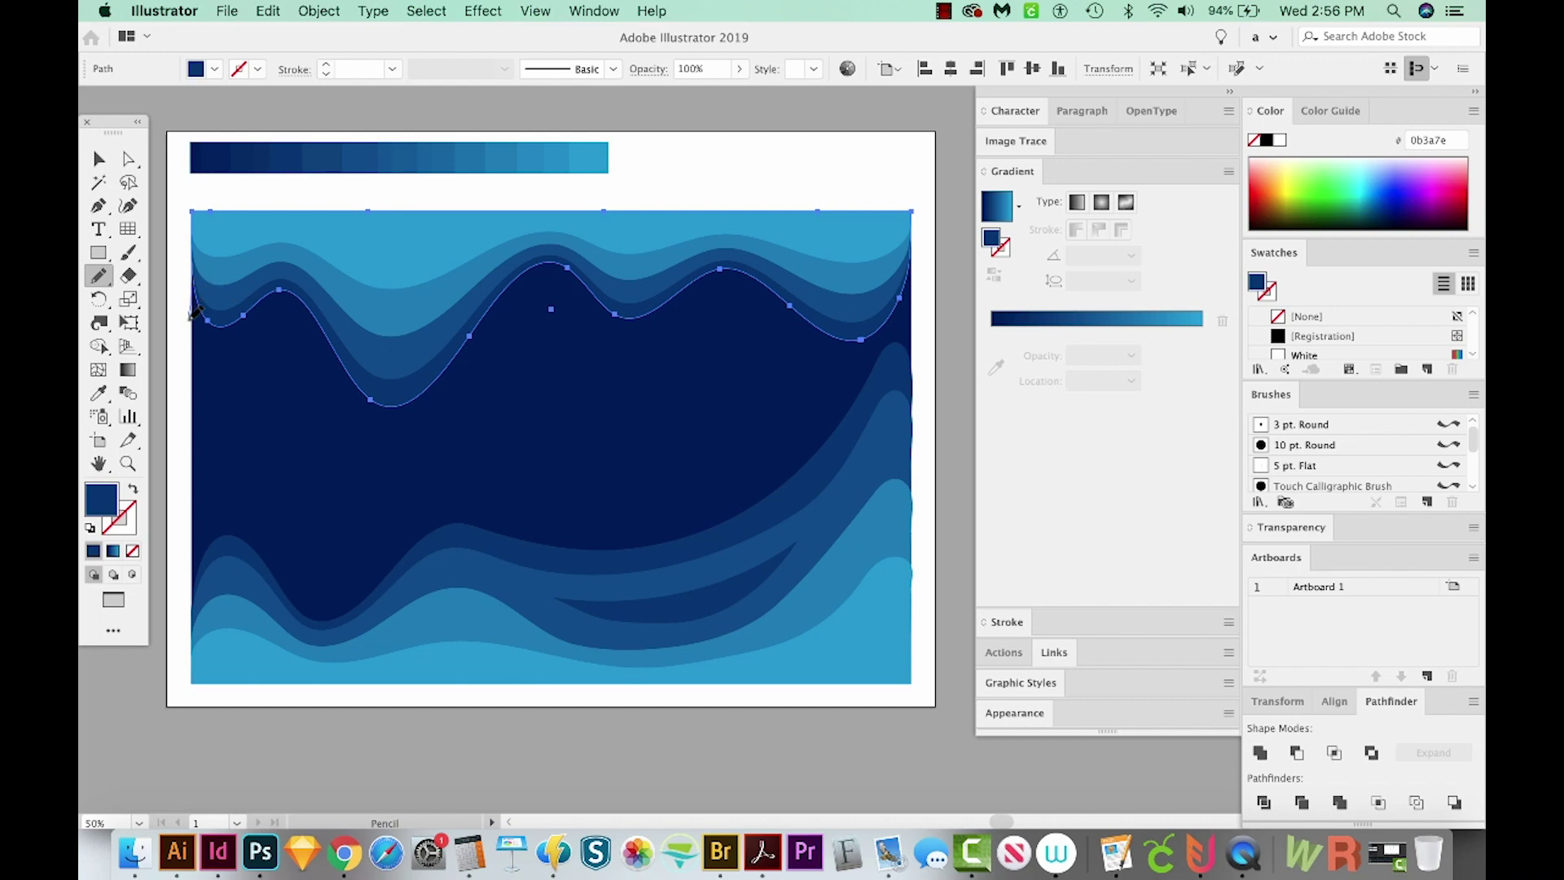
mouse_move(194, 316)
mouse_down()
mouse_move(209, 362)
mouse_move(233, 372)
mouse_move(279, 320)
mouse_up()
drag(395, 408, 398, 407)
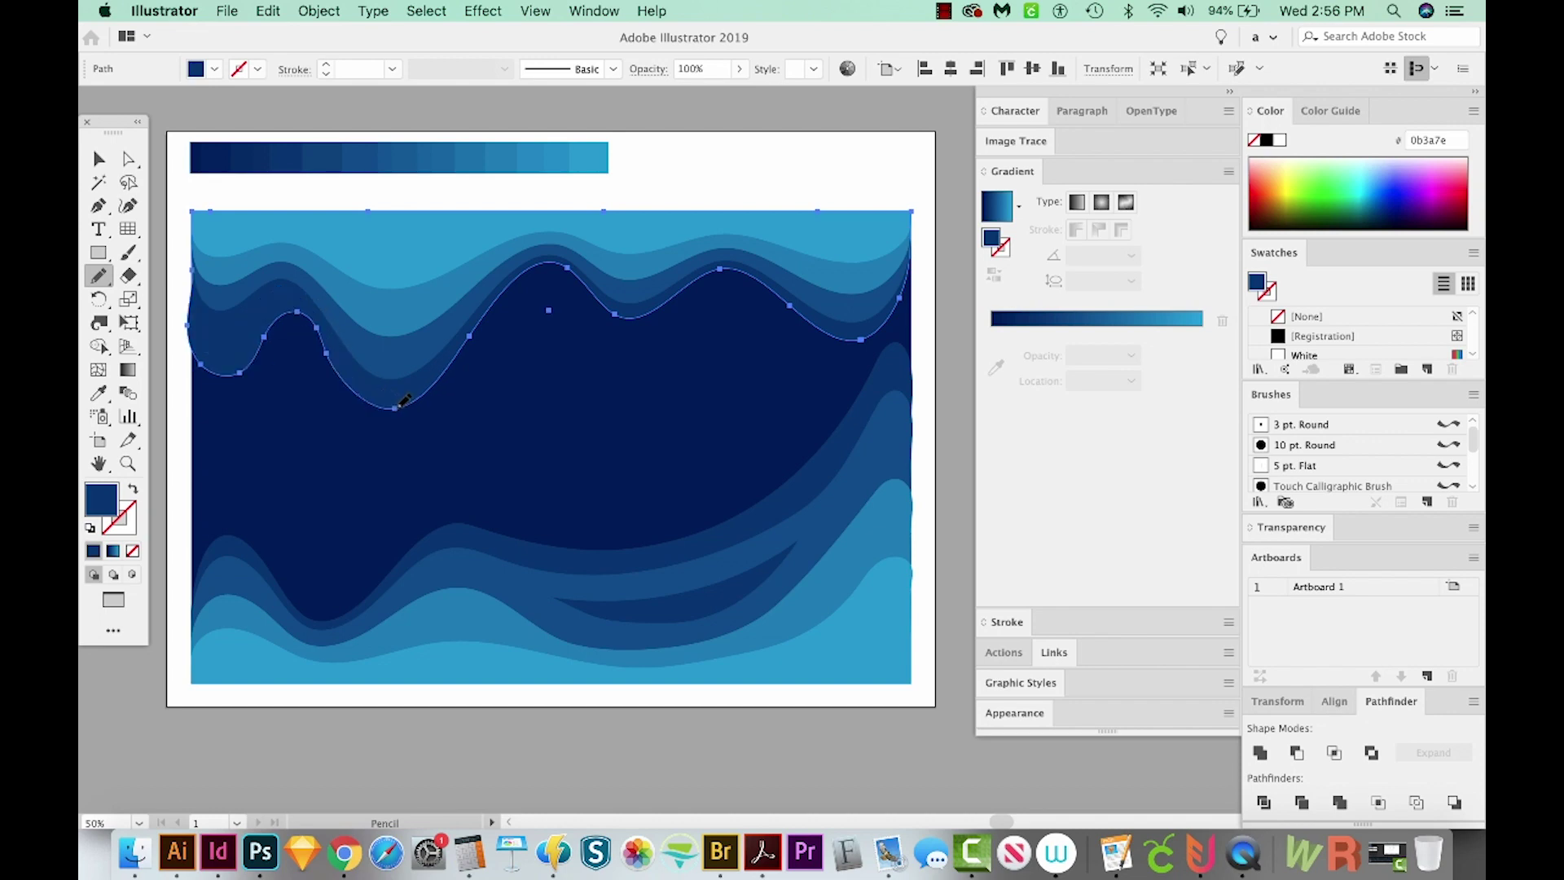
super+click(550, 440)
drag(780, 531, 733, 496)
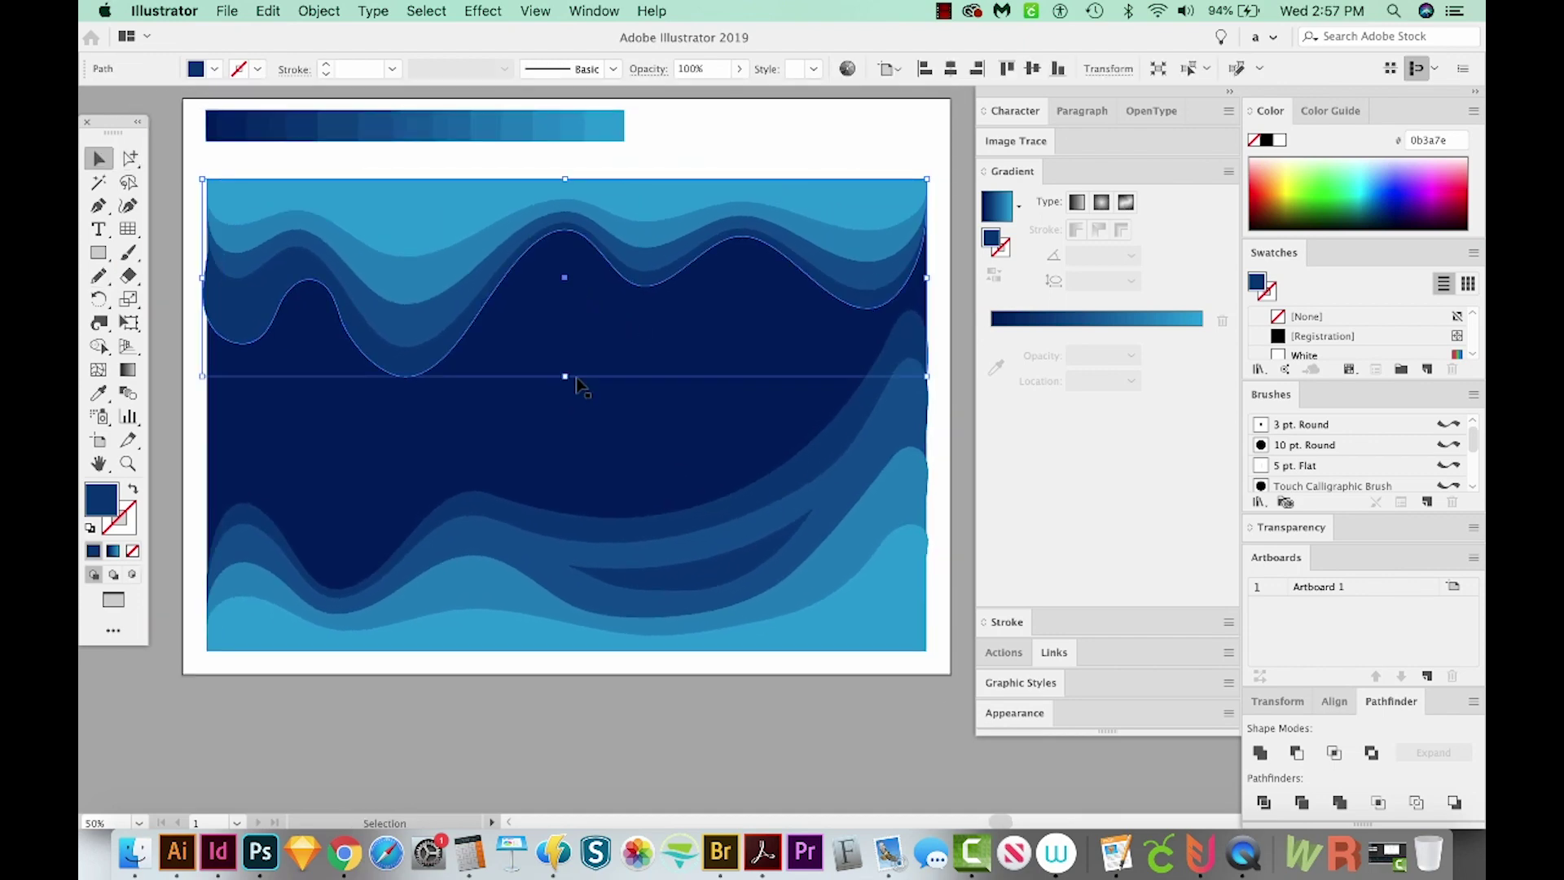
drag(566, 378, 568, 405)
Select the two darkest lower waves together and squash them slightly from their upper edge, then deselect them.
key(a)
click(907, 410)
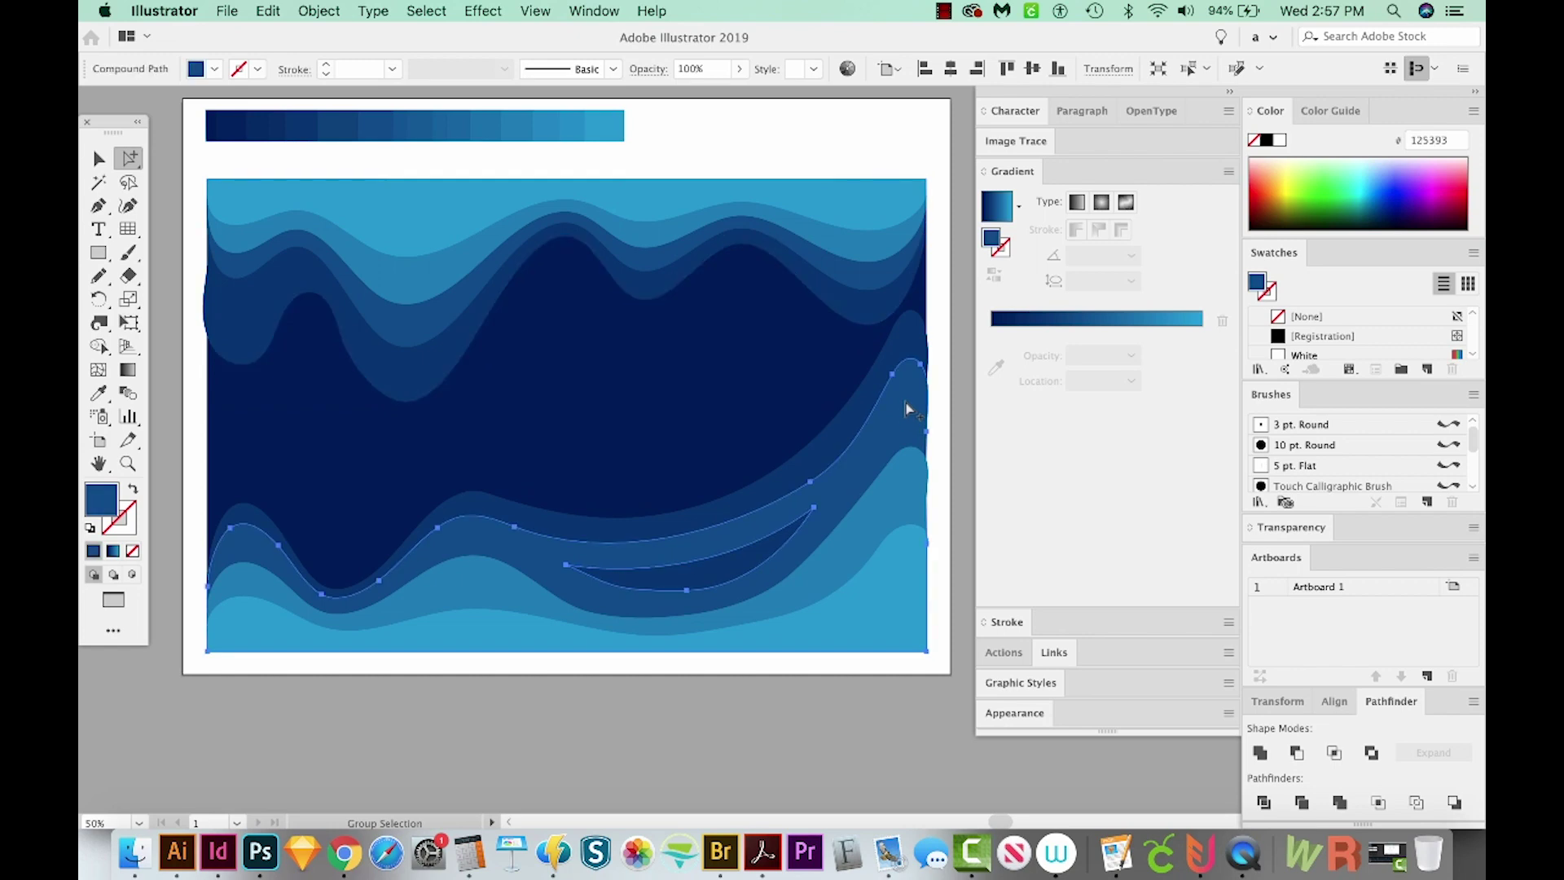
key(v)
shift+click(767, 485)
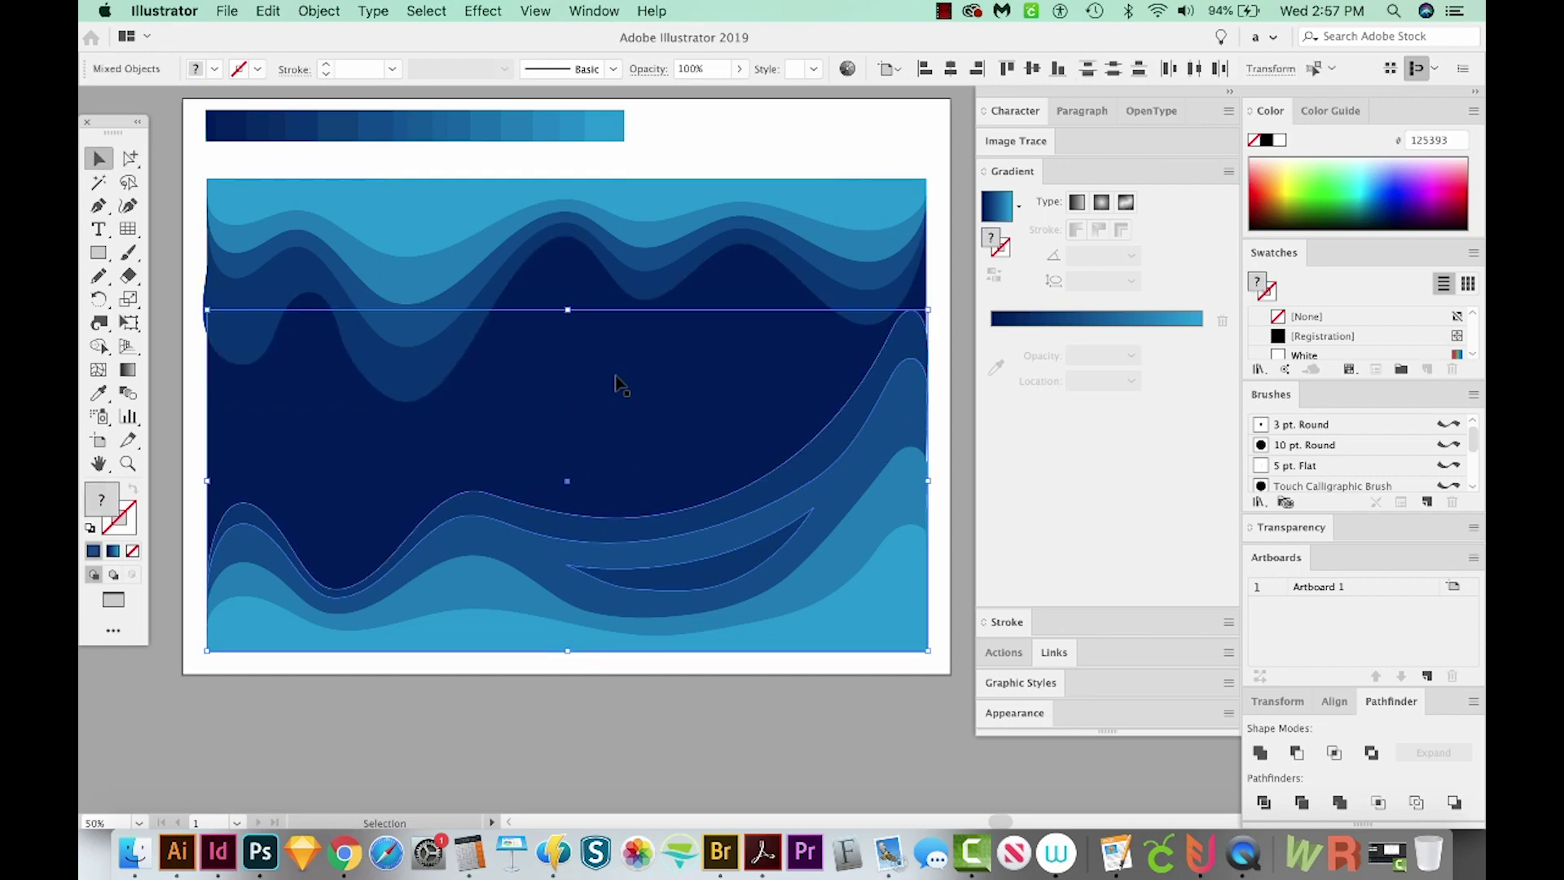
drag(569, 311, 535, 372)
click(572, 344)
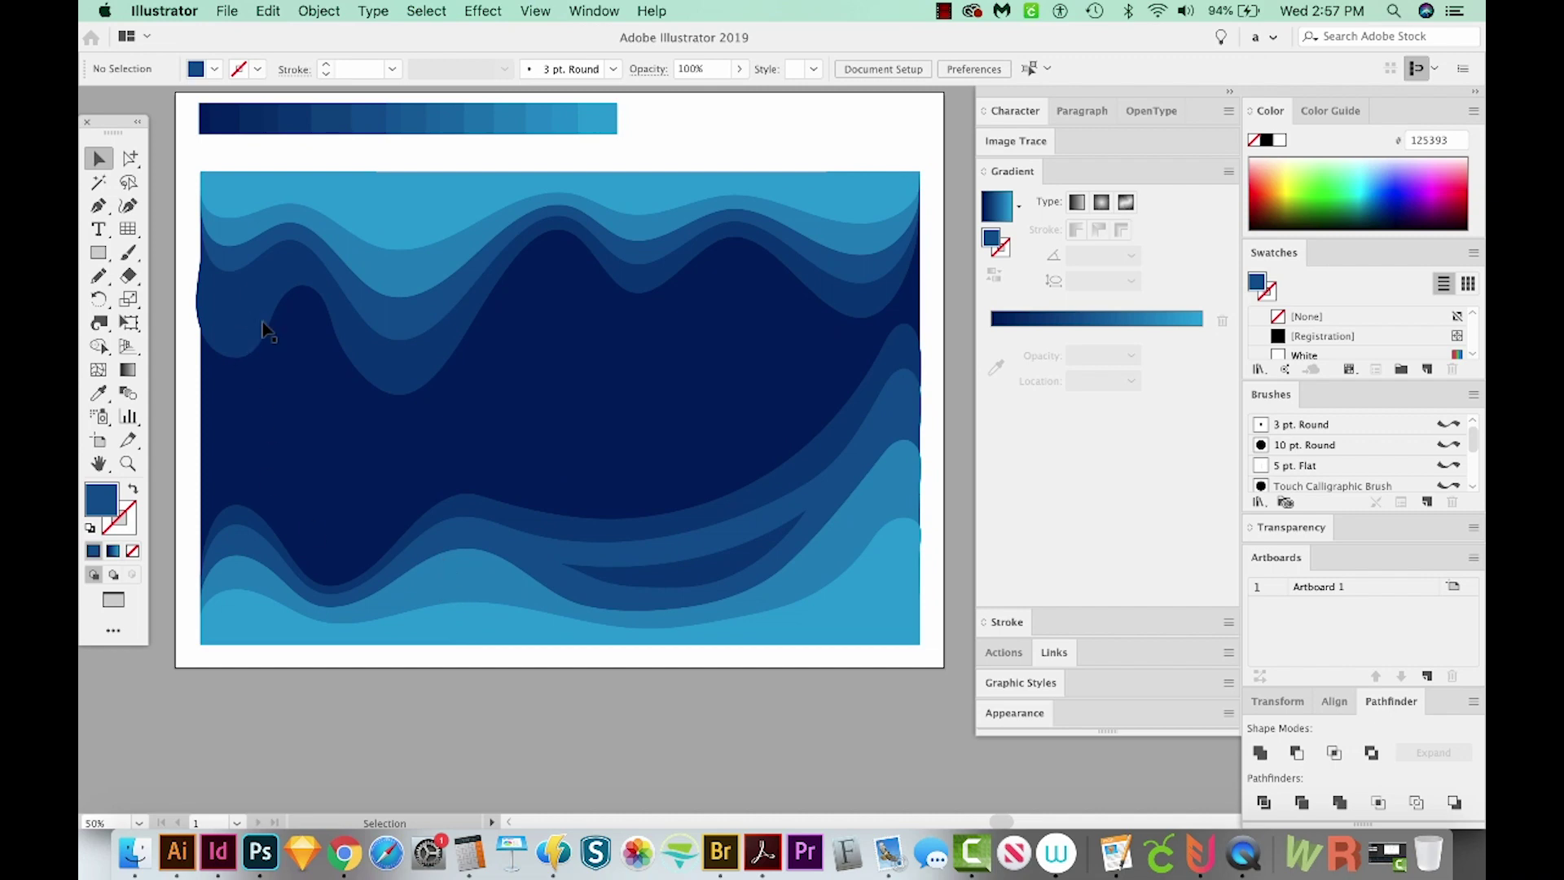
Select all the artwork, split the overlapping shapes with Pathfinder Divide and deselect.
key(super+a)
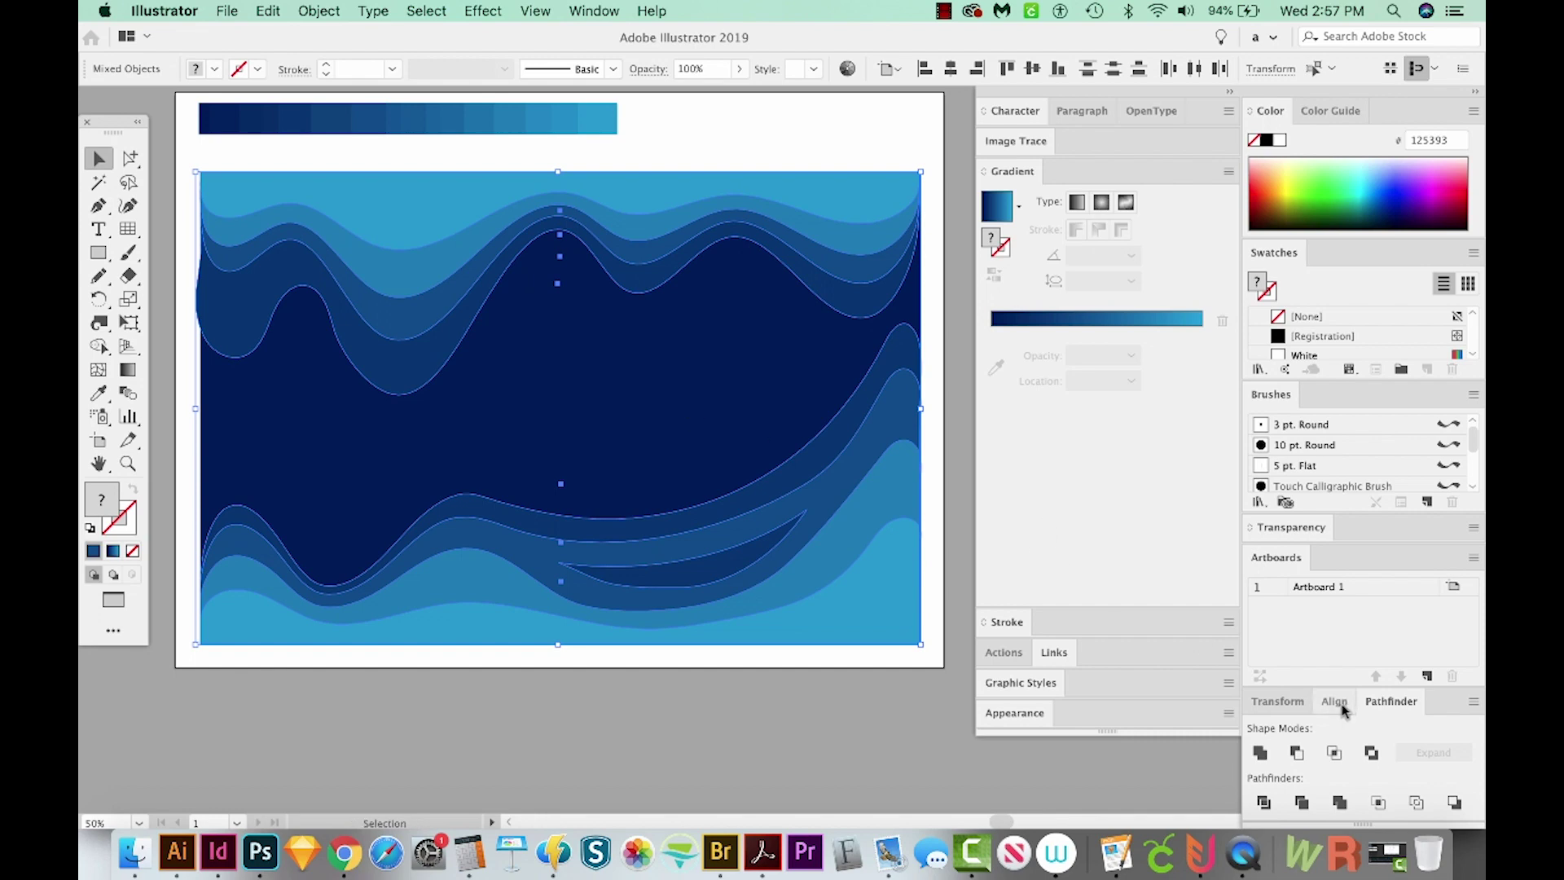
click(1263, 803)
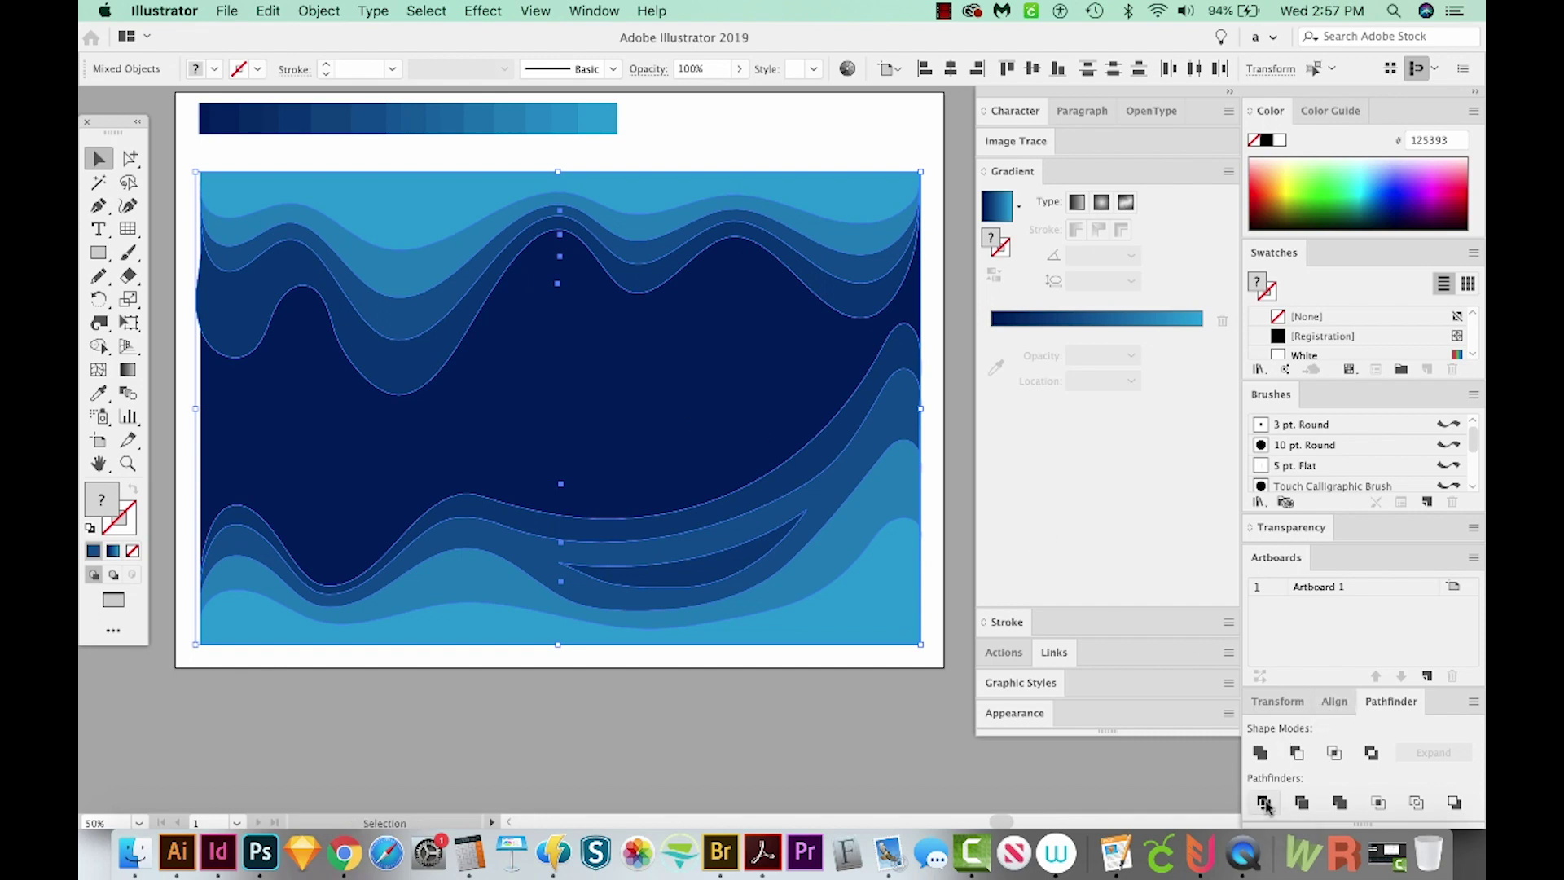
click(820, 685)
Pull divided wave pieces out of place with the Group Selection tool to check that they are separate.
key(a)
drag(837, 474, 665, 558)
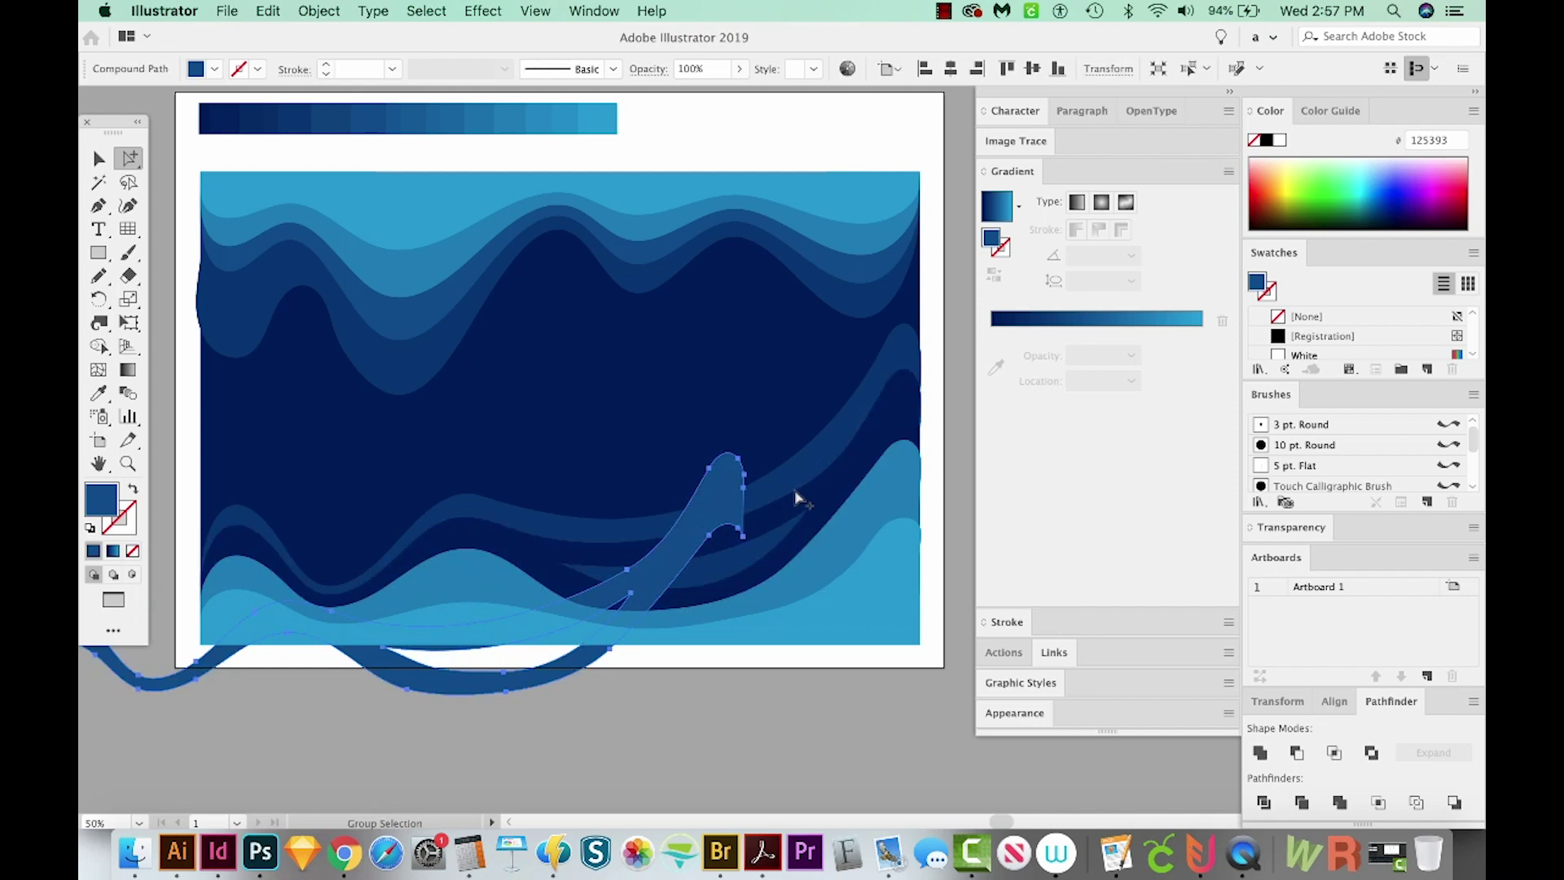
drag(829, 549, 778, 599)
drag(870, 631, 862, 642)
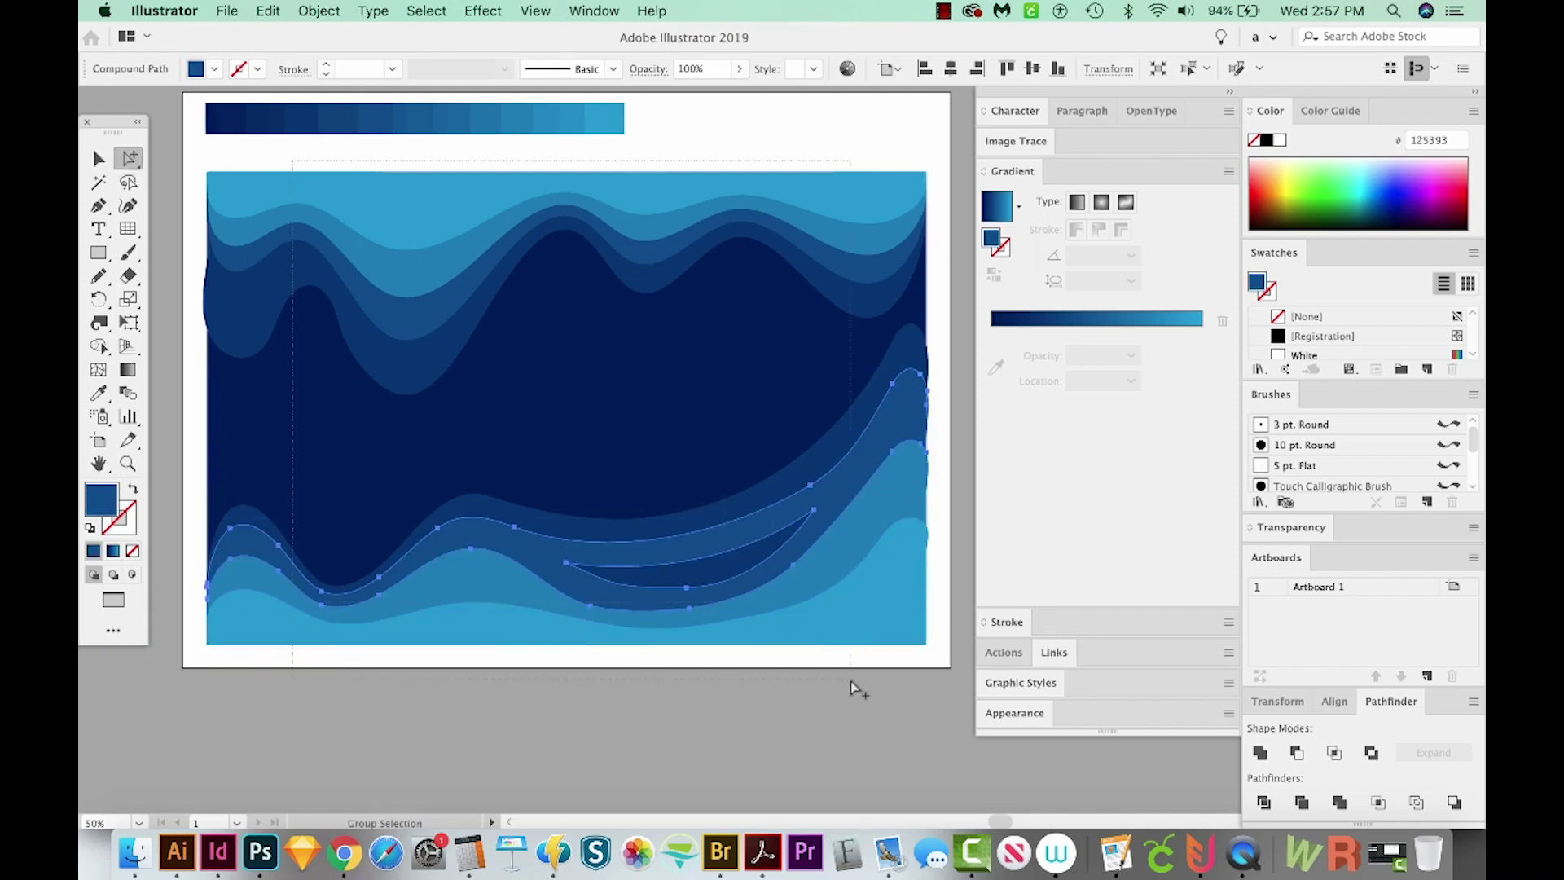
Clean up the divided artwork by hiding the main wave shapes, deleting the leftover edge slivers and showing everything again.
drag(850, 681, 849, 681)
key(Delete)
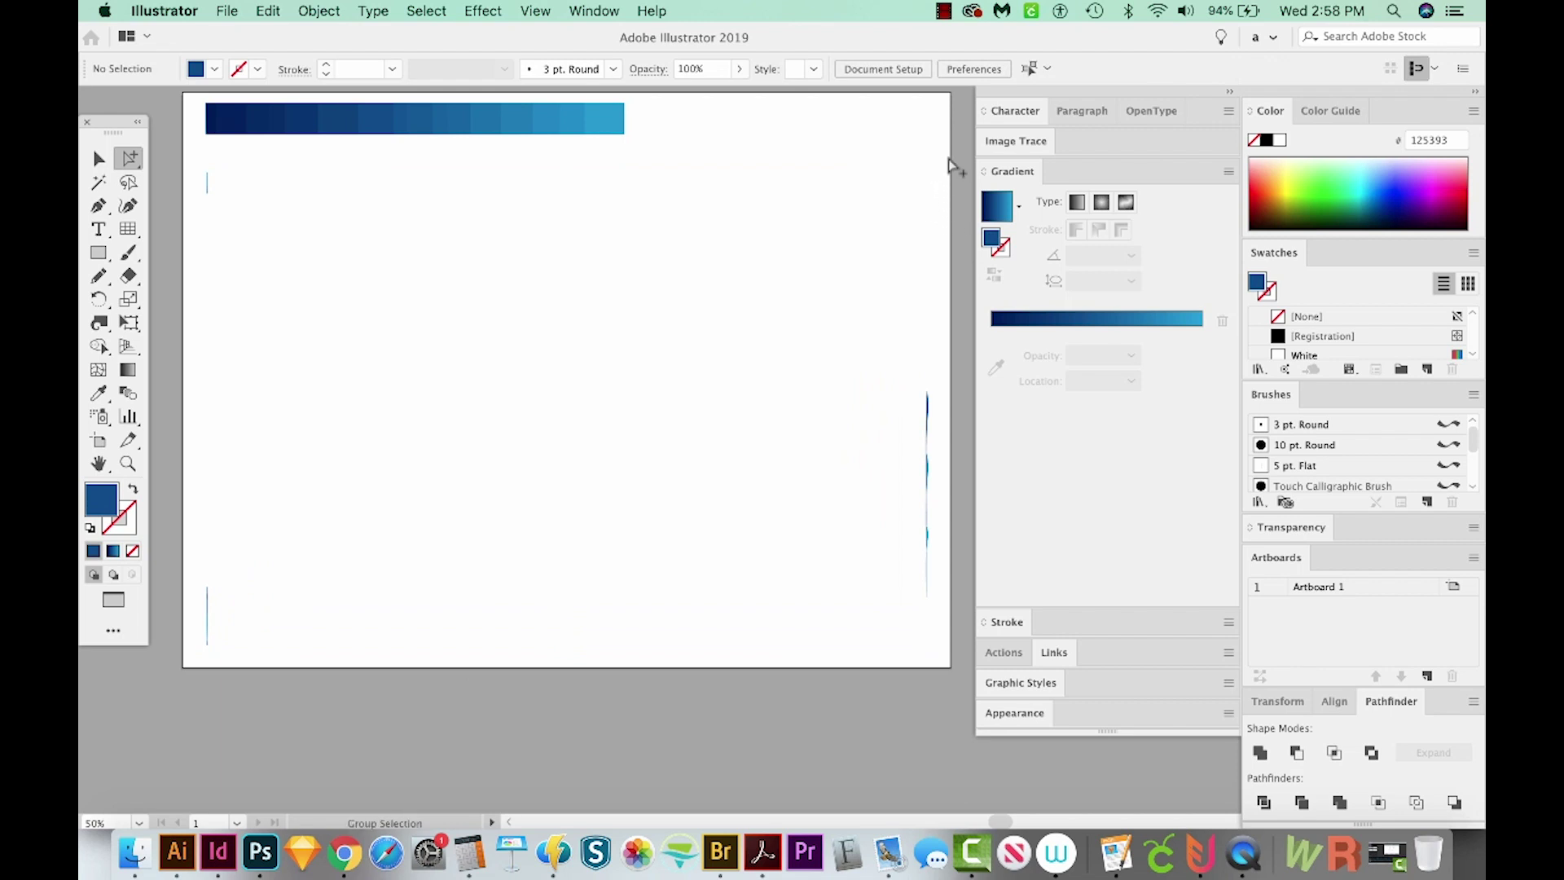
drag(537, 592, 175, 761)
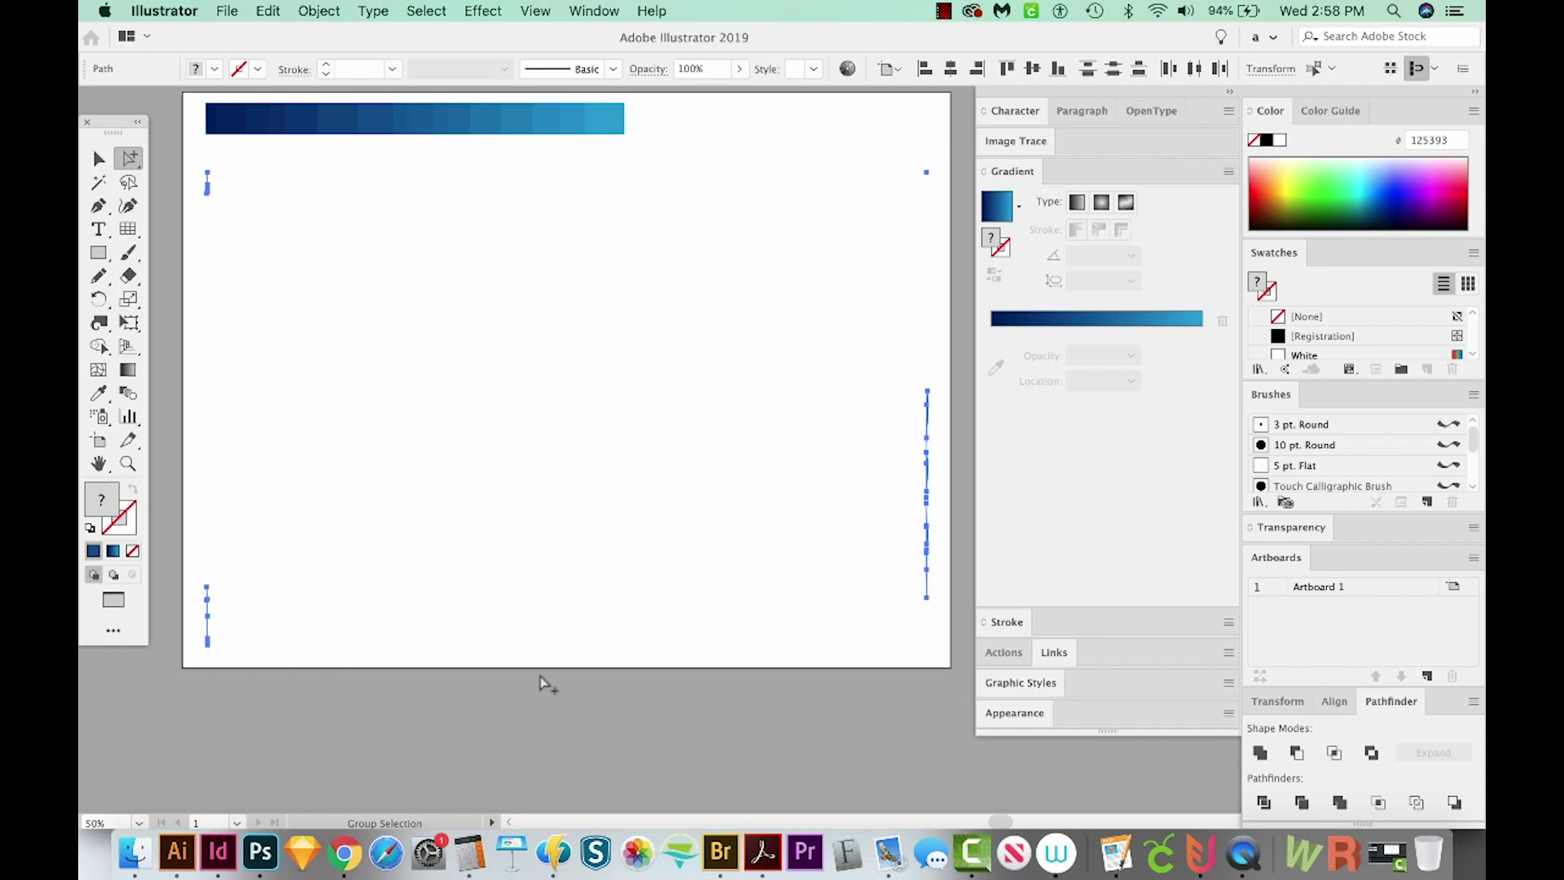
click(794, 333)
click(311, 12)
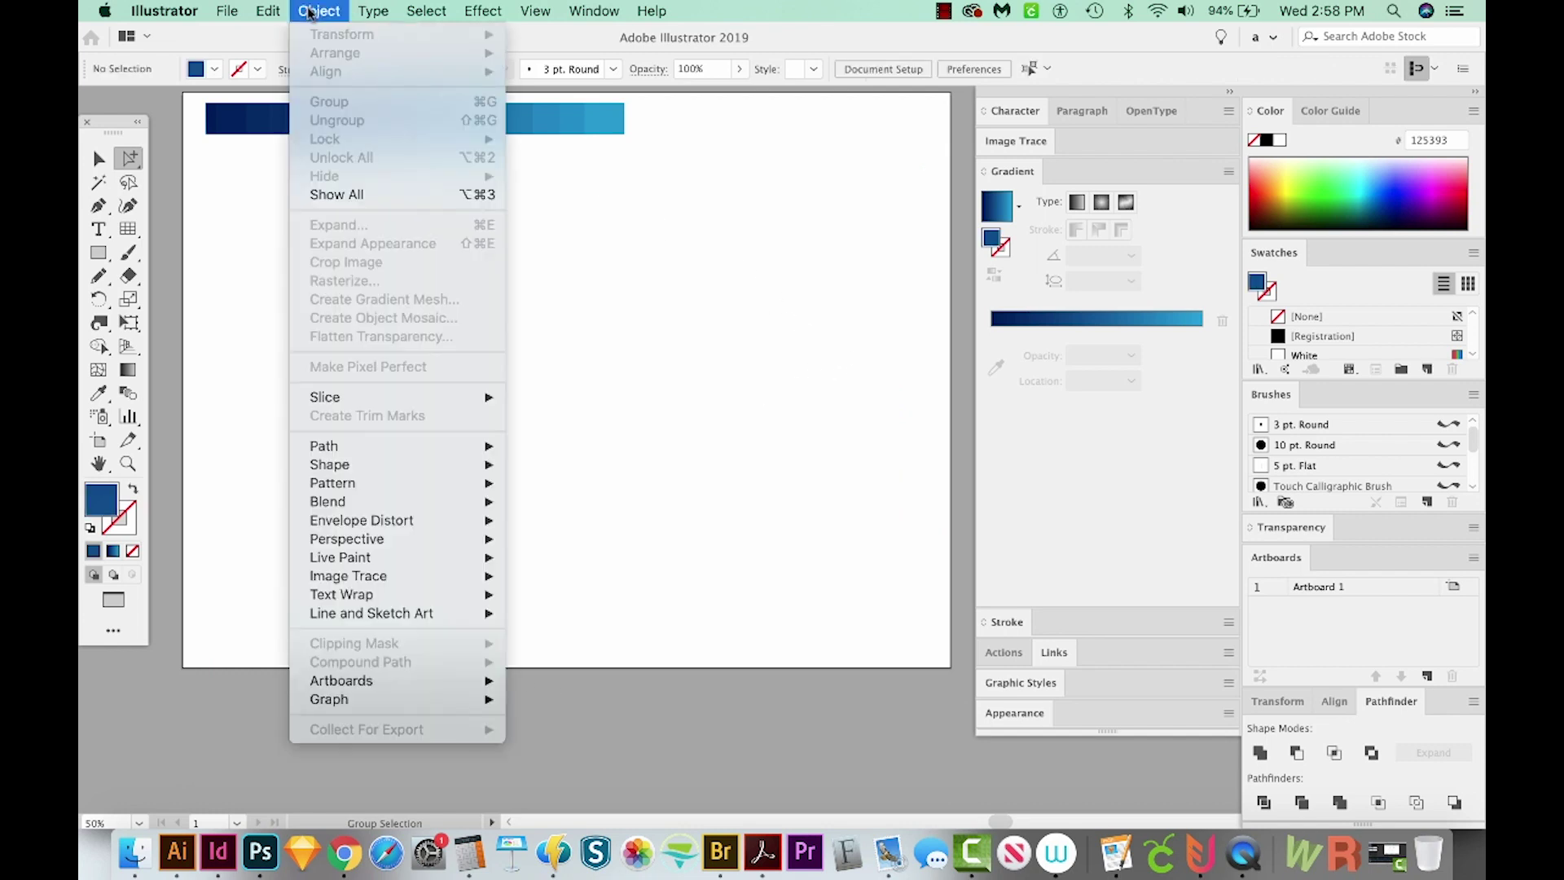
click(373, 193)
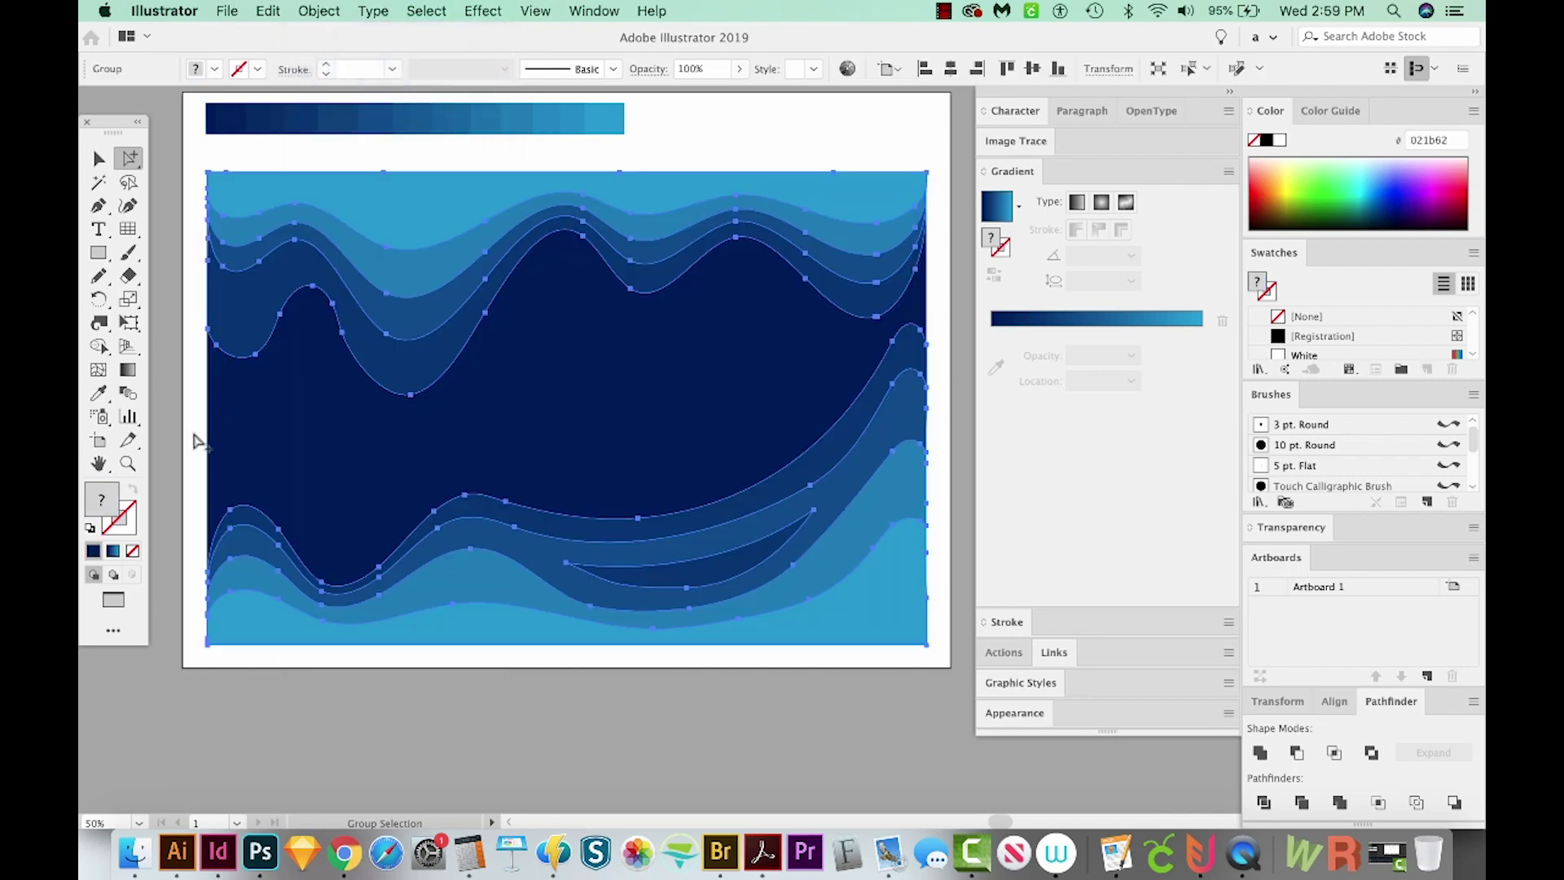
Select the four lower waves without the navy background and open the Drop Shadow effect for them with the preview on.
drag(190, 431, 937, 702)
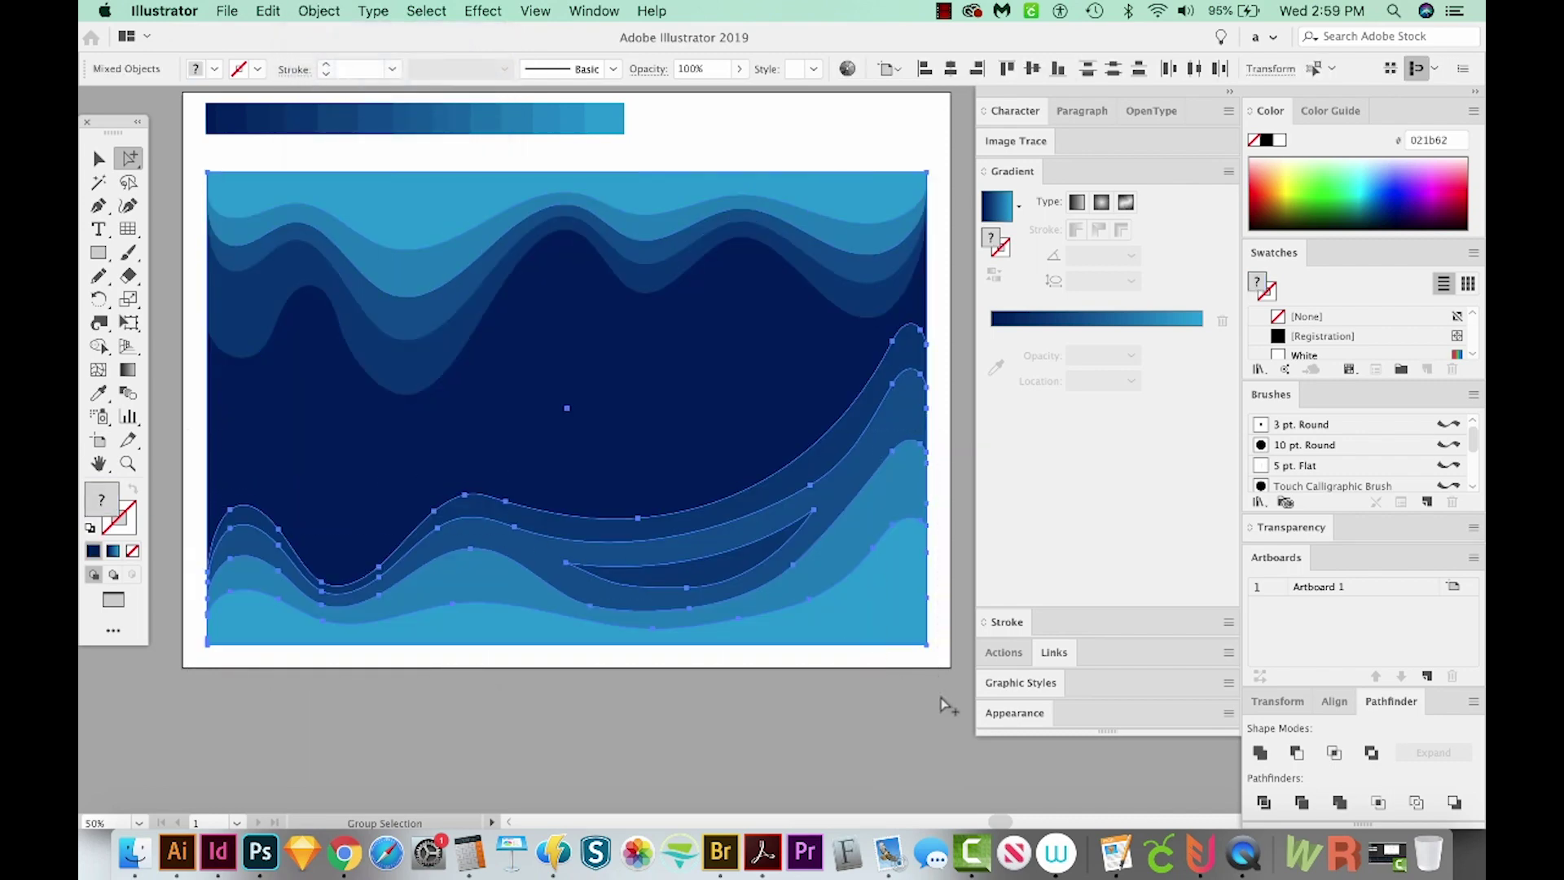
shift+click(270, 466)
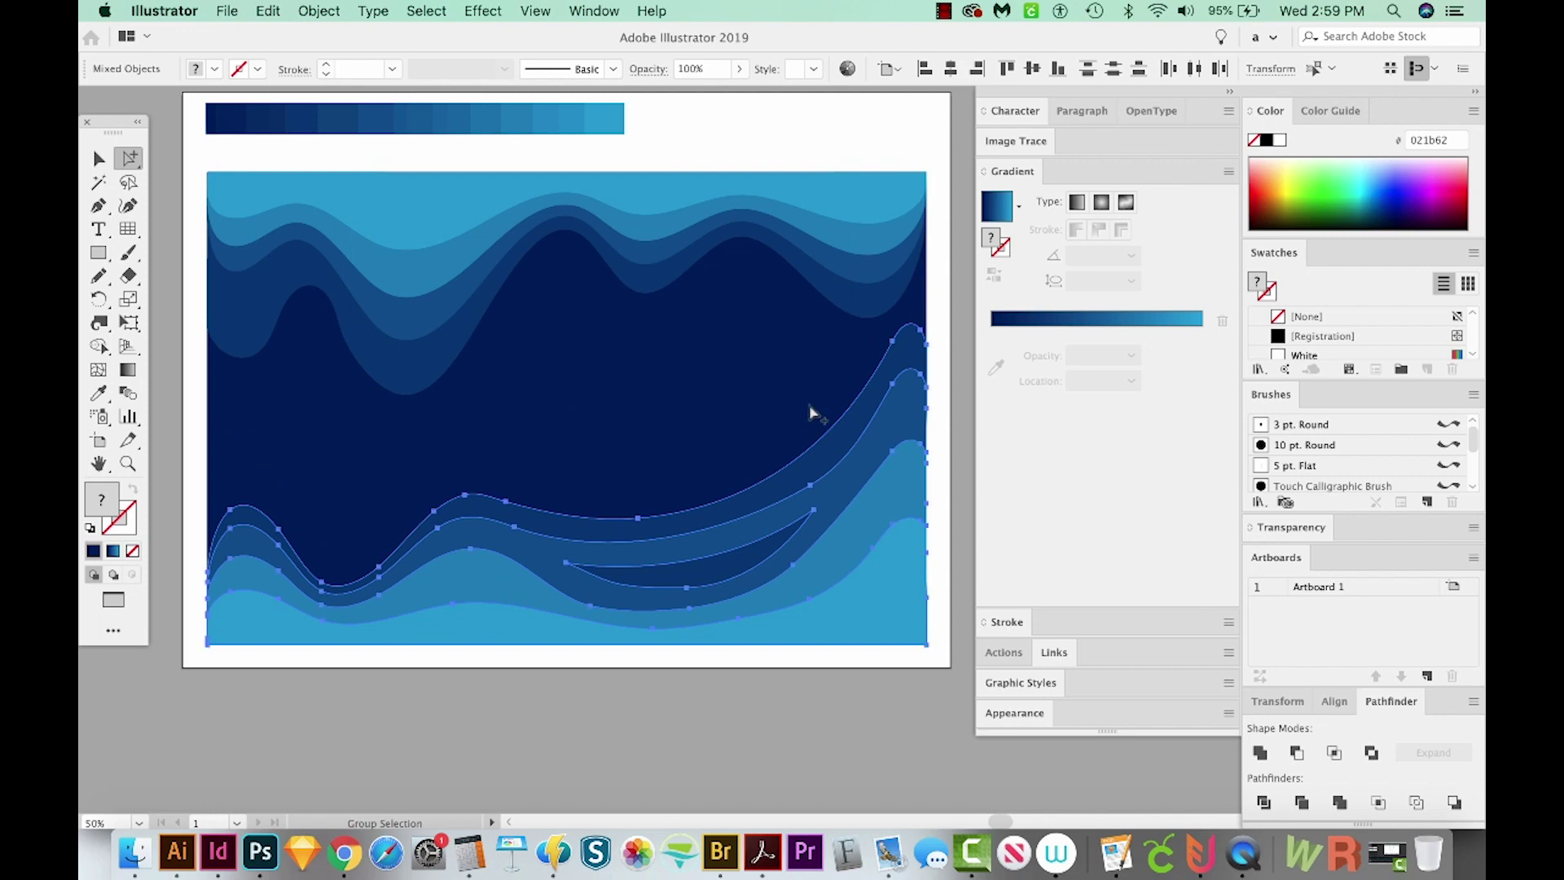
click(492, 14)
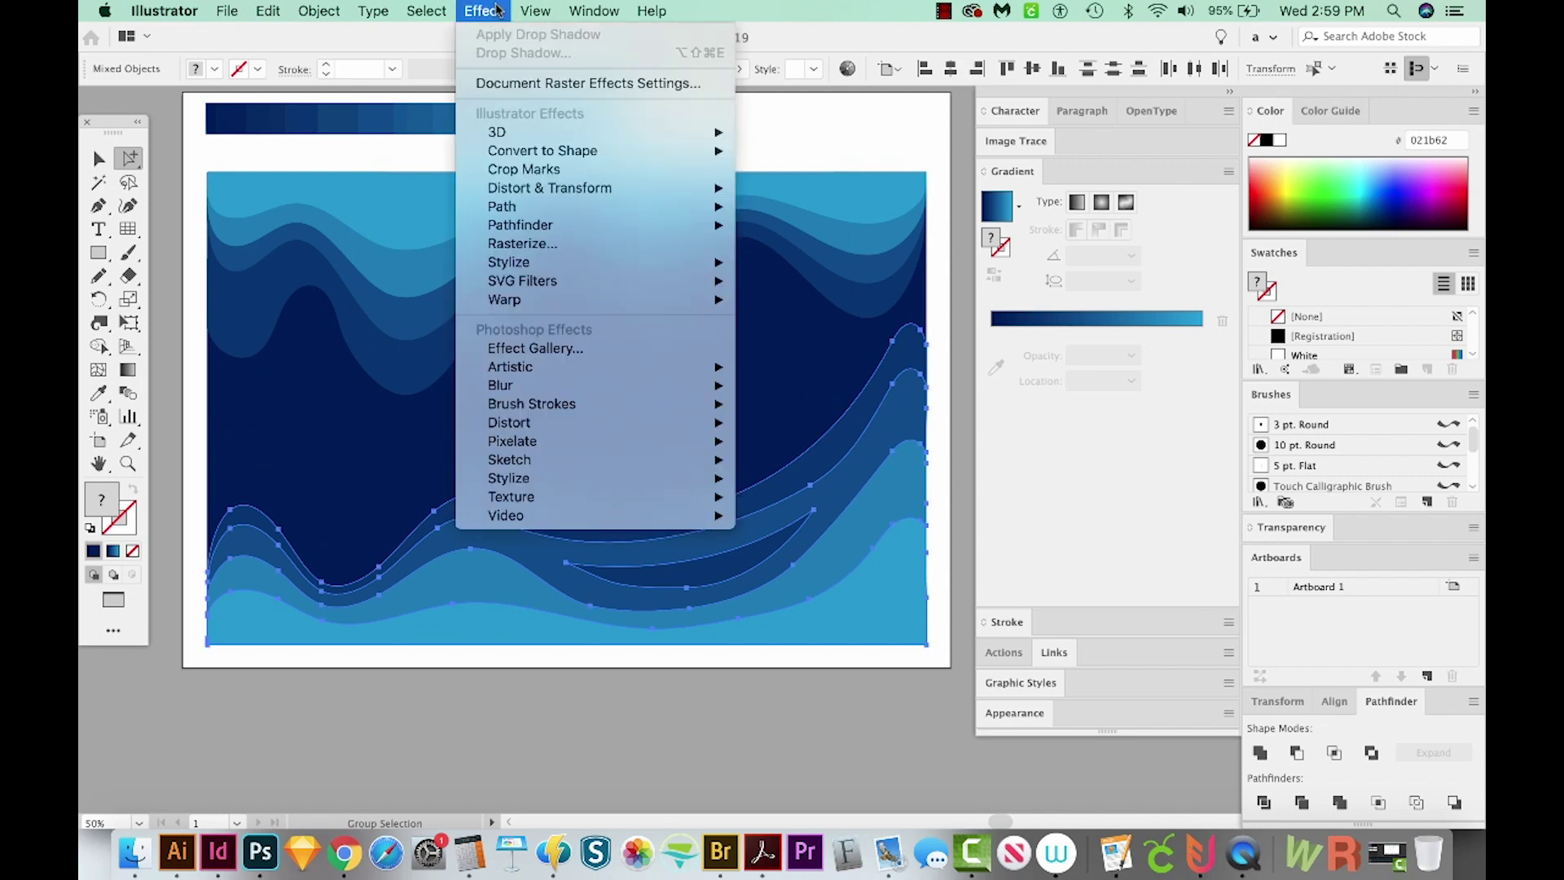
mouse_move(554, 264)
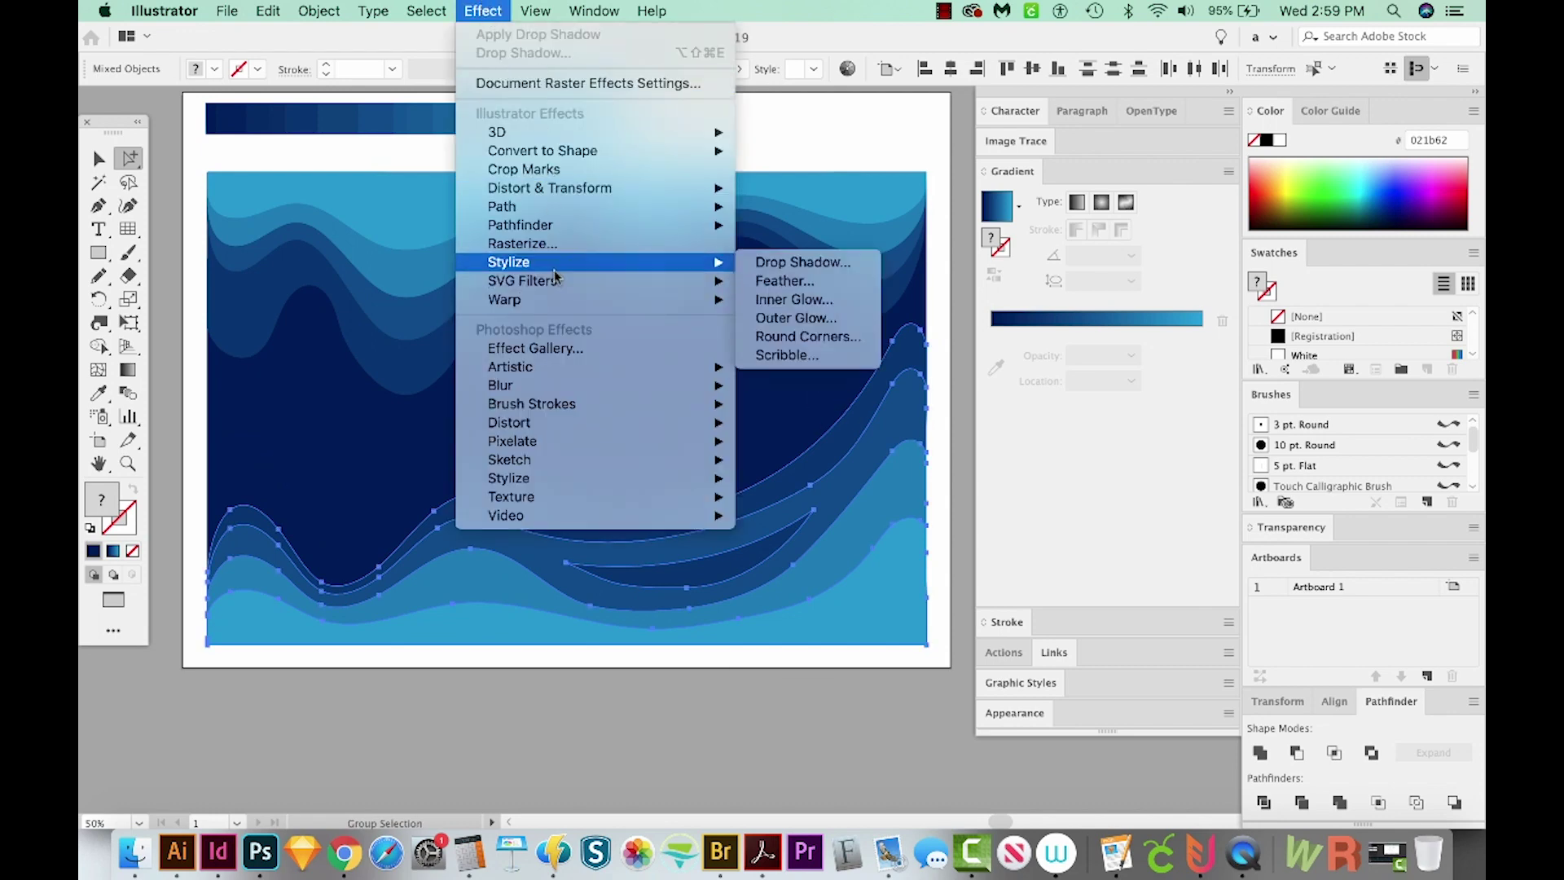
click(796, 264)
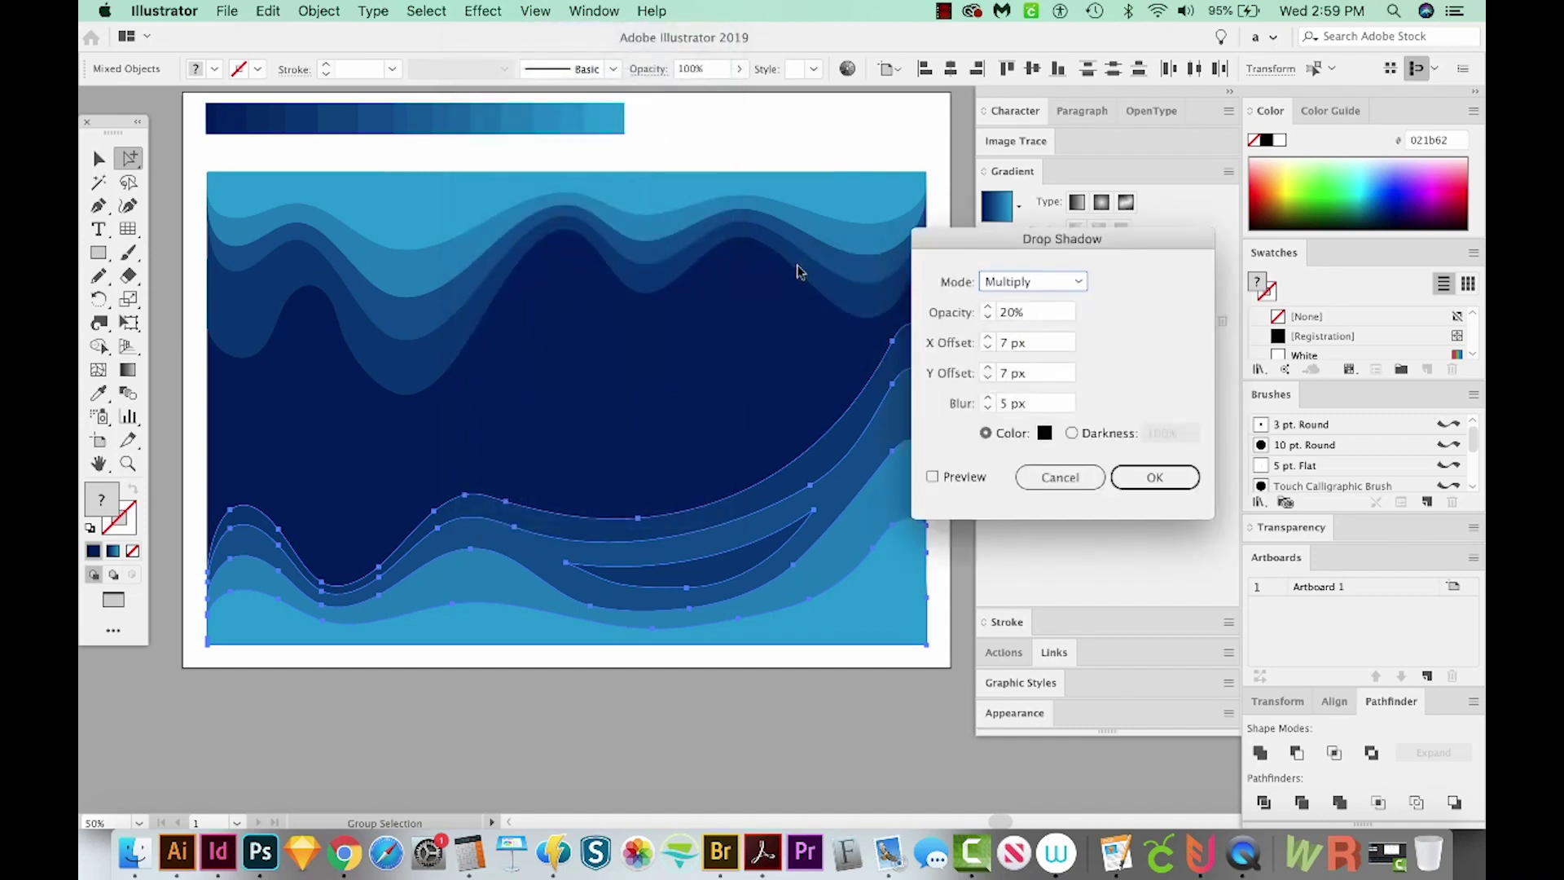
click(1028, 474)
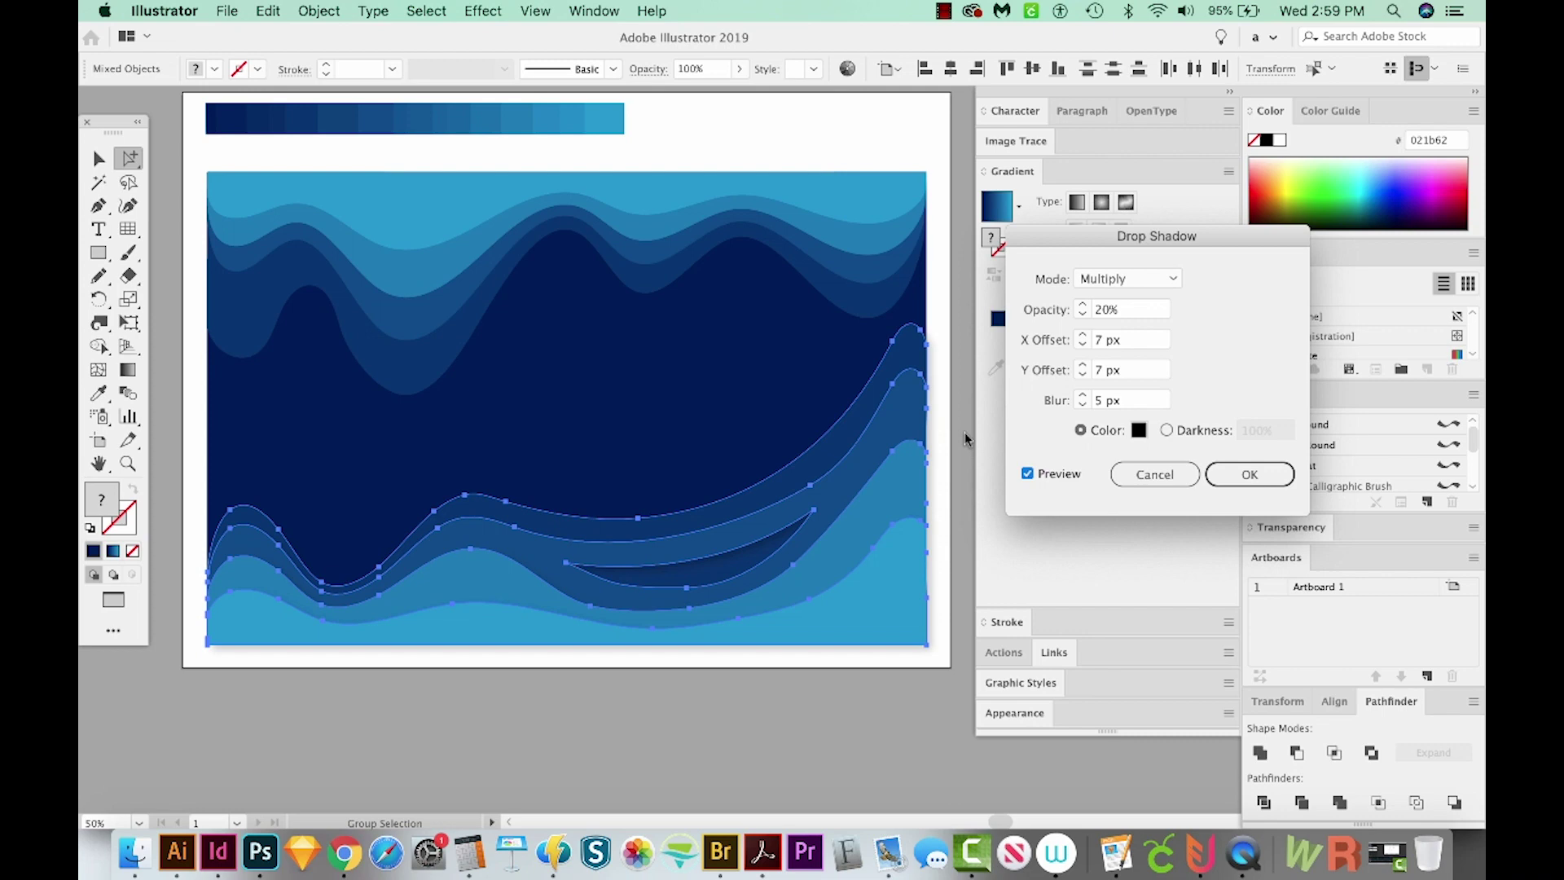
Set the drop shadow's X and Y offsets to -7 px and its opacity to 30%, then apply it to the lower waves.
click(1134, 343)
drag(1133, 339, 970, 329)
text(-7)
key(Tab)
text(-)
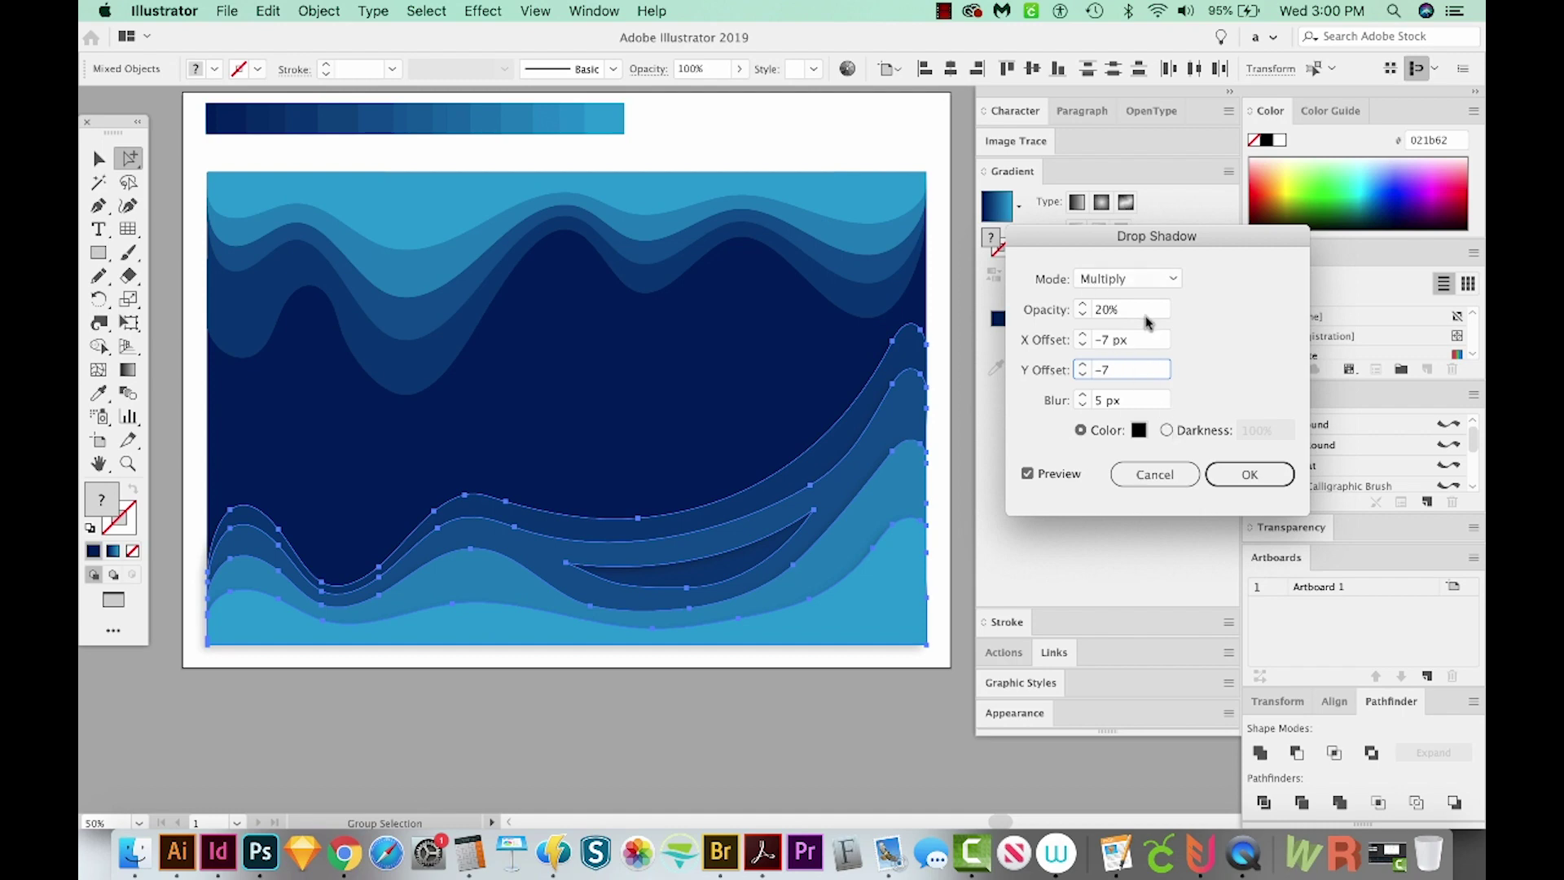
drag(1136, 313, 1063, 310)
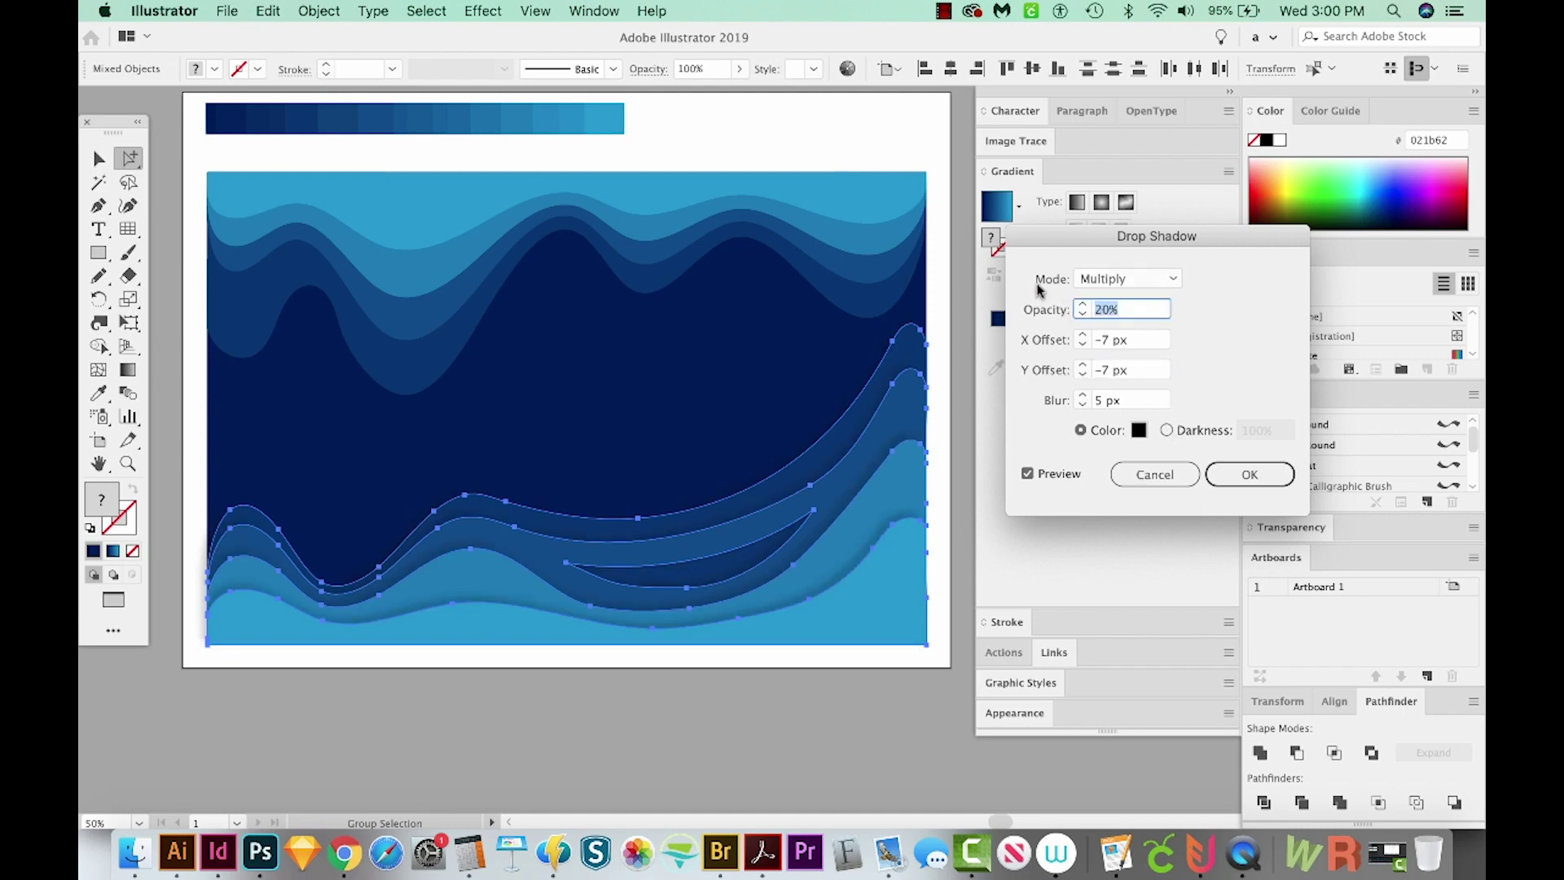
text(30)
key(Tab)
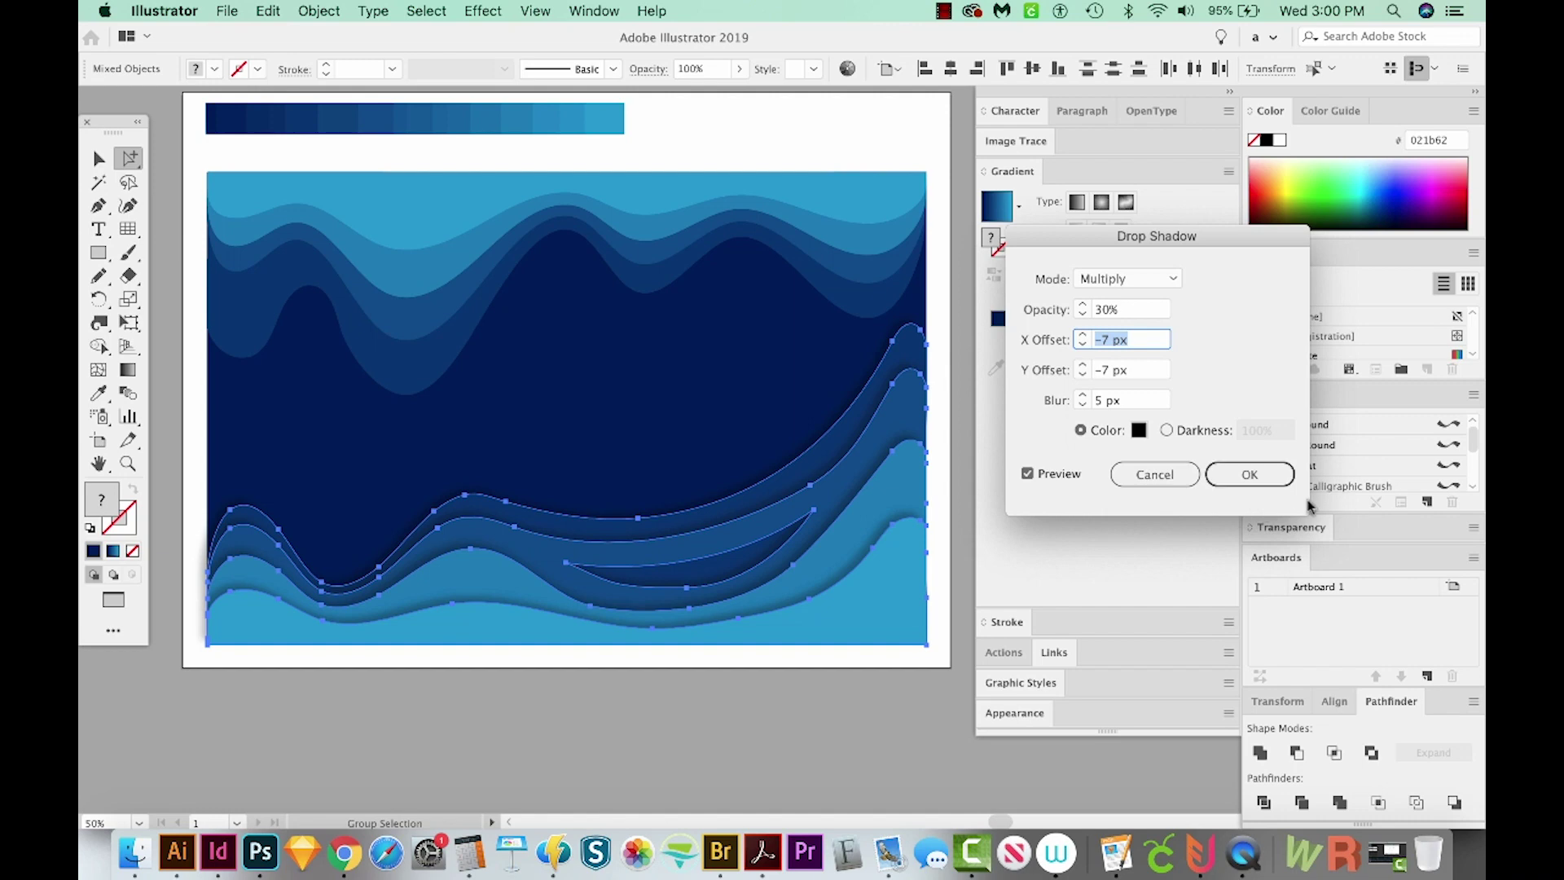
click(1261, 474)
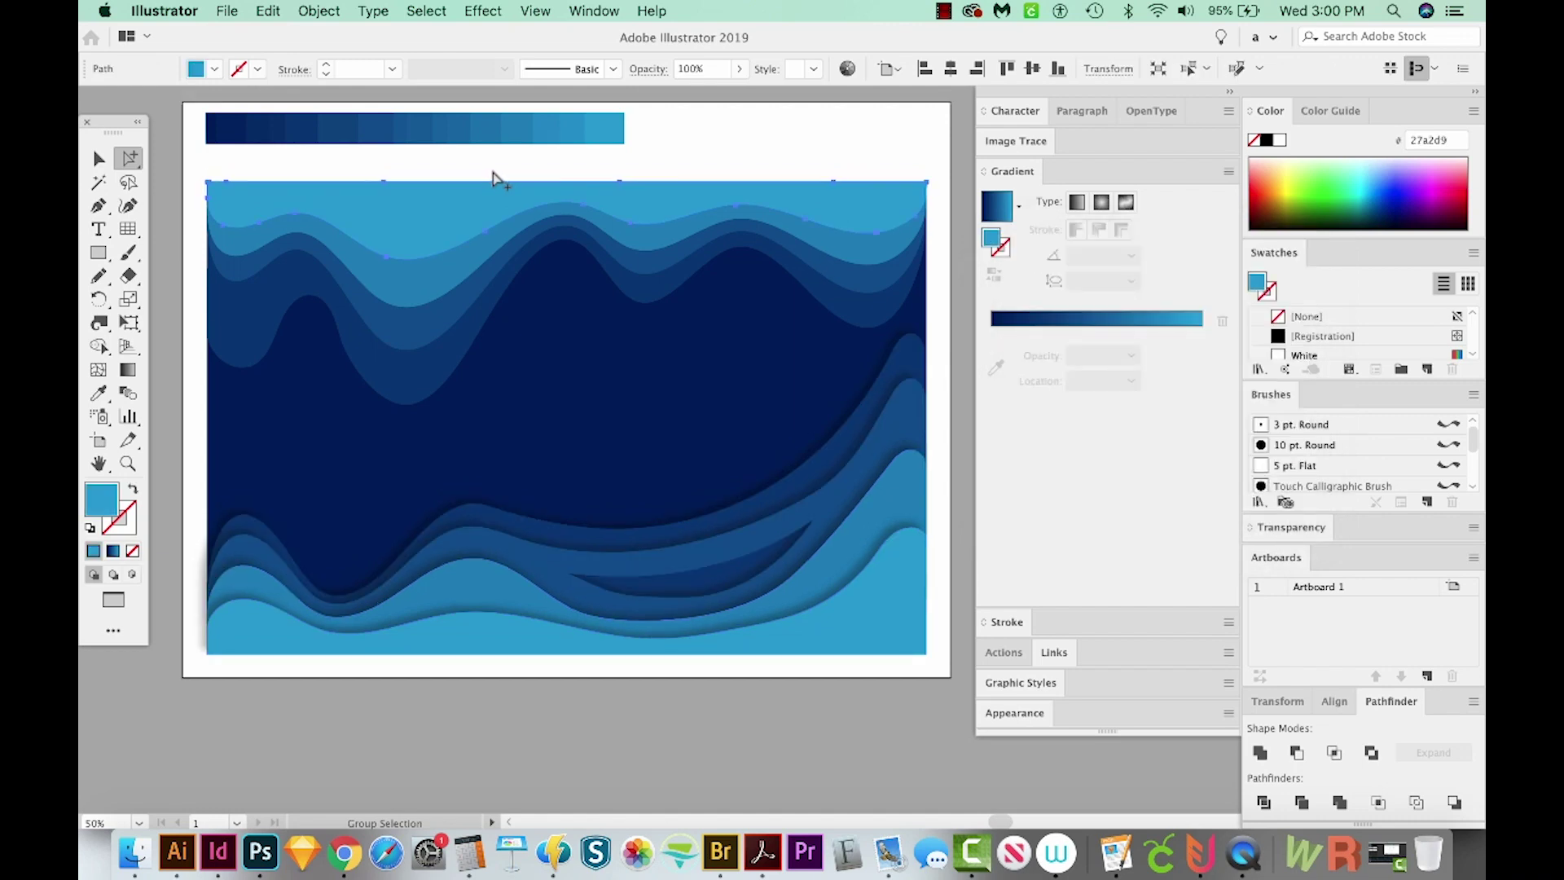
Select the four upper wave bands without the navy background and open the Drop Shadow effect for them.
drag(493, 169, 366, 396)
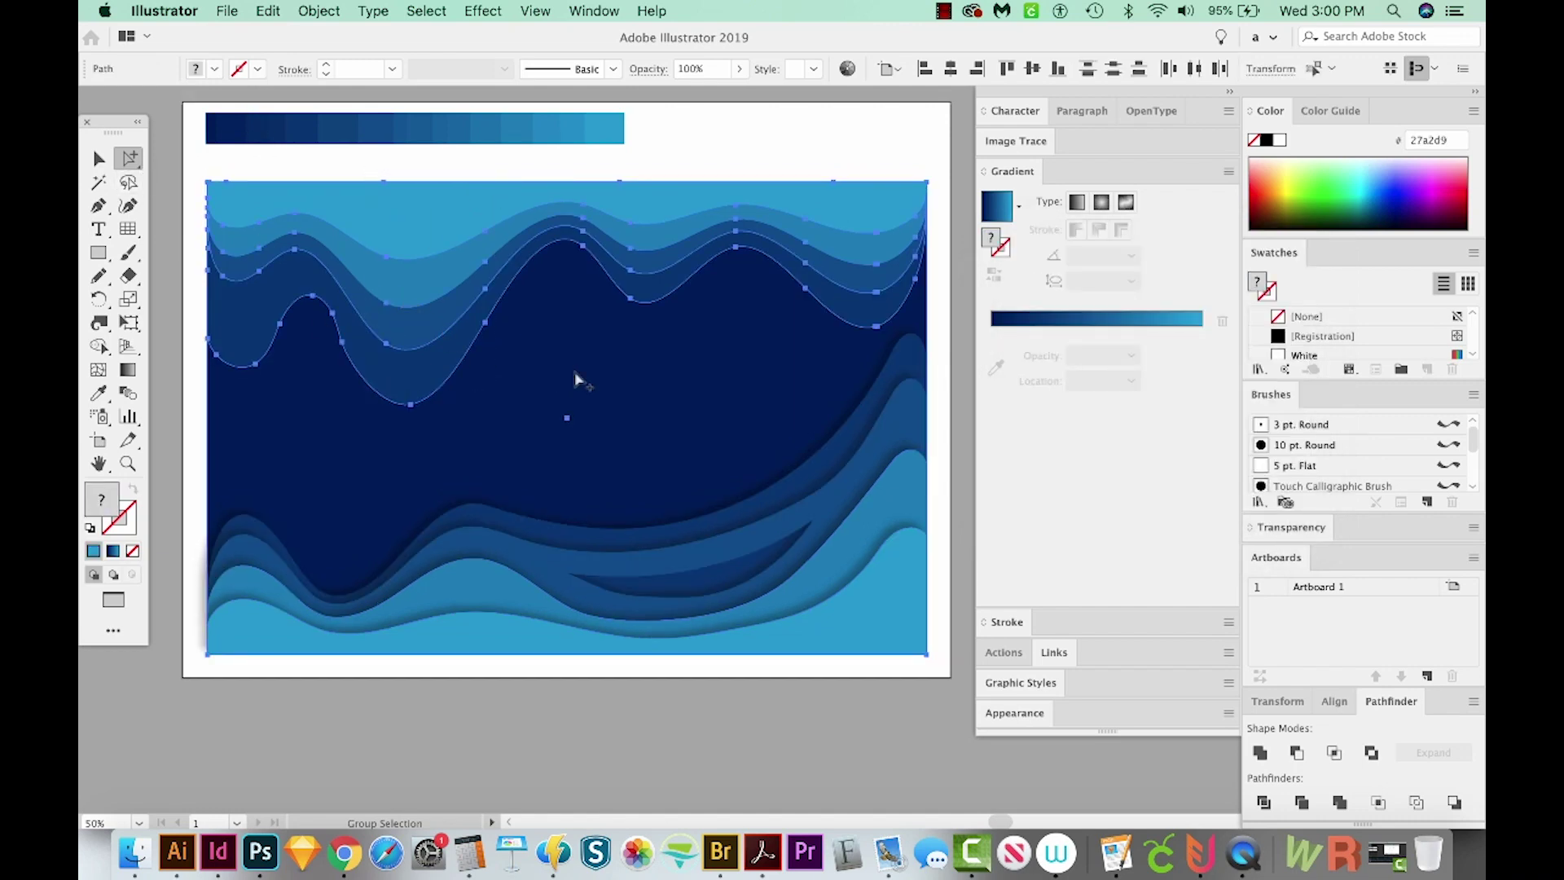
shift+click(668, 383)
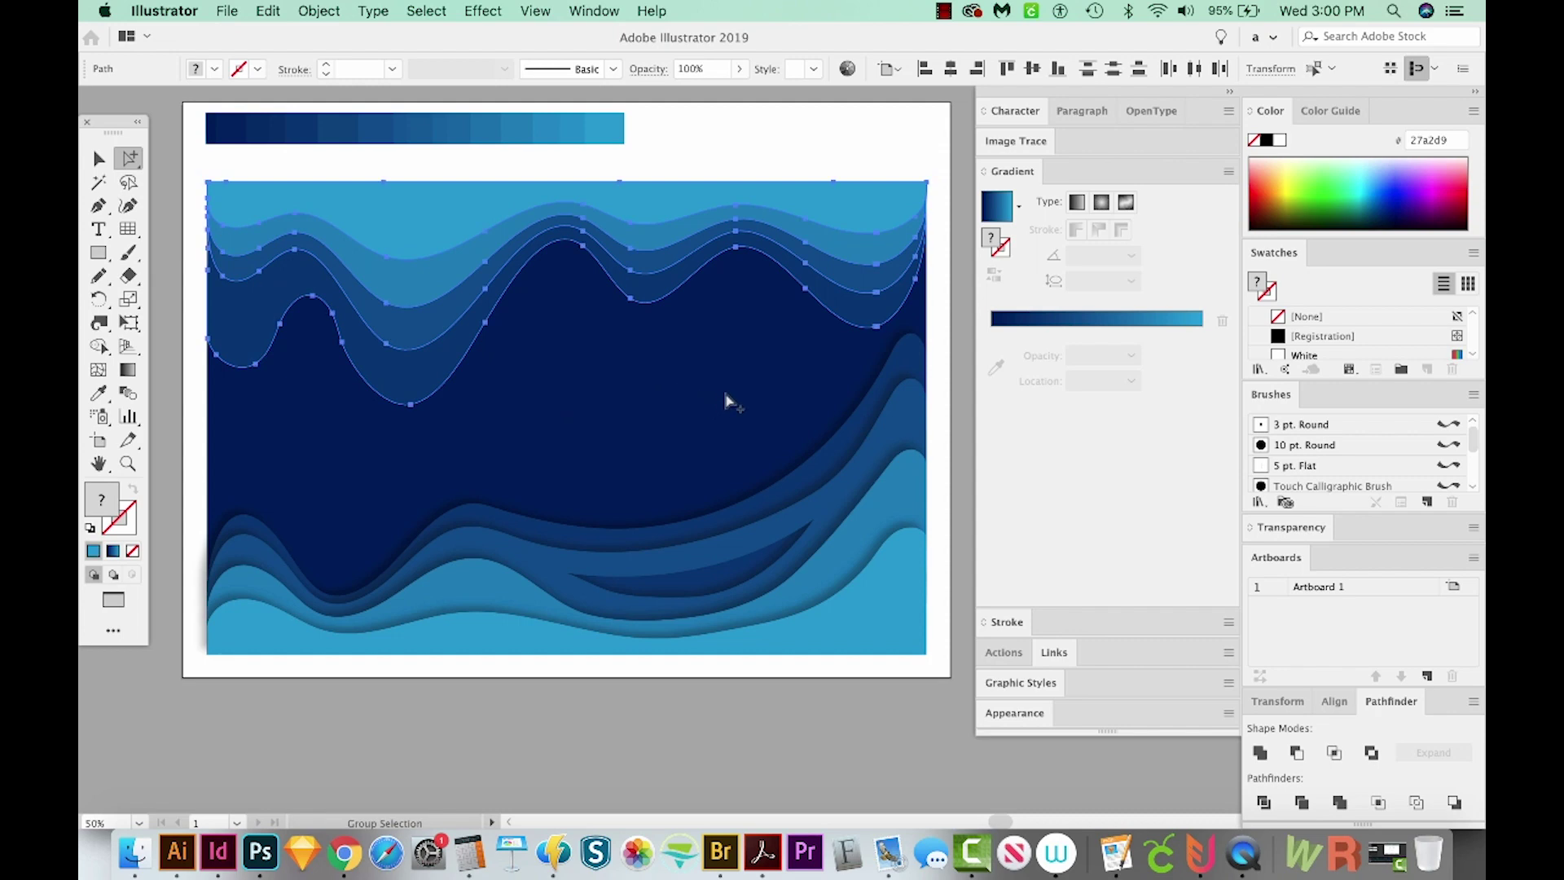
click(484, 12)
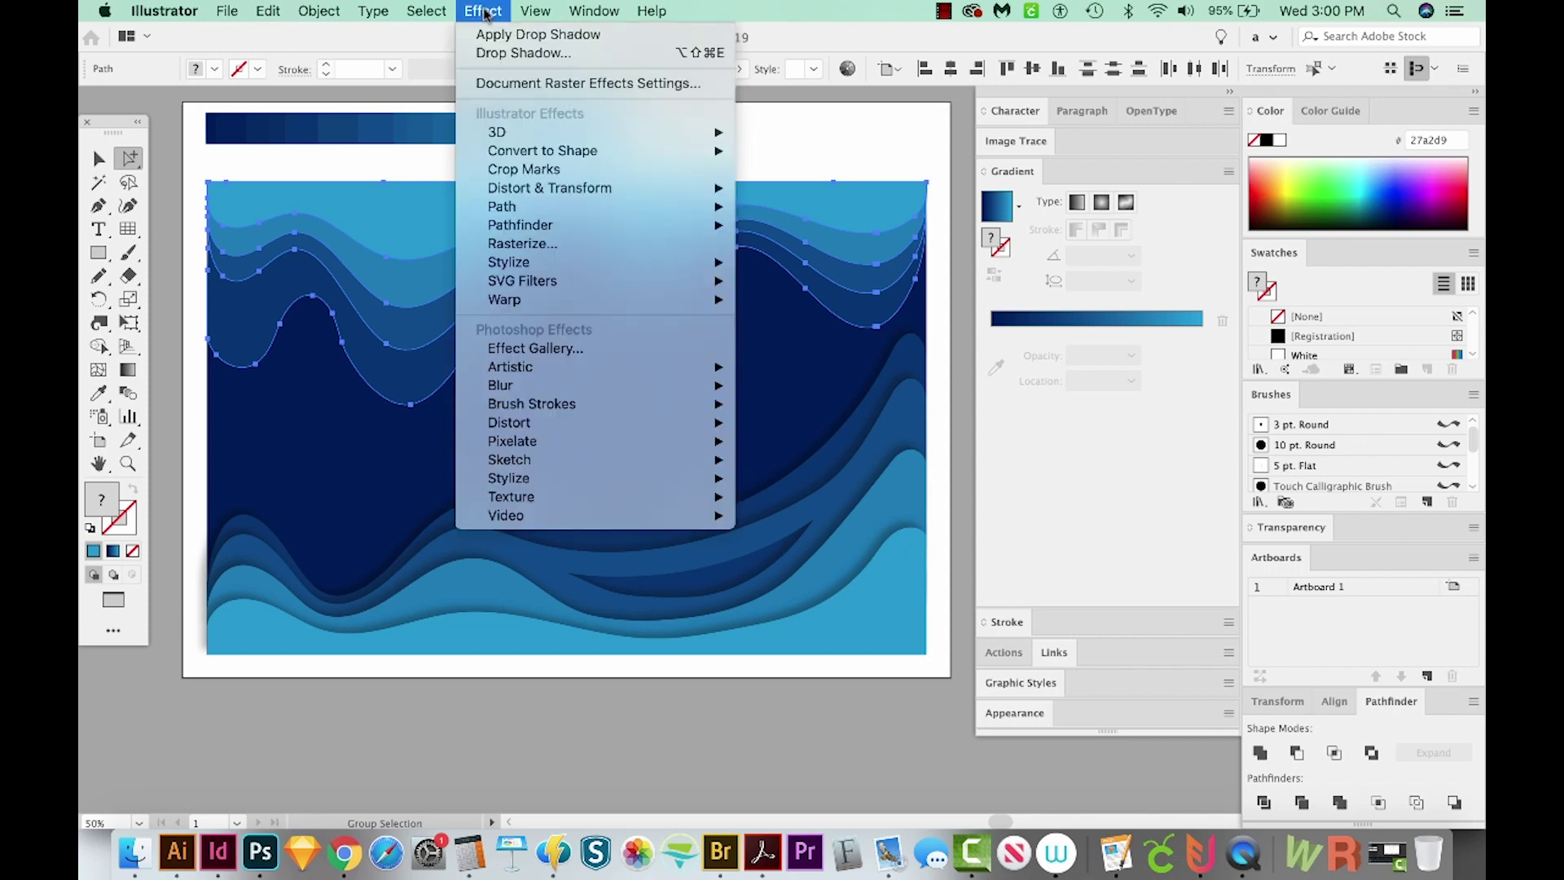
mouse_move(556, 262)
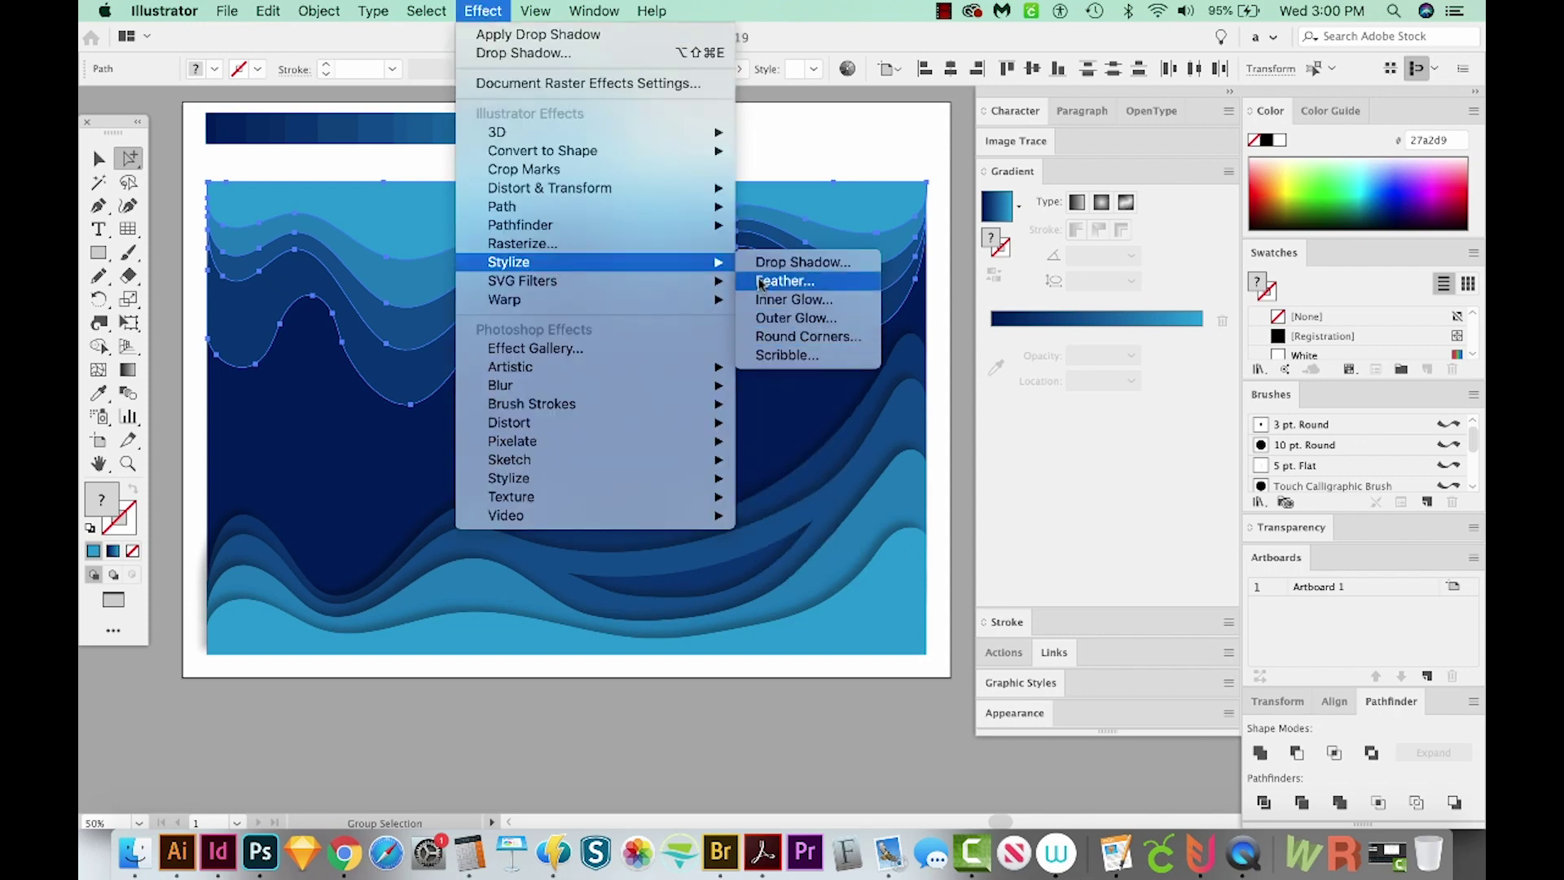
click(803, 266)
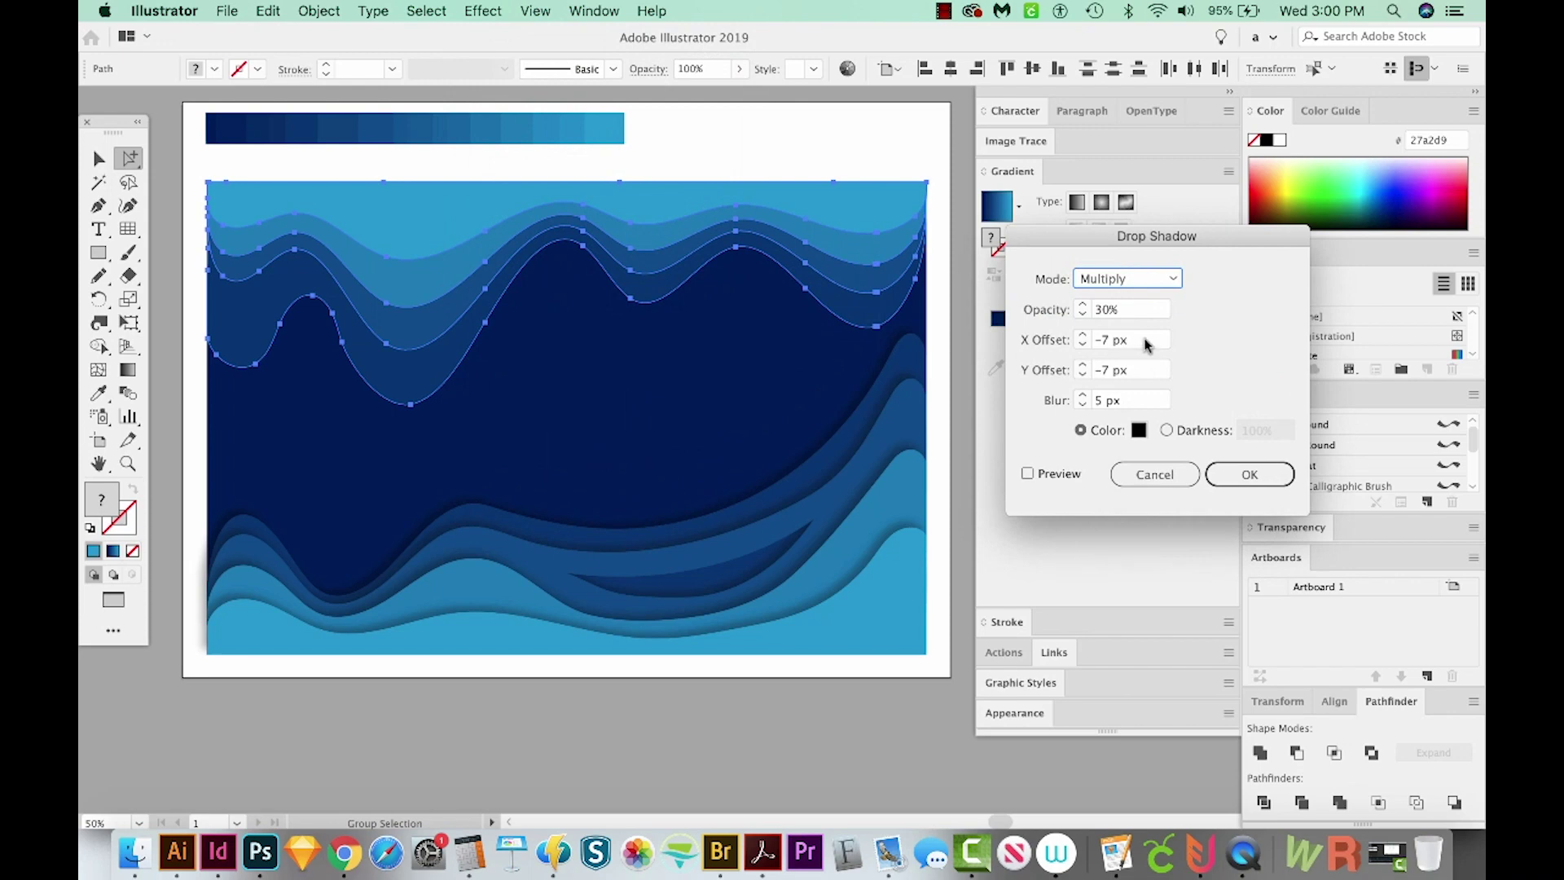
Set the drop shadow's X and Y offsets to 7 px, apply it to the upper bands with the preview on, and deselect everything.
drag(1144, 340, 1020, 316)
key(Tab)
click(1027, 473)
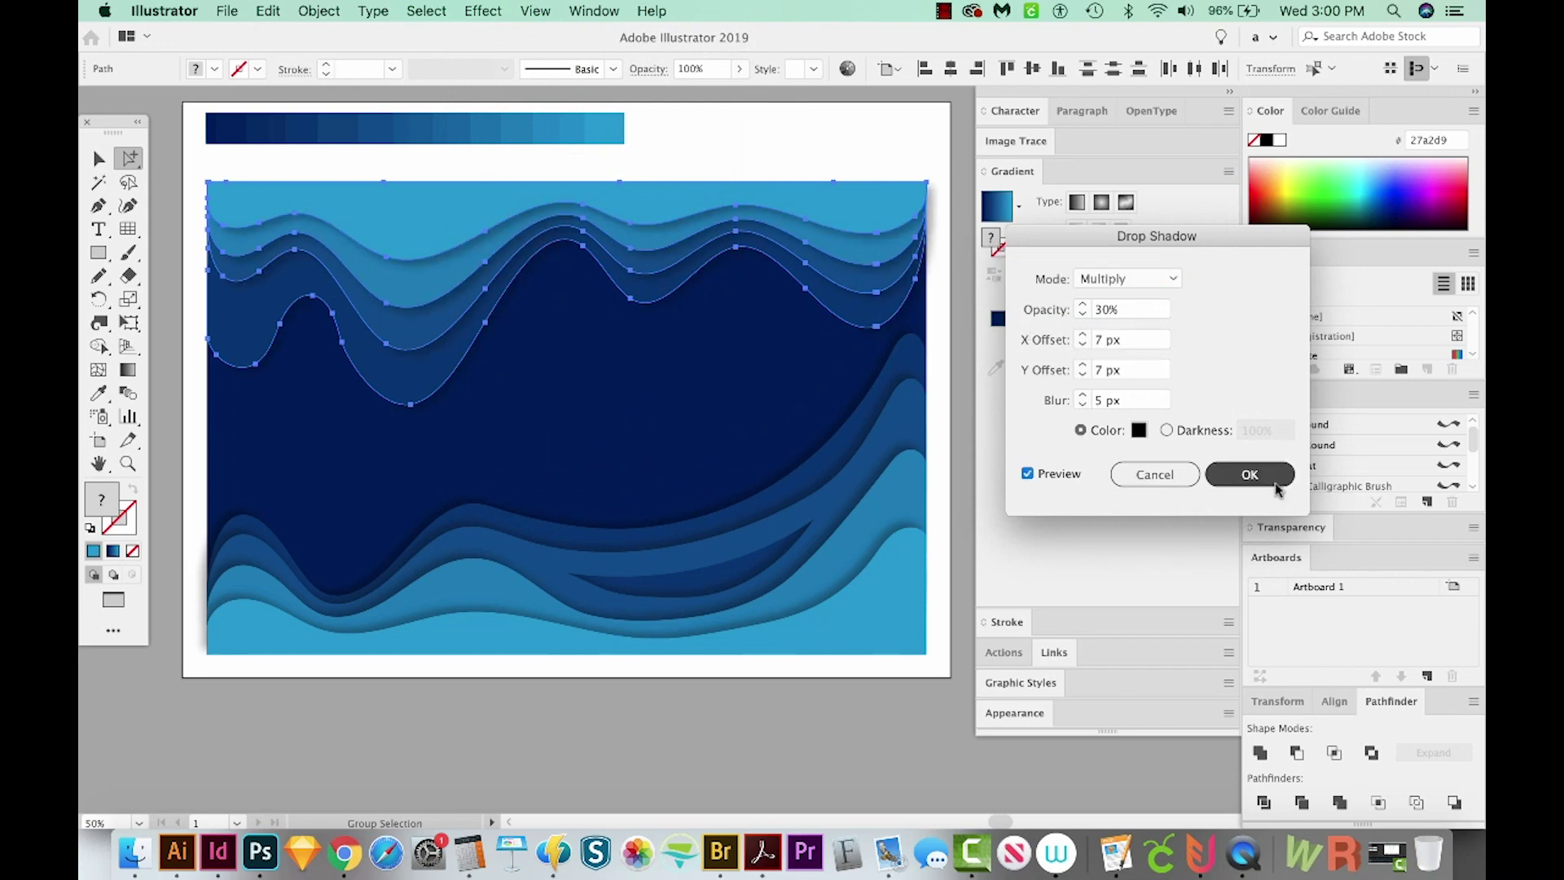
click(1249, 474)
key(super+shift+a)
drag(712, 662, 711, 671)
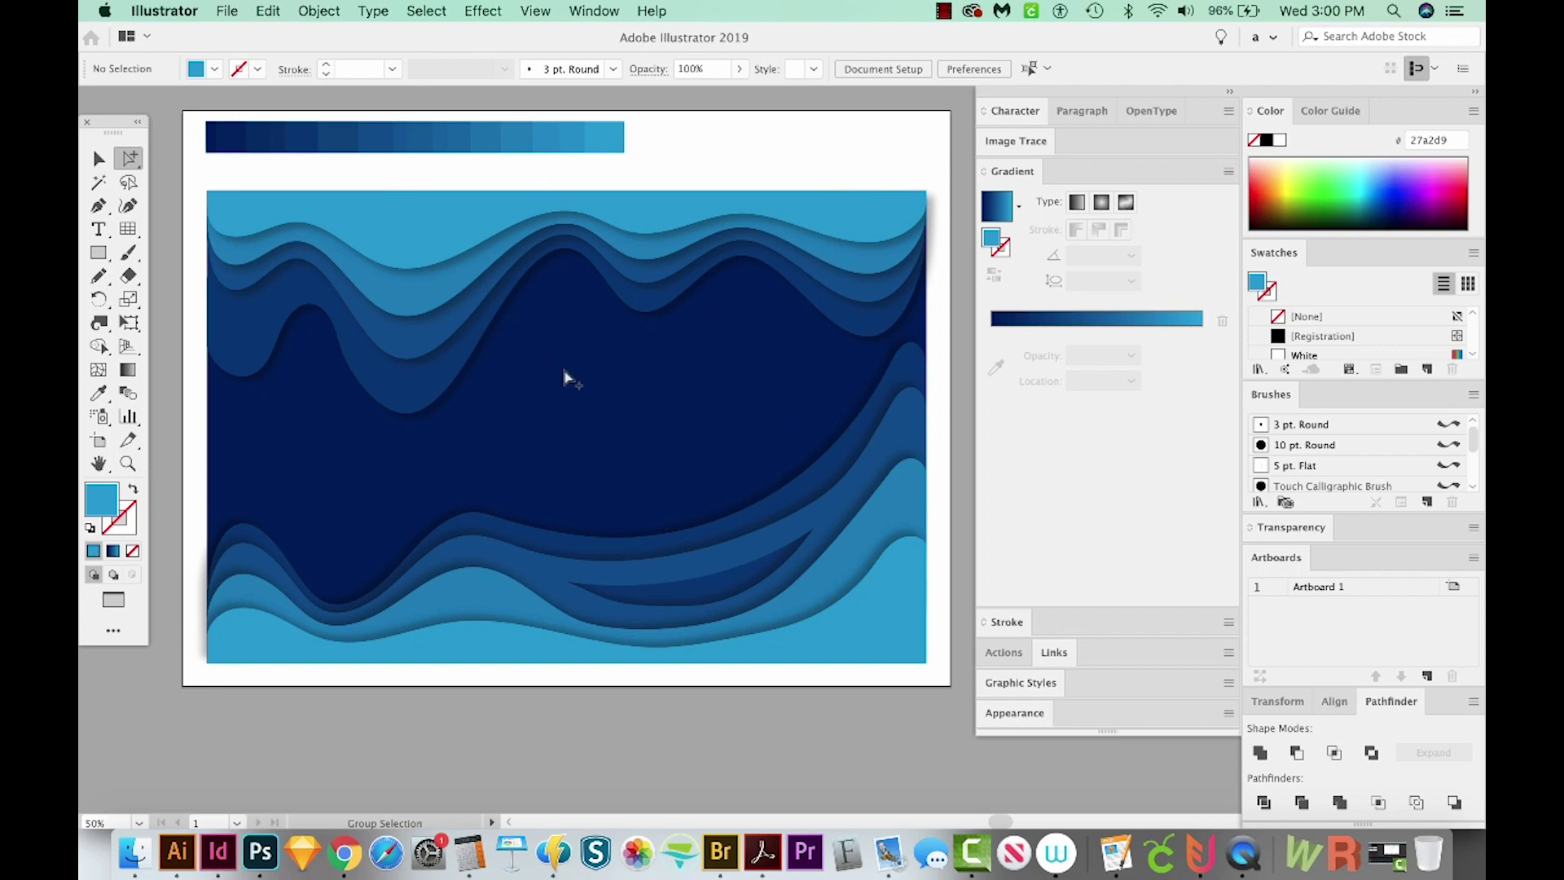
Switch to Chrome and search Vecteezy for "planets".
click(345, 854)
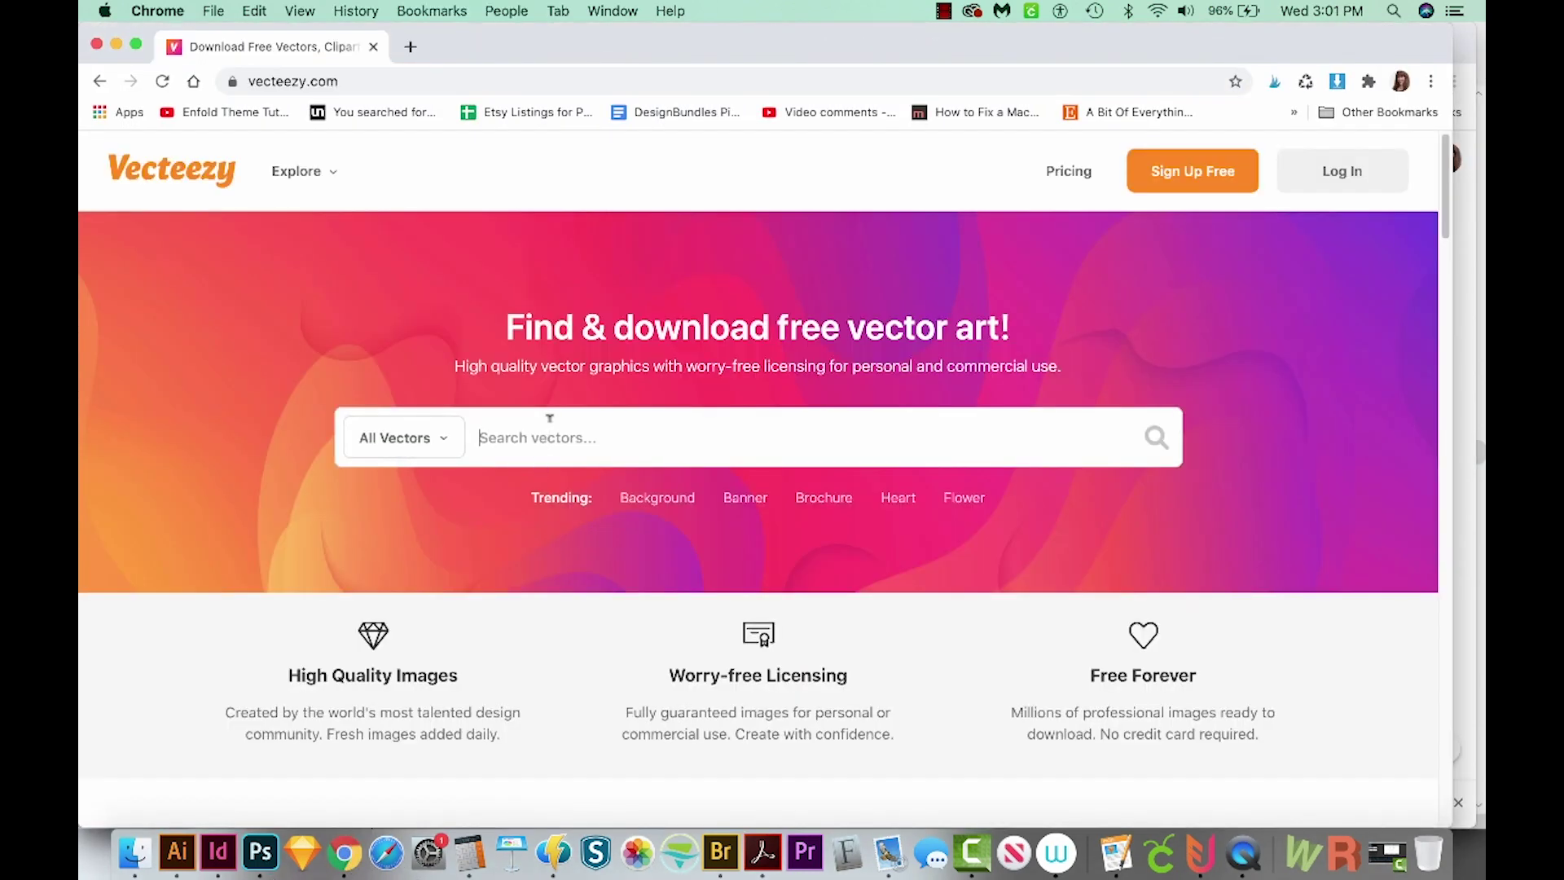
text(planets)
key(Return)
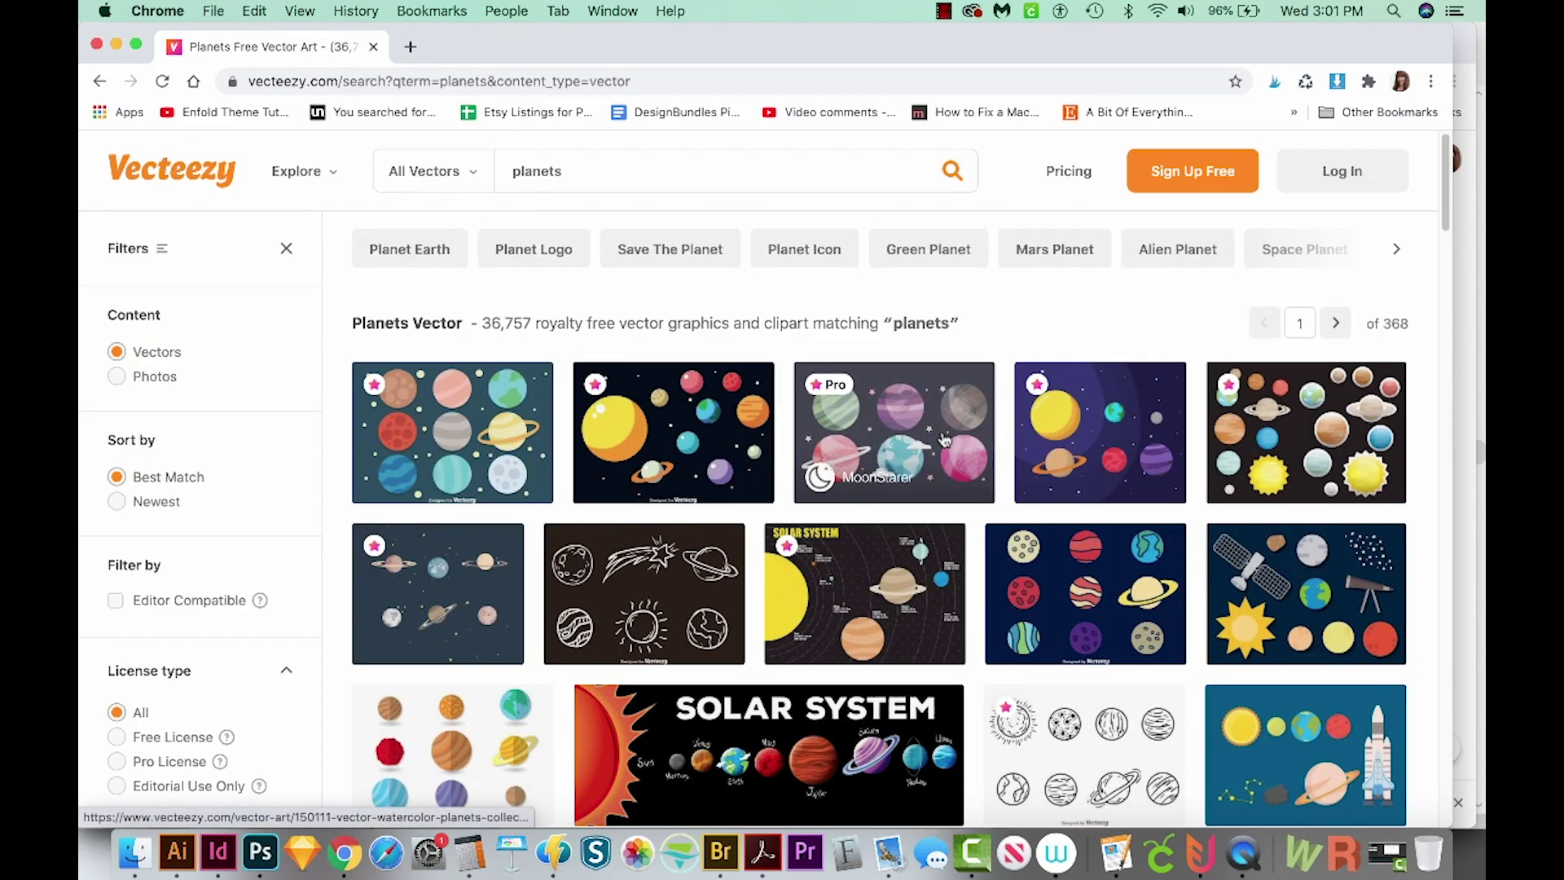
Download the free "Planets in solar system" vector and show the ZIP file in Finder.
drag(1444, 174, 1444, 207)
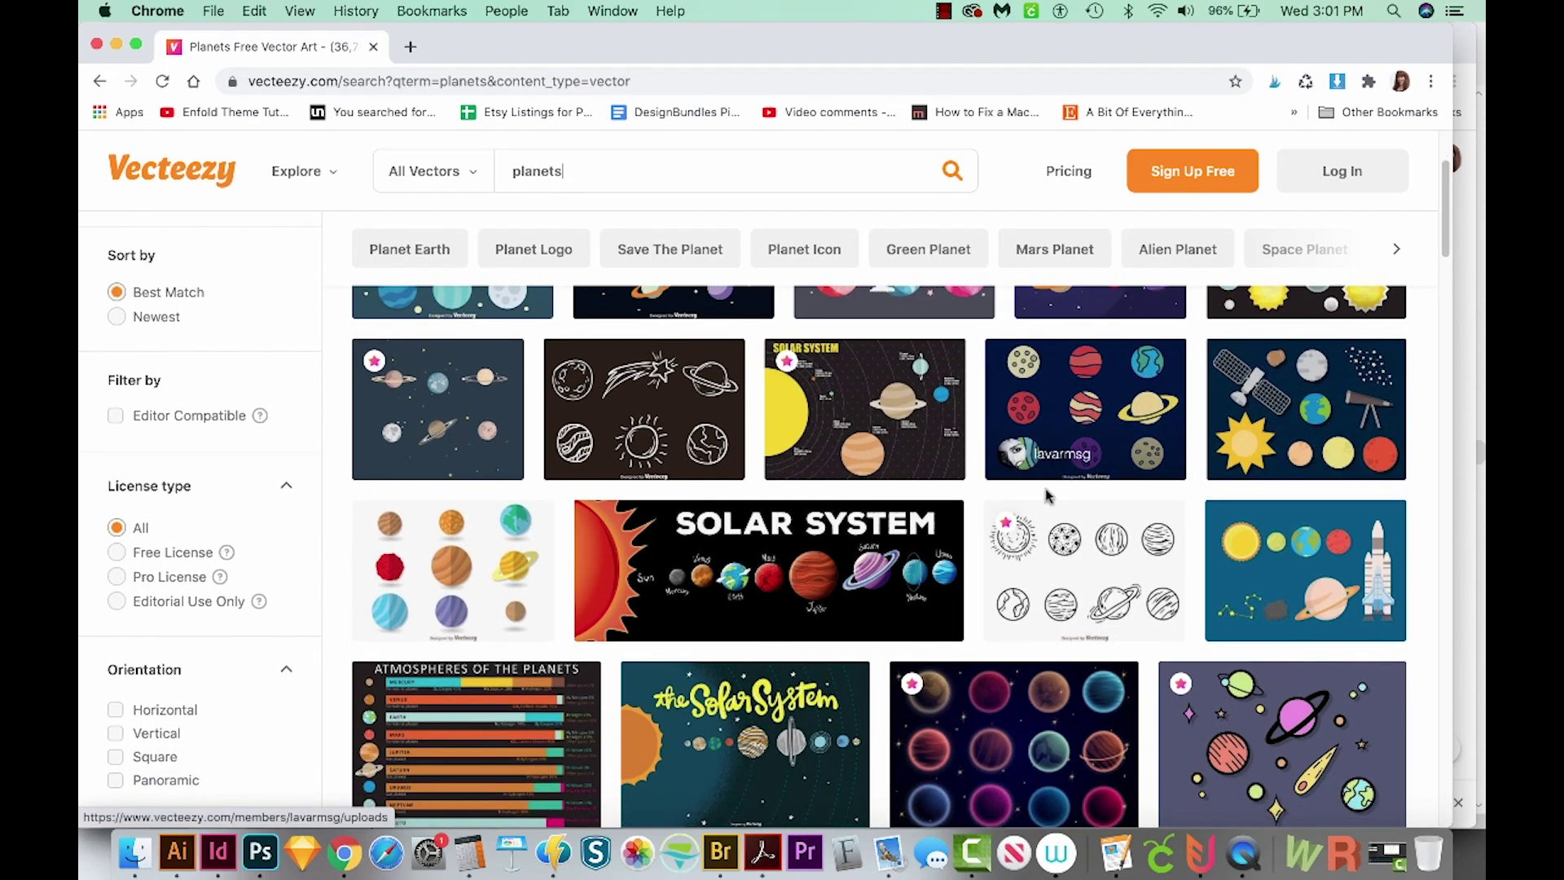
click(784, 559)
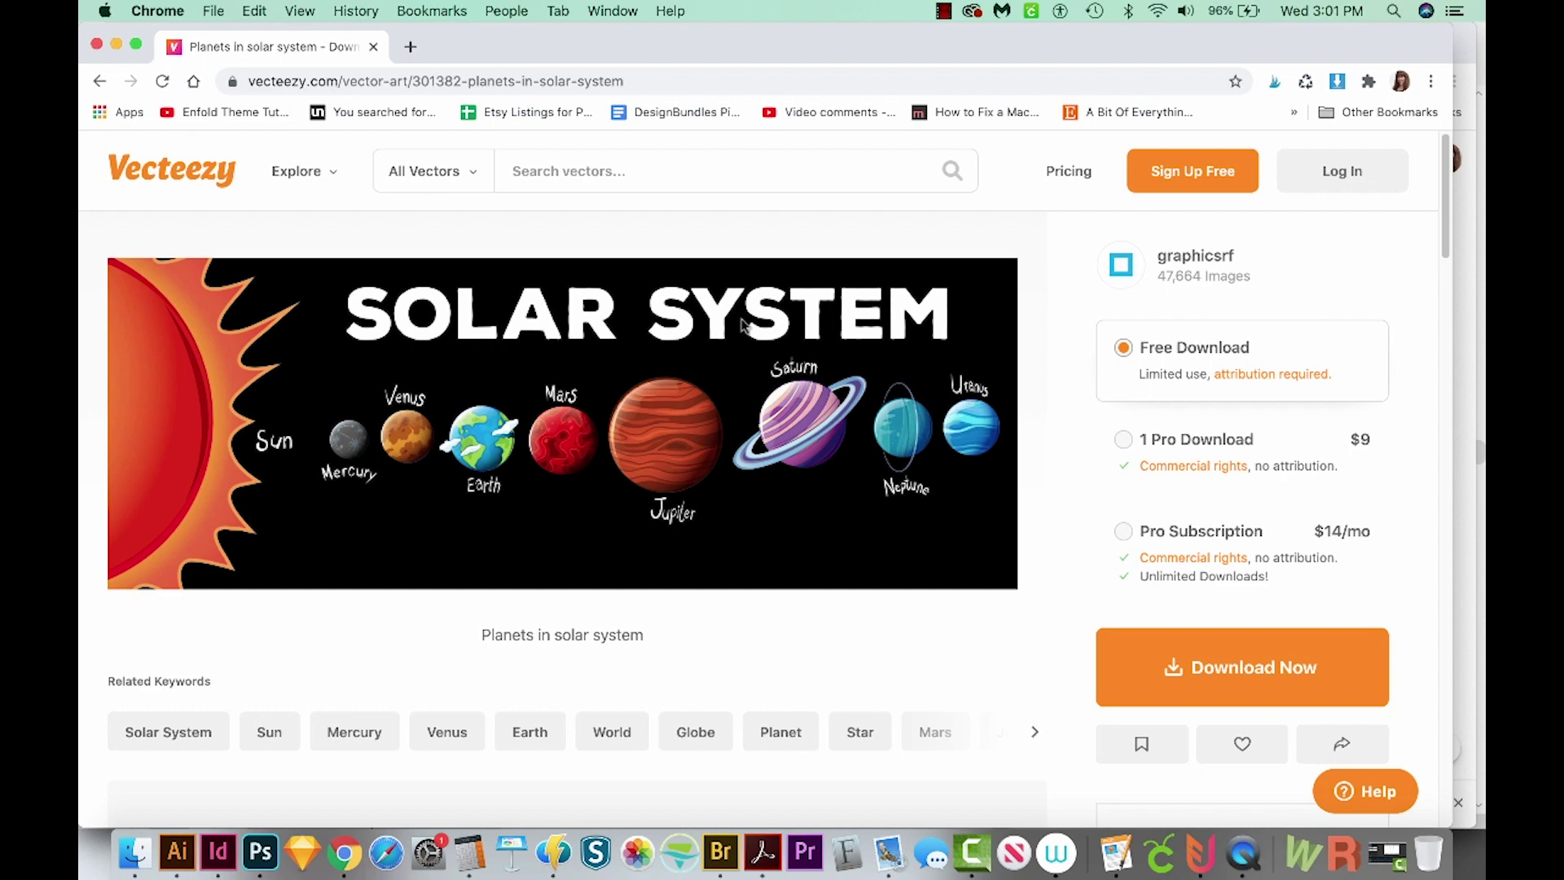
click(1247, 674)
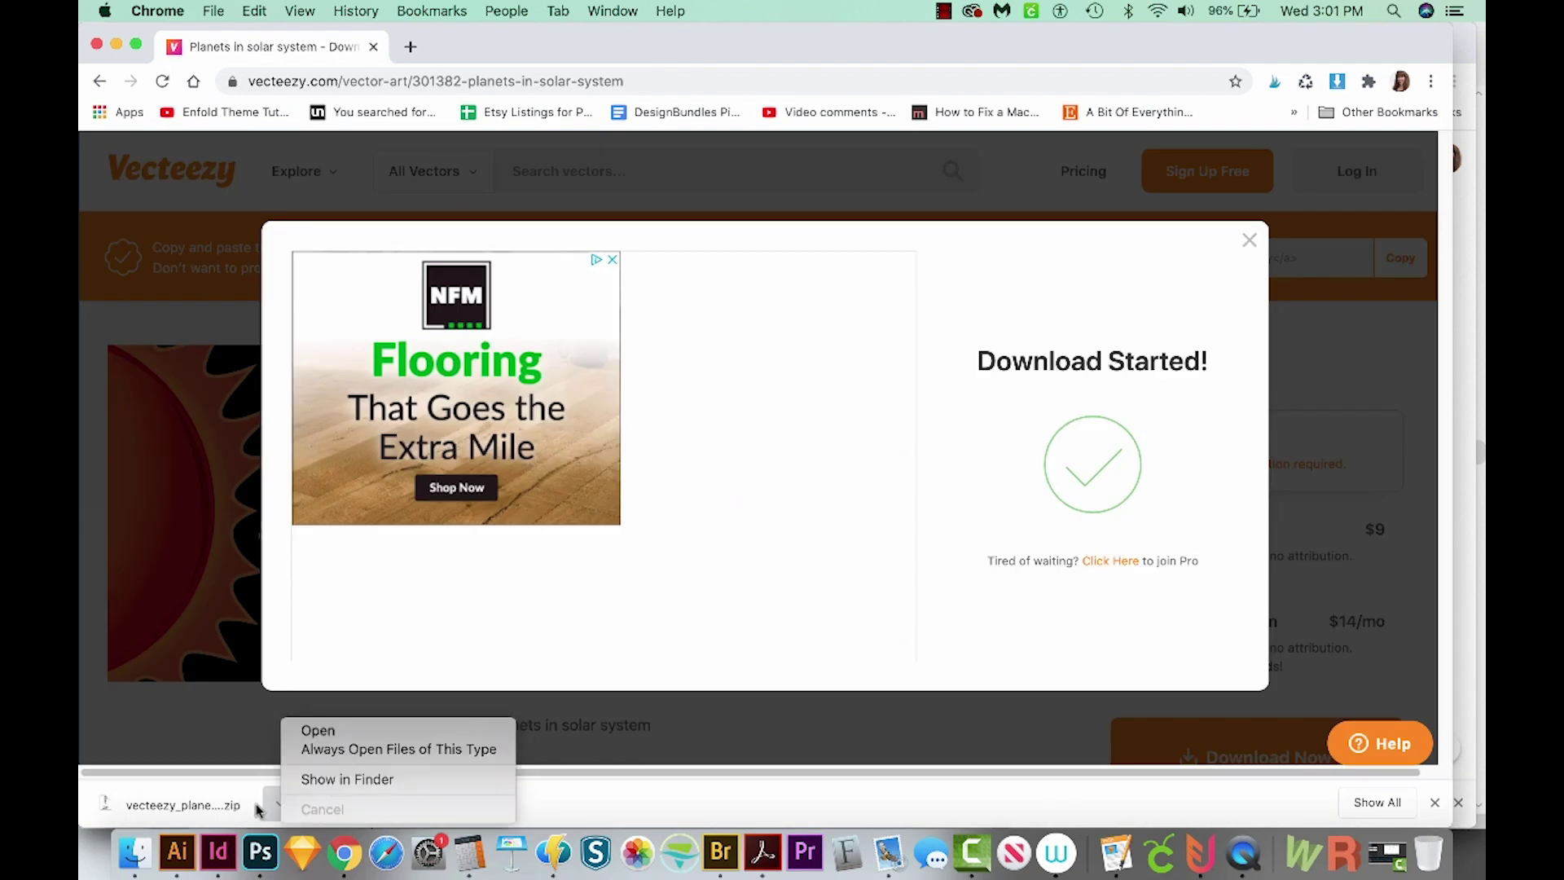
click(262, 808)
click(278, 806)
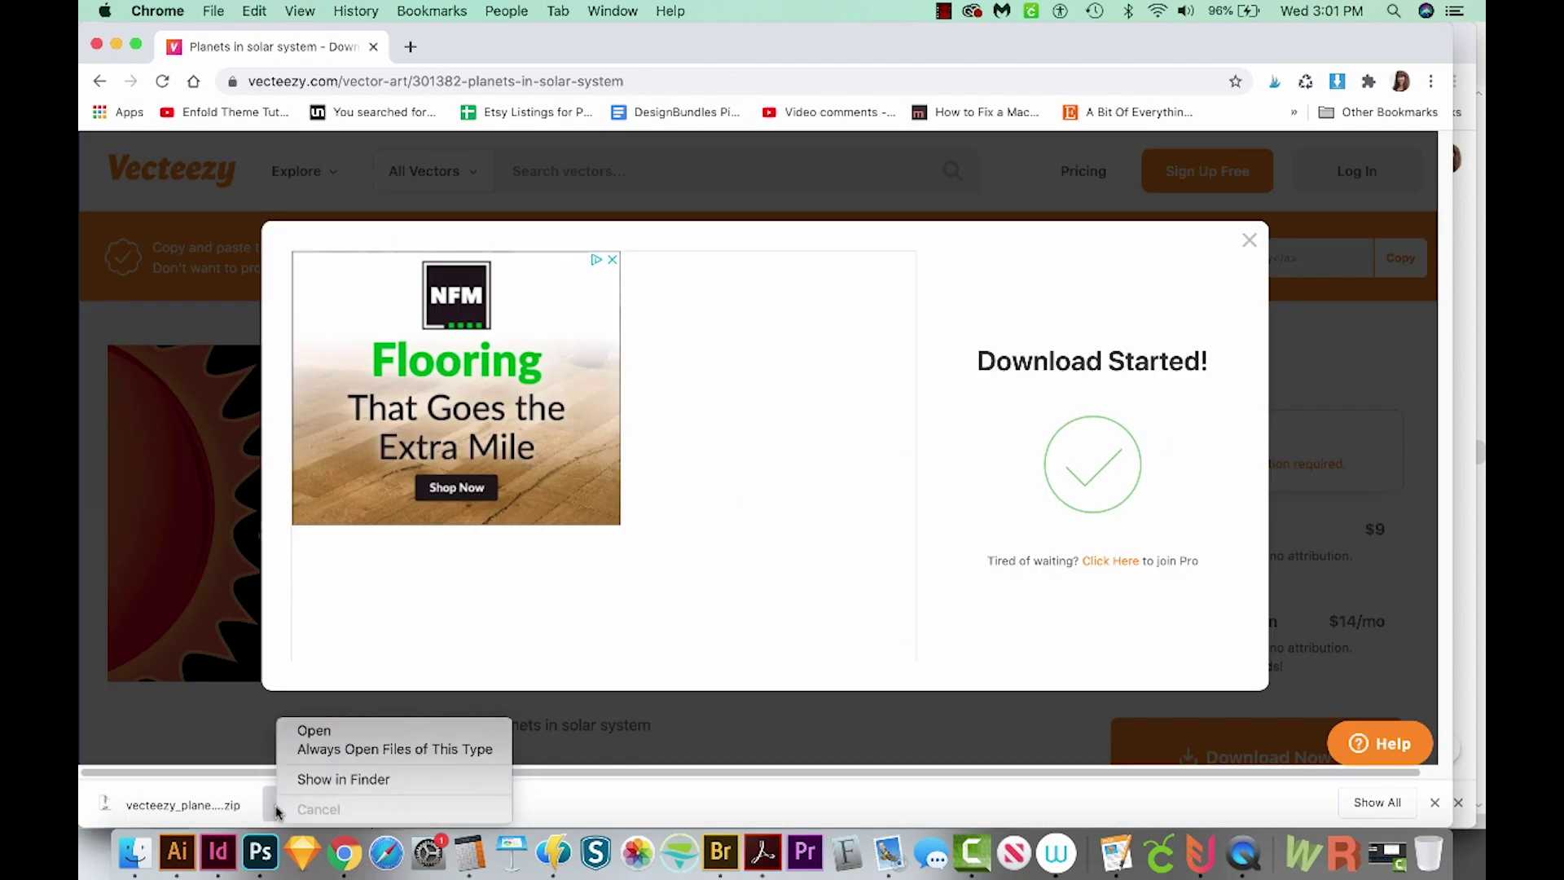
click(312, 779)
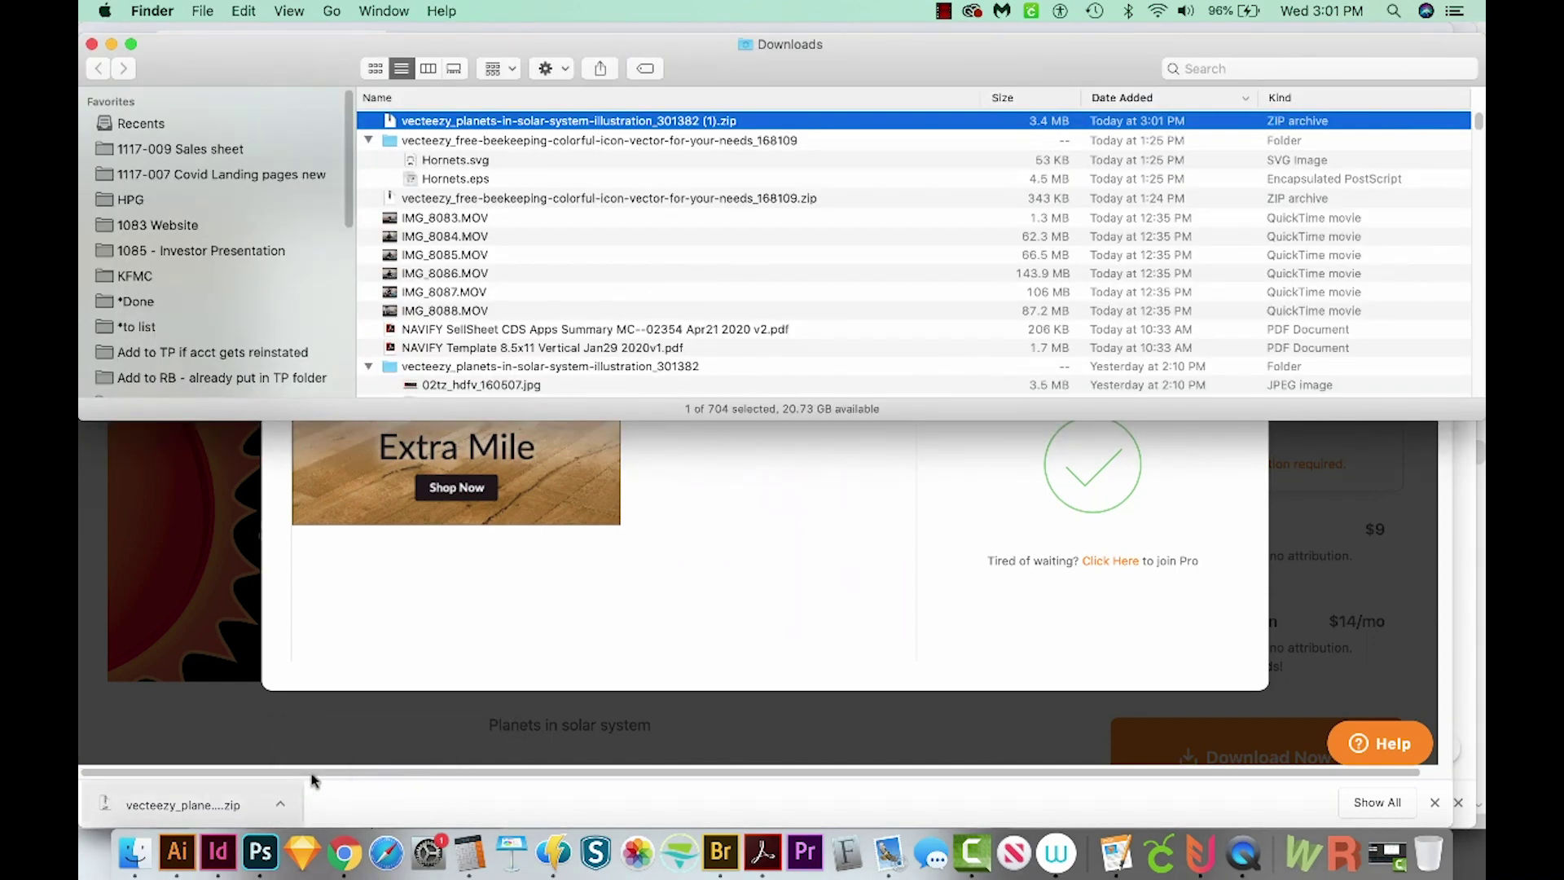
Unzip the downloaded planets archive and open 02tz_hdfv_160507.eps from its folder in Illustrator.
double_click(650, 124)
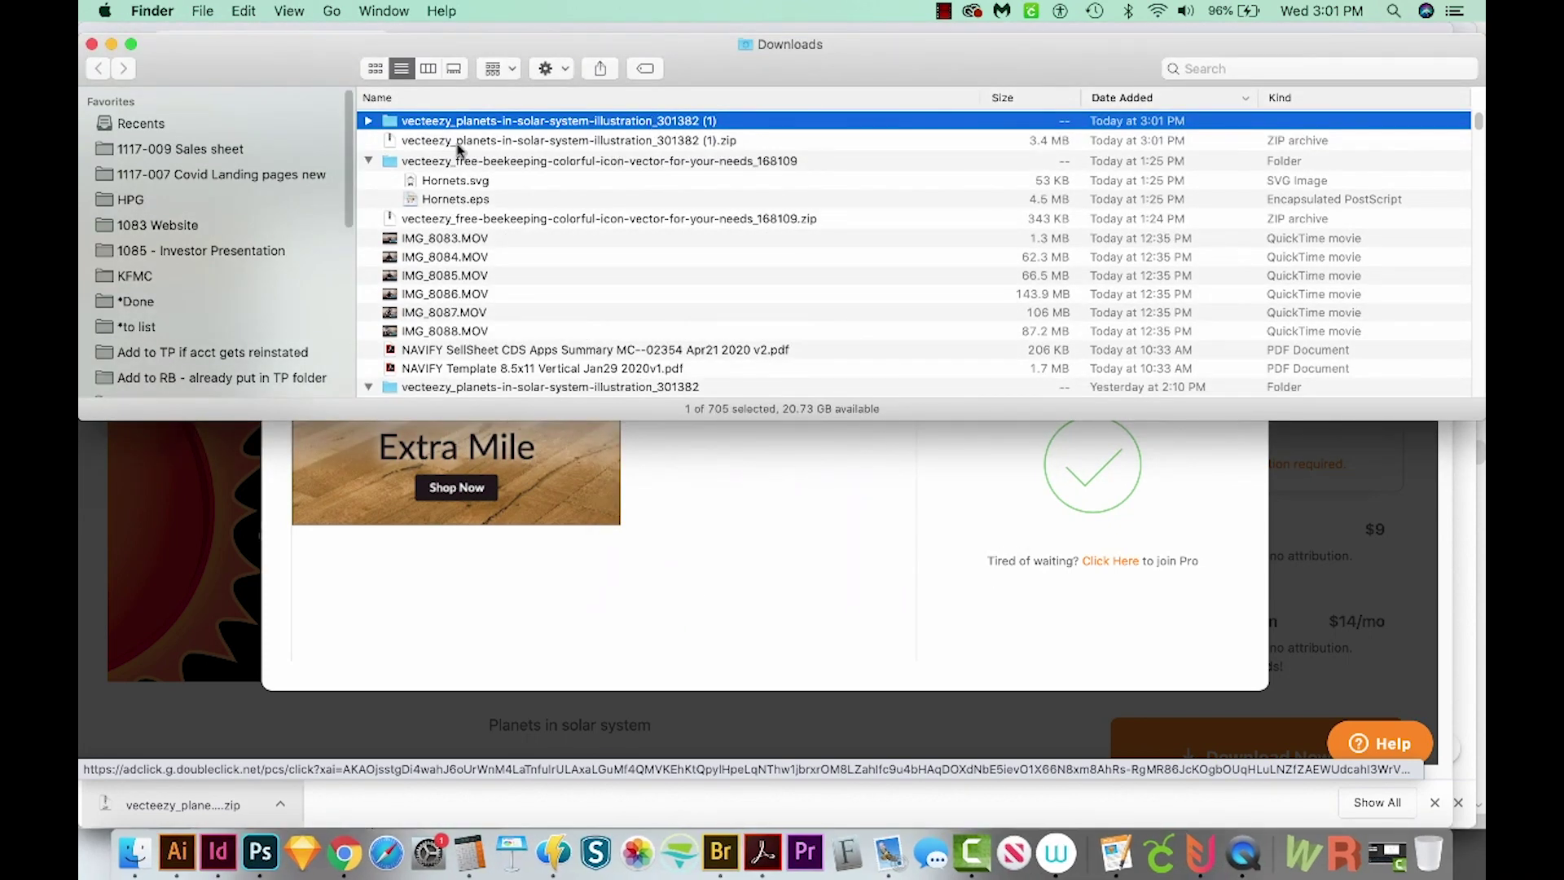
click(369, 122)
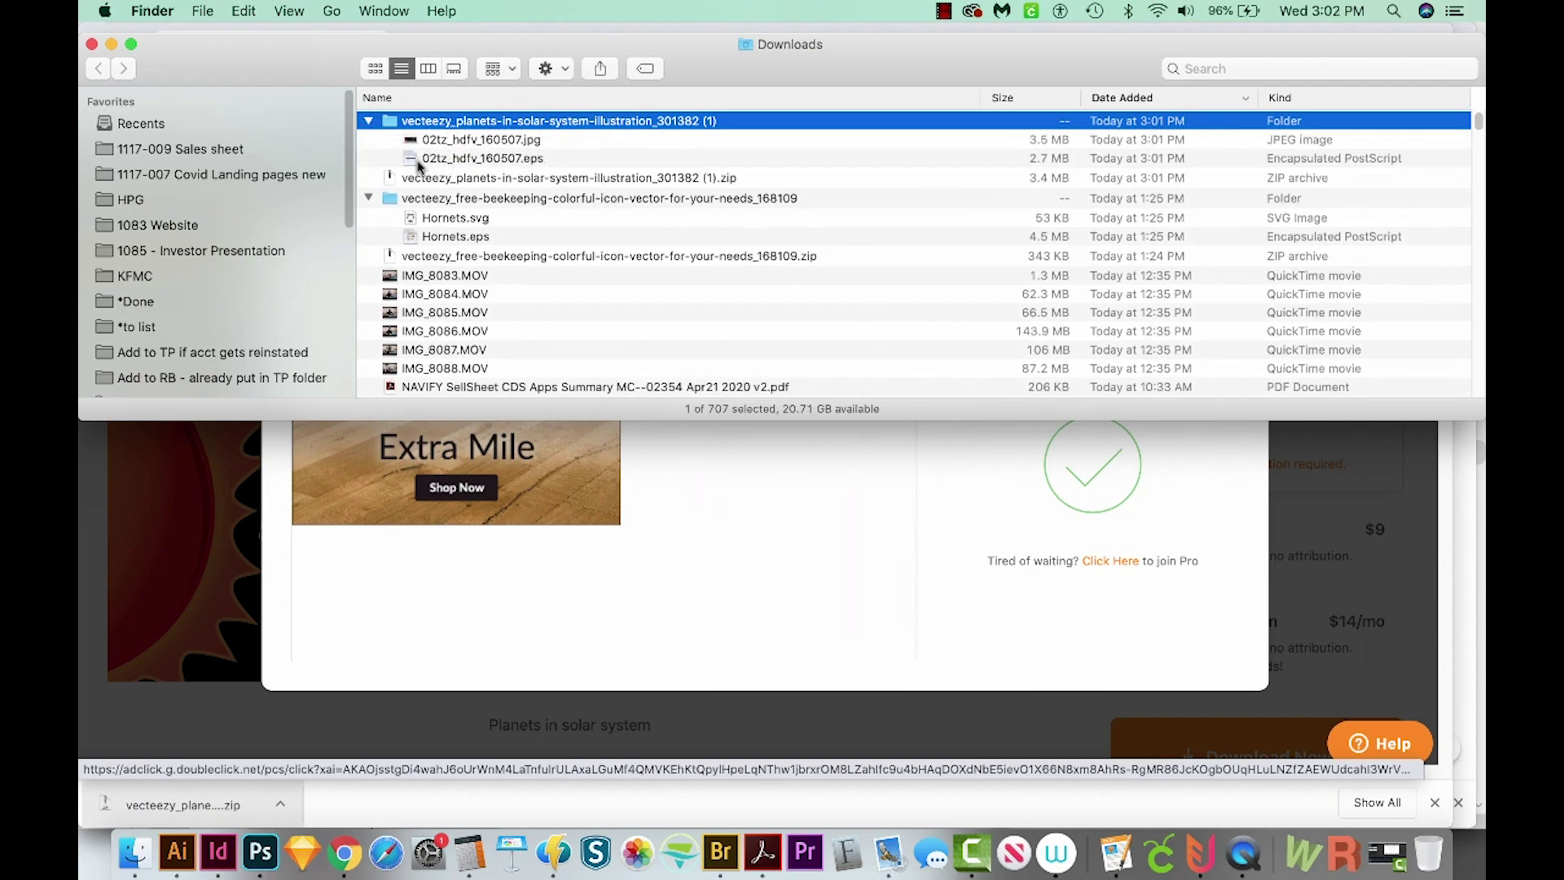
drag(413, 160, 174, 859)
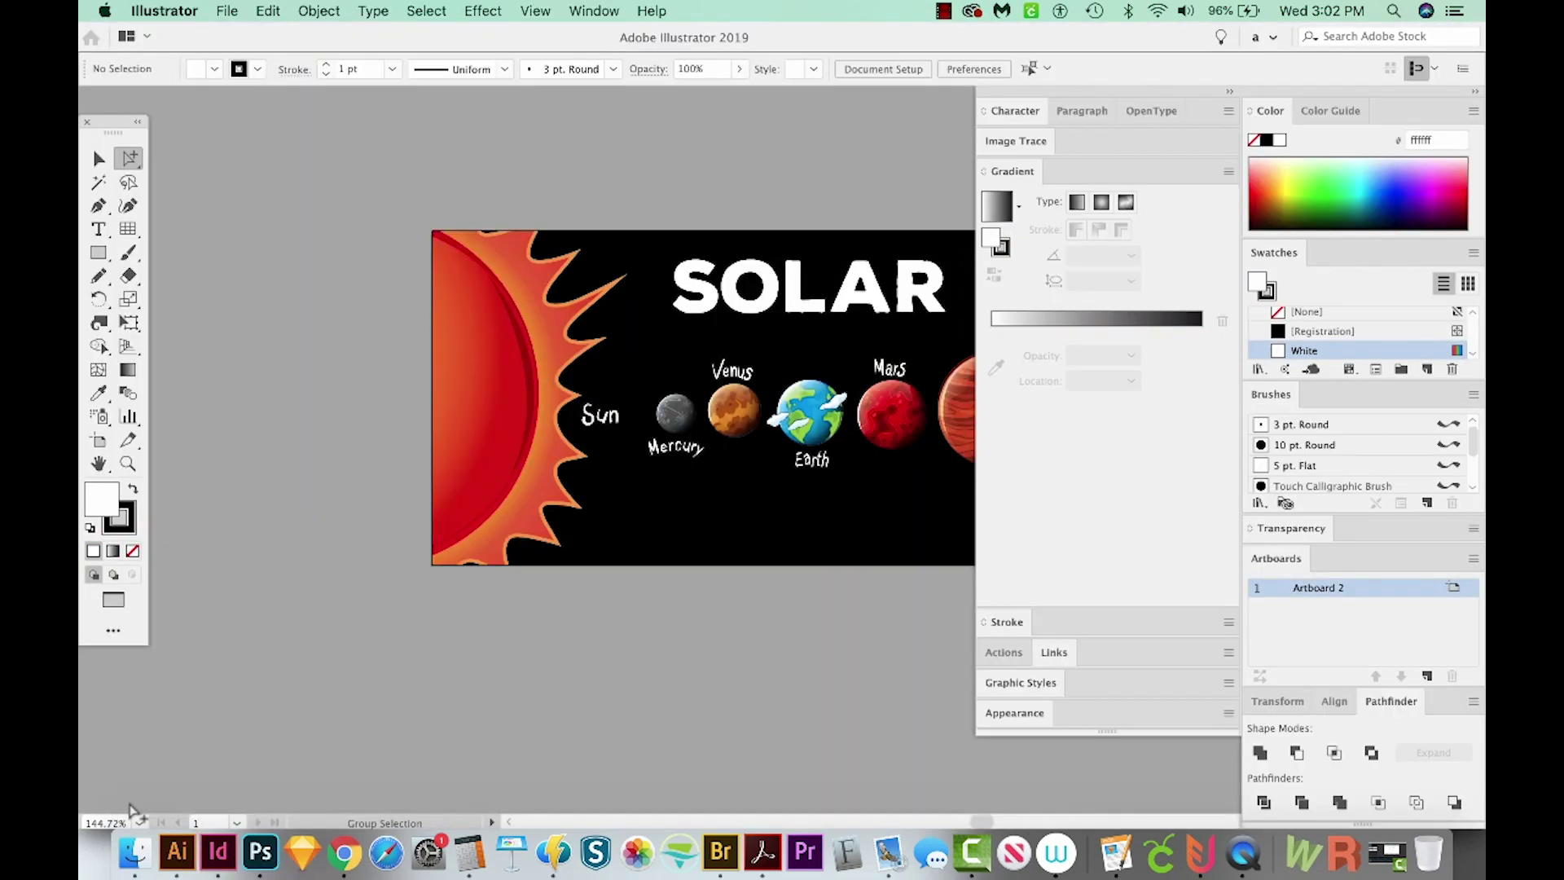
Select the planets together with the black background and cut them out of the solar system artwork.
drag(633, 541, 655, 479)
click(942, 534)
key(super+minus)
key(super+minus)
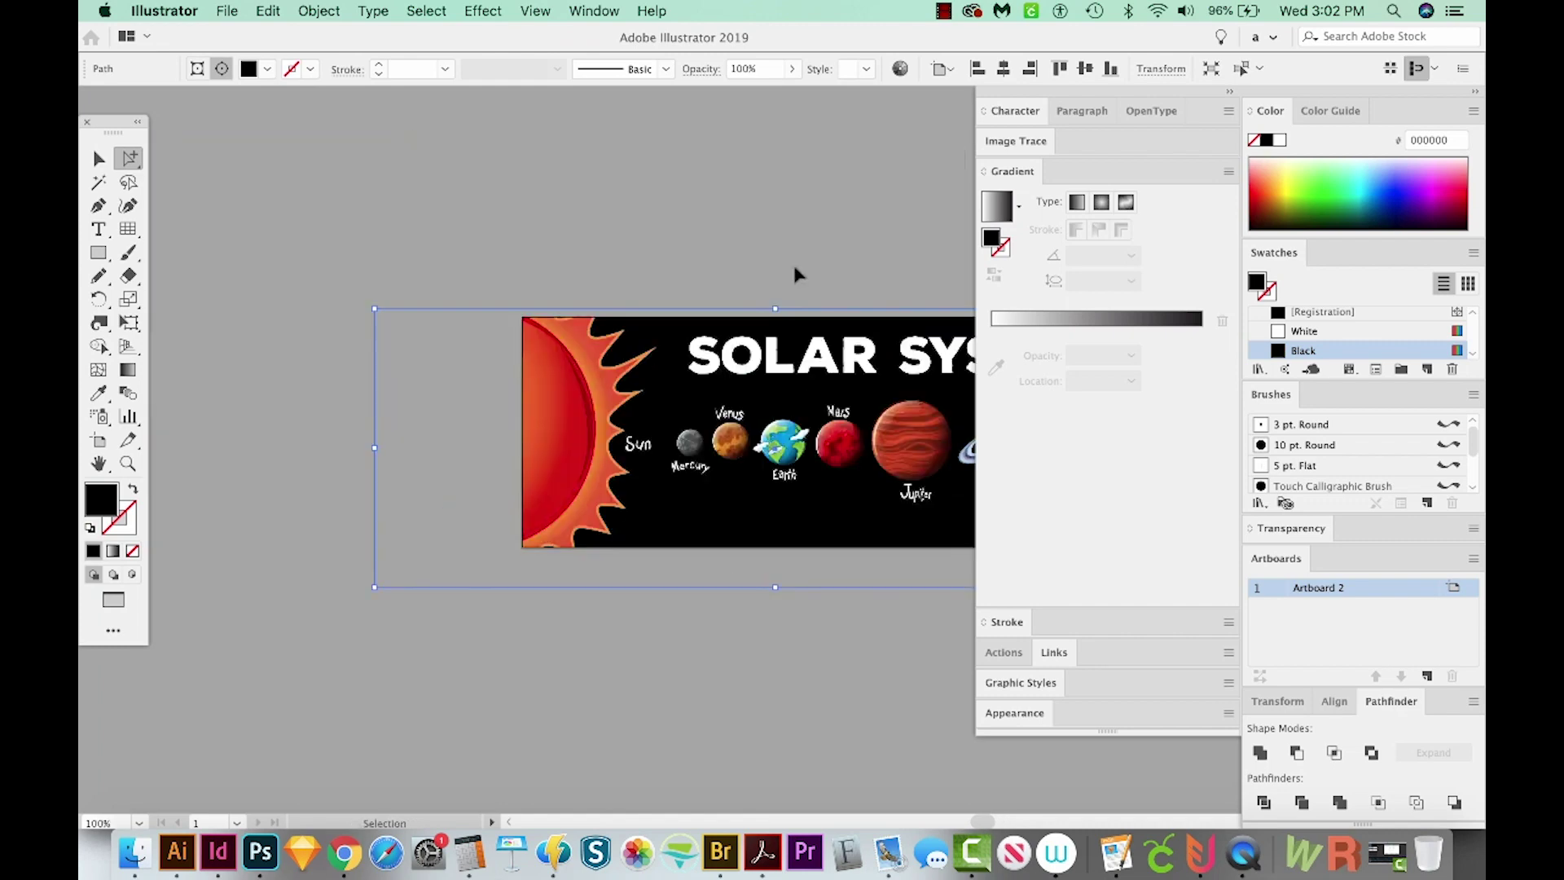
key(space)
drag(687, 440, 505, 376)
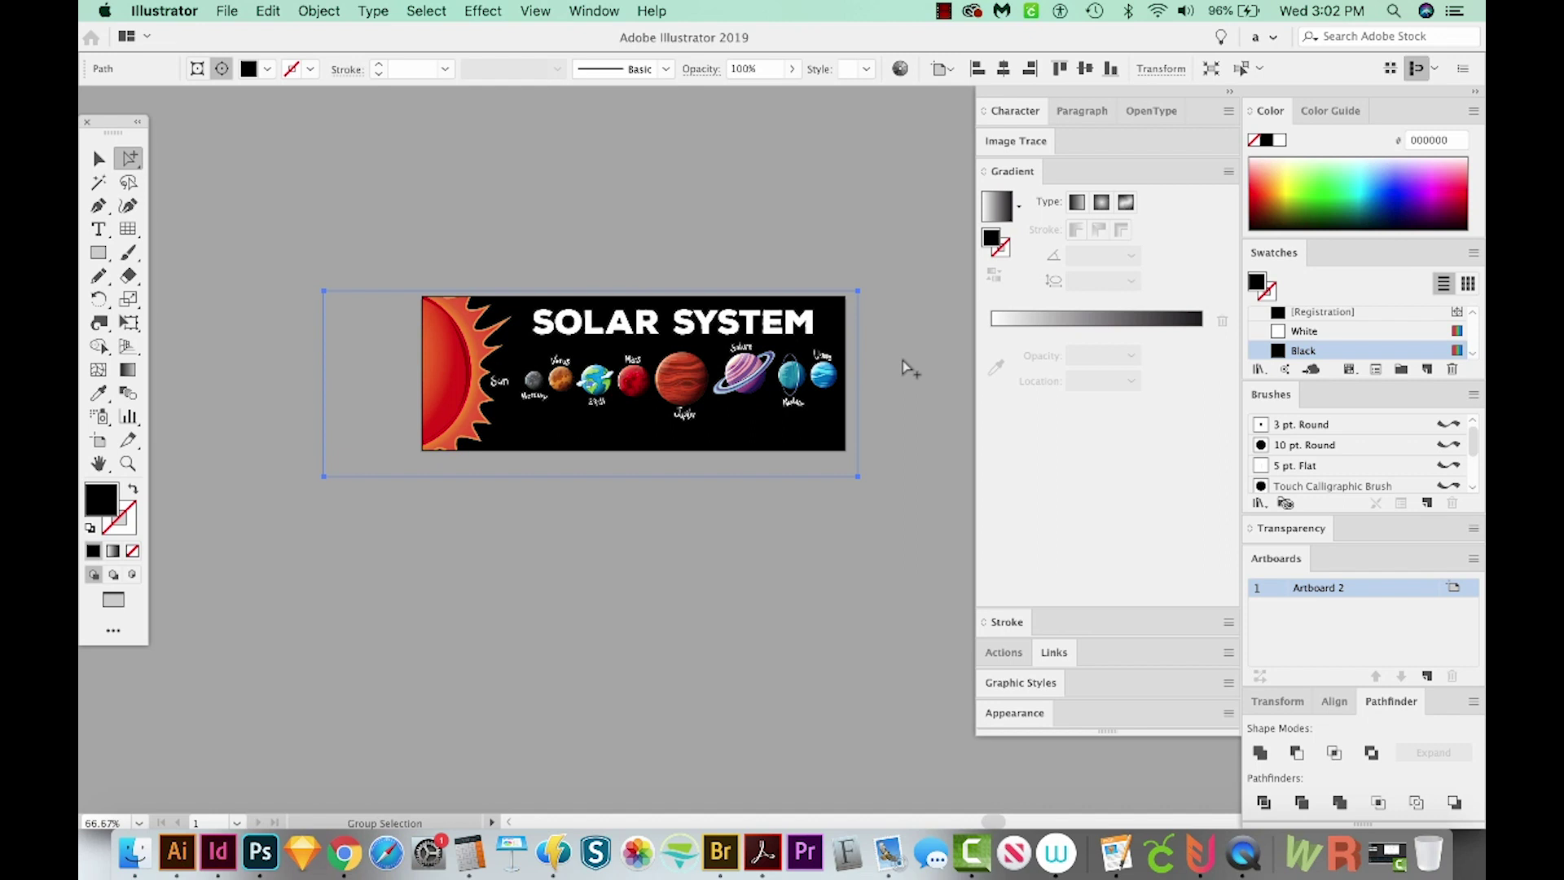
drag(899, 352, 521, 425)
key(super+z)
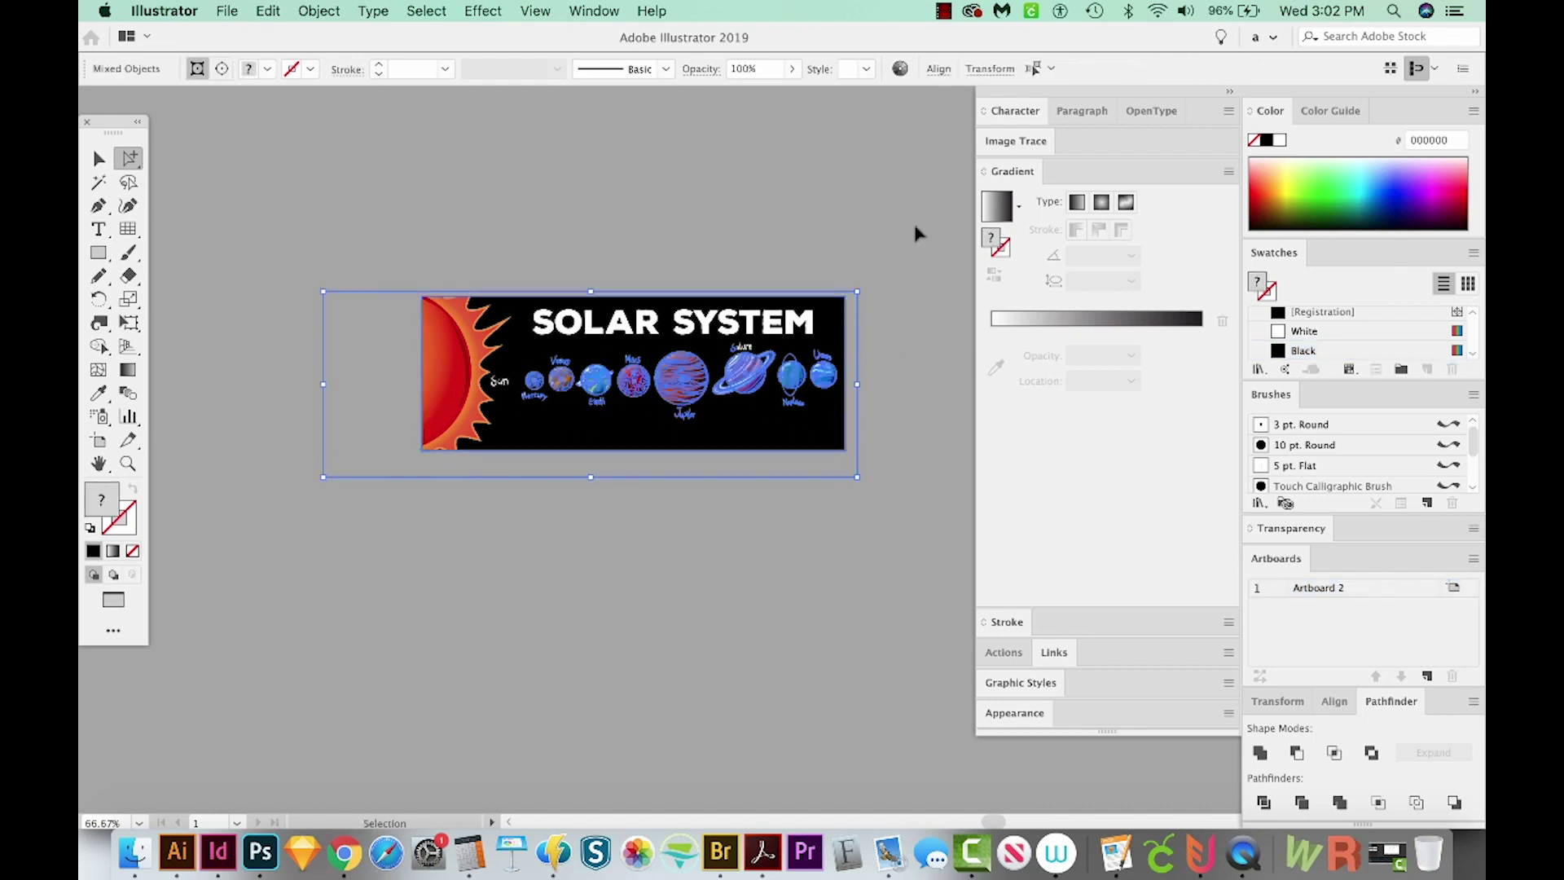
key(super+x)
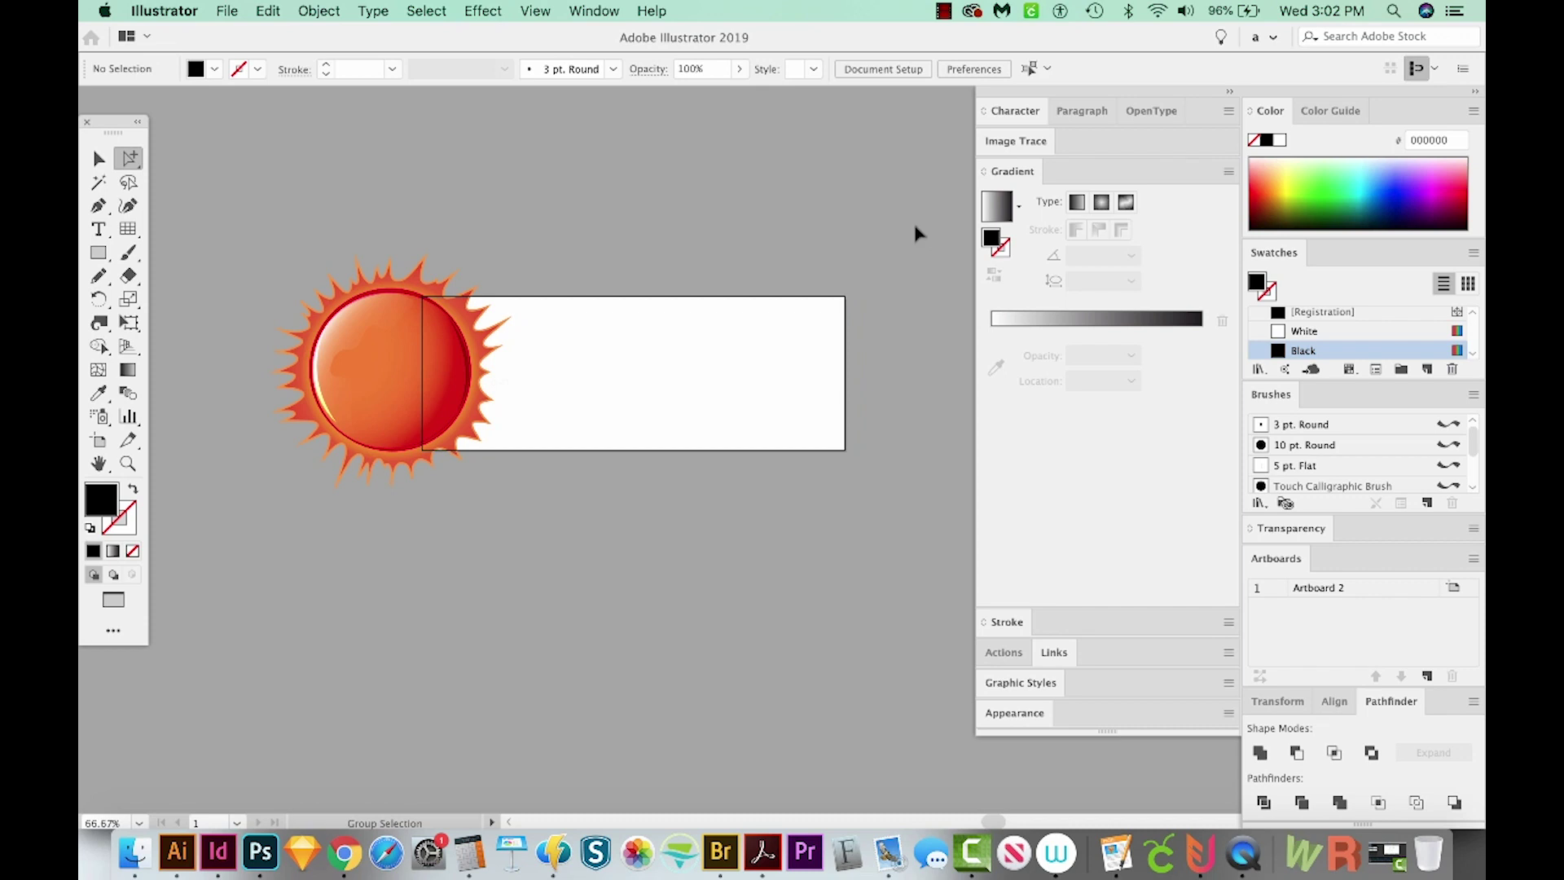
Delete the remaining sun and SOLAR SYSTEM title, and restore the cut planets and black background in their original place.
key(super+a)
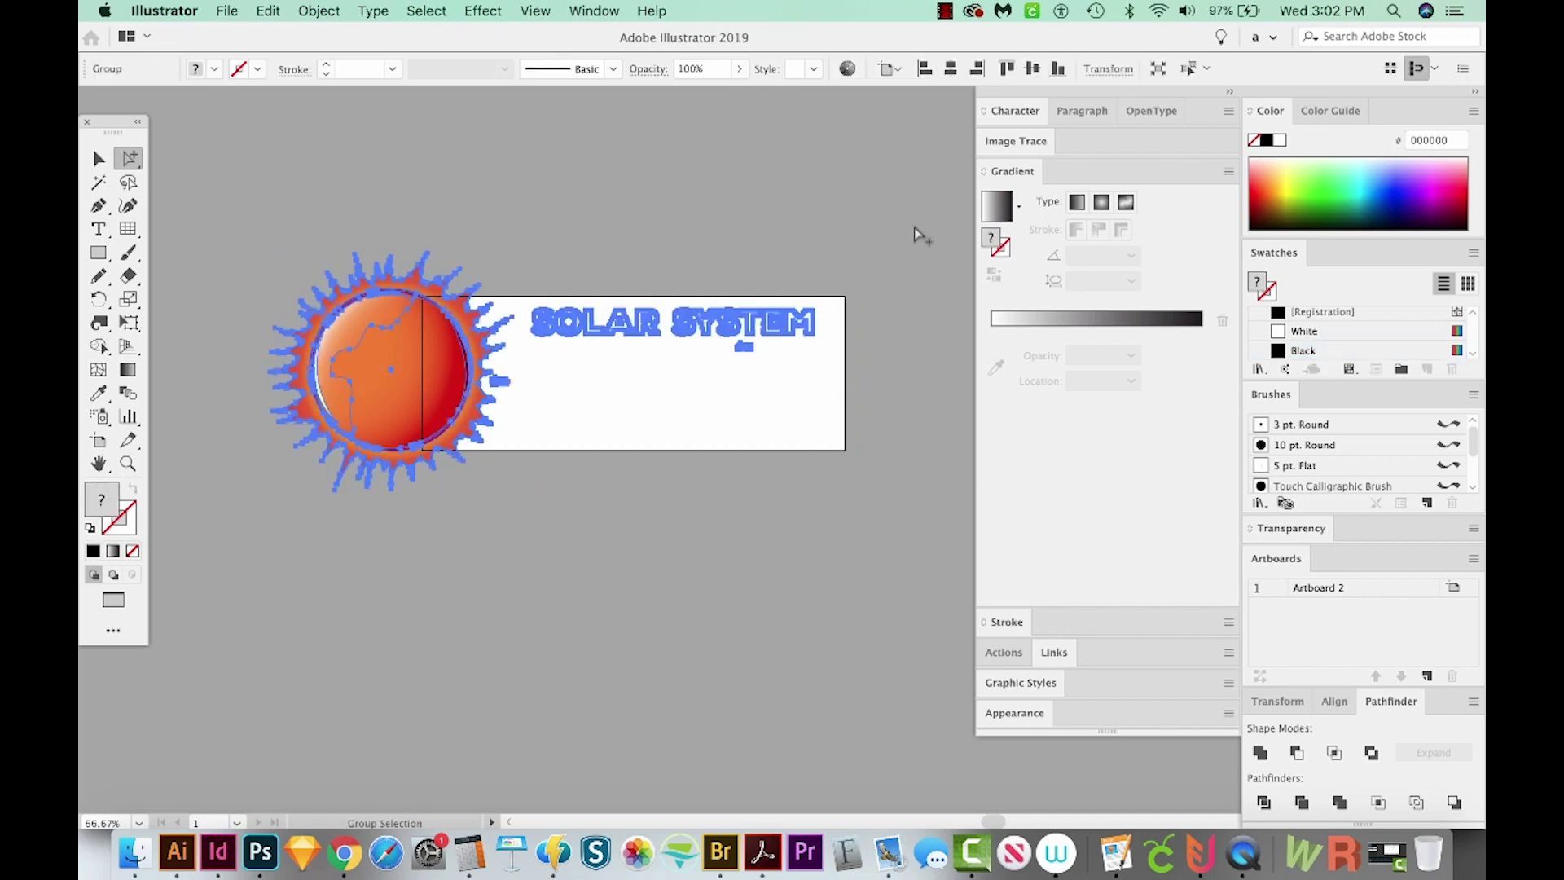
key(super+z)
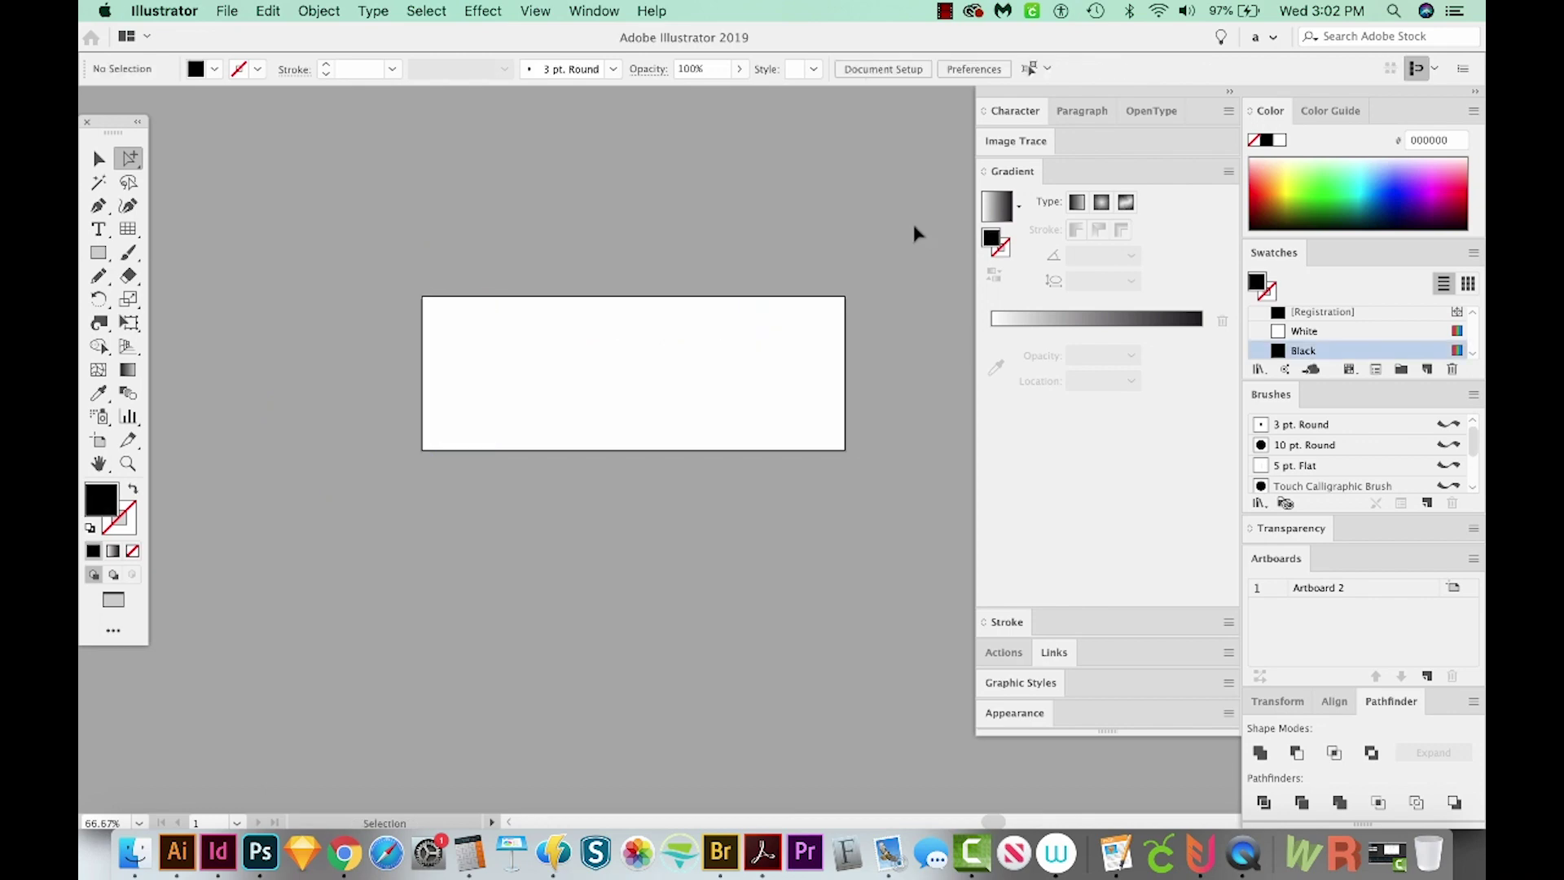
key(super+z)
click(913, 228)
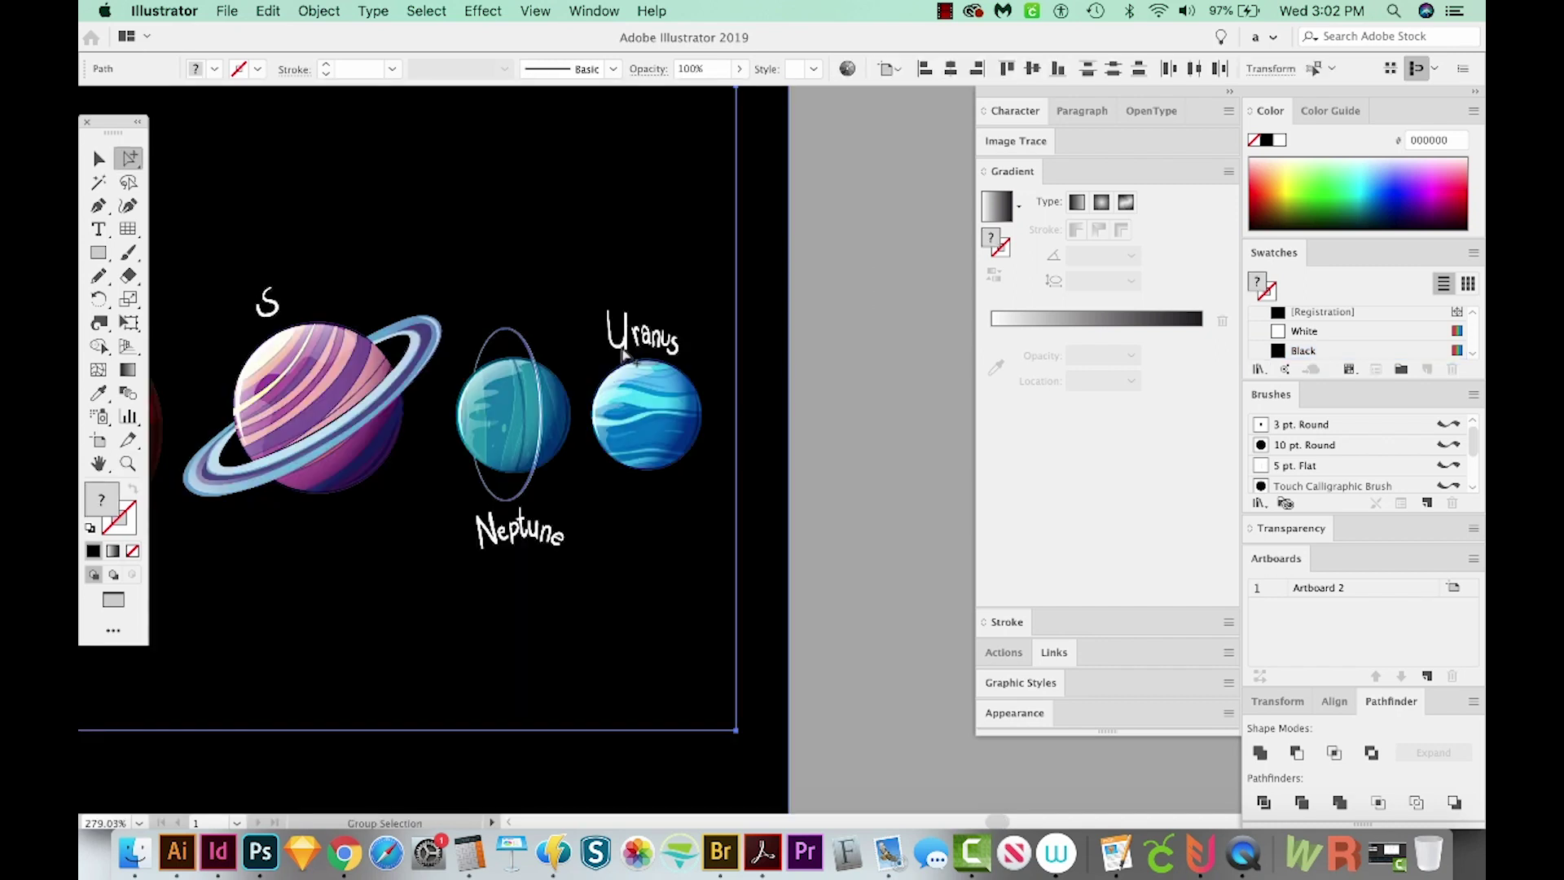
Delete the Uranus and Neptune labels and the leftover letter S above Saturn.
click(622, 354)
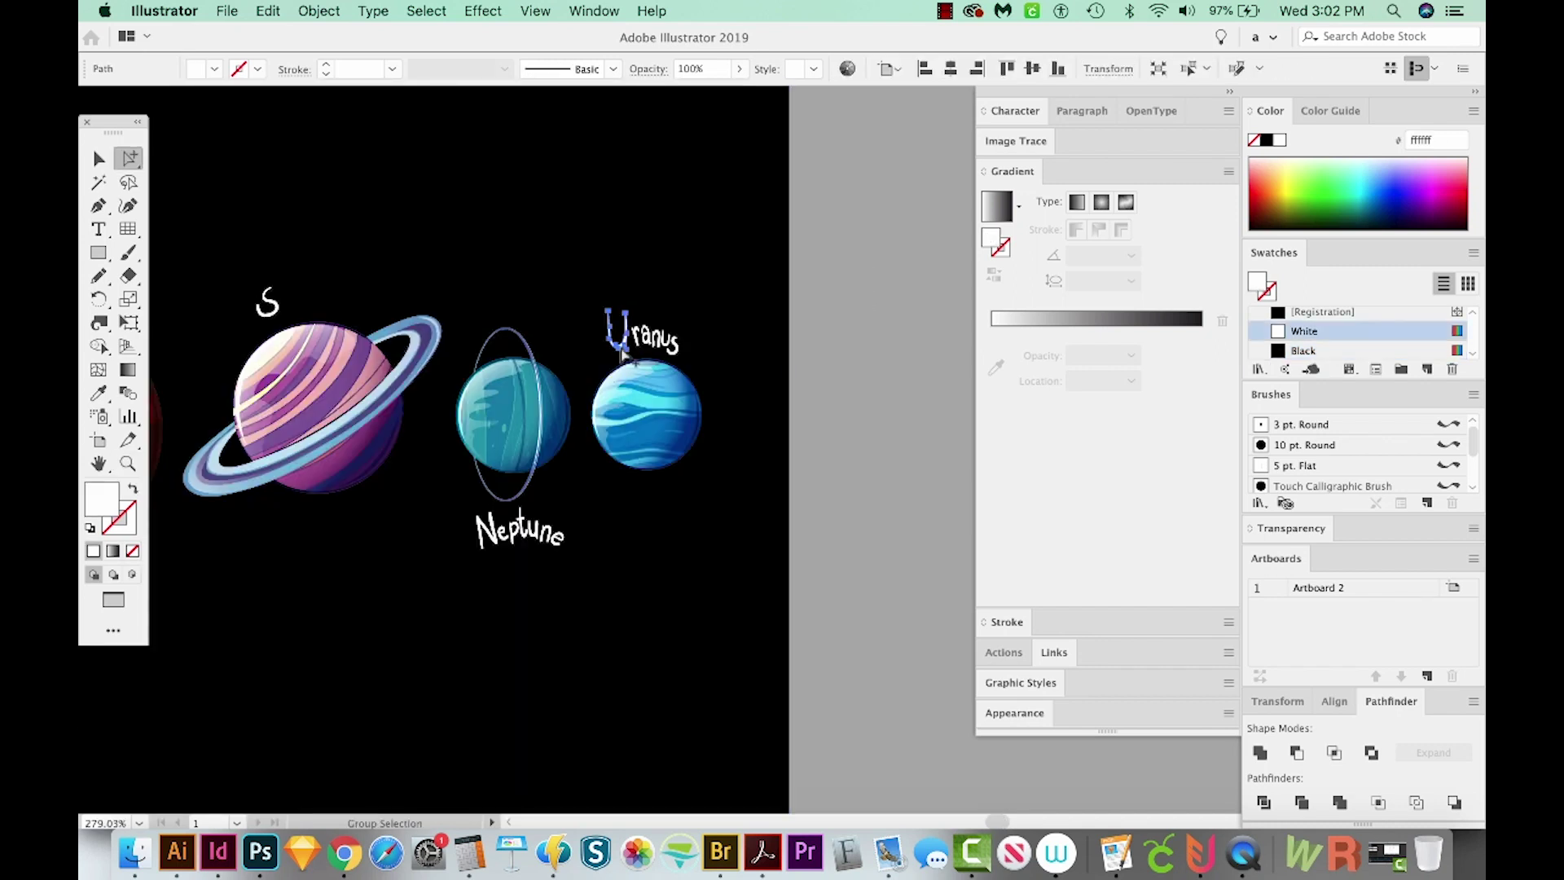
click(623, 352)
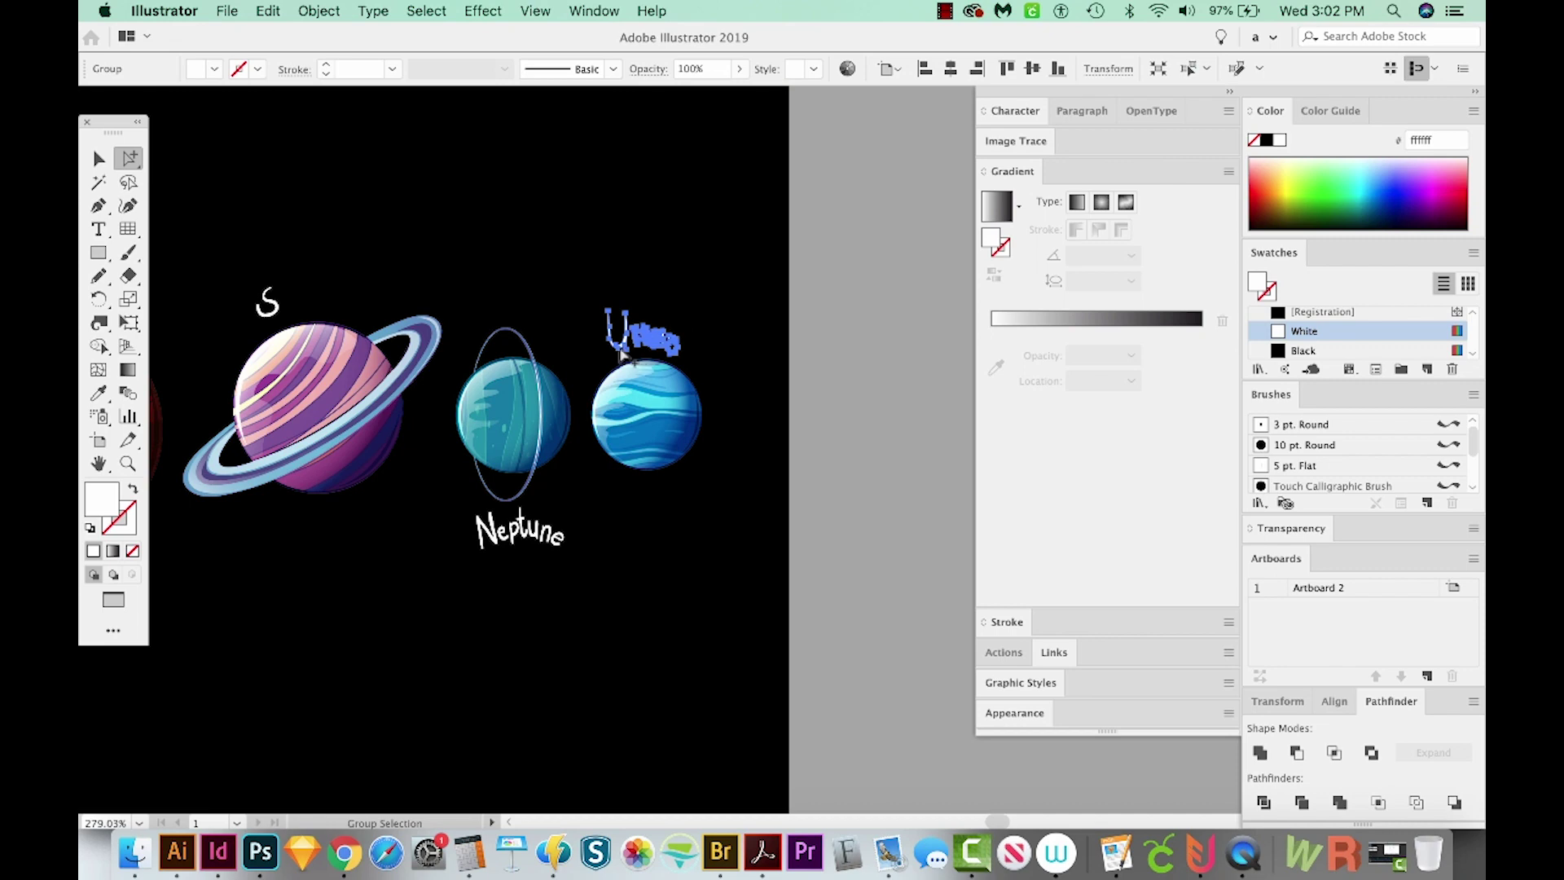
key(Delete)
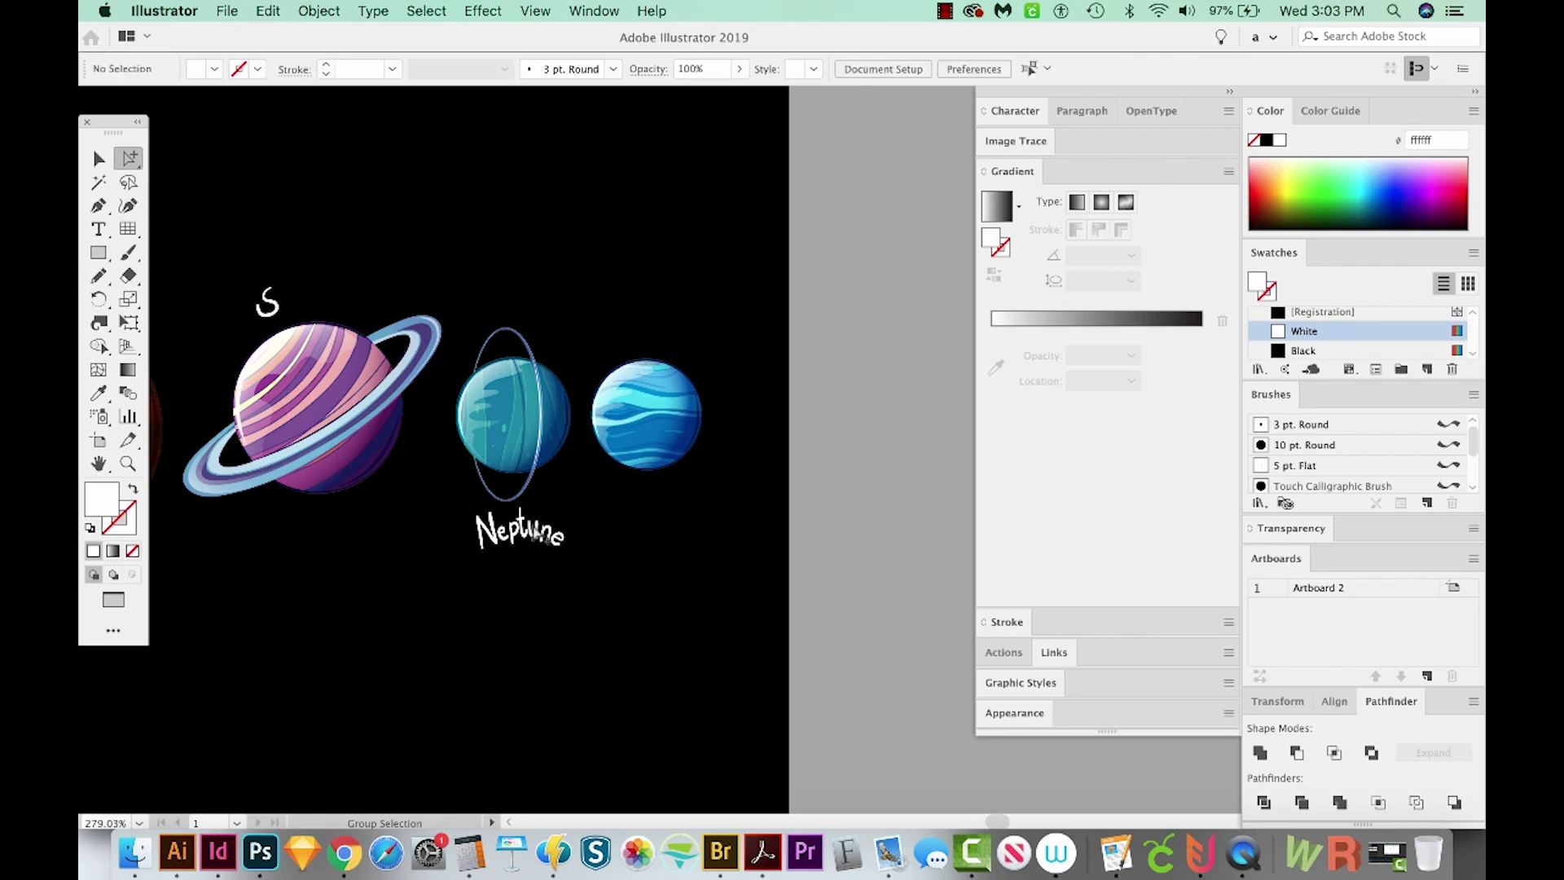
click(528, 532)
click(528, 532)
key(Delete)
click(557, 540)
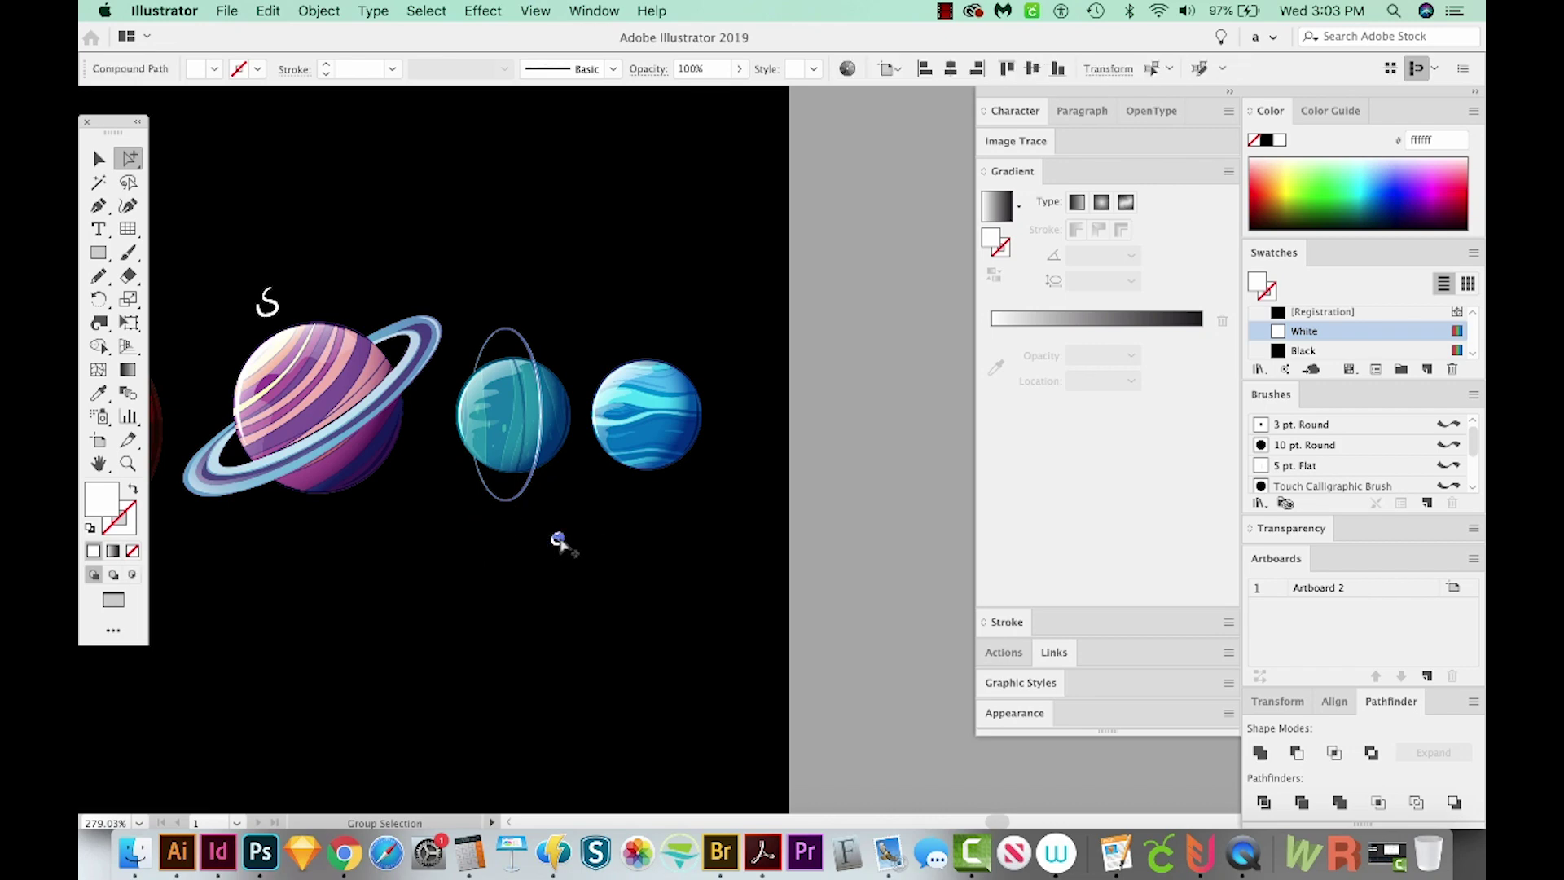
key(Delete)
click(273, 305)
key(Delete)
Delete the name labels of Jupiter, Mars, Earth, Venus and Mercury.
drag(276, 307, 809, 319)
double_click(574, 592)
key(Delete)
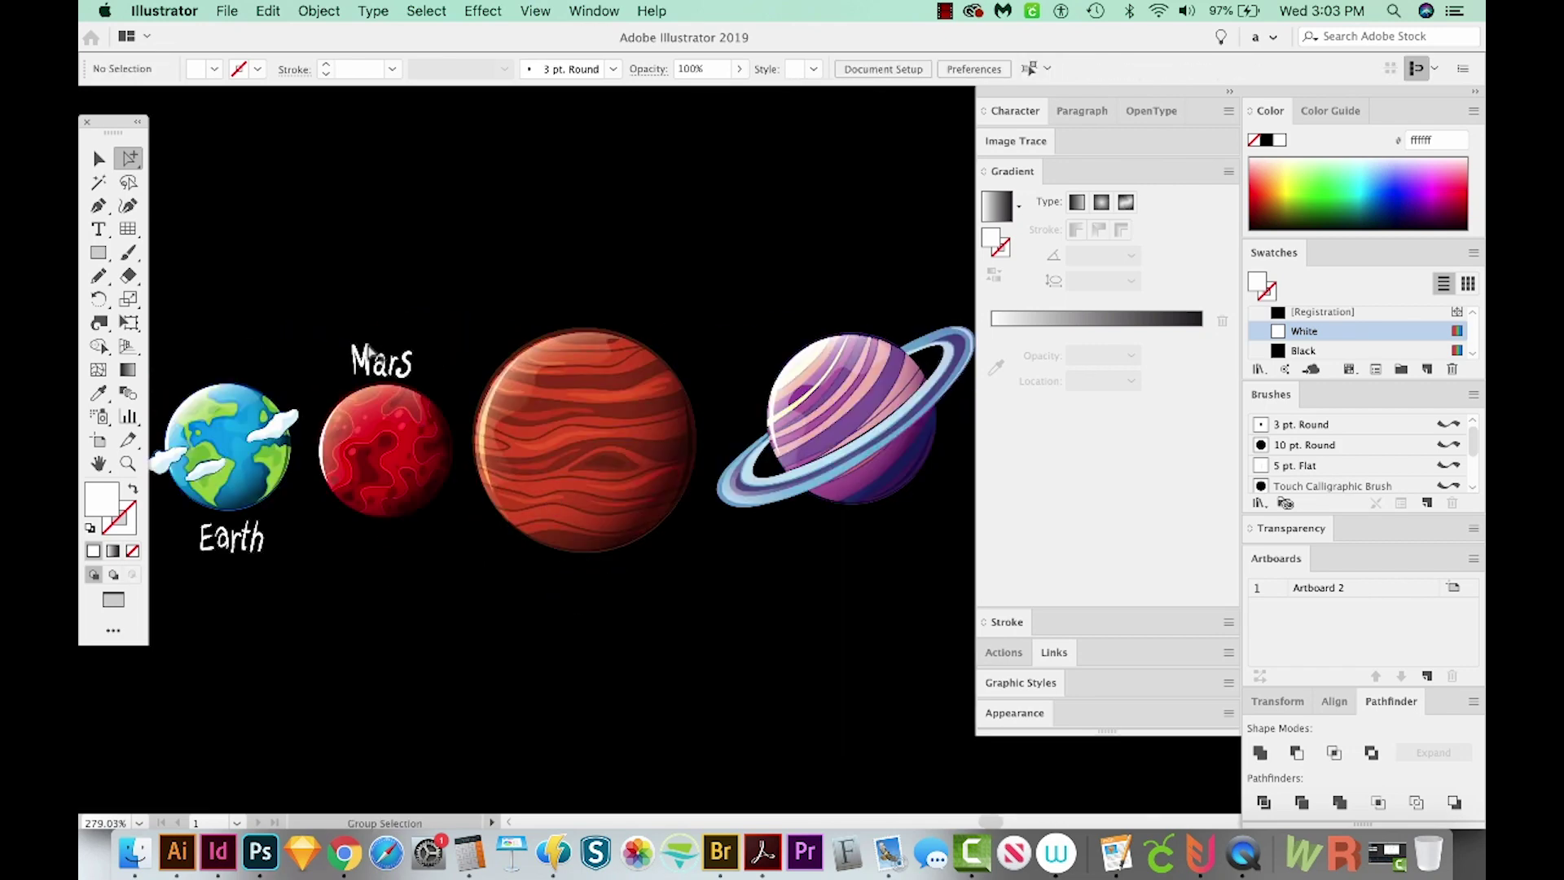
double_click(369, 351)
key(Delete)
double_click(259, 542)
key(Delete)
drag(329, 568, 733, 560)
double_click(450, 372)
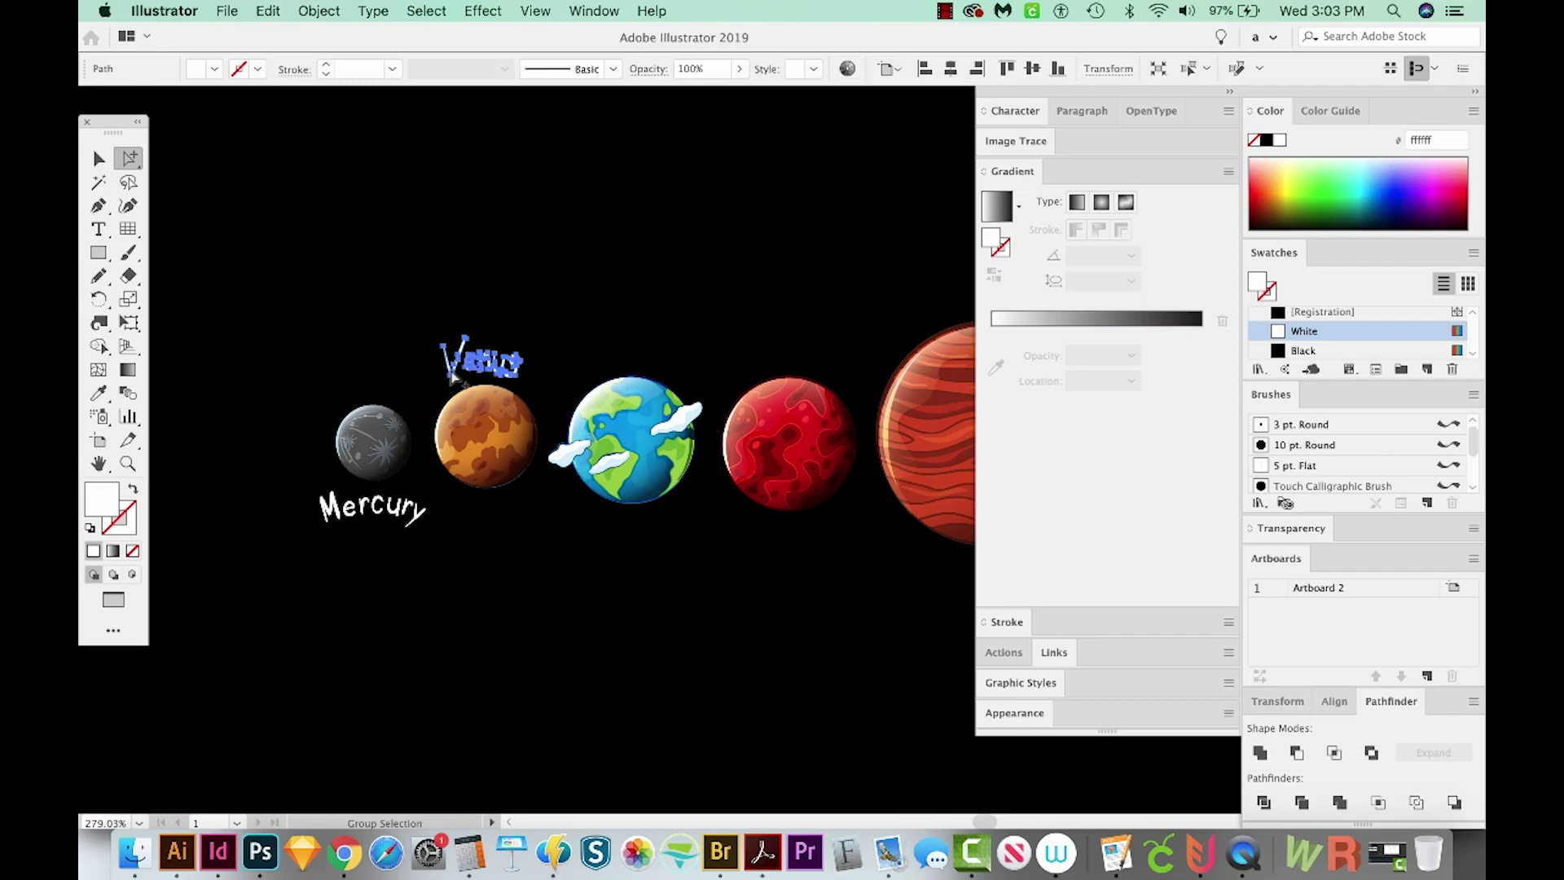
key(Delete)
click(326, 505)
key(Delete)
Delete the black background rectangle behind the row of planets.
key(super+0)
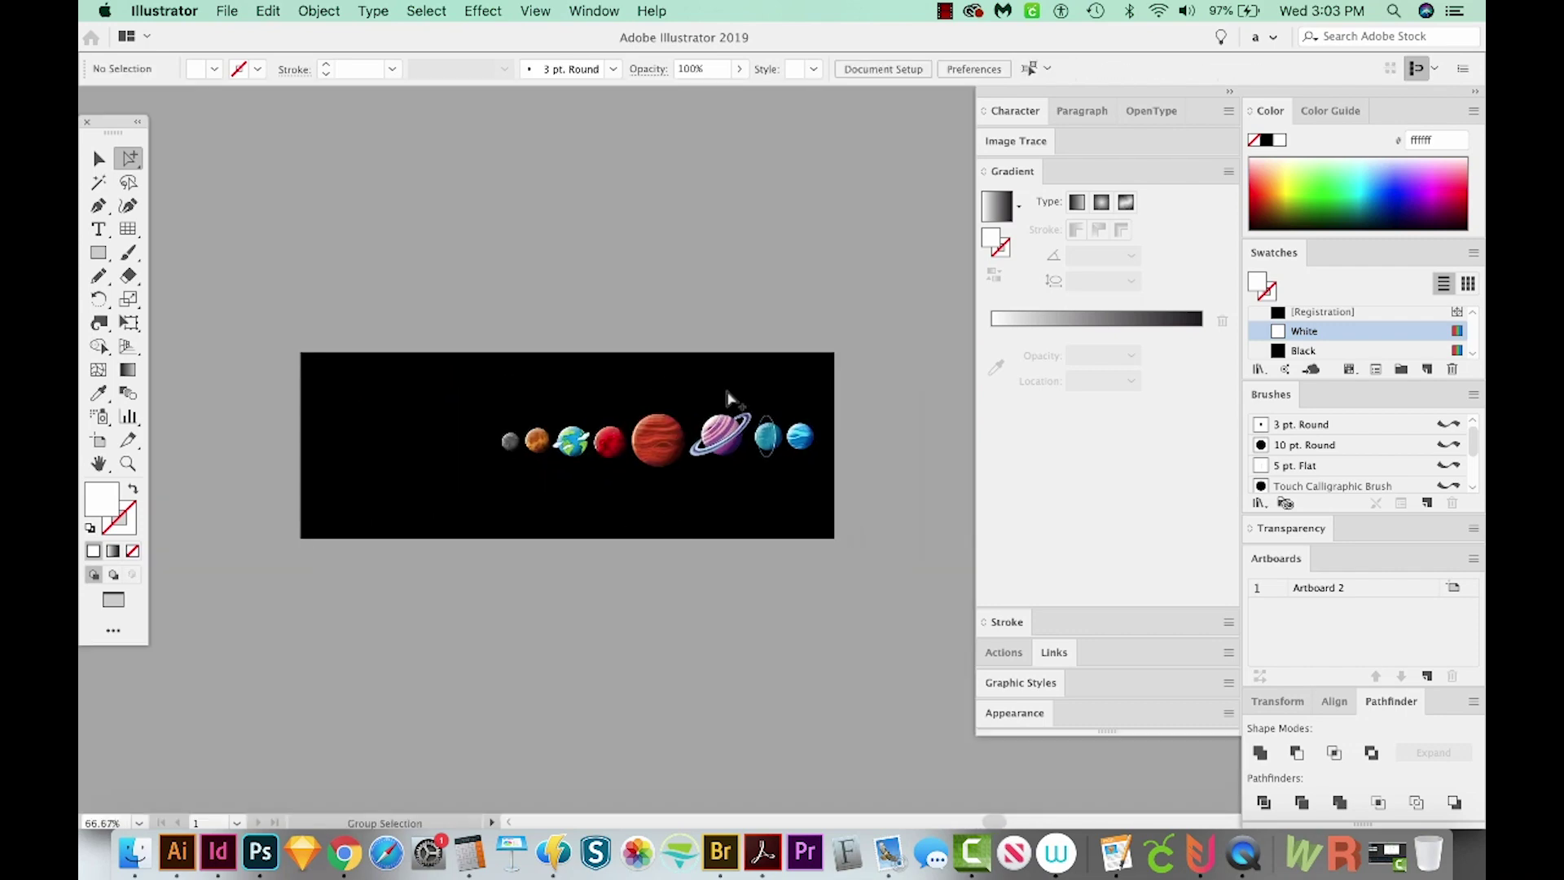
click(501, 392)
key(Delete)
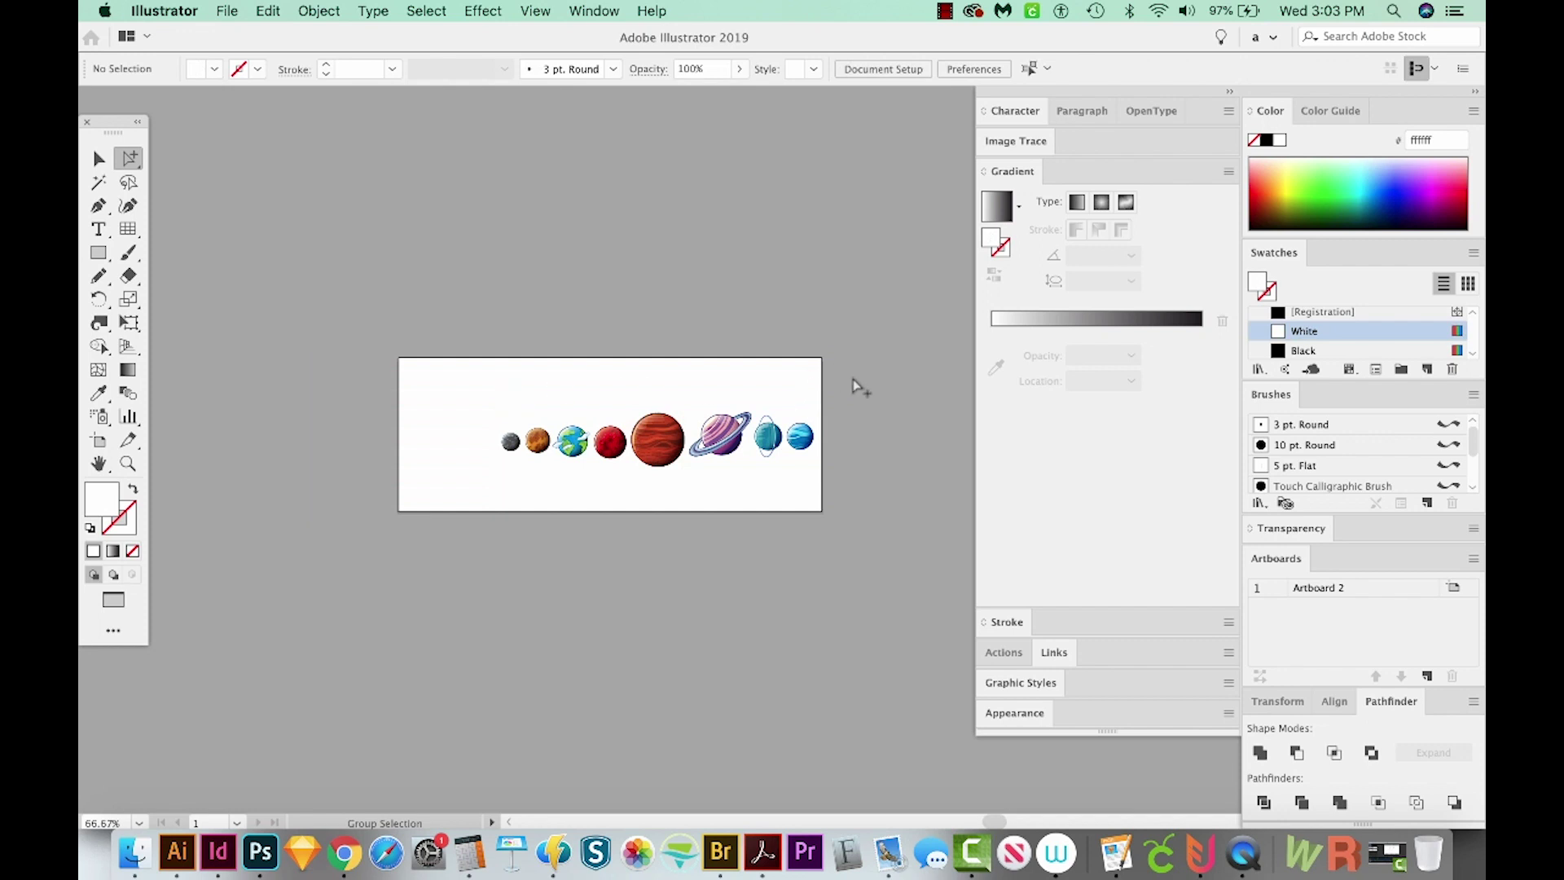
Select the whole row of planets and switch back to the wave illustration document.
key(v)
drag(868, 377, 445, 488)
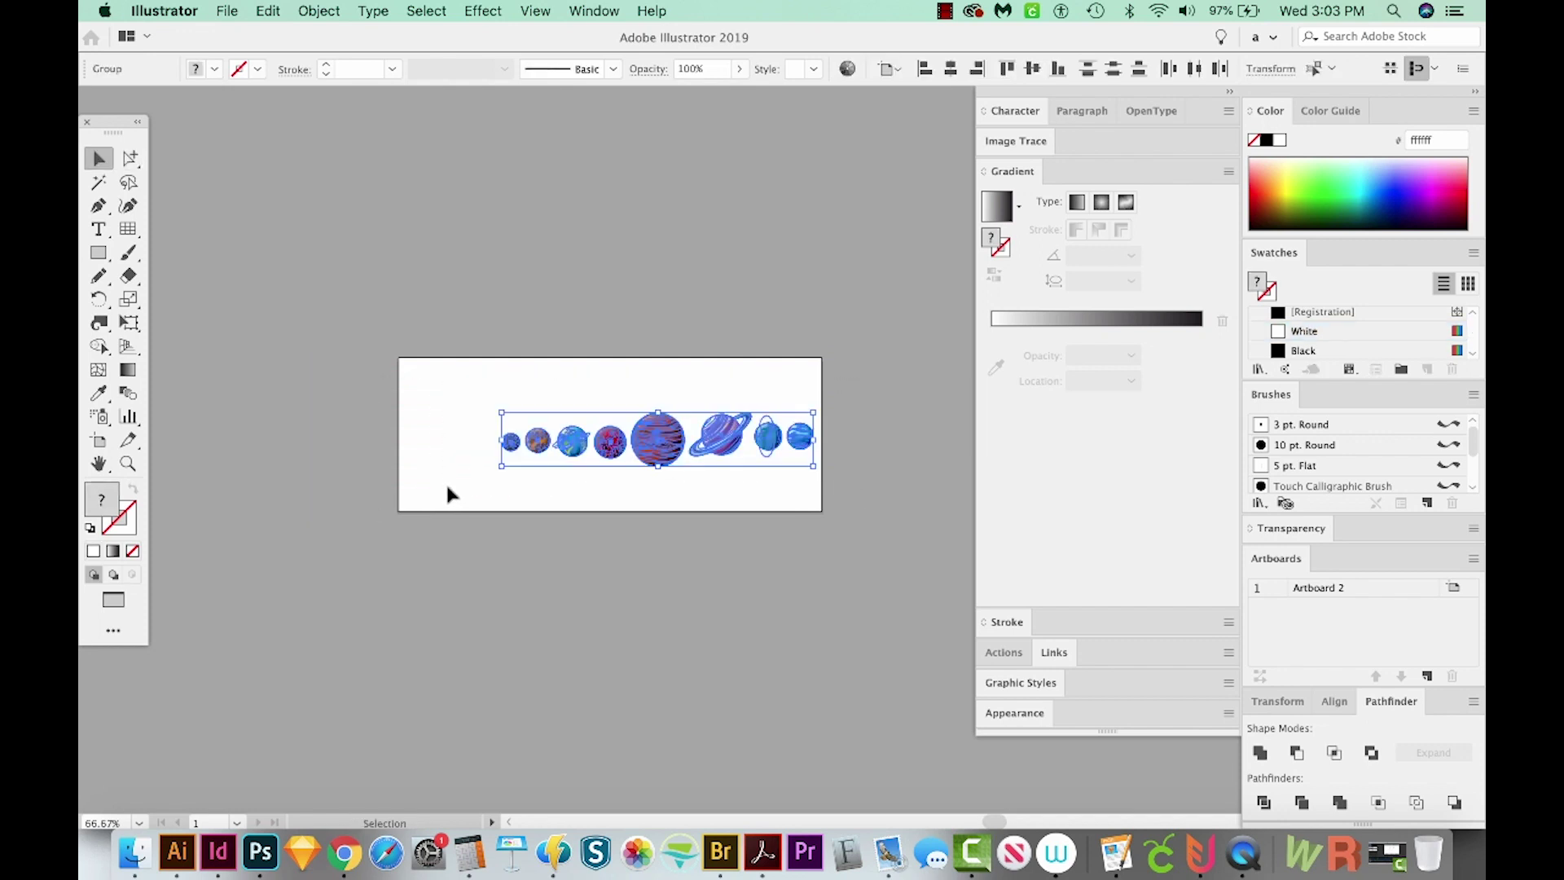
key(super+g)
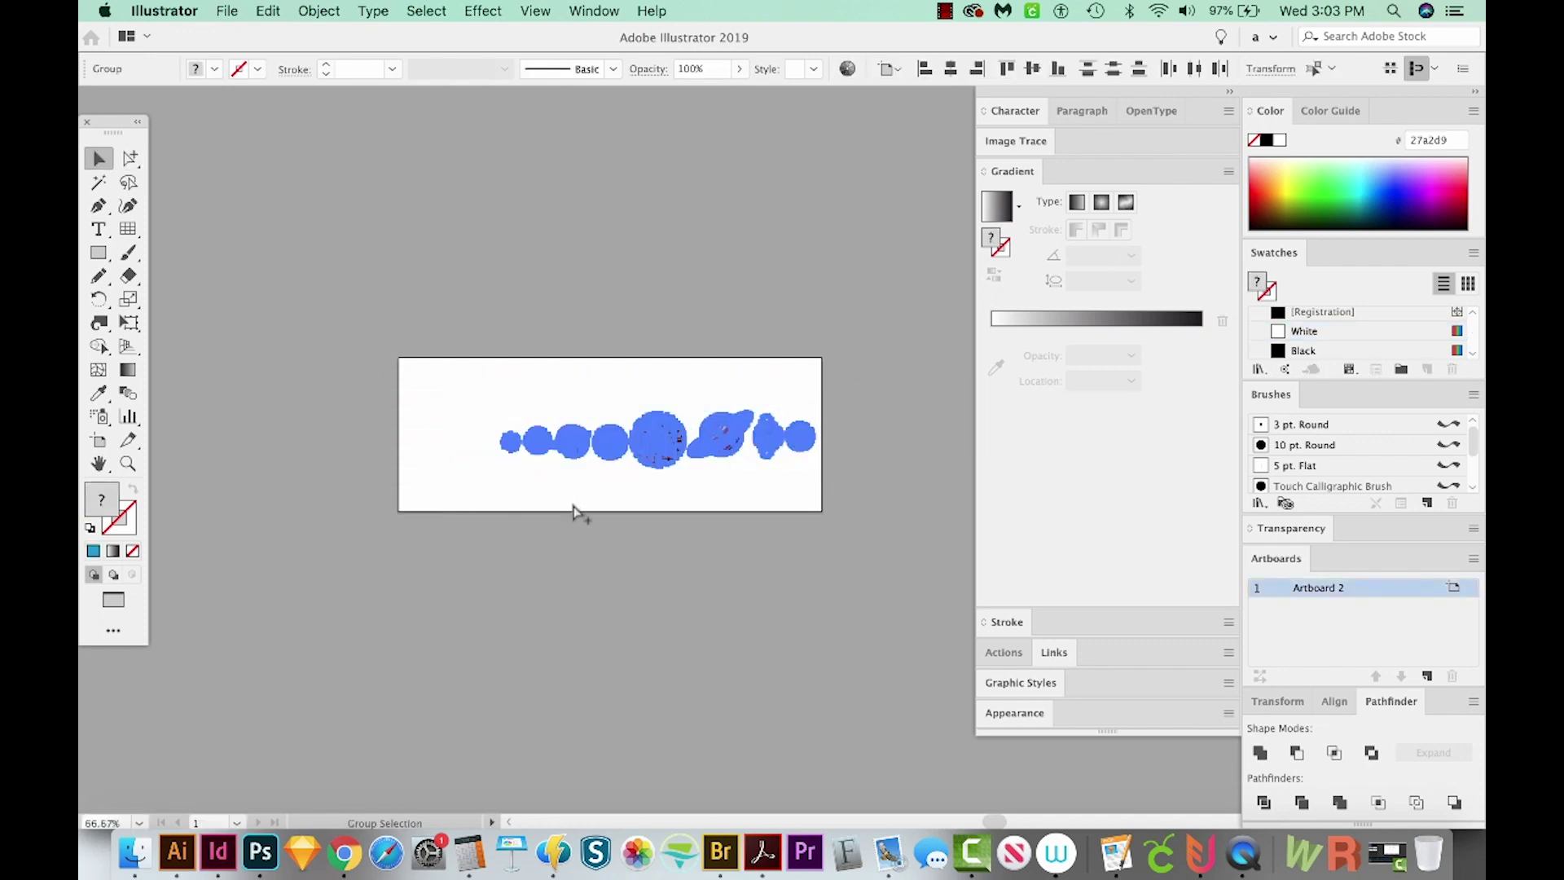
key(super+grave)
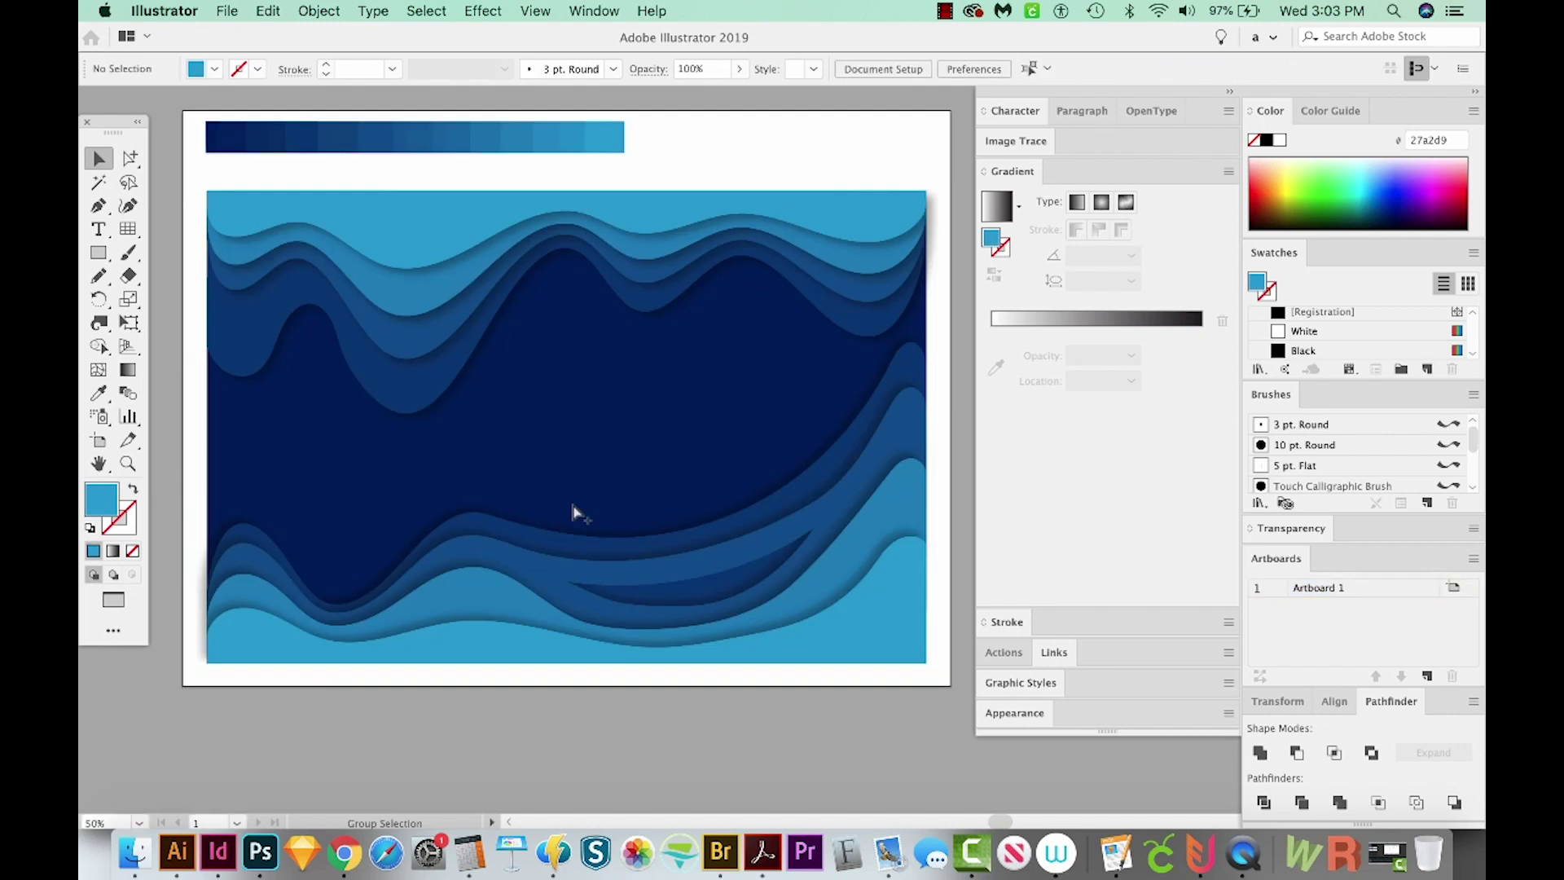
Paste the row of planets into the wave illustration, enlarge it proportionally and place it on the canvas below the artboard.
key(super+v)
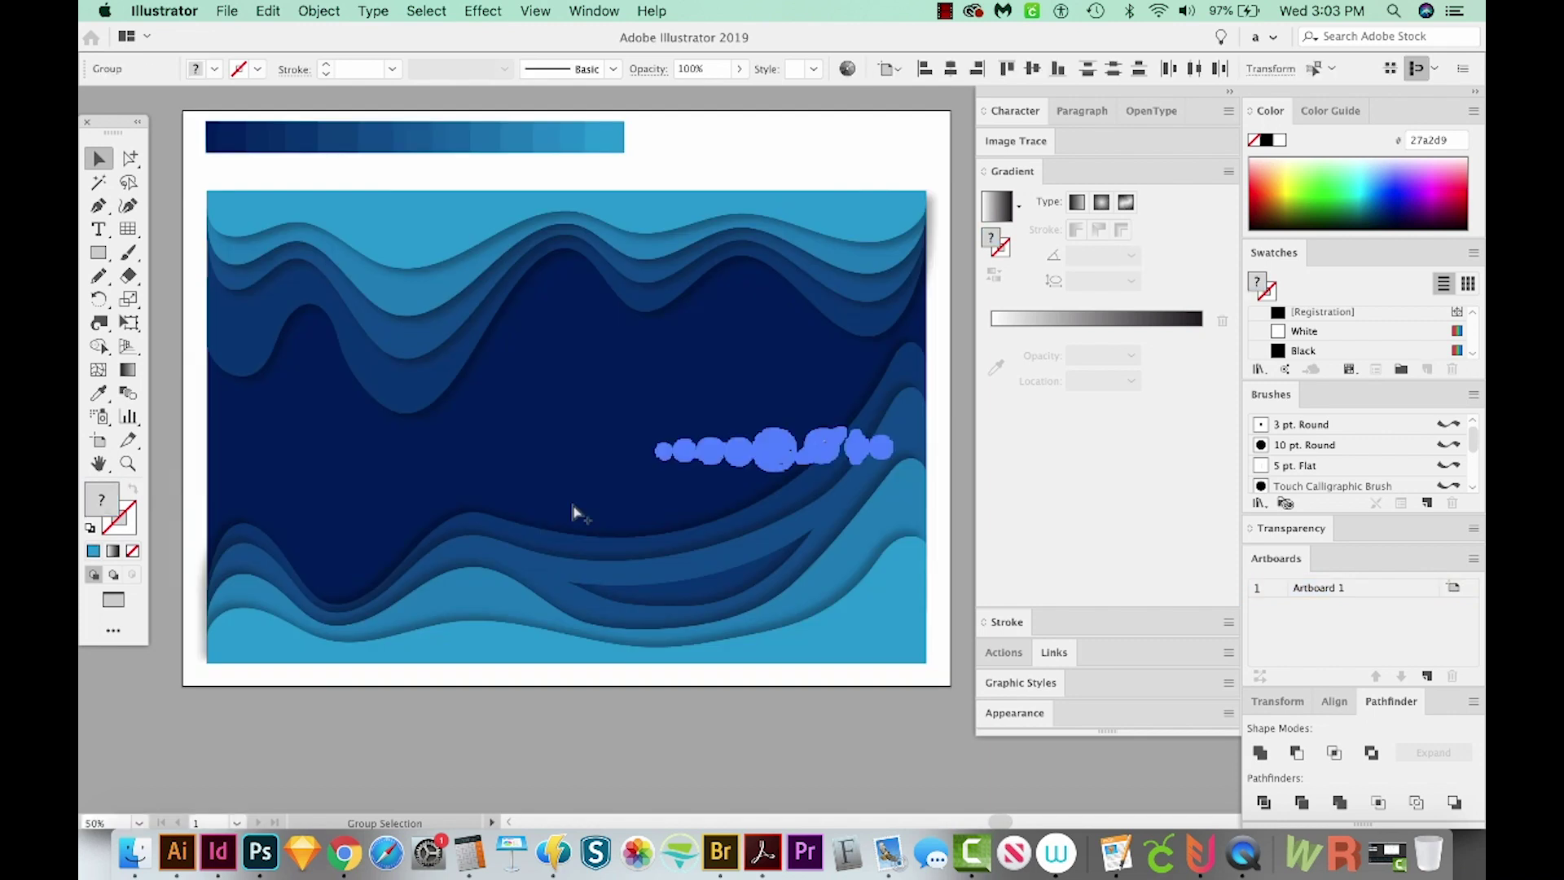
key(super+minus)
key(super+minus)
key(super+minus)
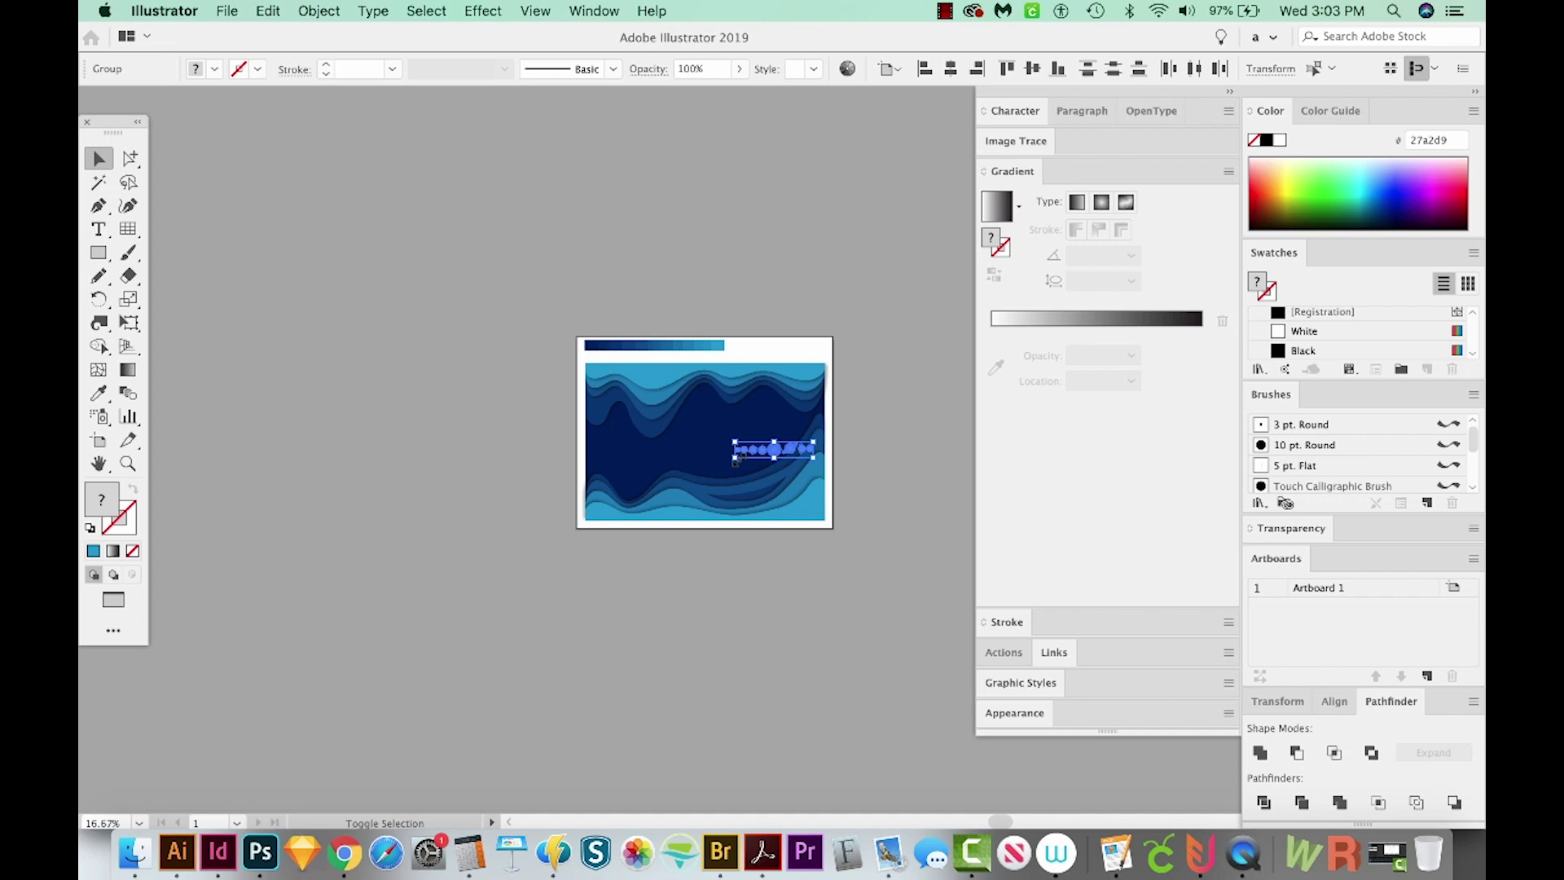
drag(735, 459, 451, 597)
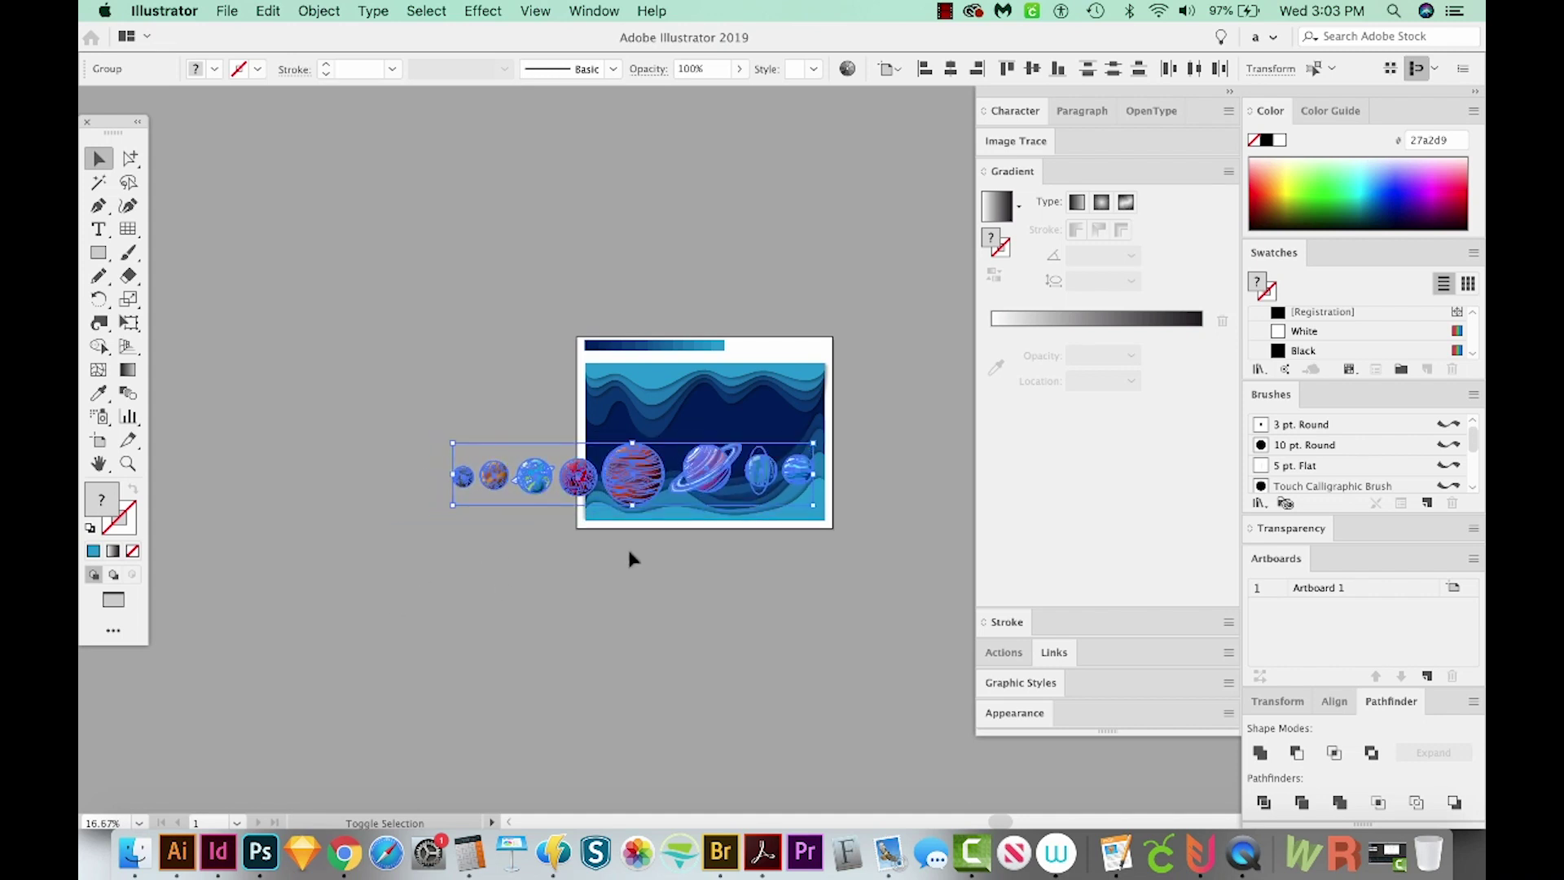
drag(648, 491, 662, 532)
click(716, 684)
click(654, 588)
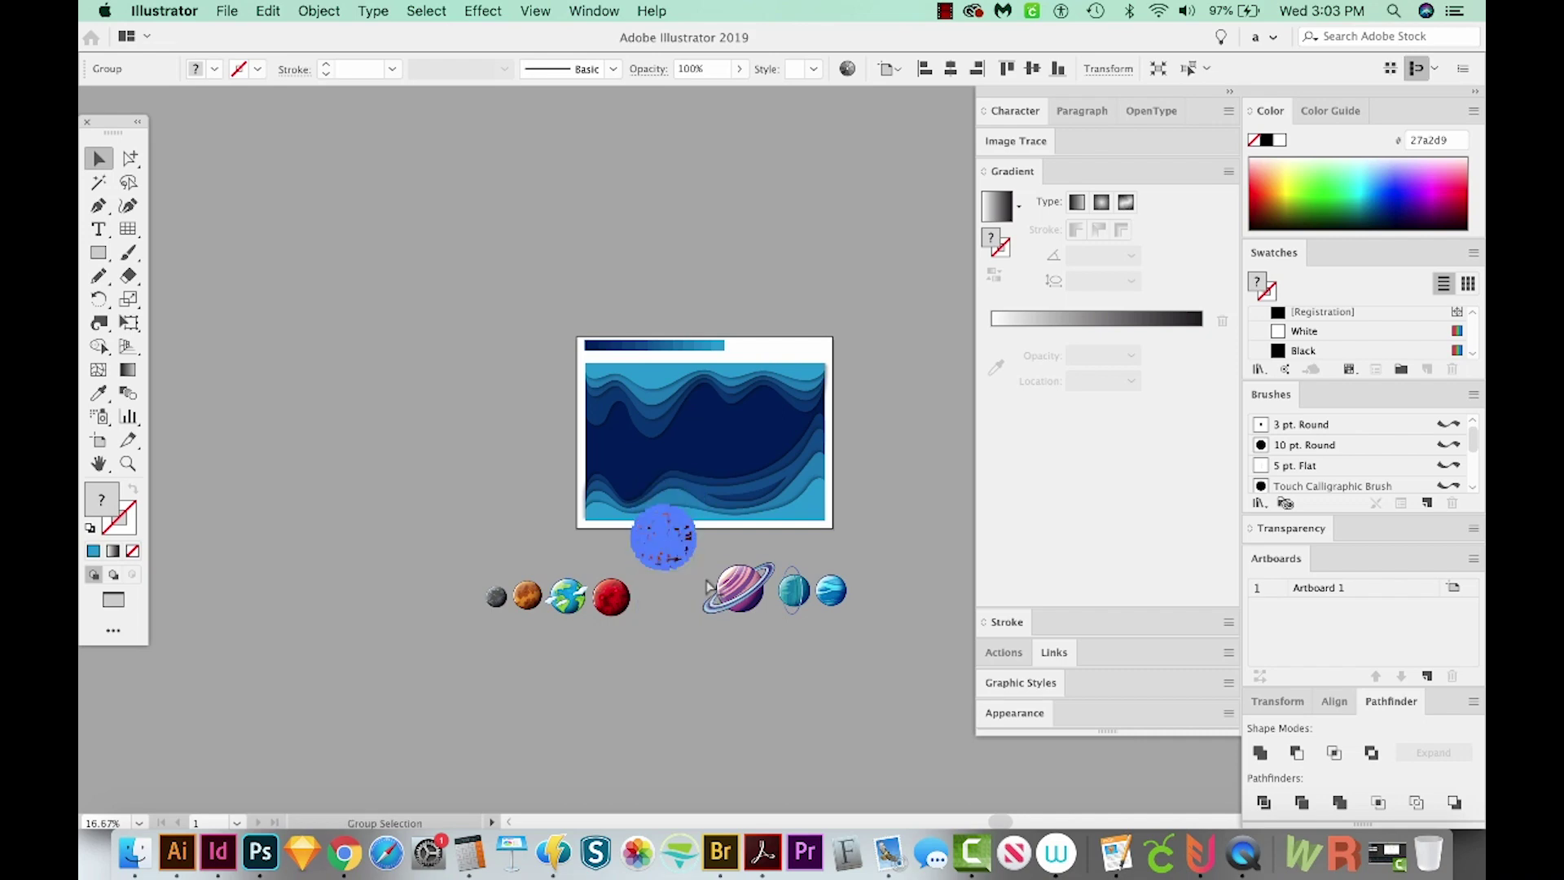
key(super+z)
drag(725, 592, 752, 535)
key(super+z)
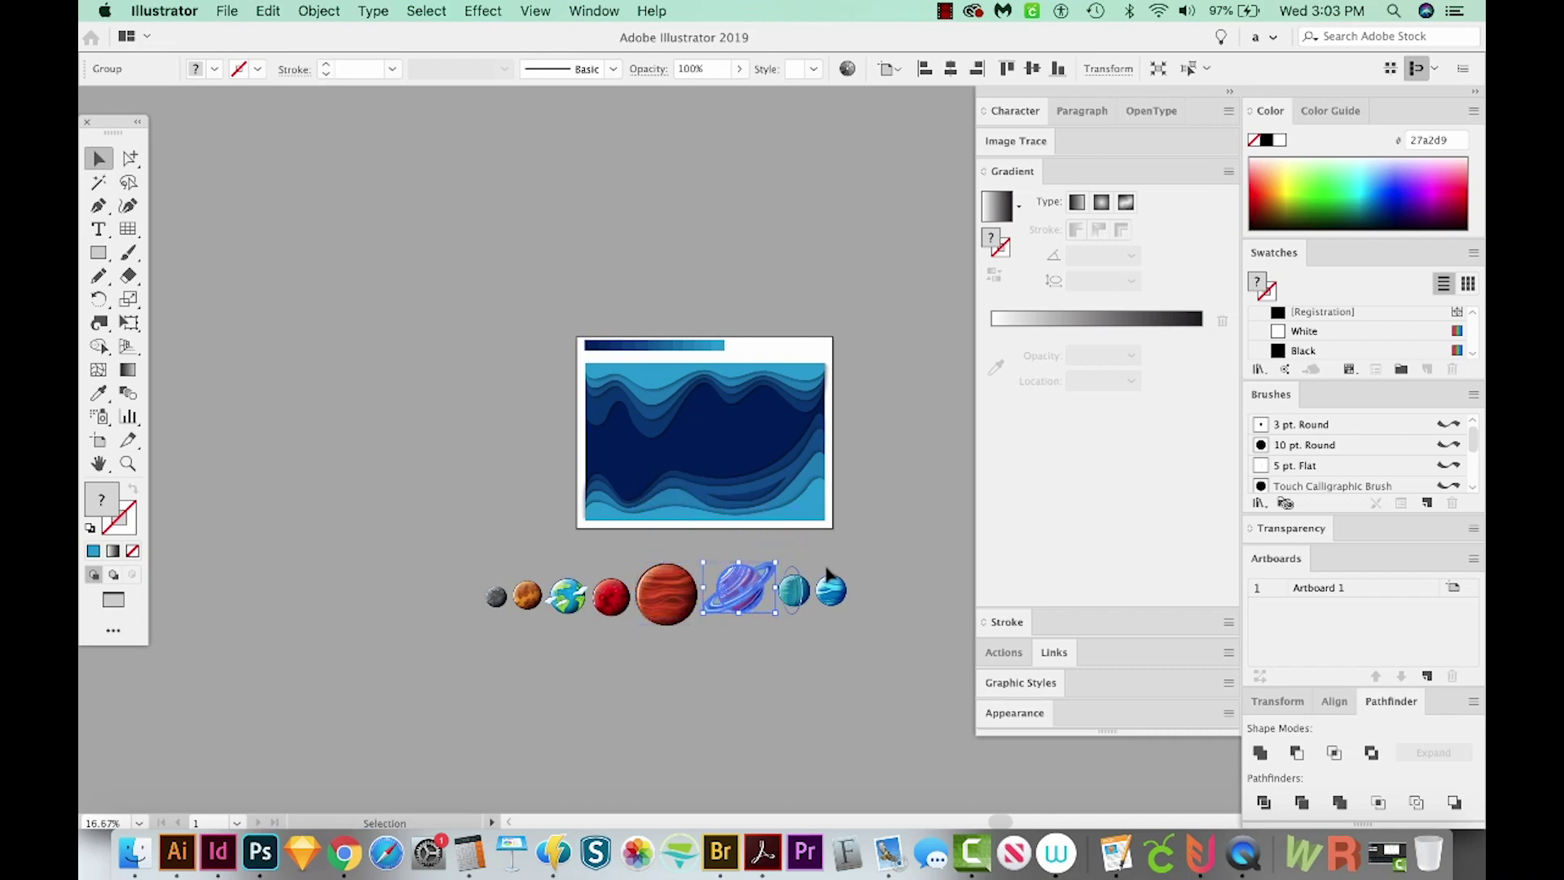
Move Saturn from the planet row onto the upper-right waves of the illustration.
key(space)
drag(750, 465, 644, 456)
key(z)
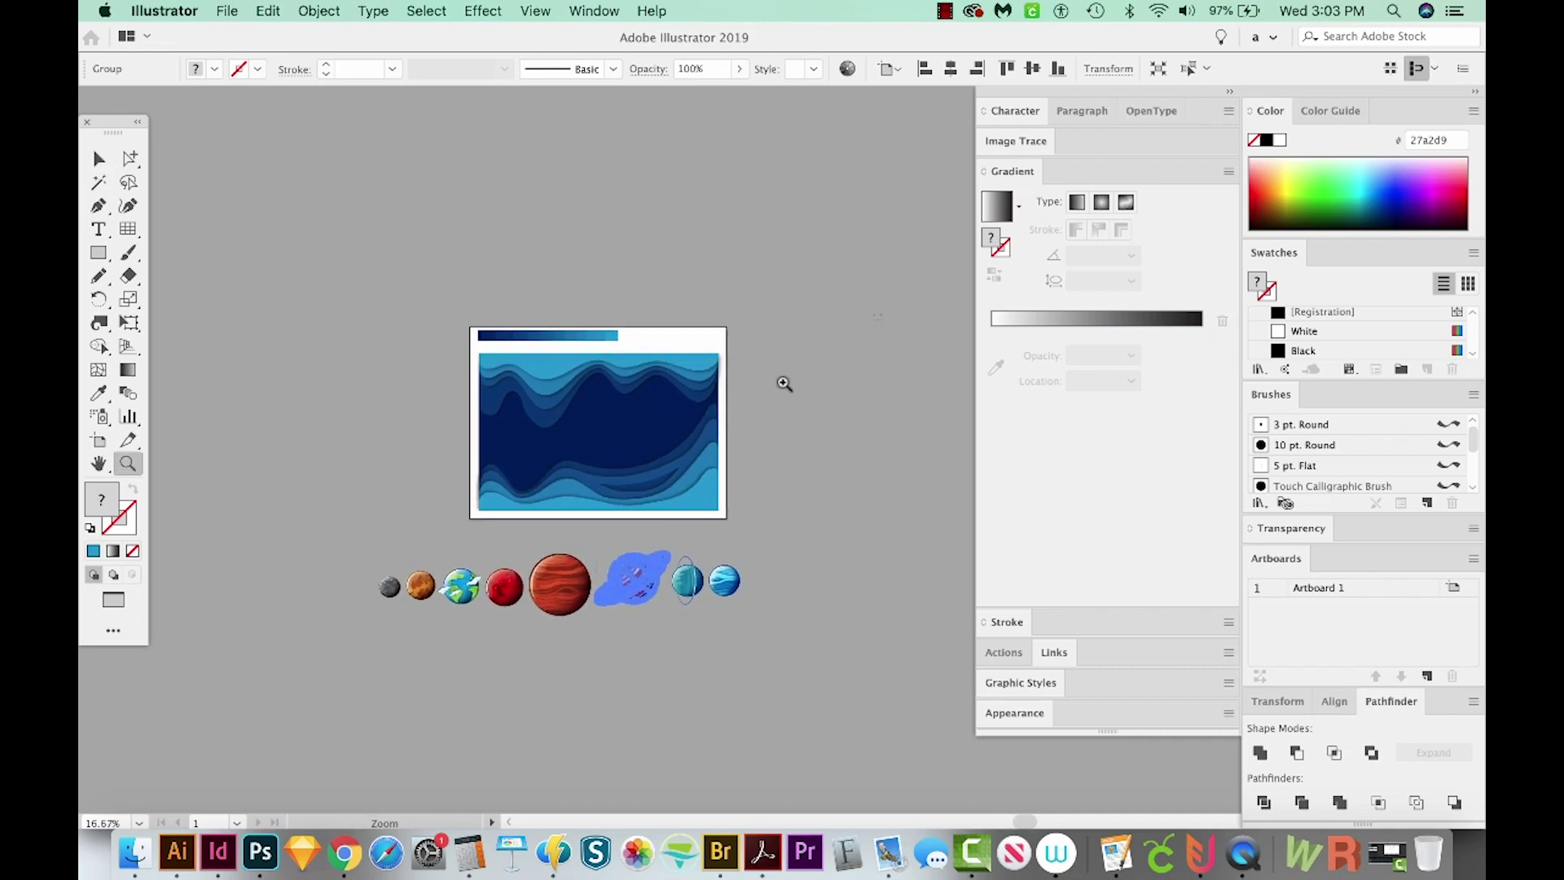
drag(784, 384, 534, 692)
key(v)
click(676, 724)
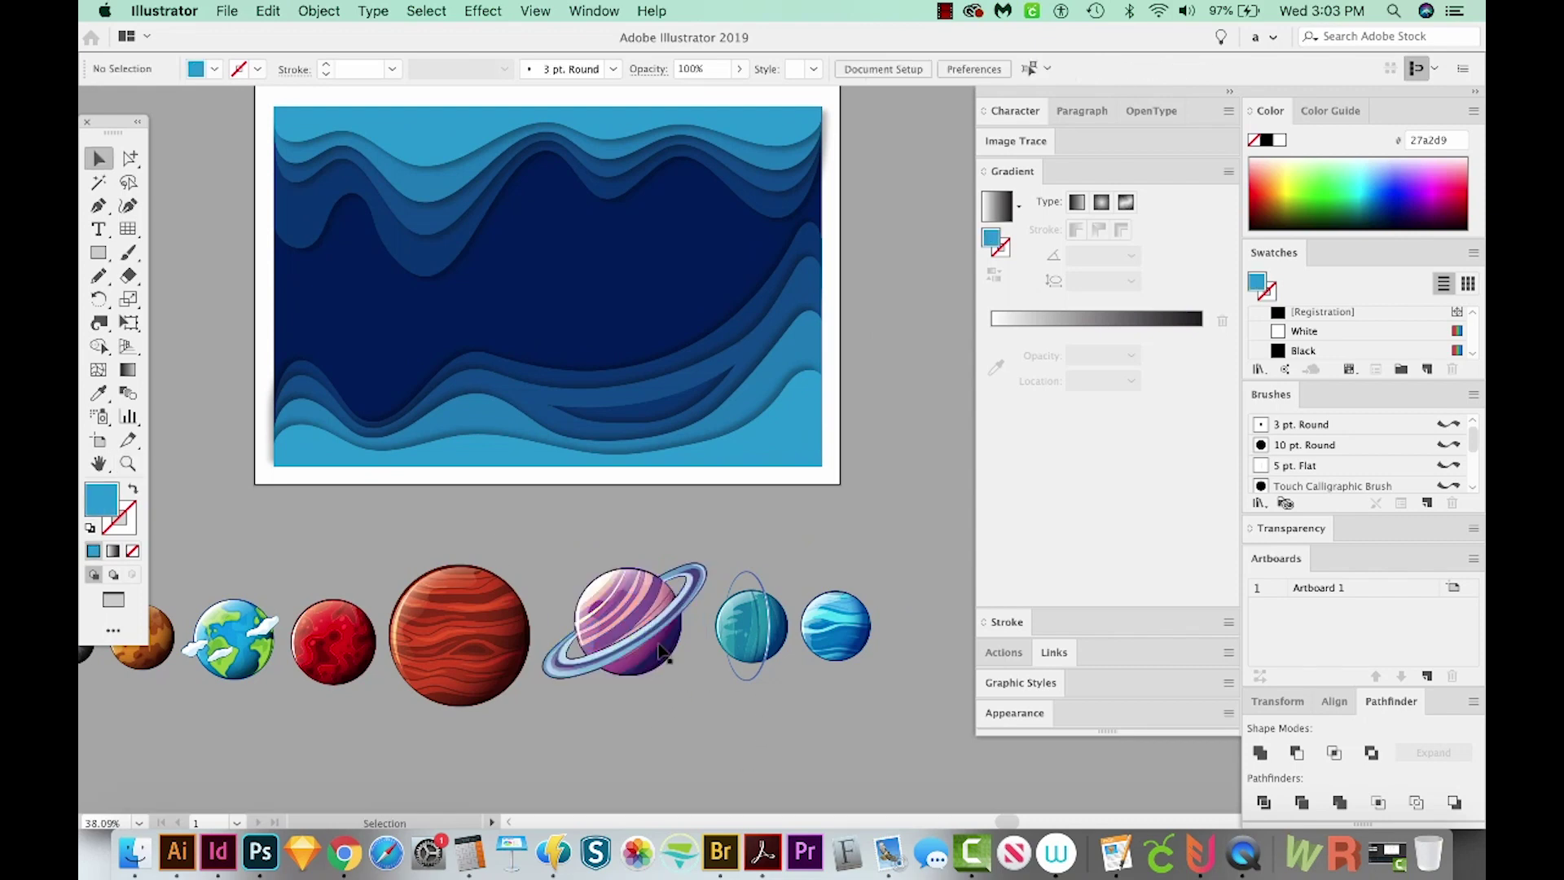
scroll(666, 647, up, 1)
scroll(666, 647, left, 1)
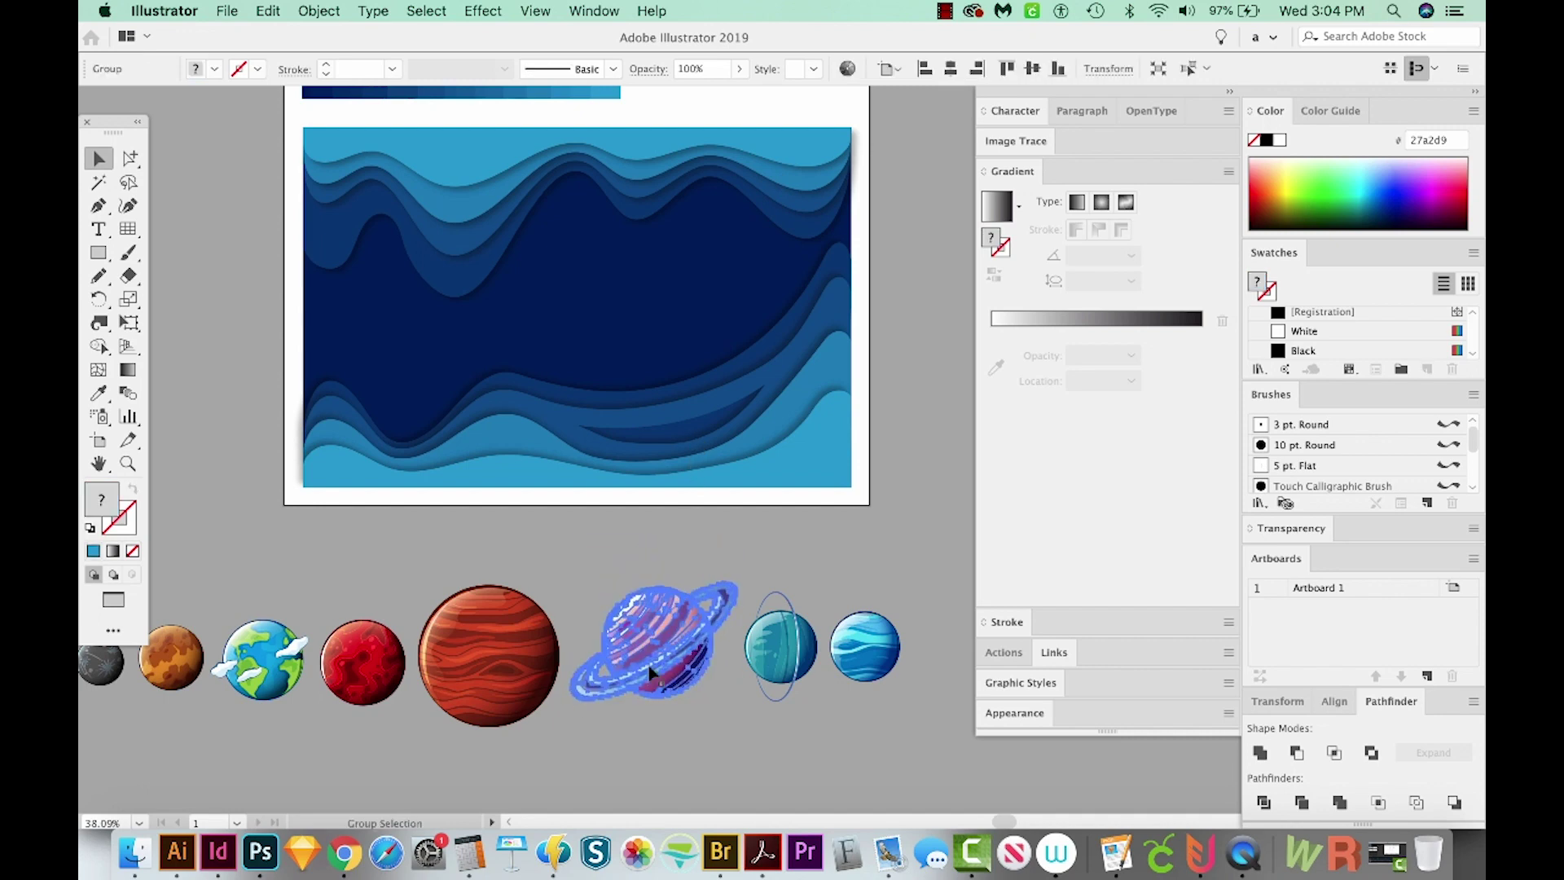
drag(652, 673, 720, 235)
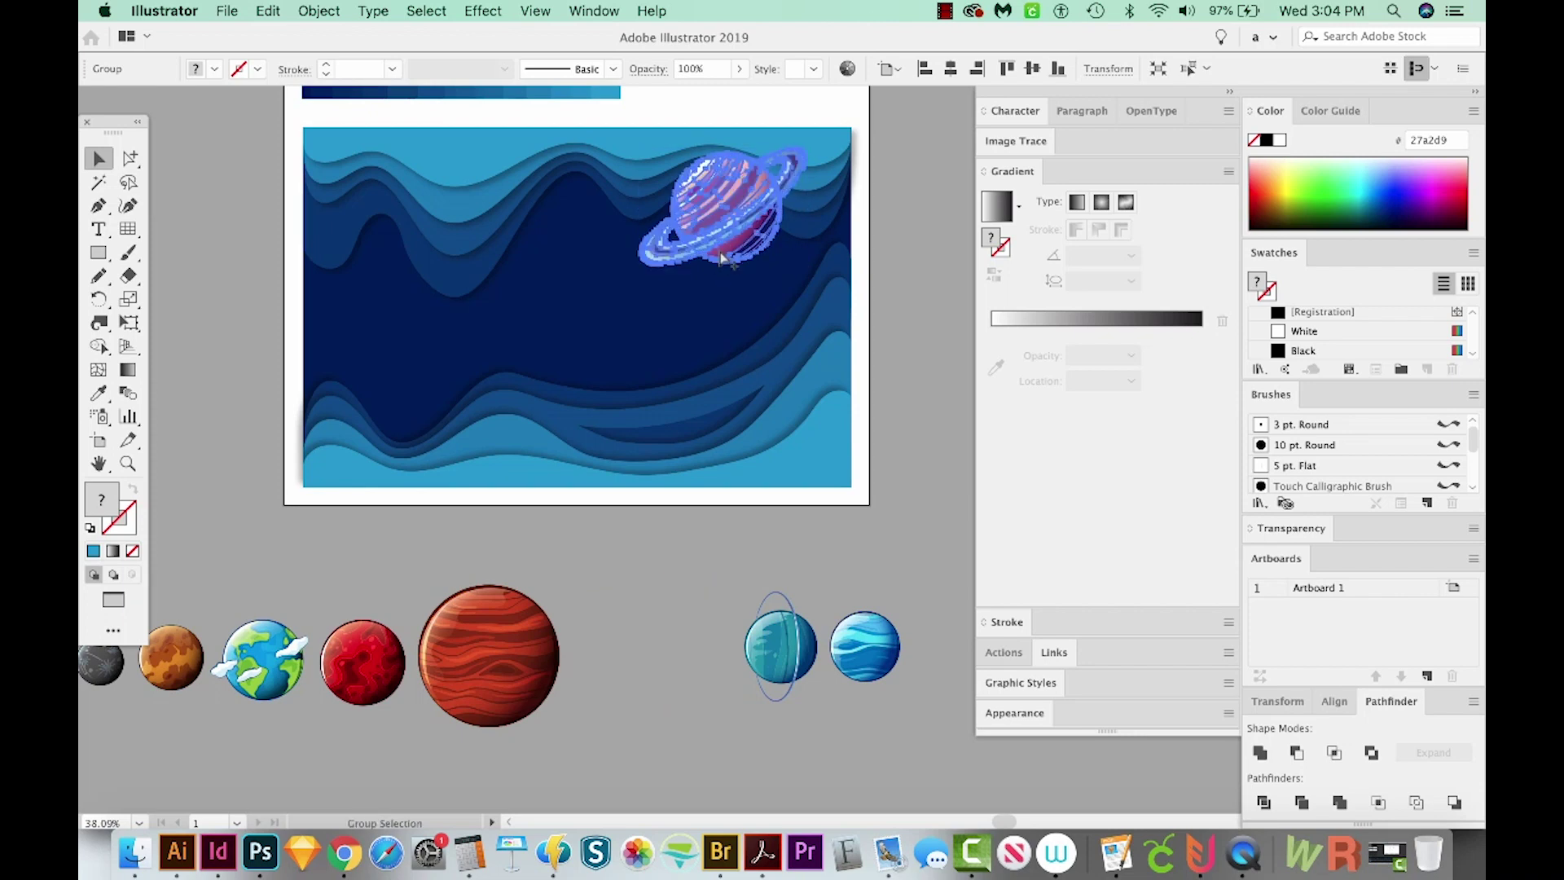
Cut Saturn and paste it in place at the stacking level of the upper 125393 blue wave, so the lighter waves overlap it.
key(super+x)
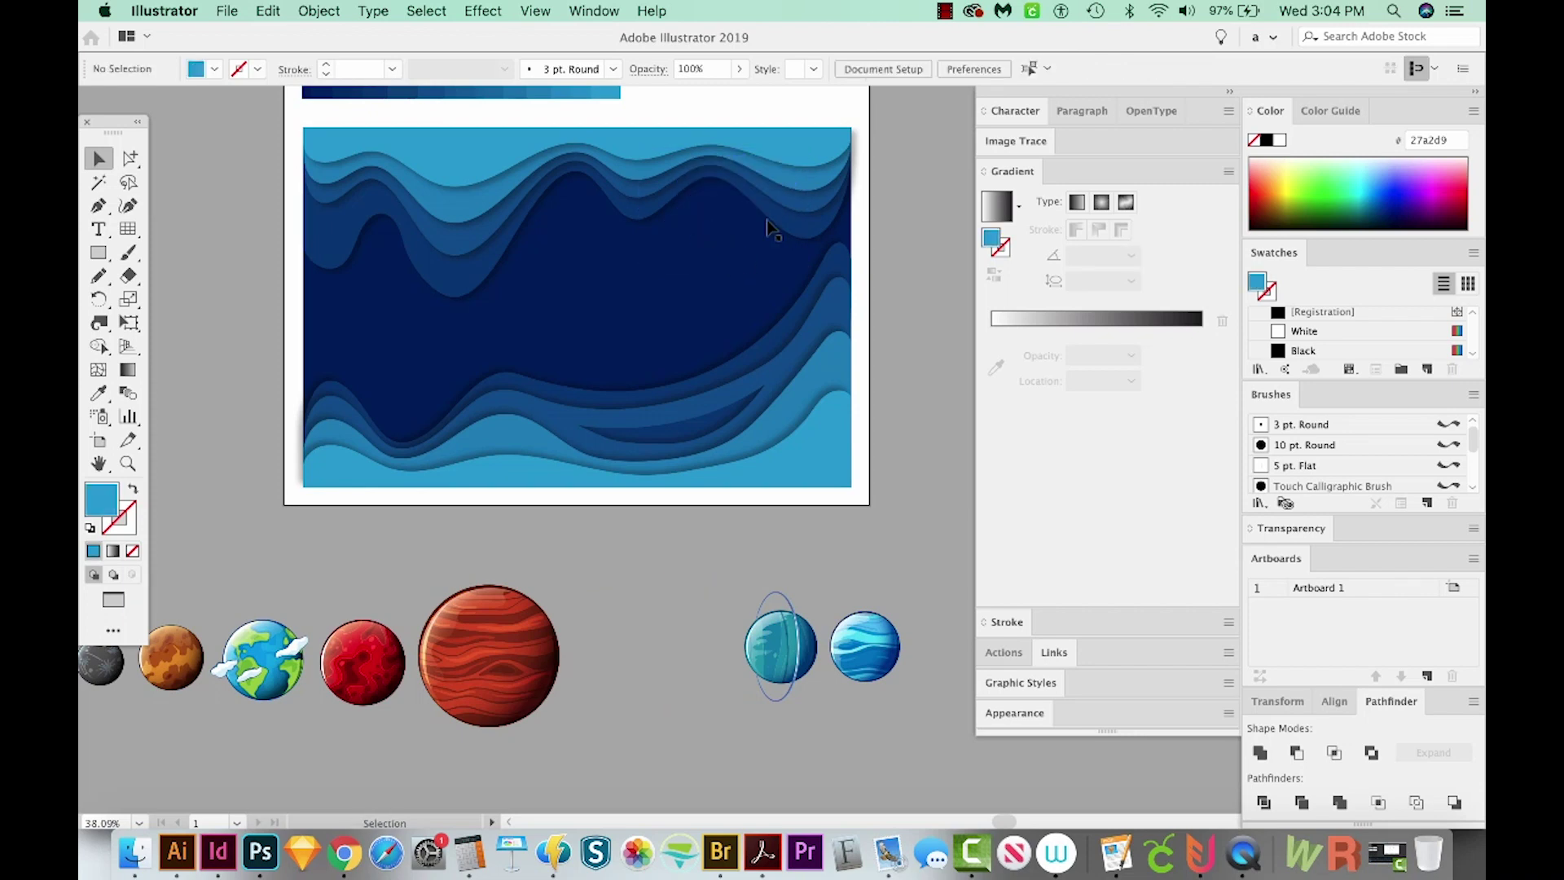
key(a)
click(767, 193)
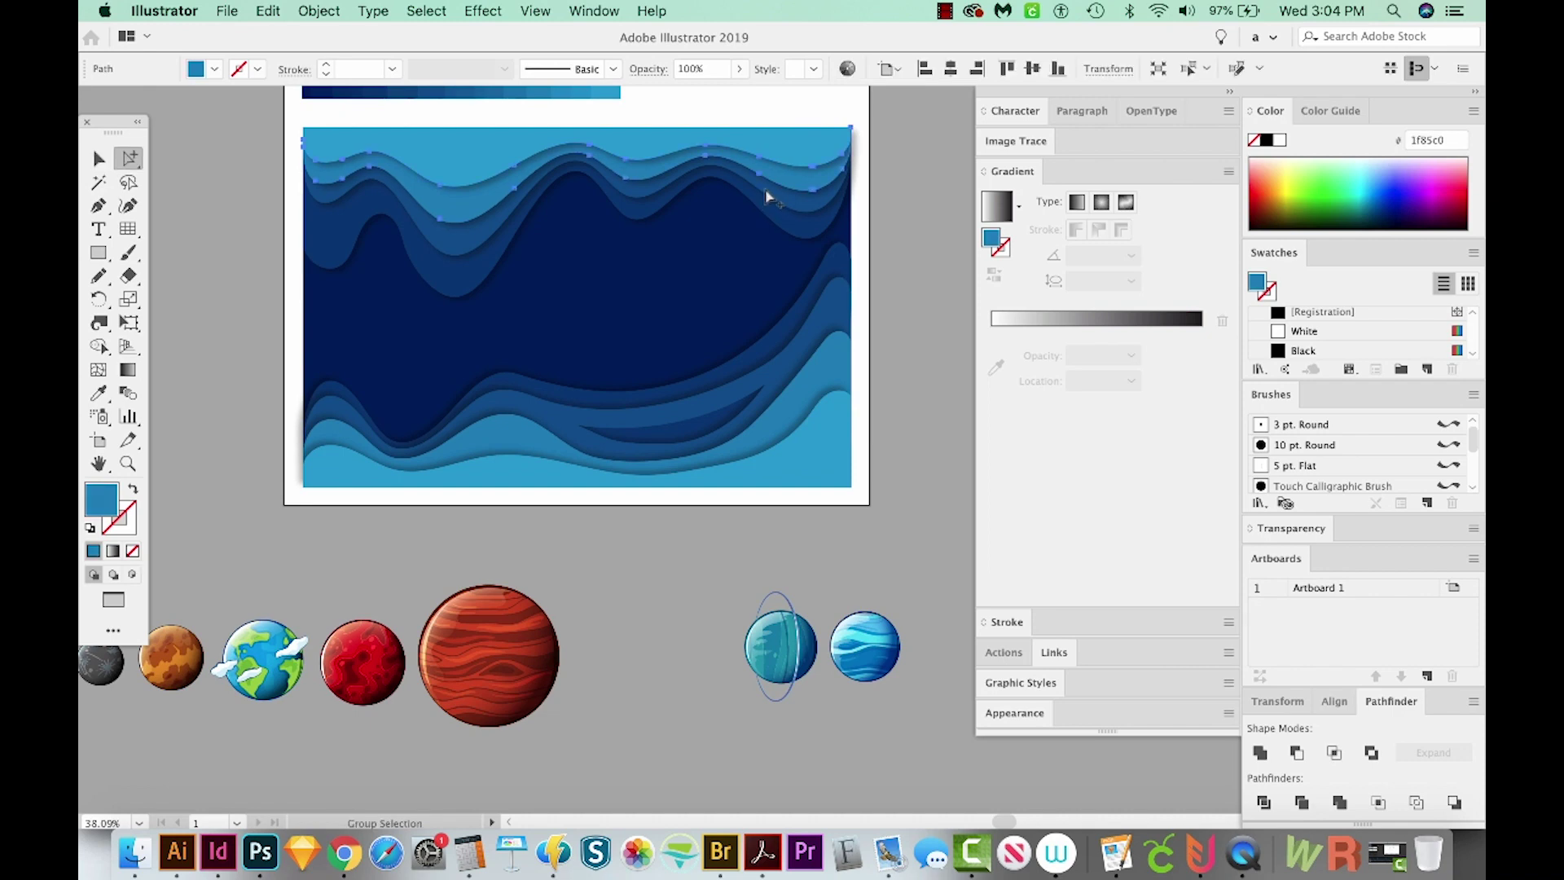
click(780, 207)
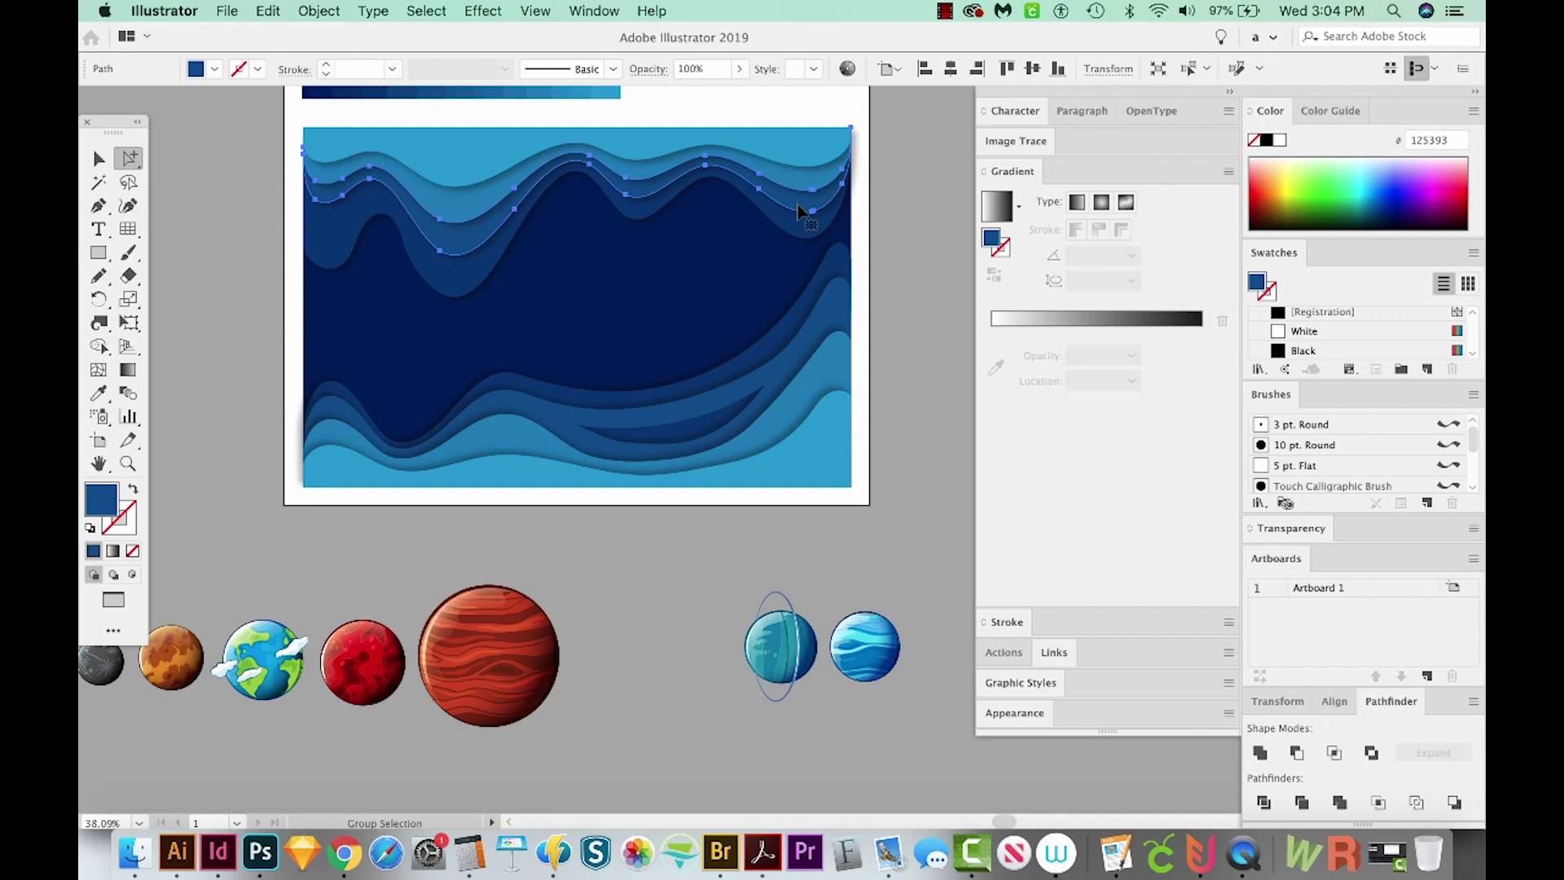
key(super+c)
key(super+f)
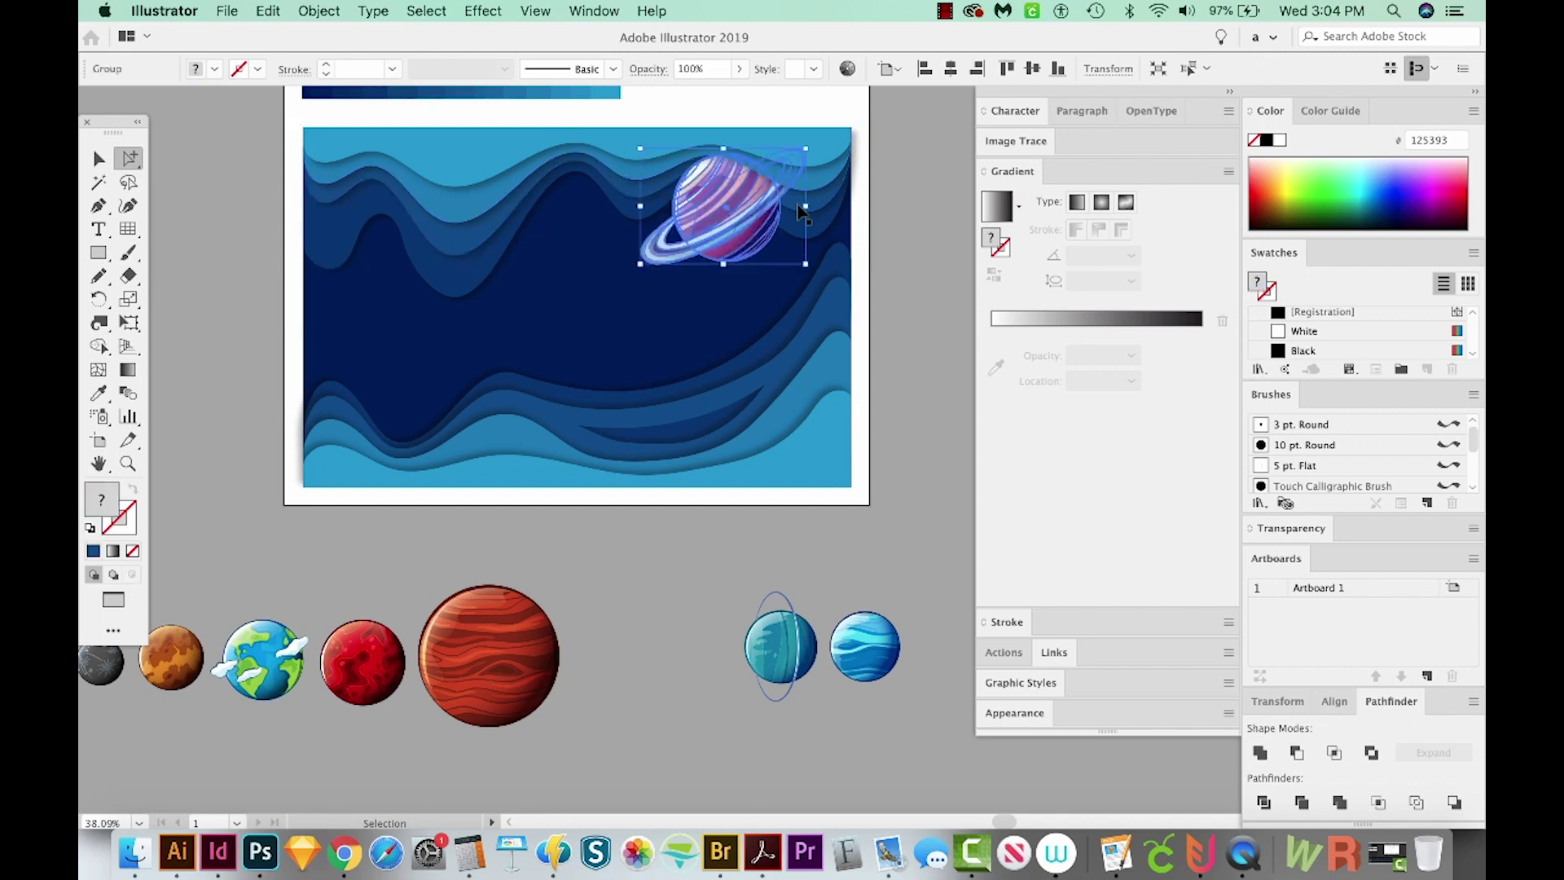
key(super+shift+a)
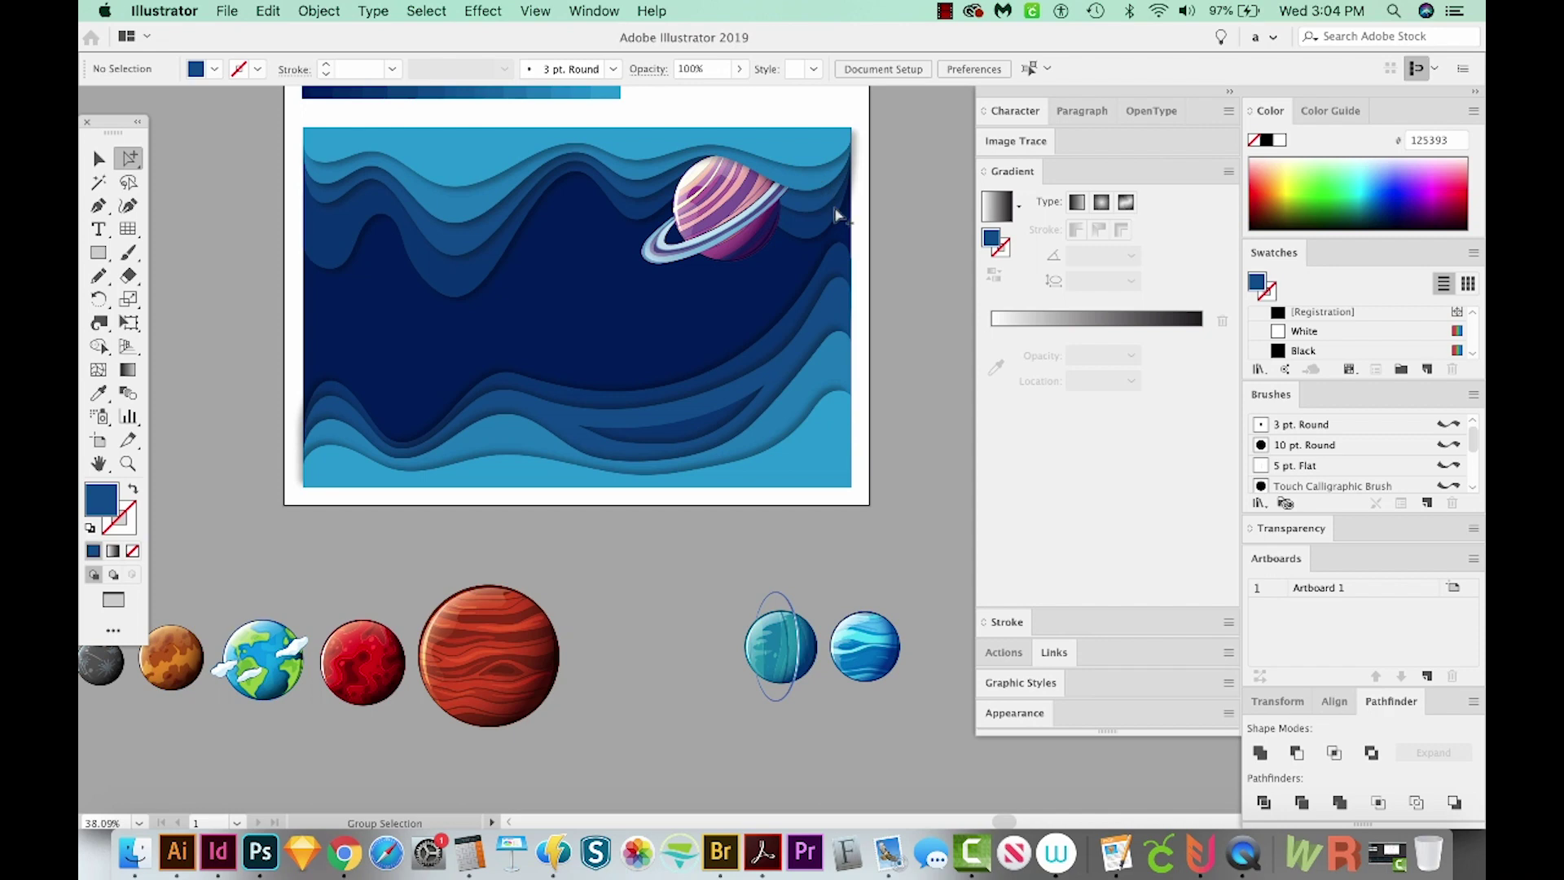
Move Mars onto the lower-right waves, then cut it and paste it directly behind the lower 125393 blue wave.
click(632, 652)
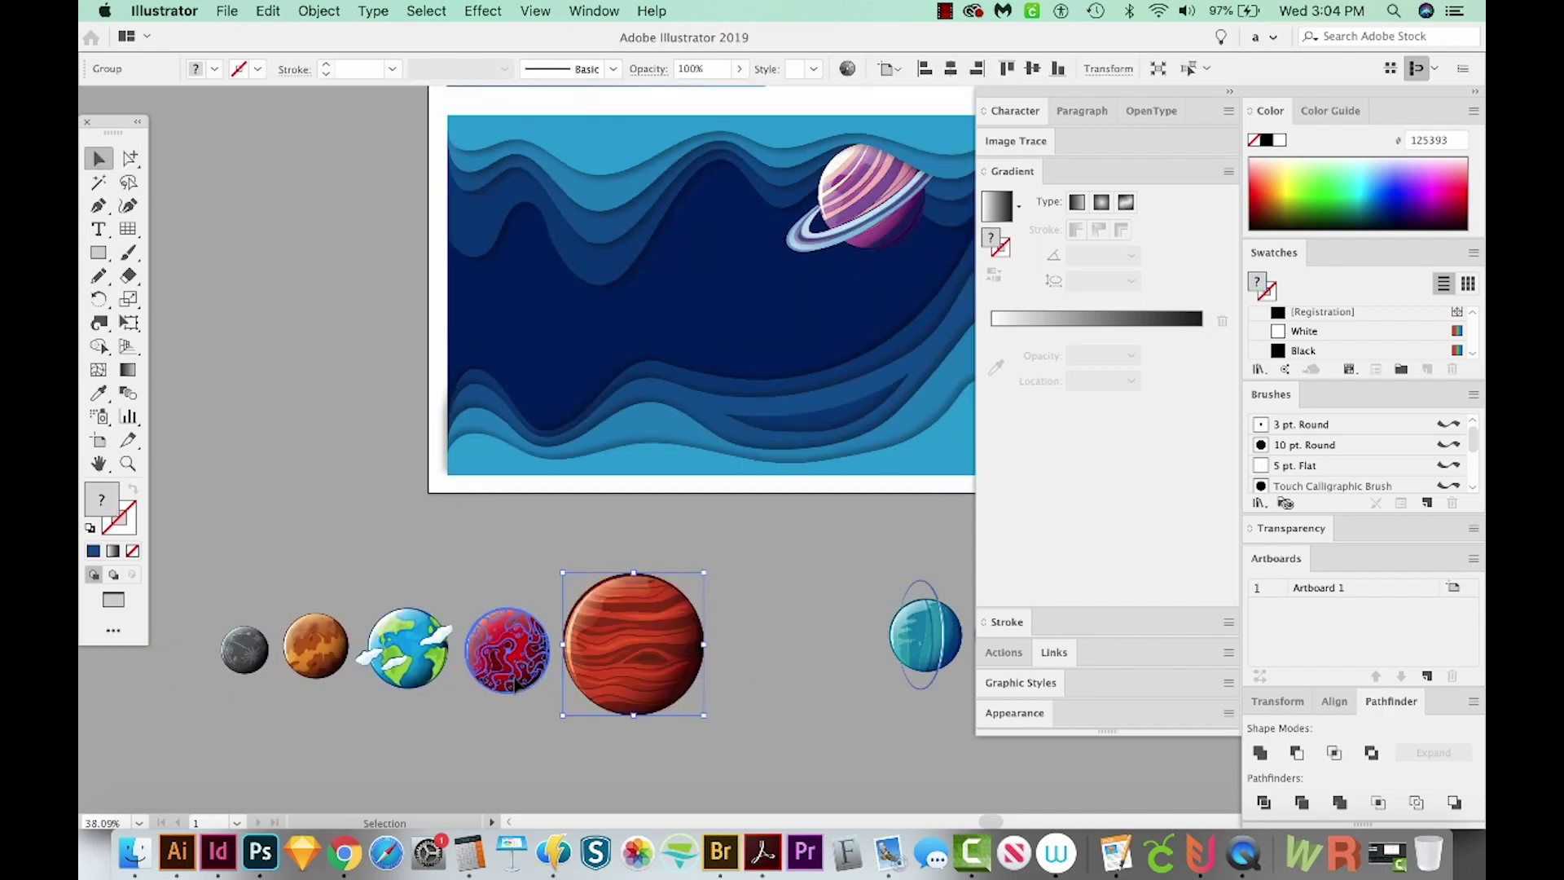
click(513, 686)
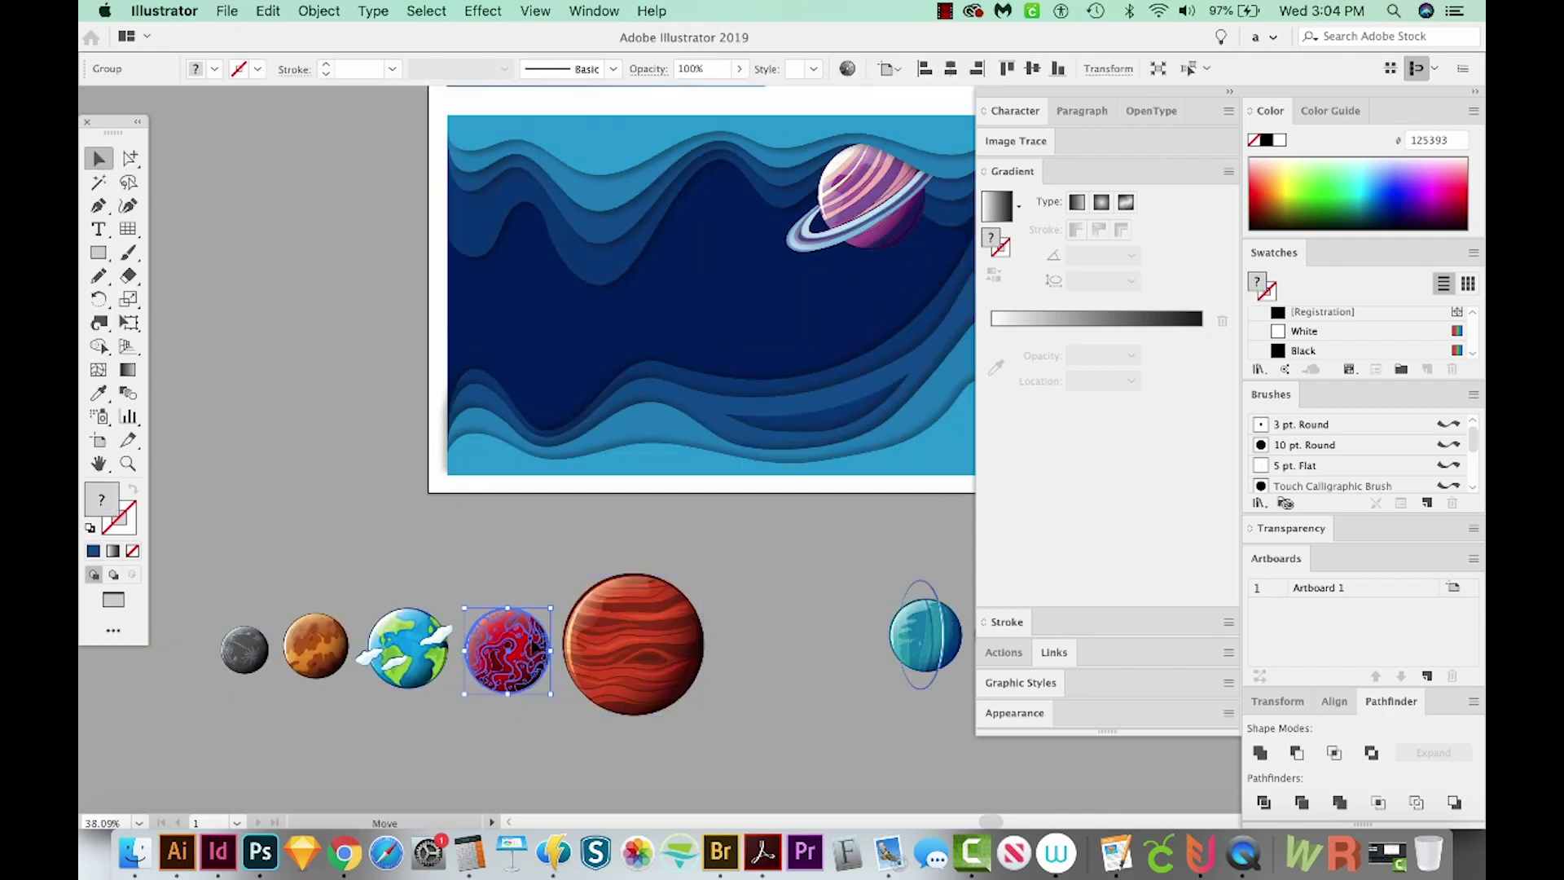
drag(526, 661, 859, 405)
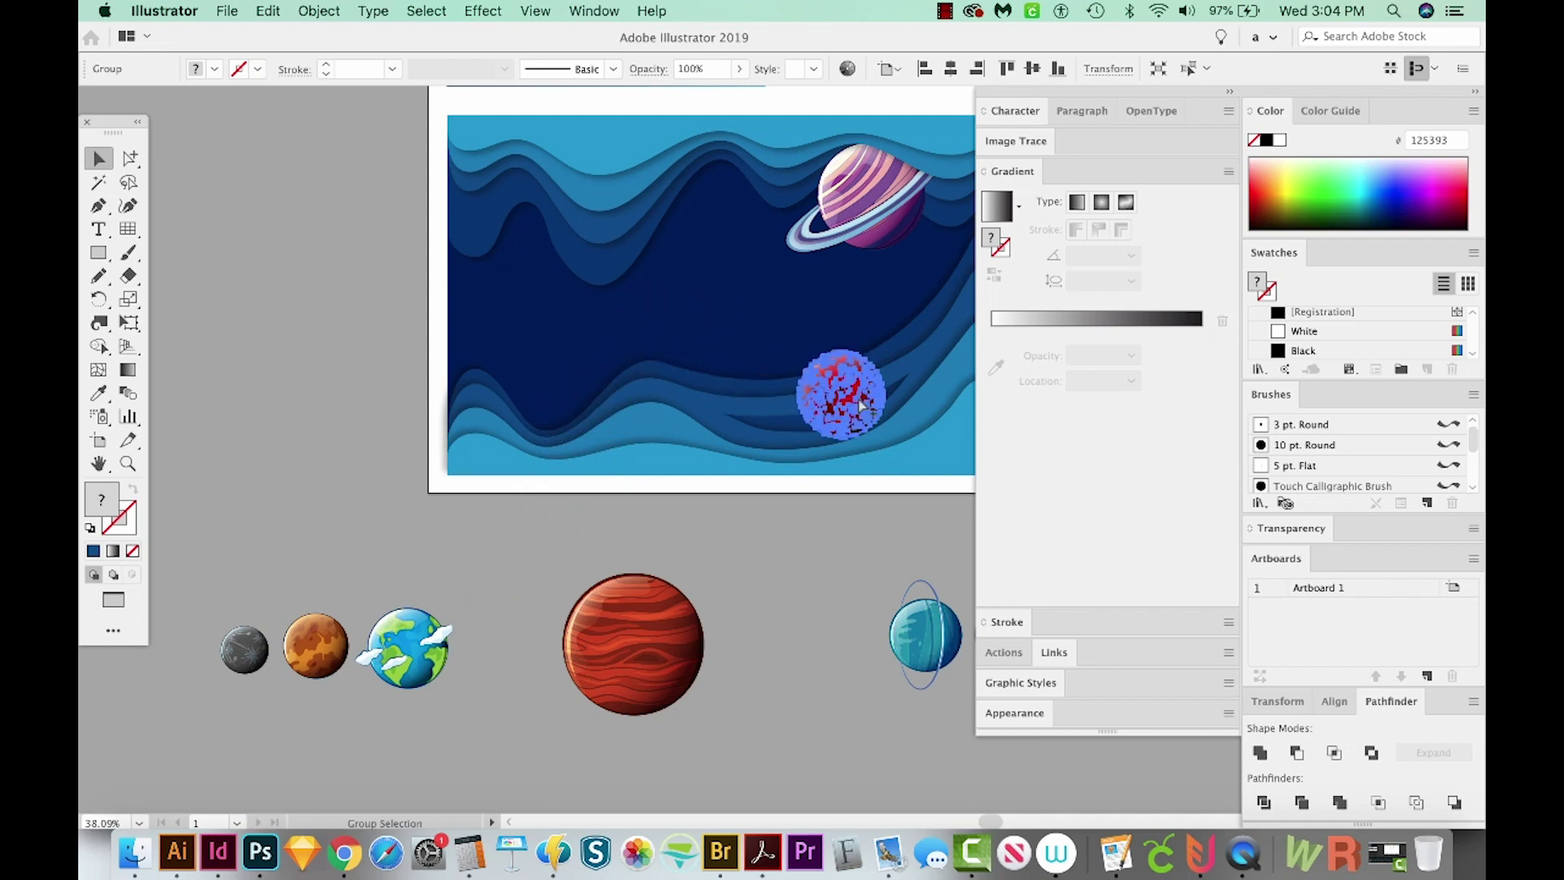
key(super+x)
key(a)
click(845, 401)
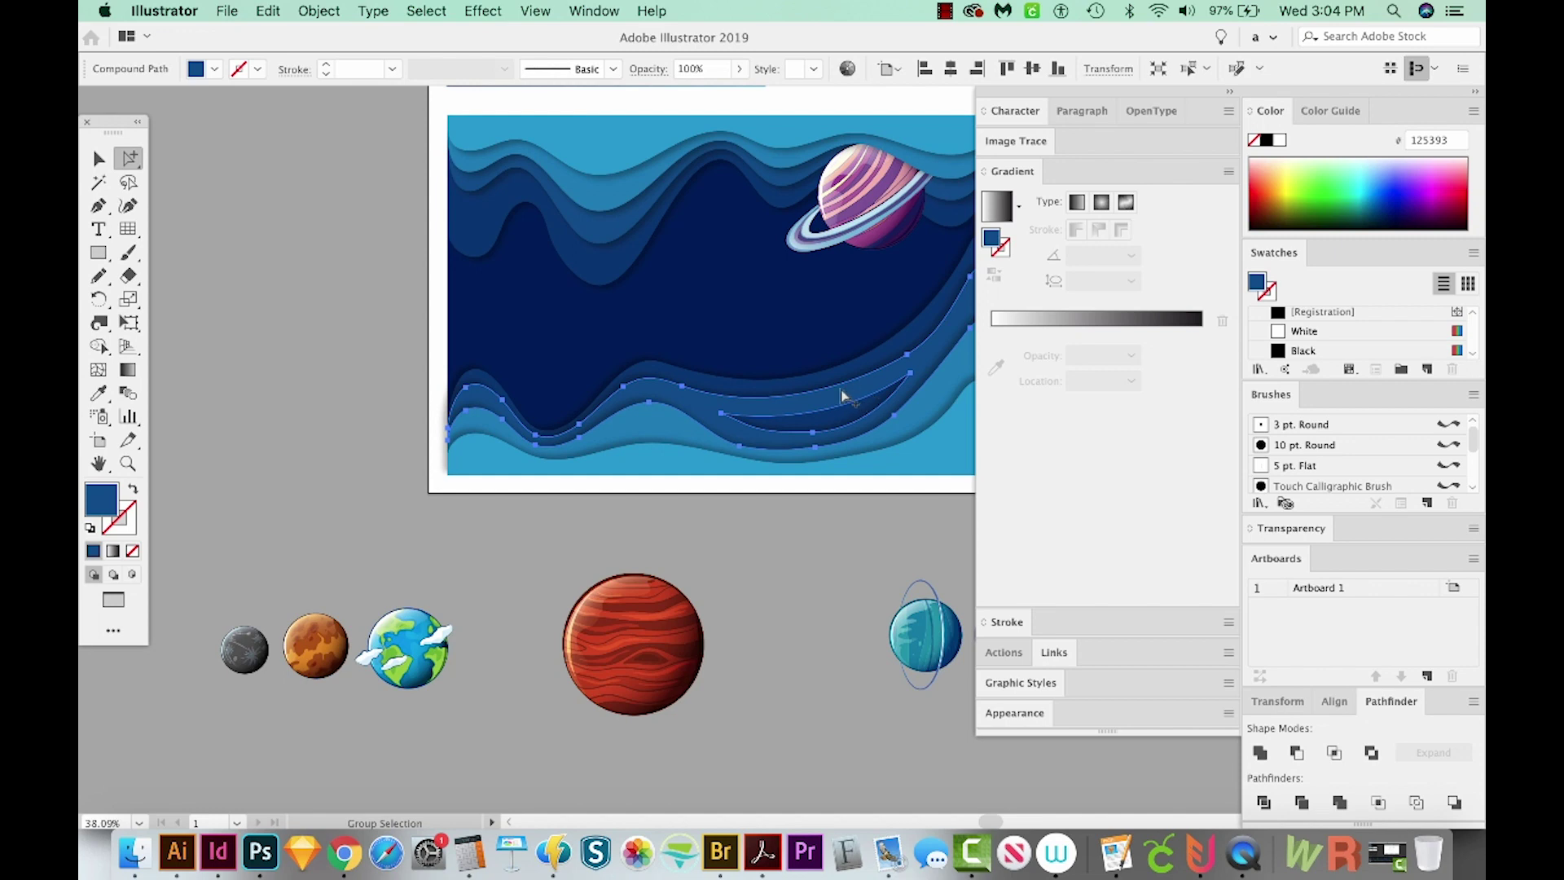
key(super)
key(super+b)
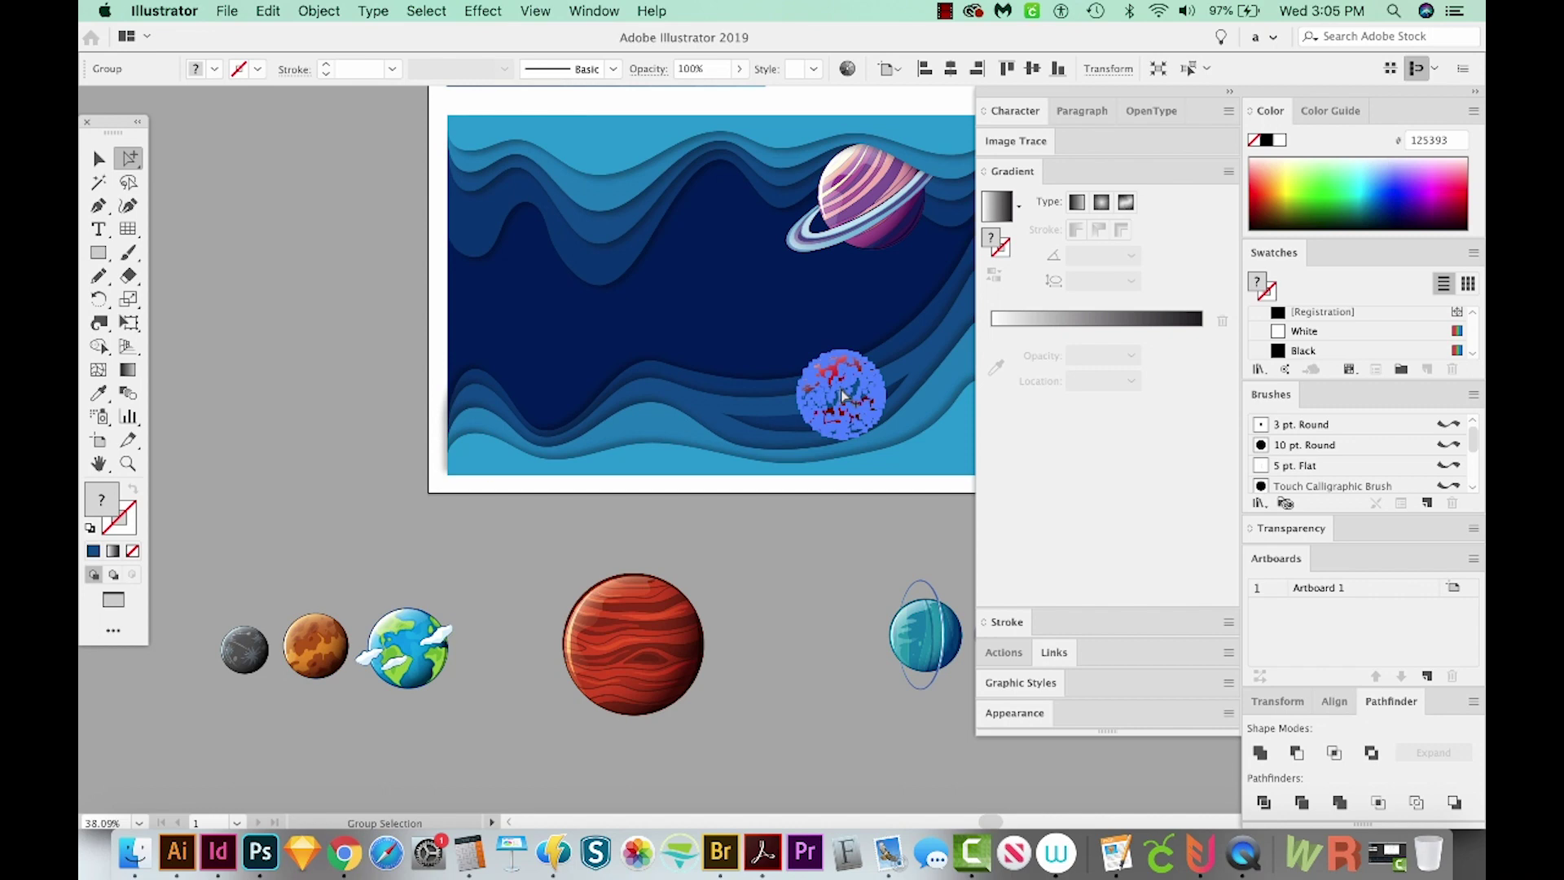
click(809, 585)
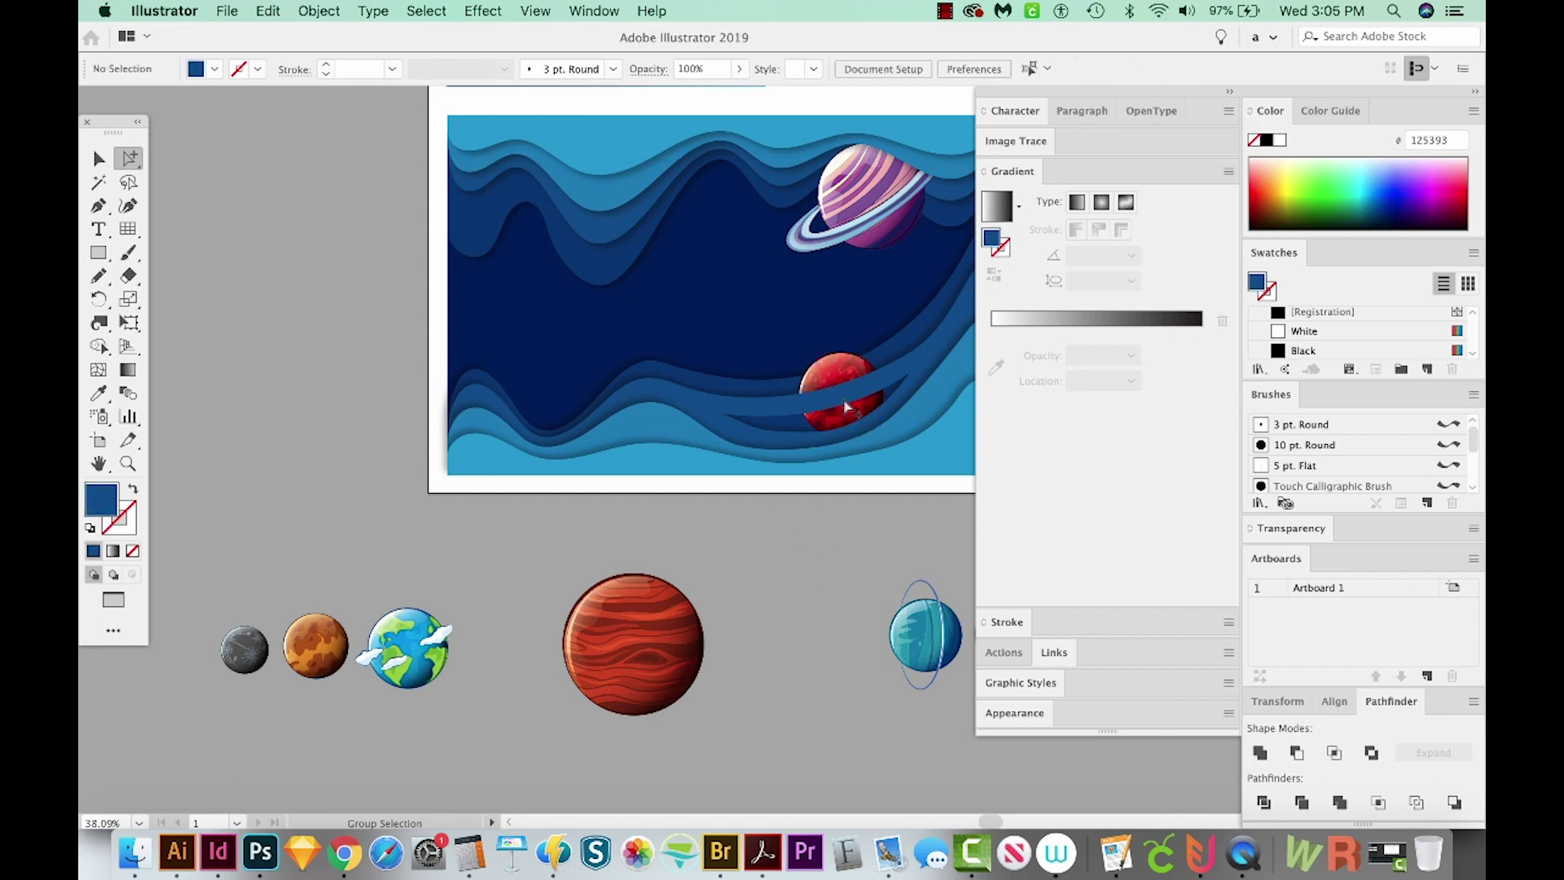
Move Earth onto the upper-left waves, then cut it and paste it directly behind the upper 1f85c0 light-blue wave.
scroll(747, 502, right, 4)
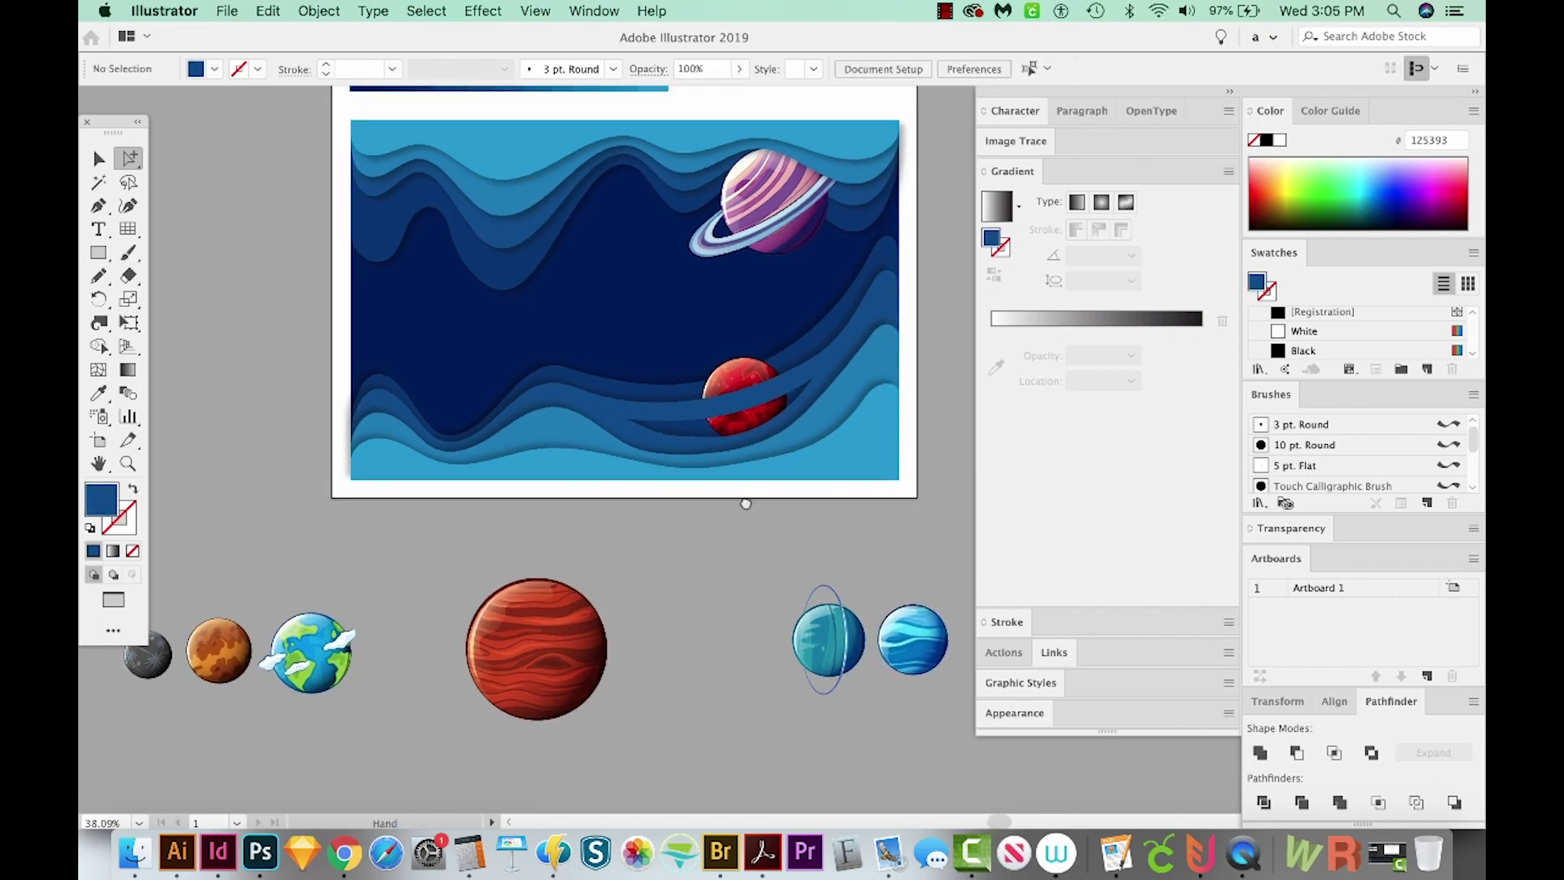
key(v)
scroll(448, 621, left, 4)
drag(450, 620, 574, 261)
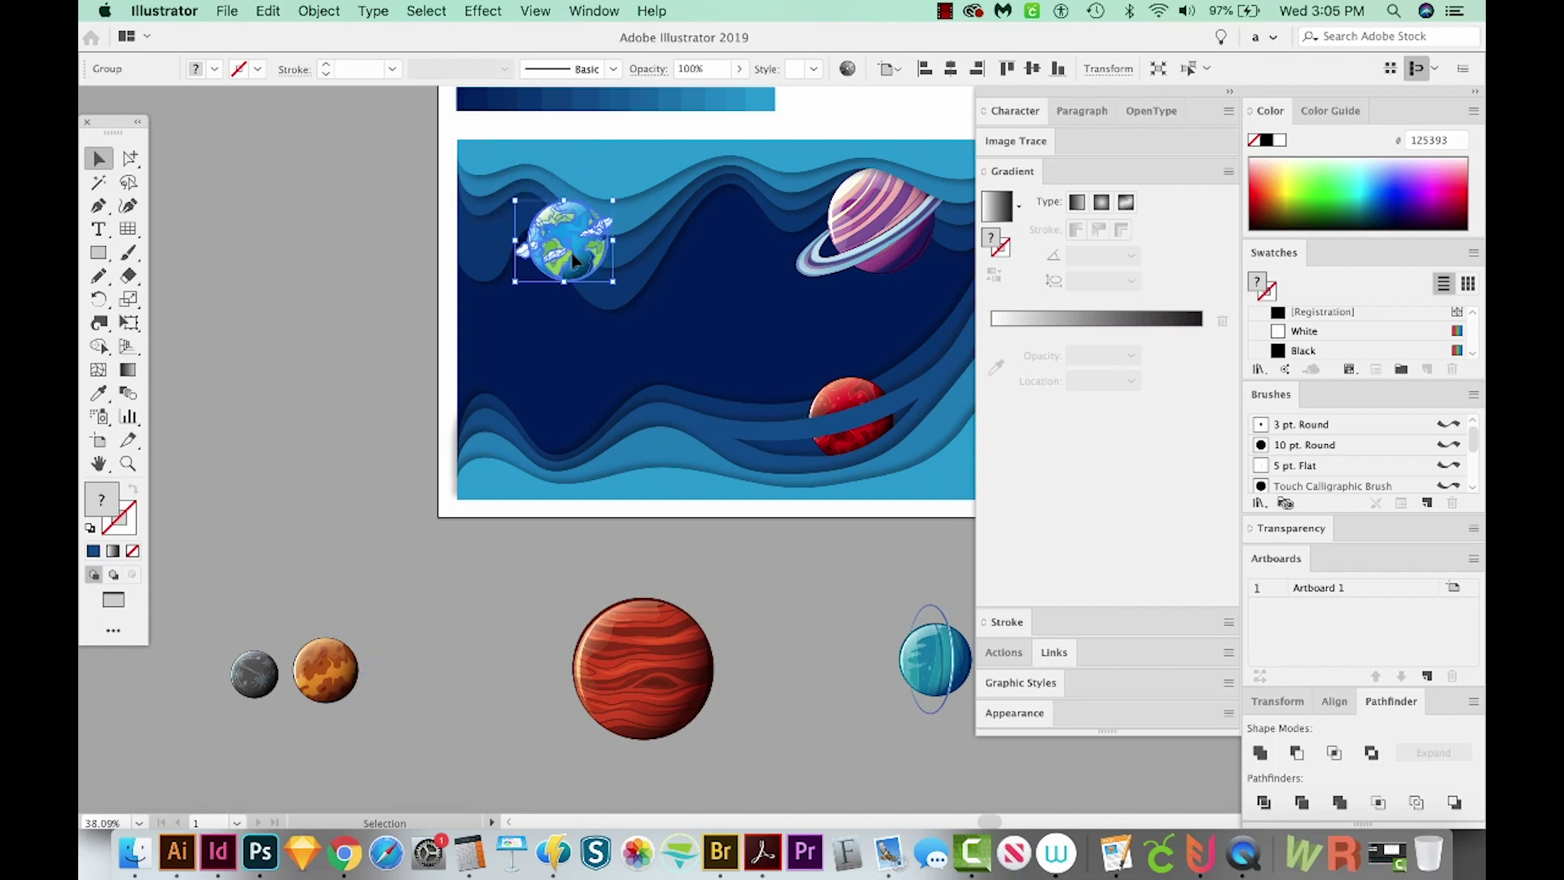
key(Delete)
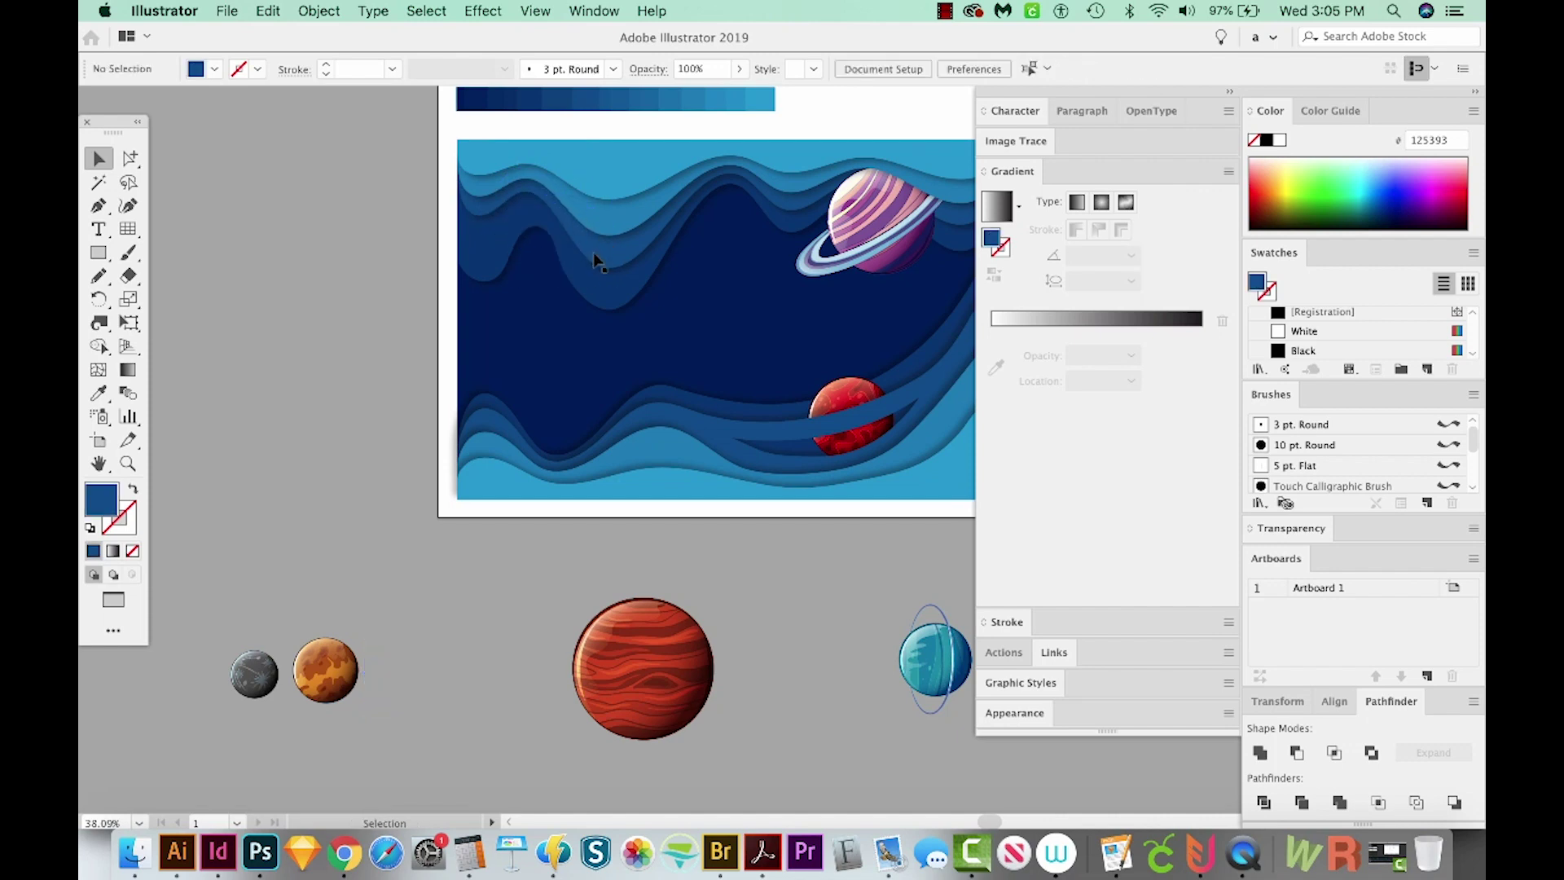
click(616, 227)
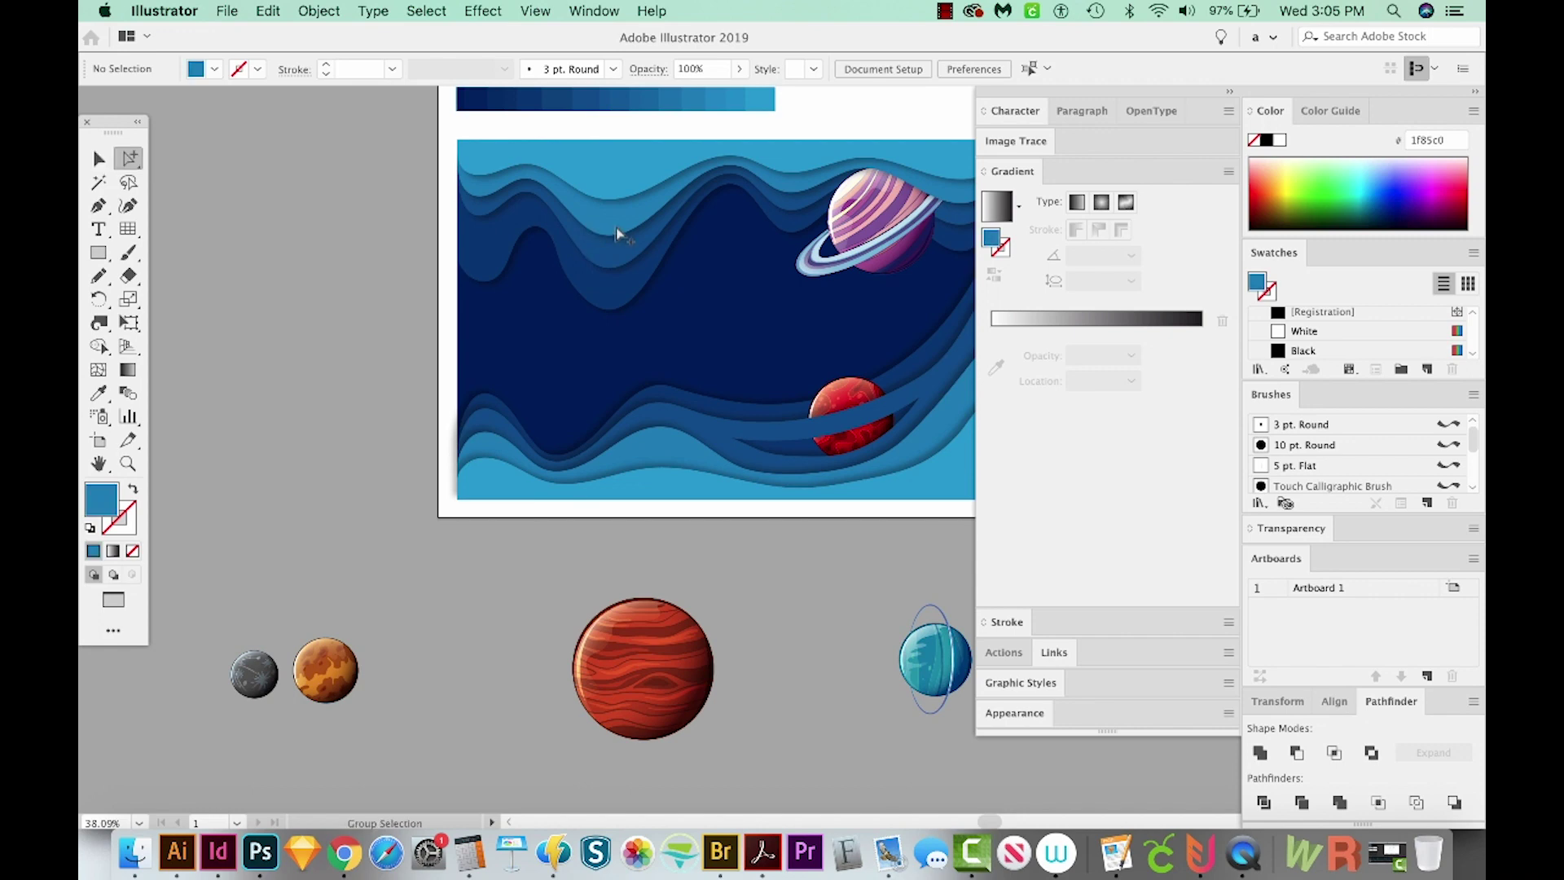
click(616, 227)
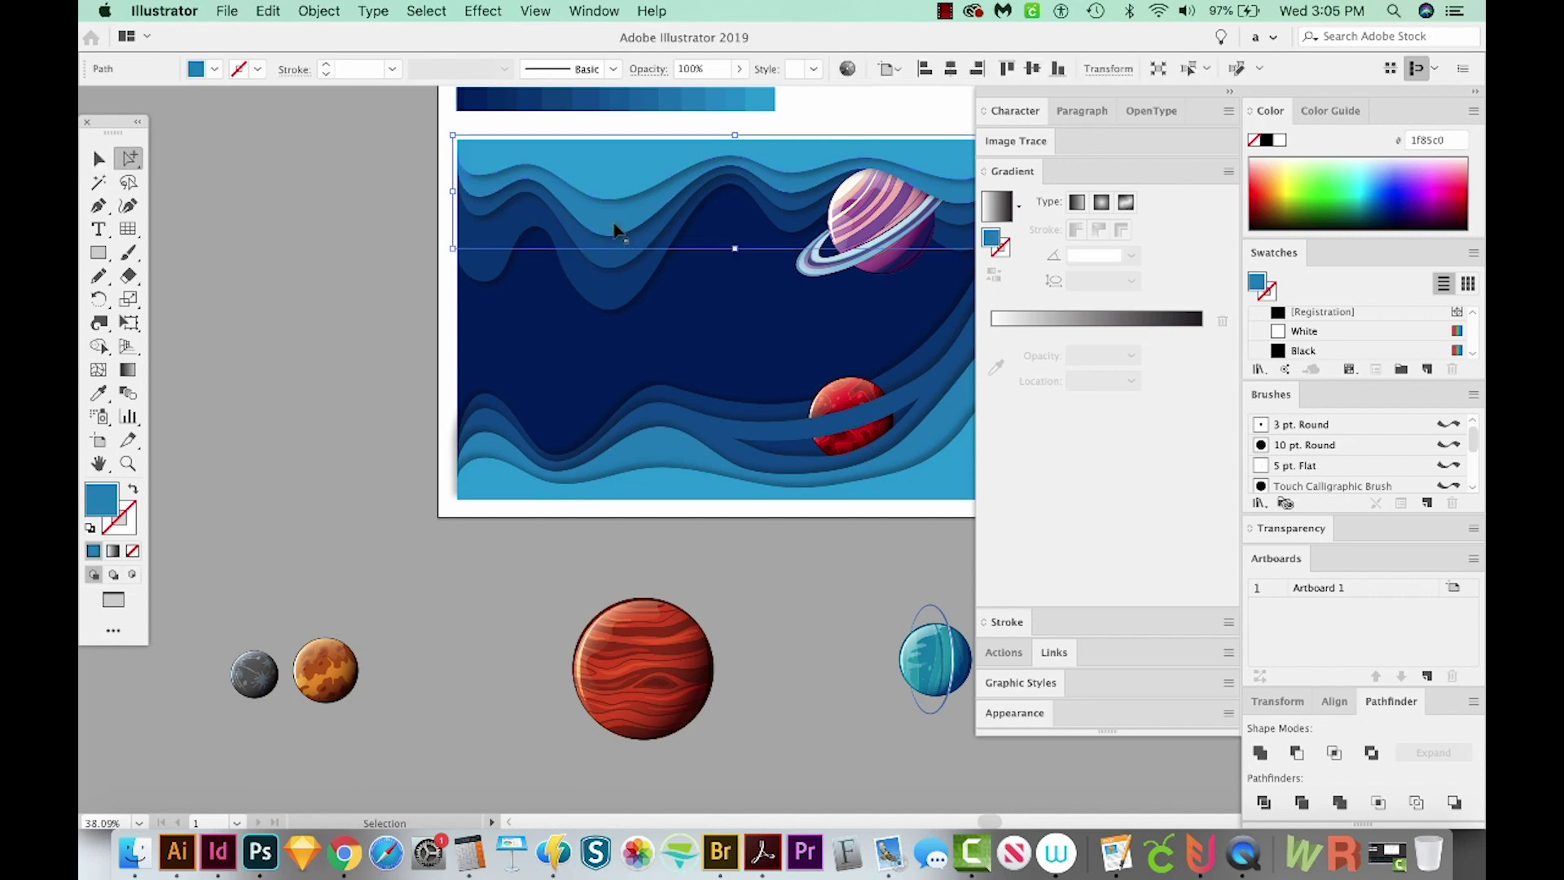
key(super+b)
key(super+shift+a)
Move Neptune between Earth and Saturn, then cut it and paste it directly behind the upper 0b3a7e dark-blue wave.
drag(683, 380, 576, 384)
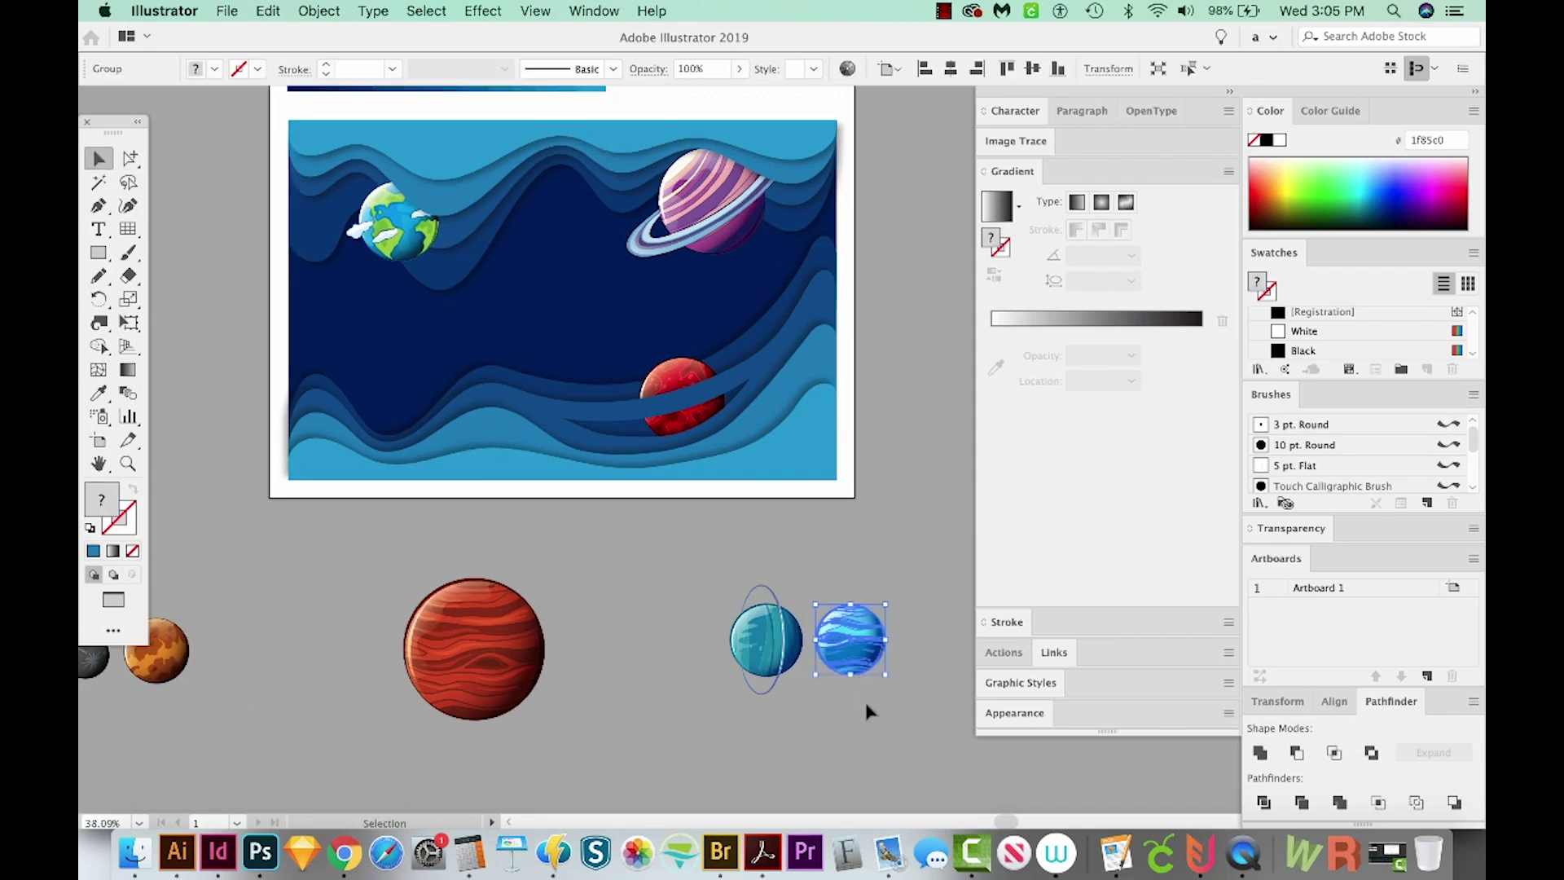
drag(865, 665, 528, 246)
key(Delete)
key(a)
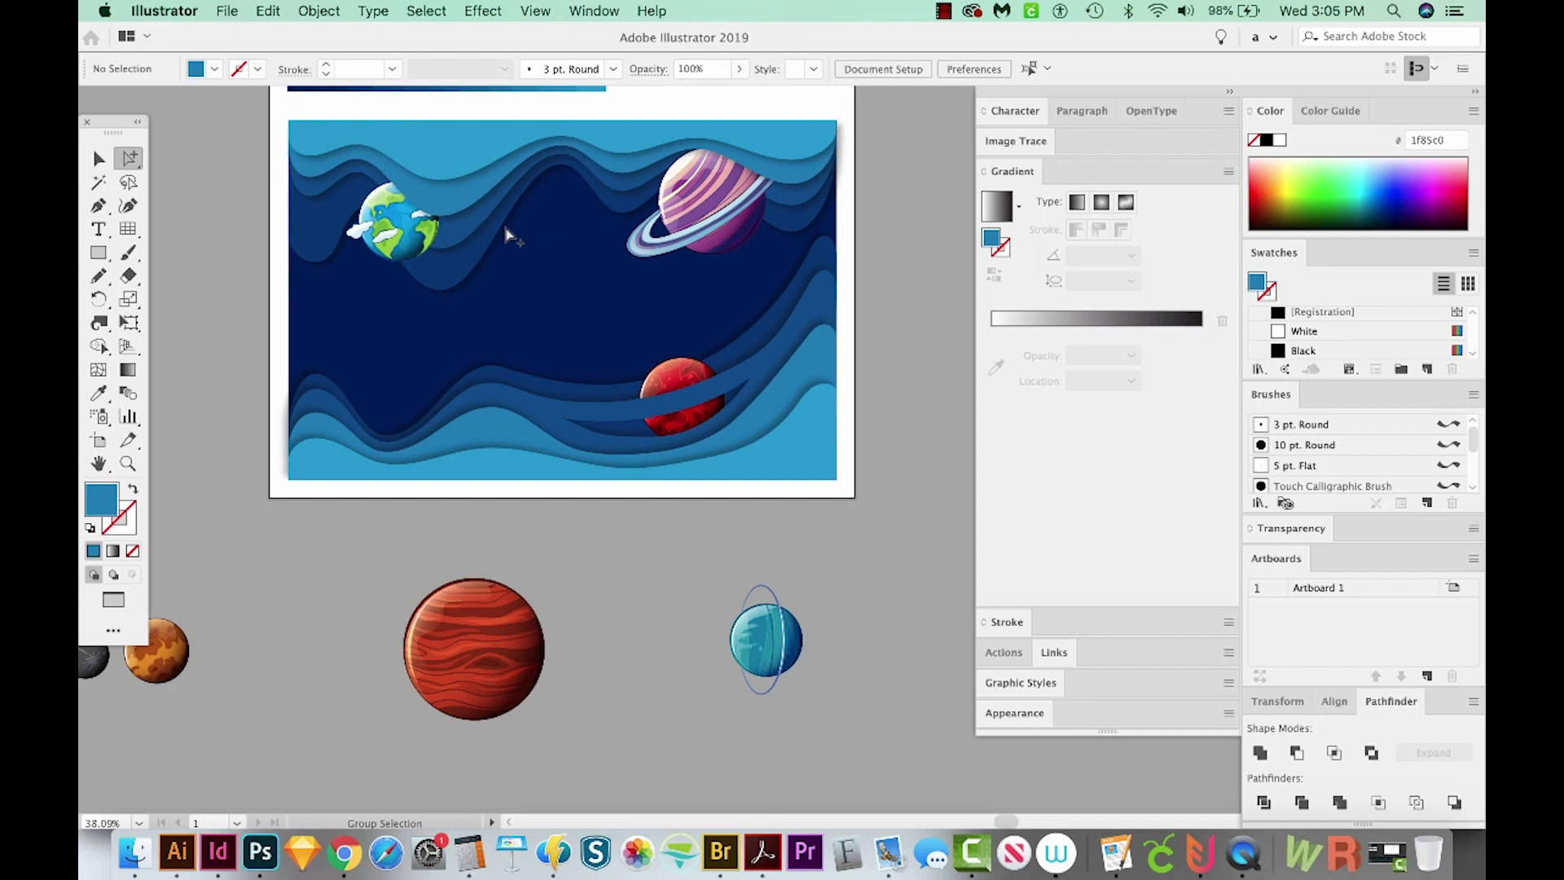
click(502, 226)
shift+click(487, 265)
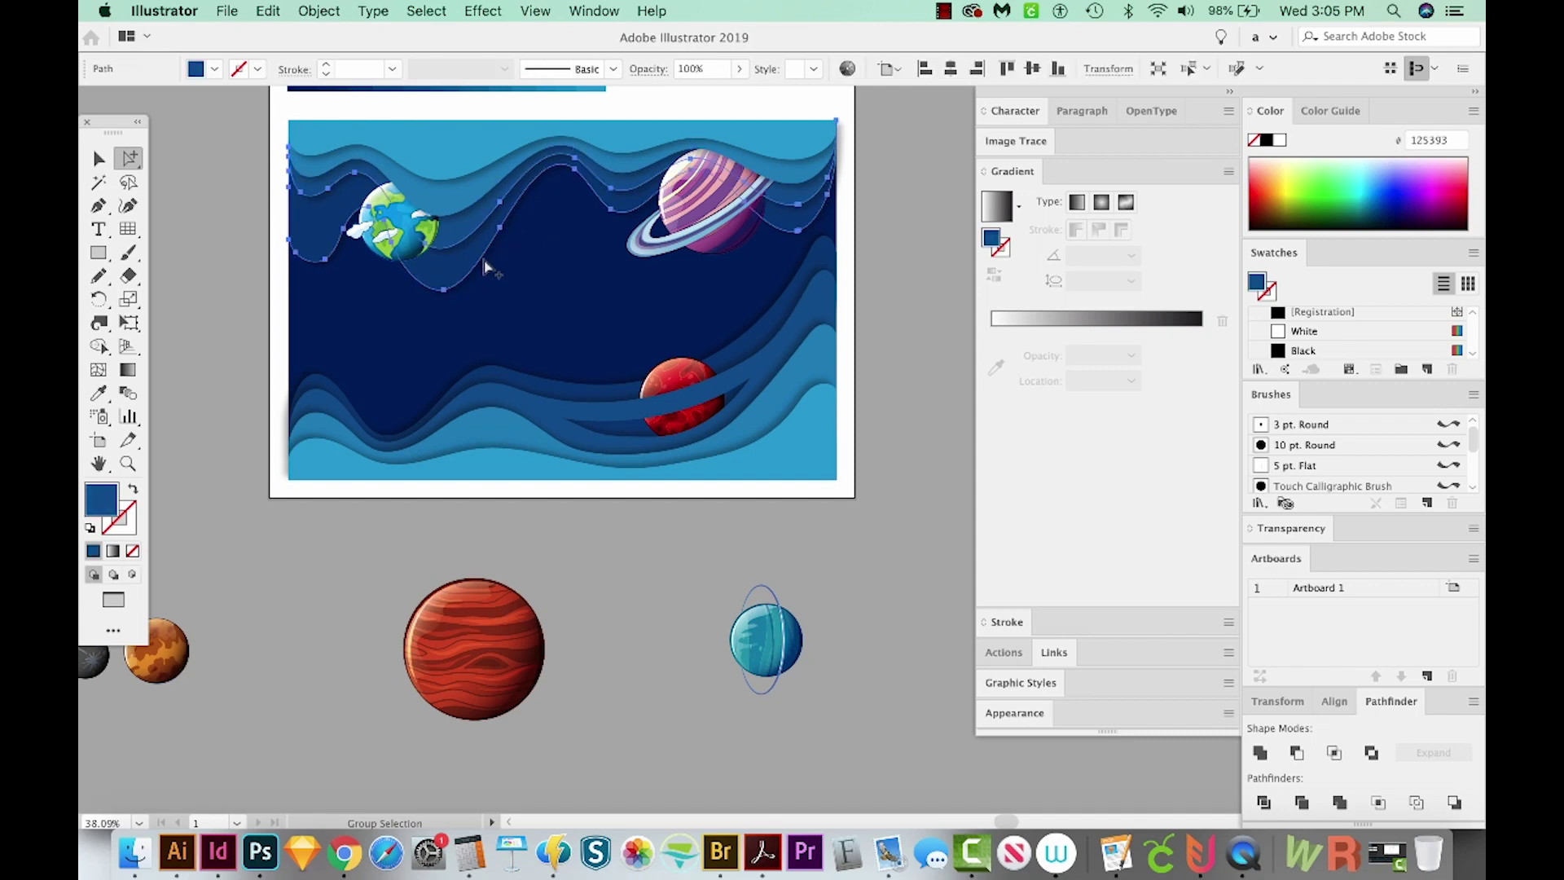
key(super)
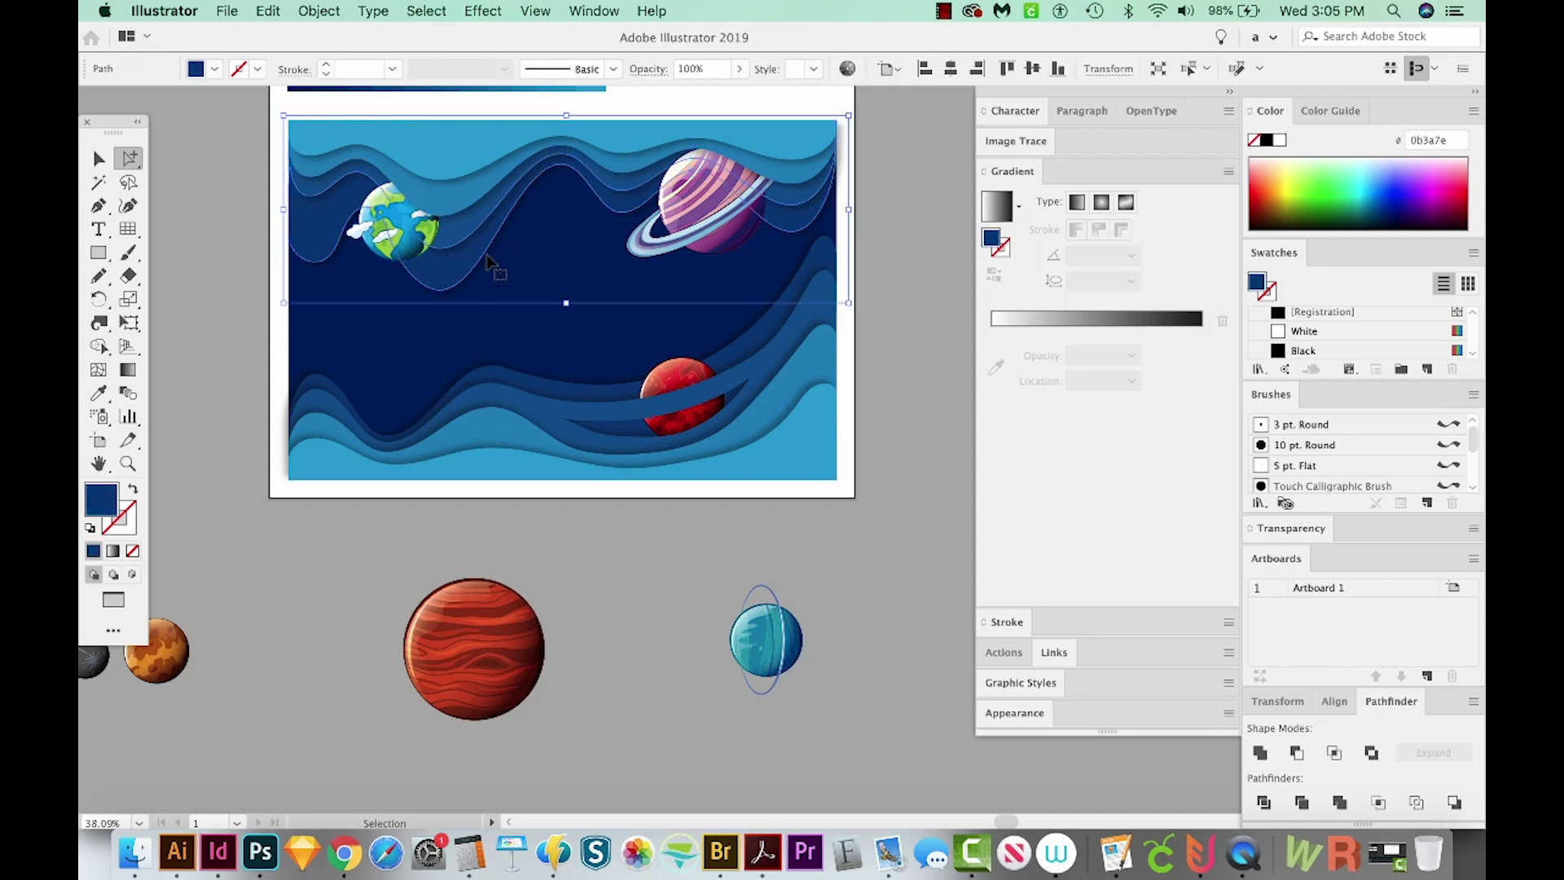
key(super+b)
key(super+shift+a)
Move Jupiter into the lower-left wave dip, then cut it and paste it directly behind the lower 0b3a7e dark-blue wave.
drag(556, 659, 478, 398)
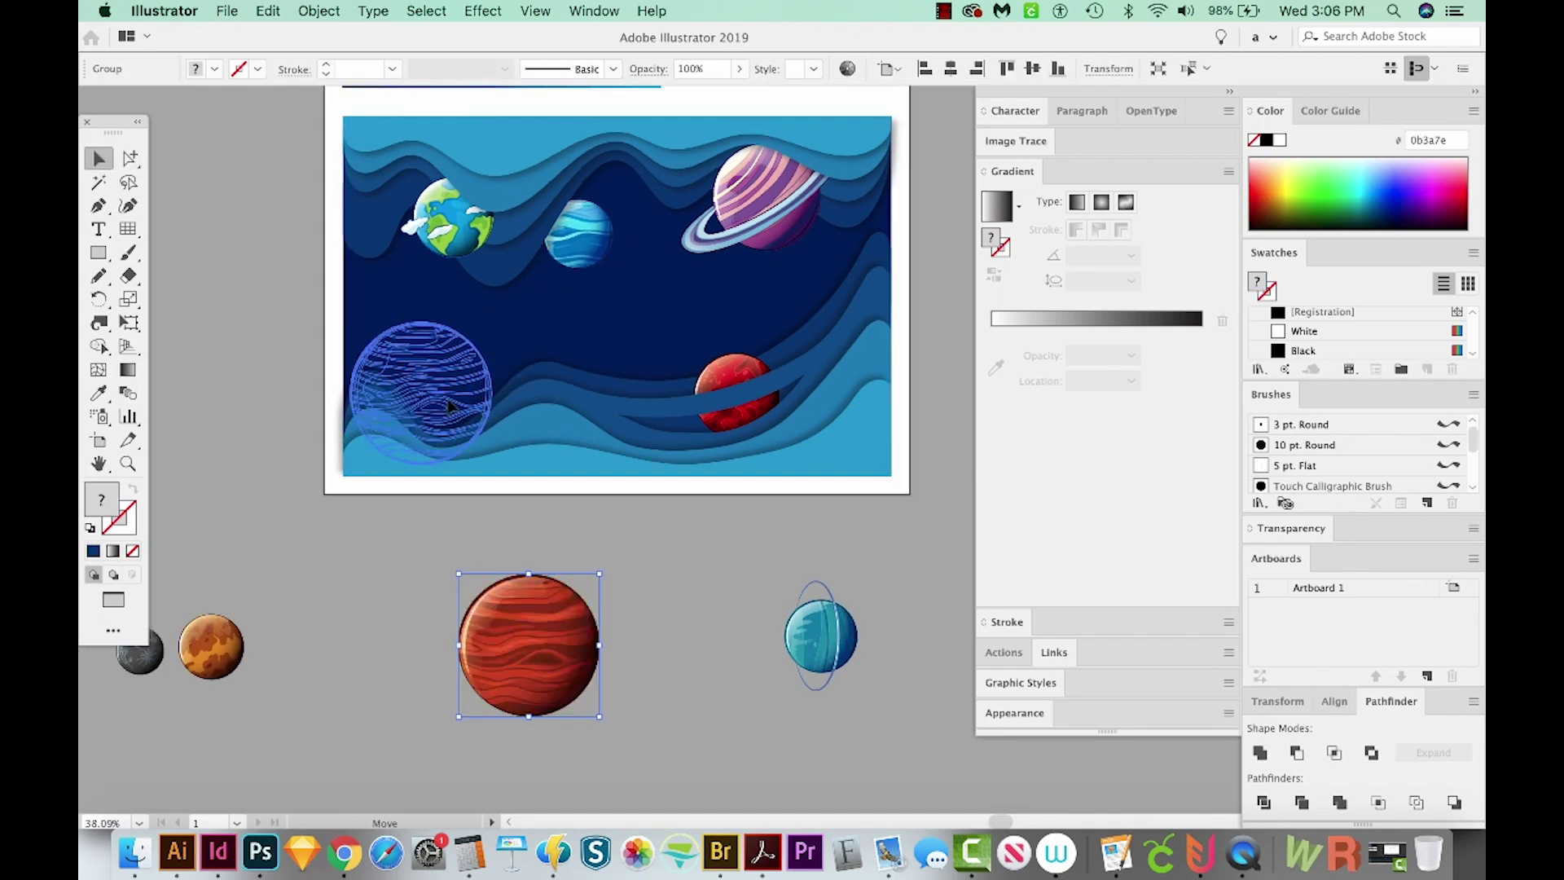
key(e)
drag(541, 307, 563, 359)
key(super+x)
key(a)
click(533, 370)
key(super+b)
key(super+shift+a)
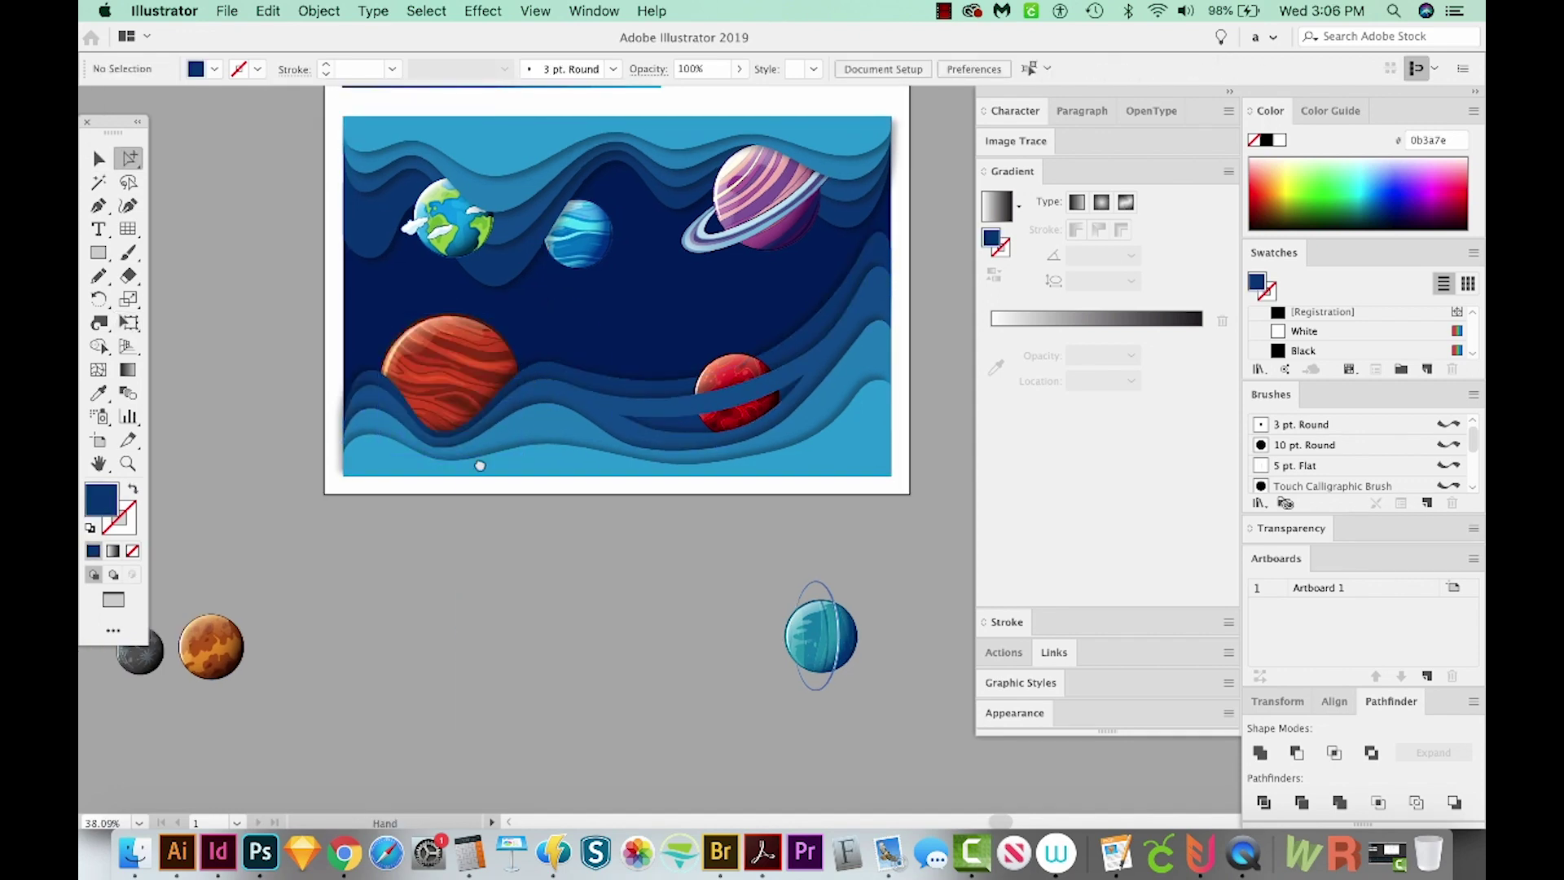
Move the small grey Mercury into the open dark-blue area at the centre of the illustration and fine-tune its position.
drag(480, 465, 425, 500)
drag(622, 642, 796, 569)
key(v)
drag(257, 620, 753, 279)
drag(721, 466, 565, 532)
click(527, 582)
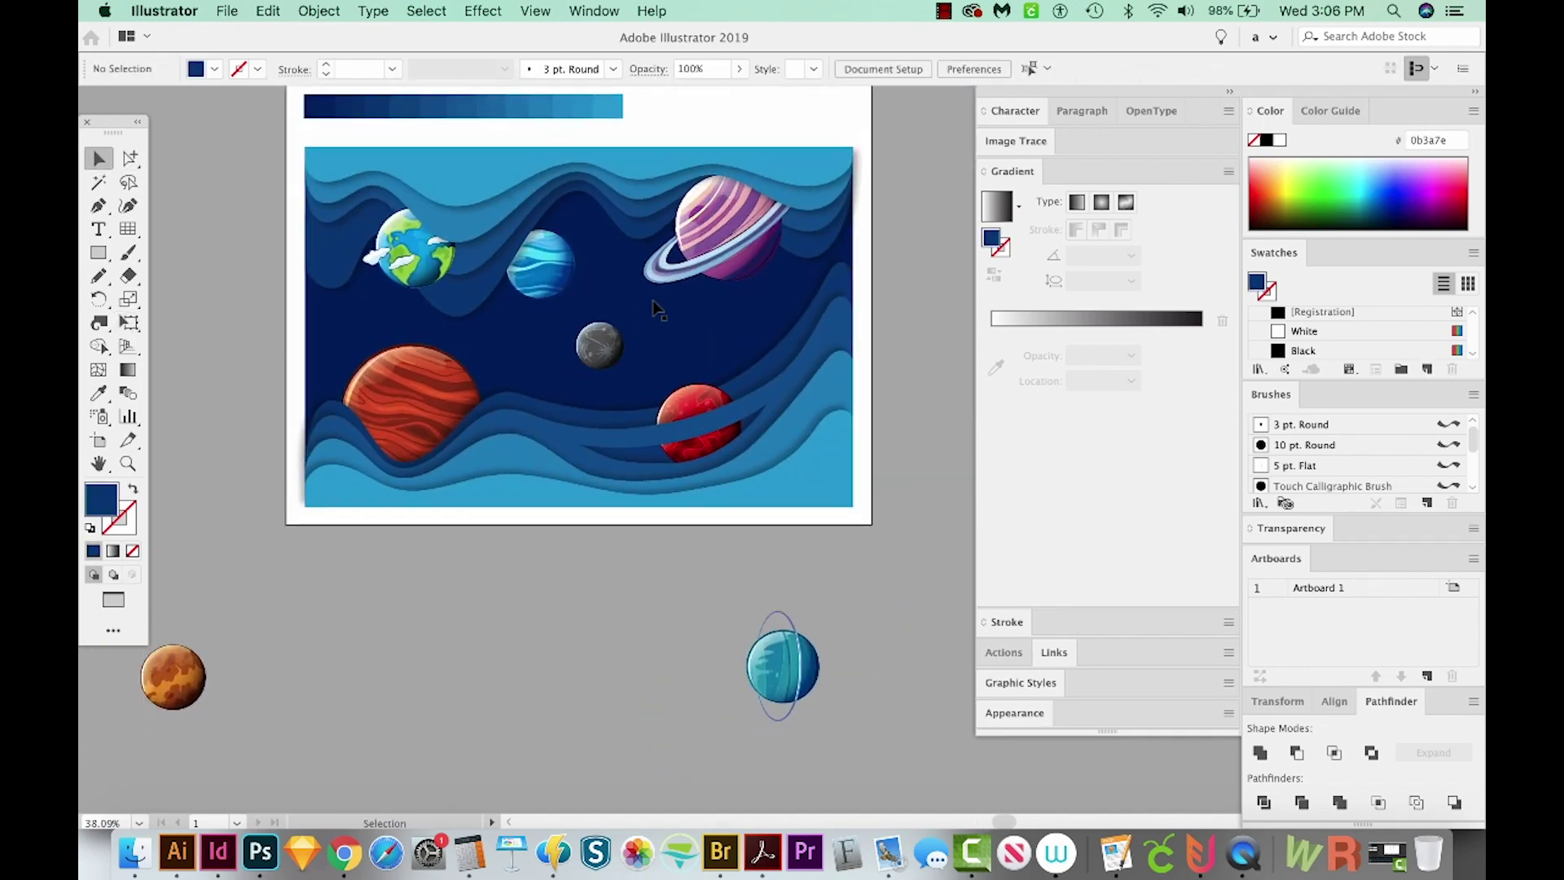
scroll(680, 322, up, 1)
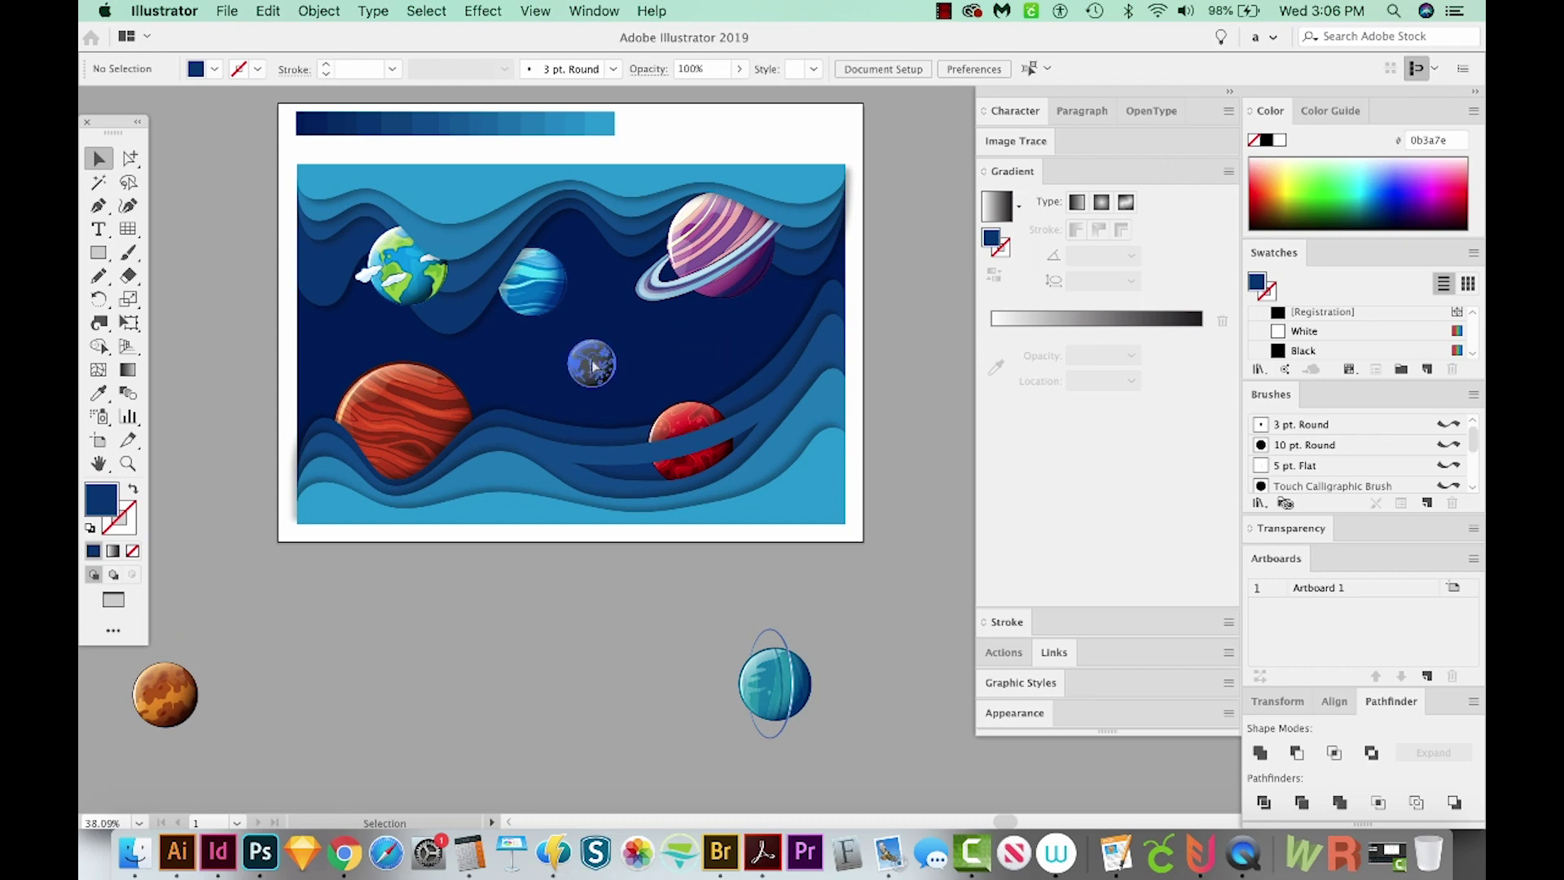
drag(595, 356, 593, 369)
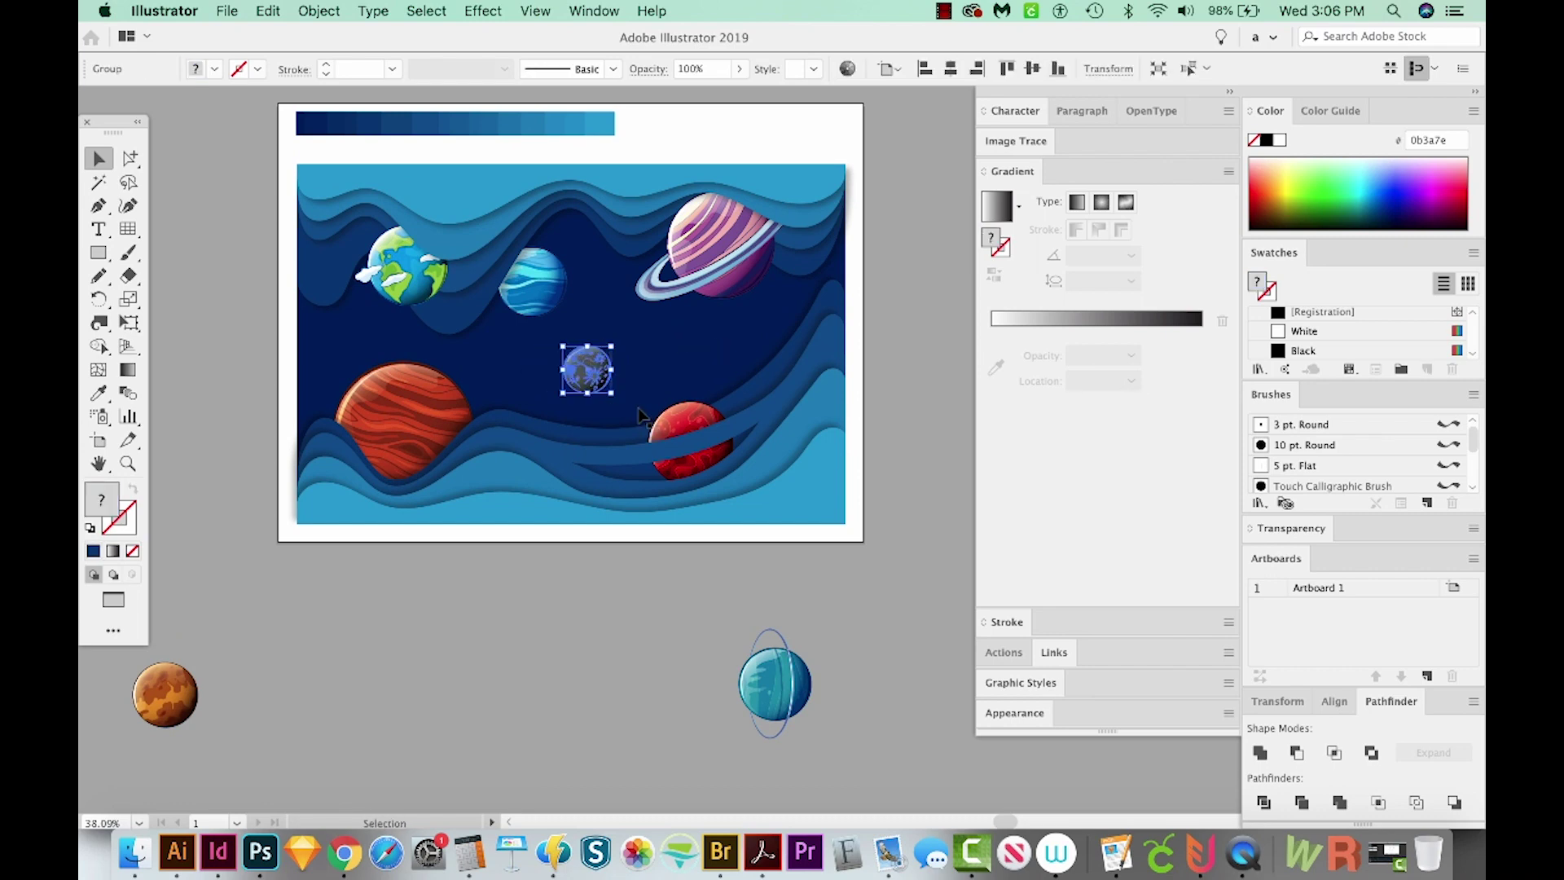
click(556, 600)
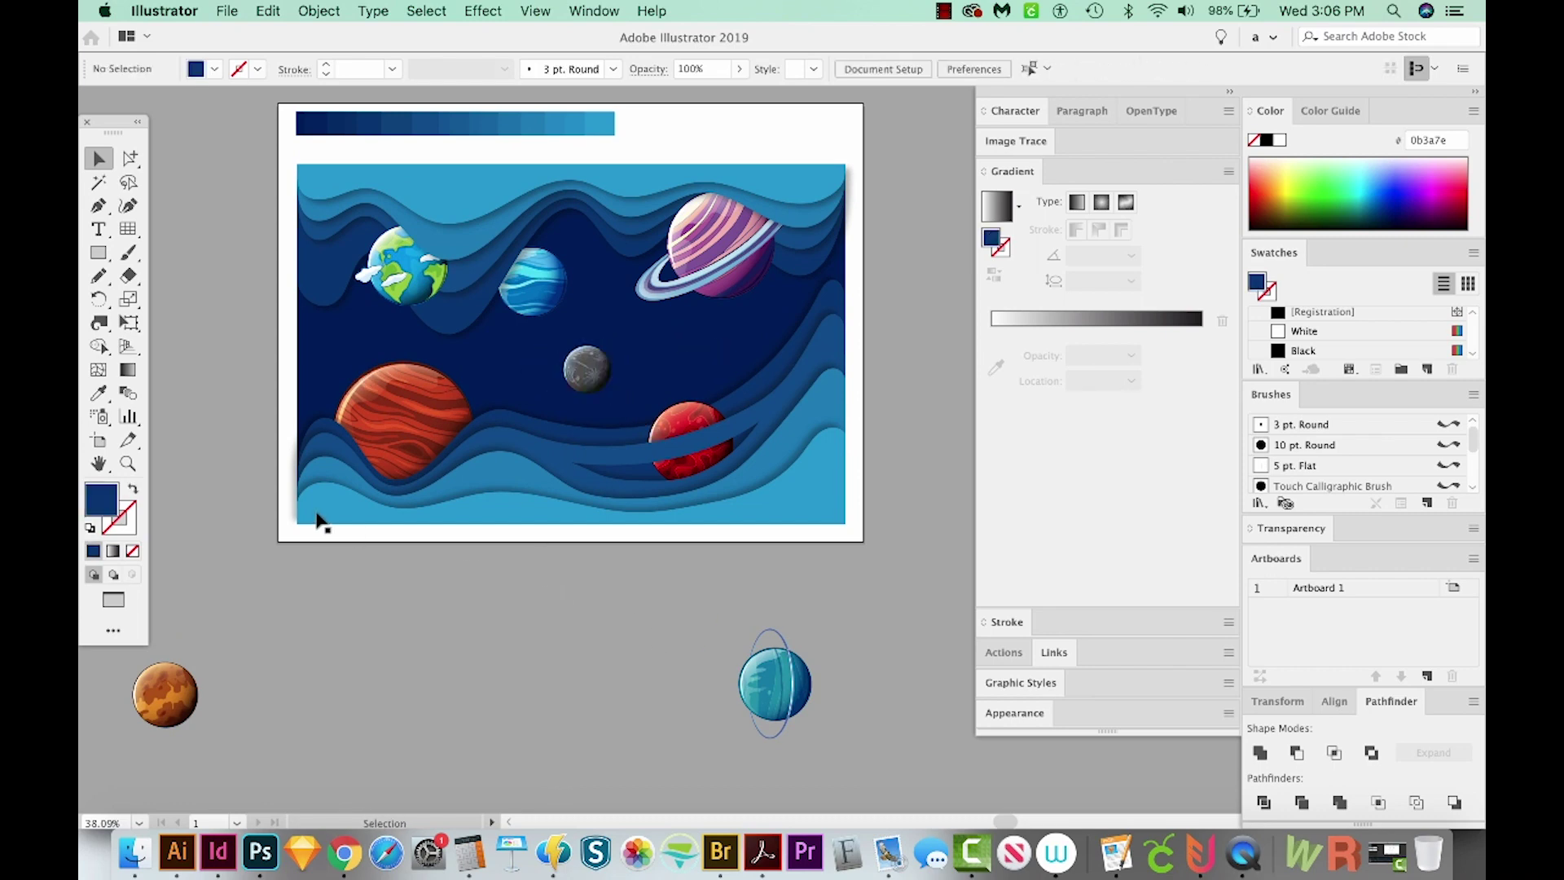
Draw a small star in the dark-blue area between Neptune and Saturn, with a white fill and no stroke.
click(97, 254)
click(183, 346)
drag(595, 308, 597, 309)
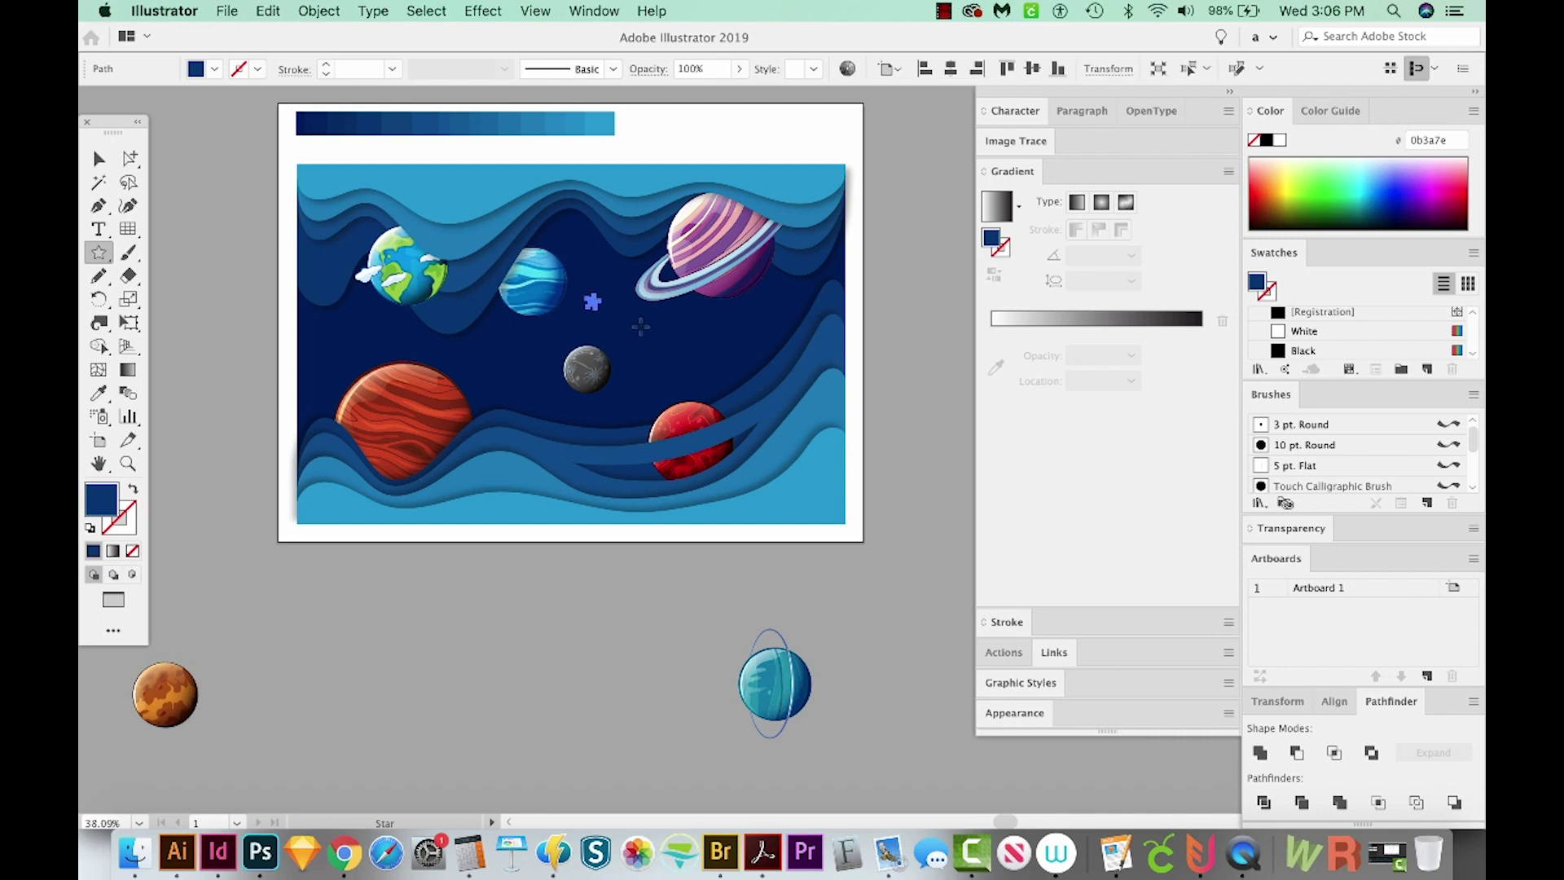
key(d)
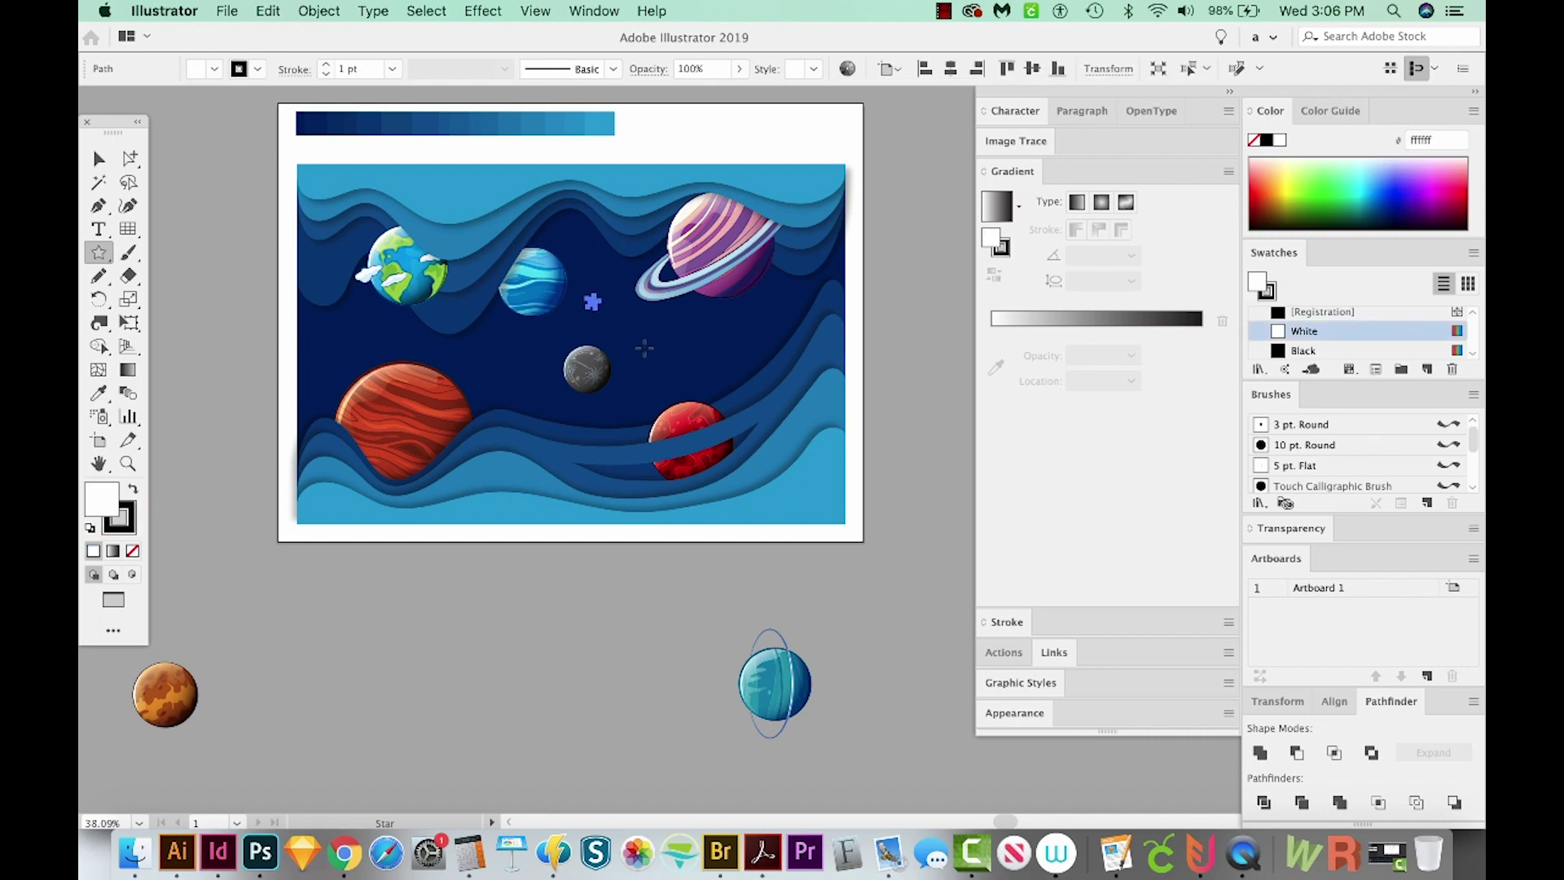
key(x)
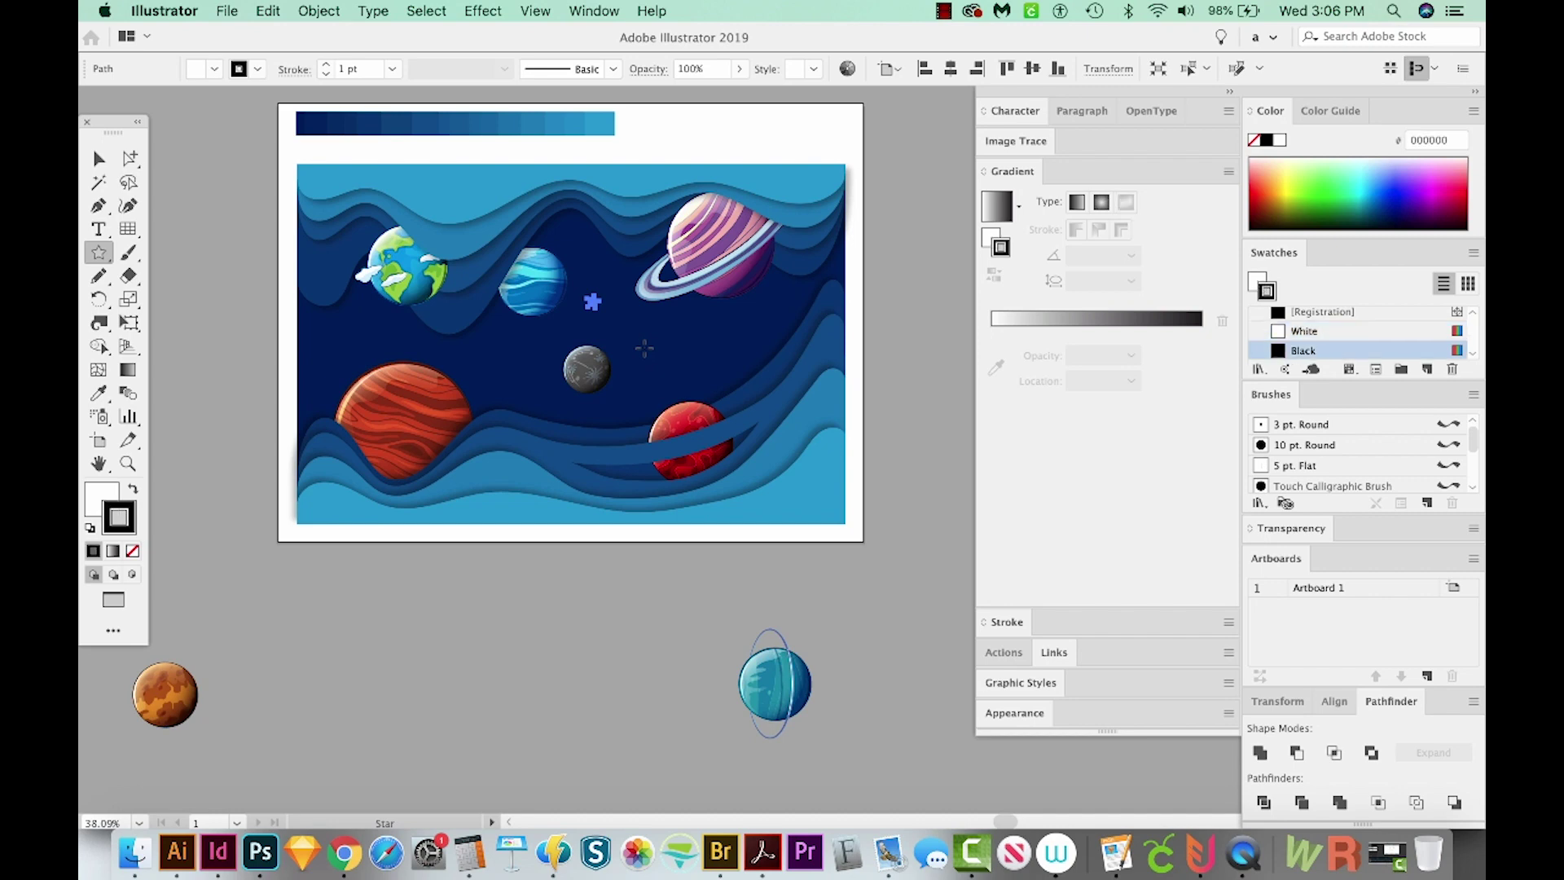
key(slash)
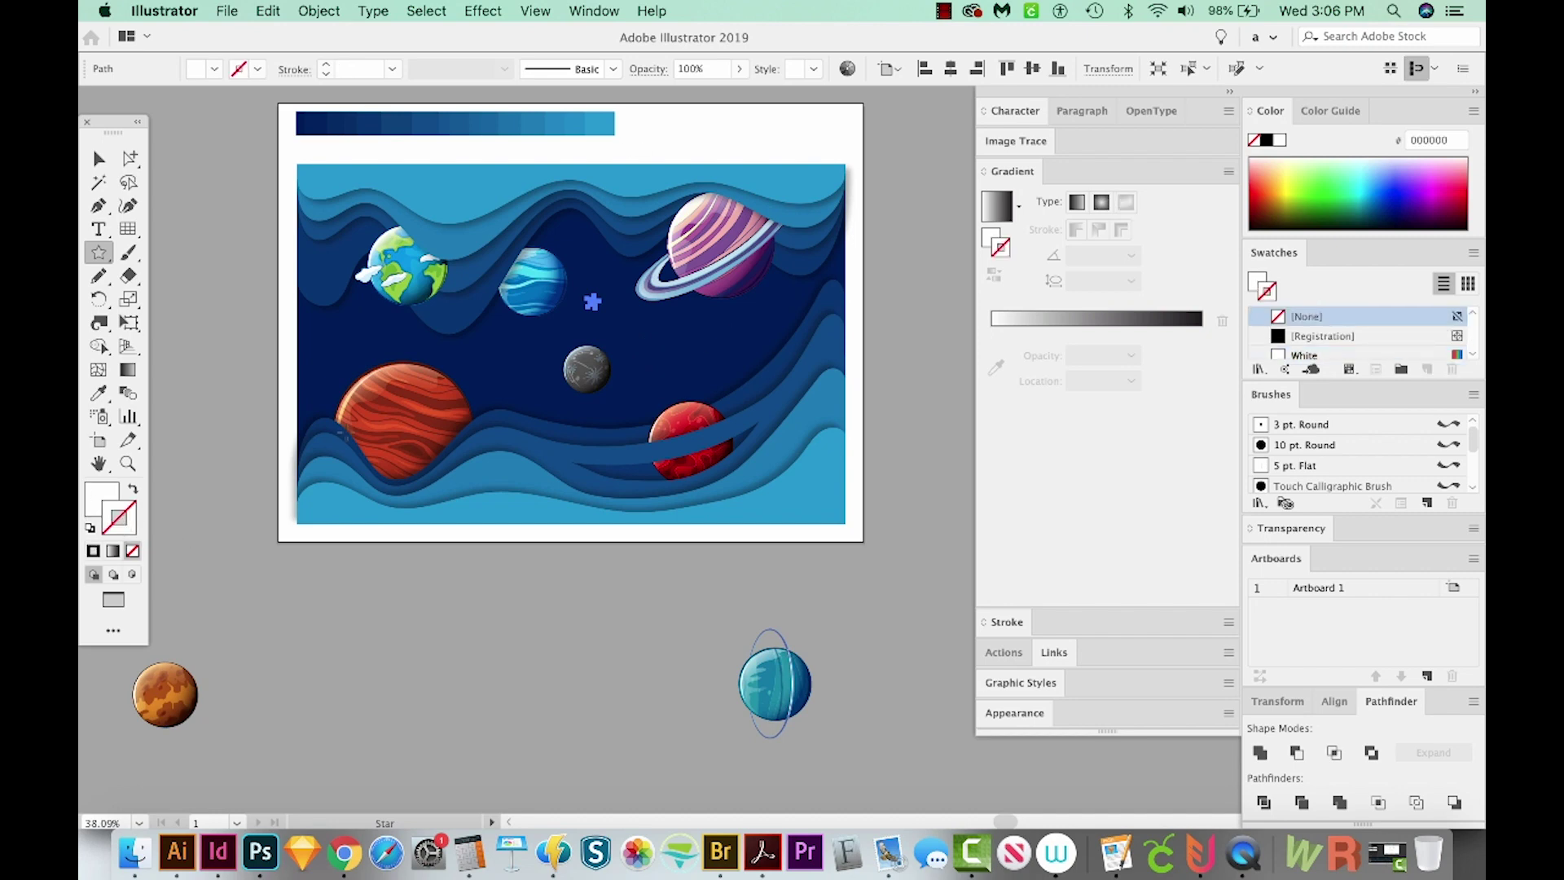
key(super+shift+a)
Place two copies of the star in the dark-blue area on either side of Mercury, rotating them slightly for variety.
key(a)
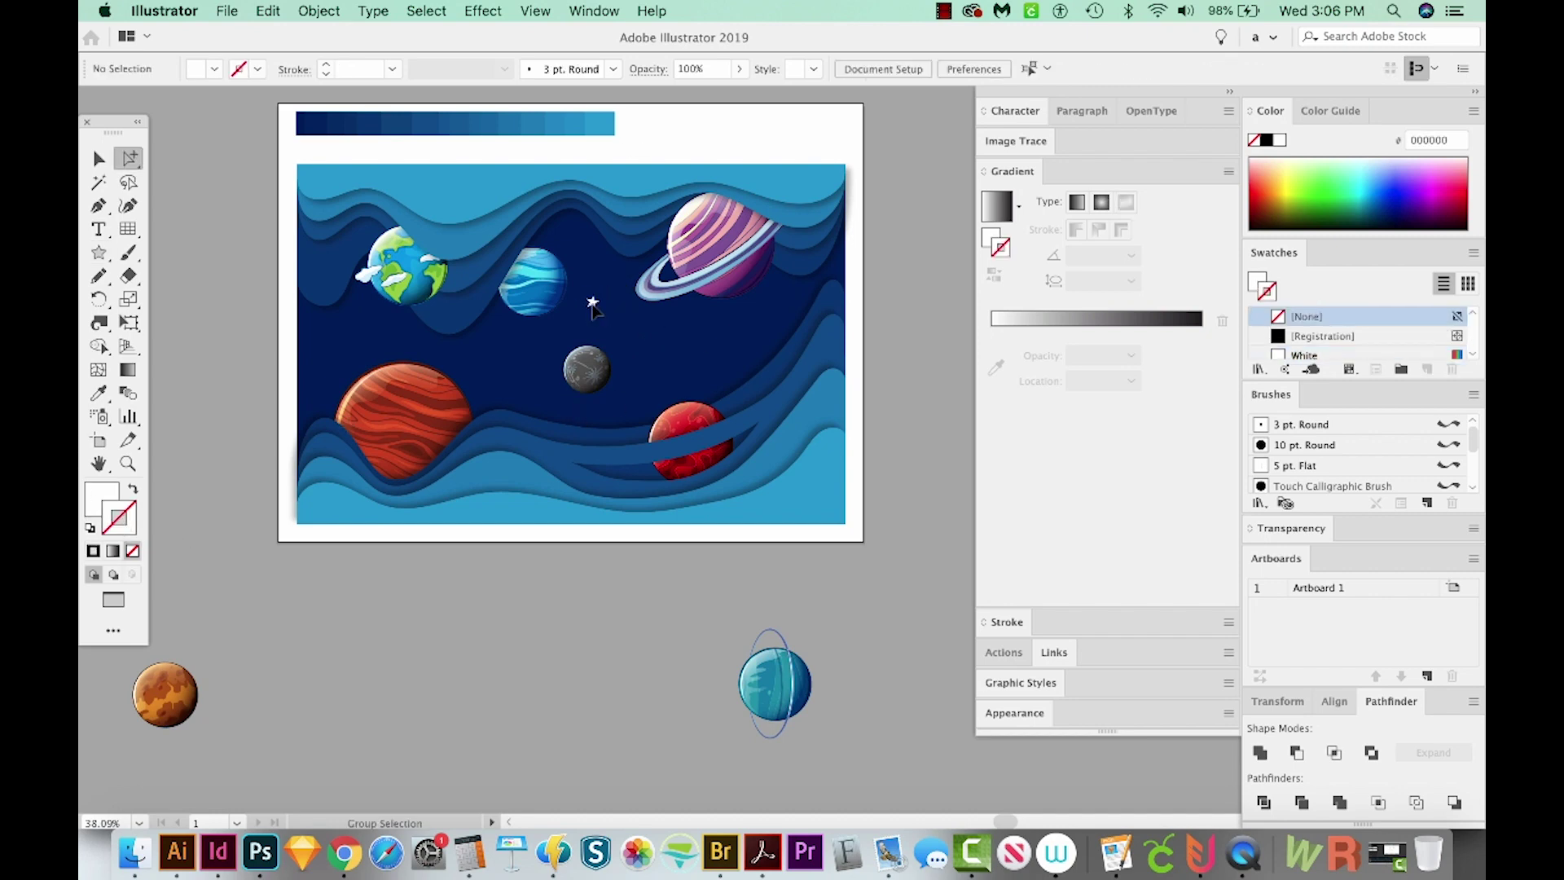
drag(593, 305, 730, 312)
key(e)
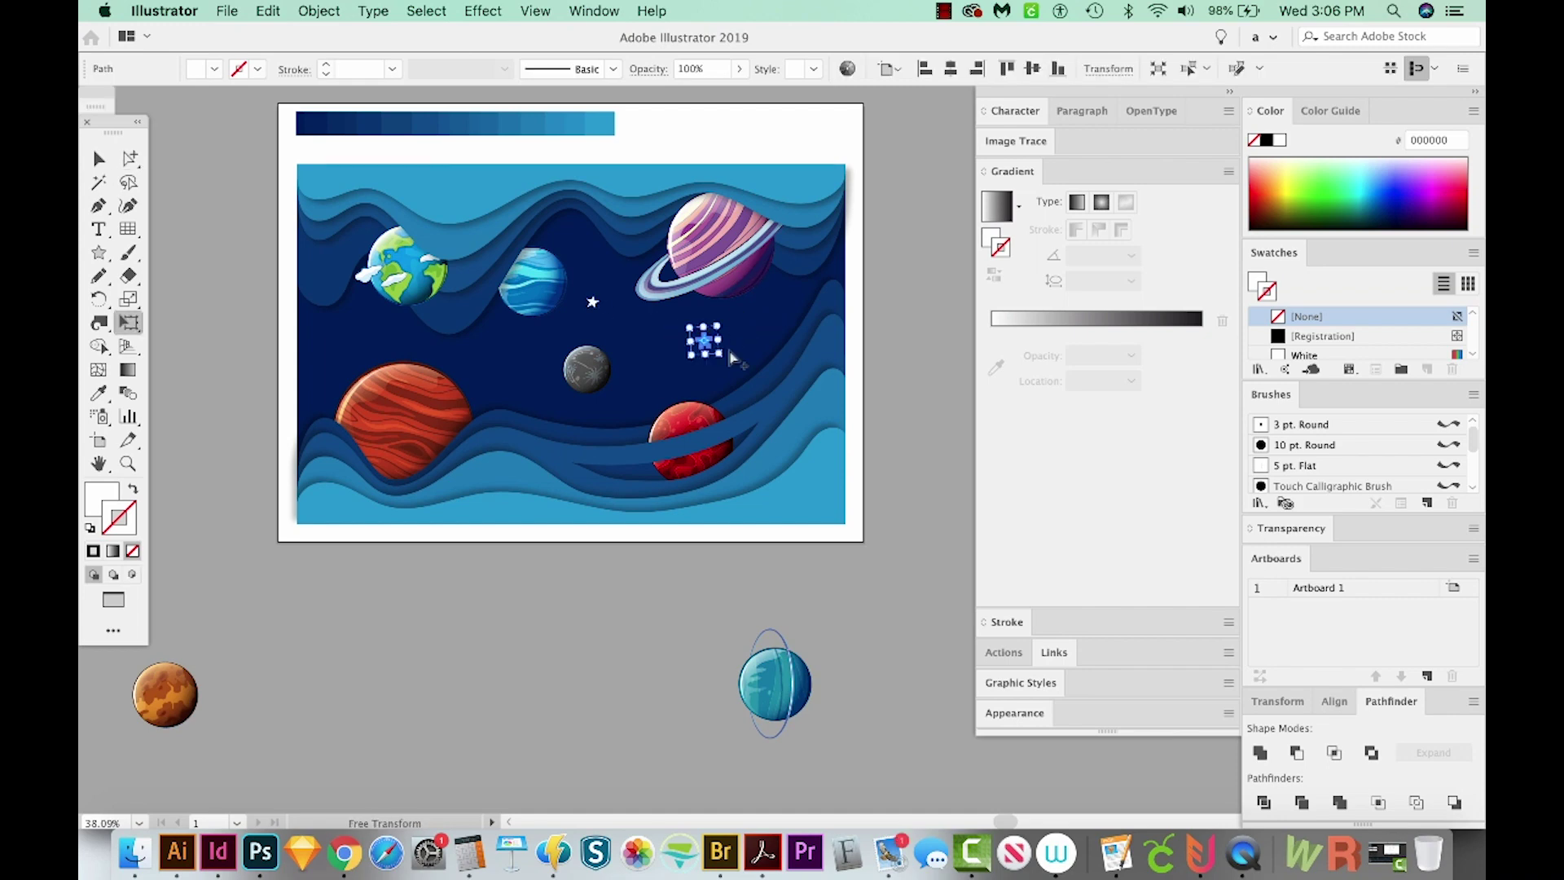
key(a)
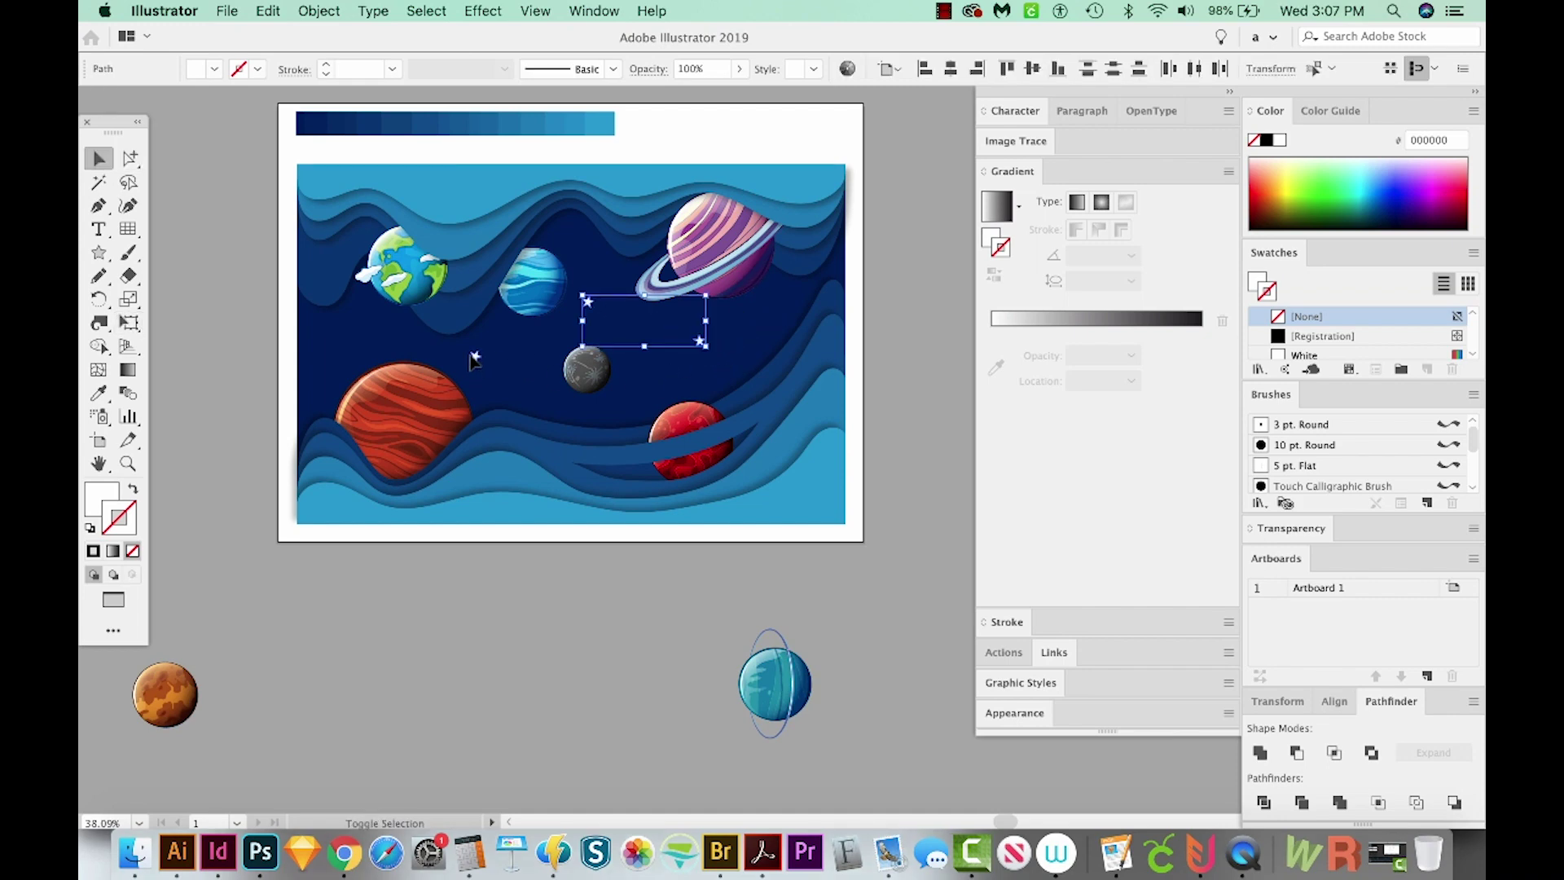
Fill all three stars with the light yellow fffe8c.
shift+click(474, 358)
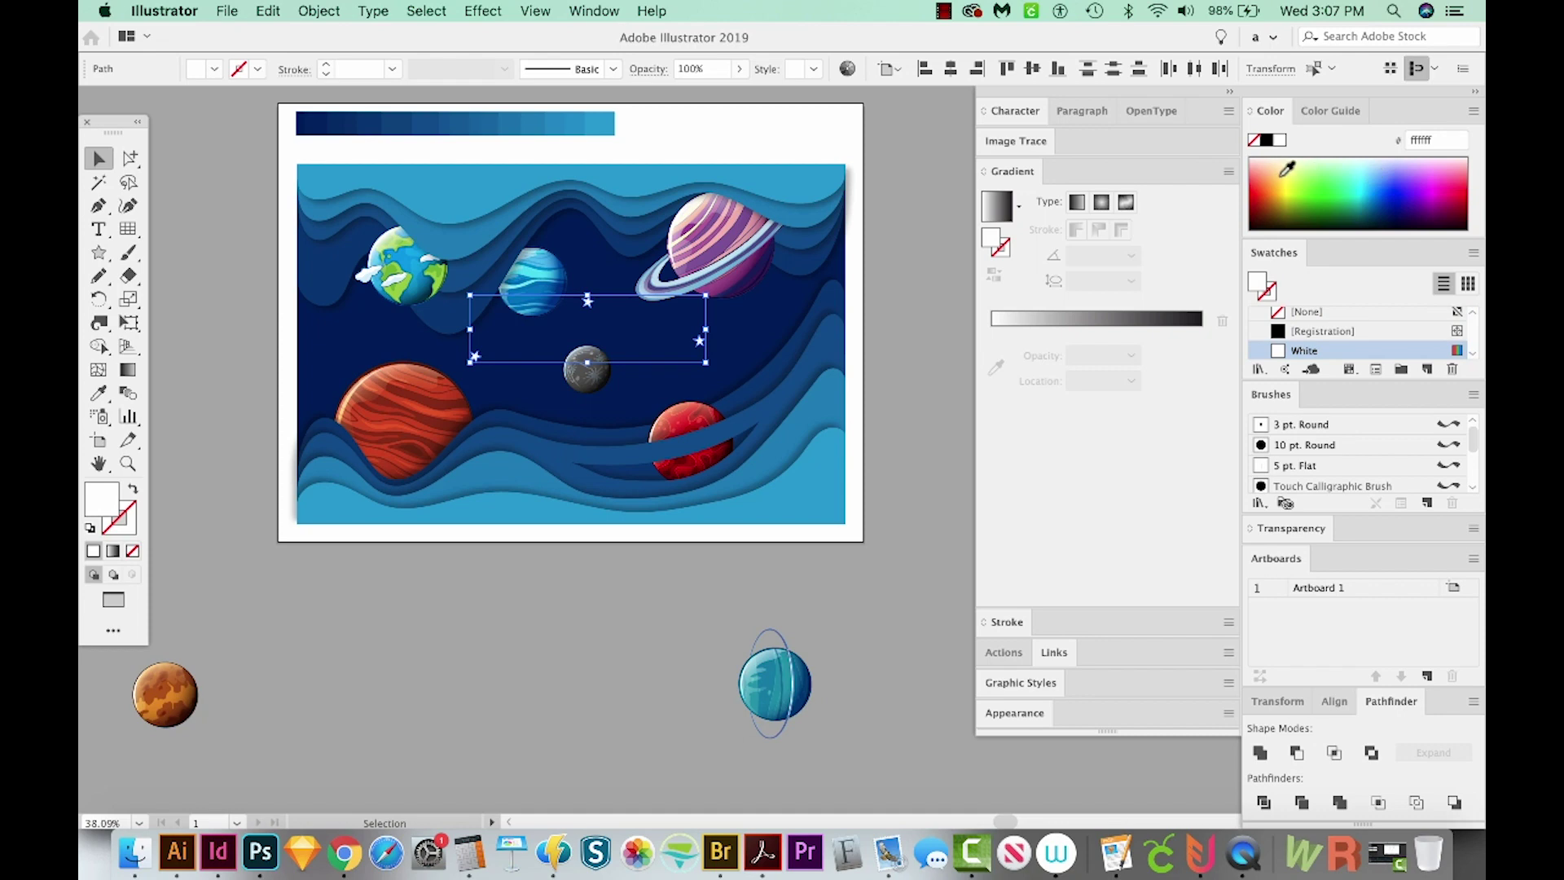
click(1290, 165)
key(super+shift+a)
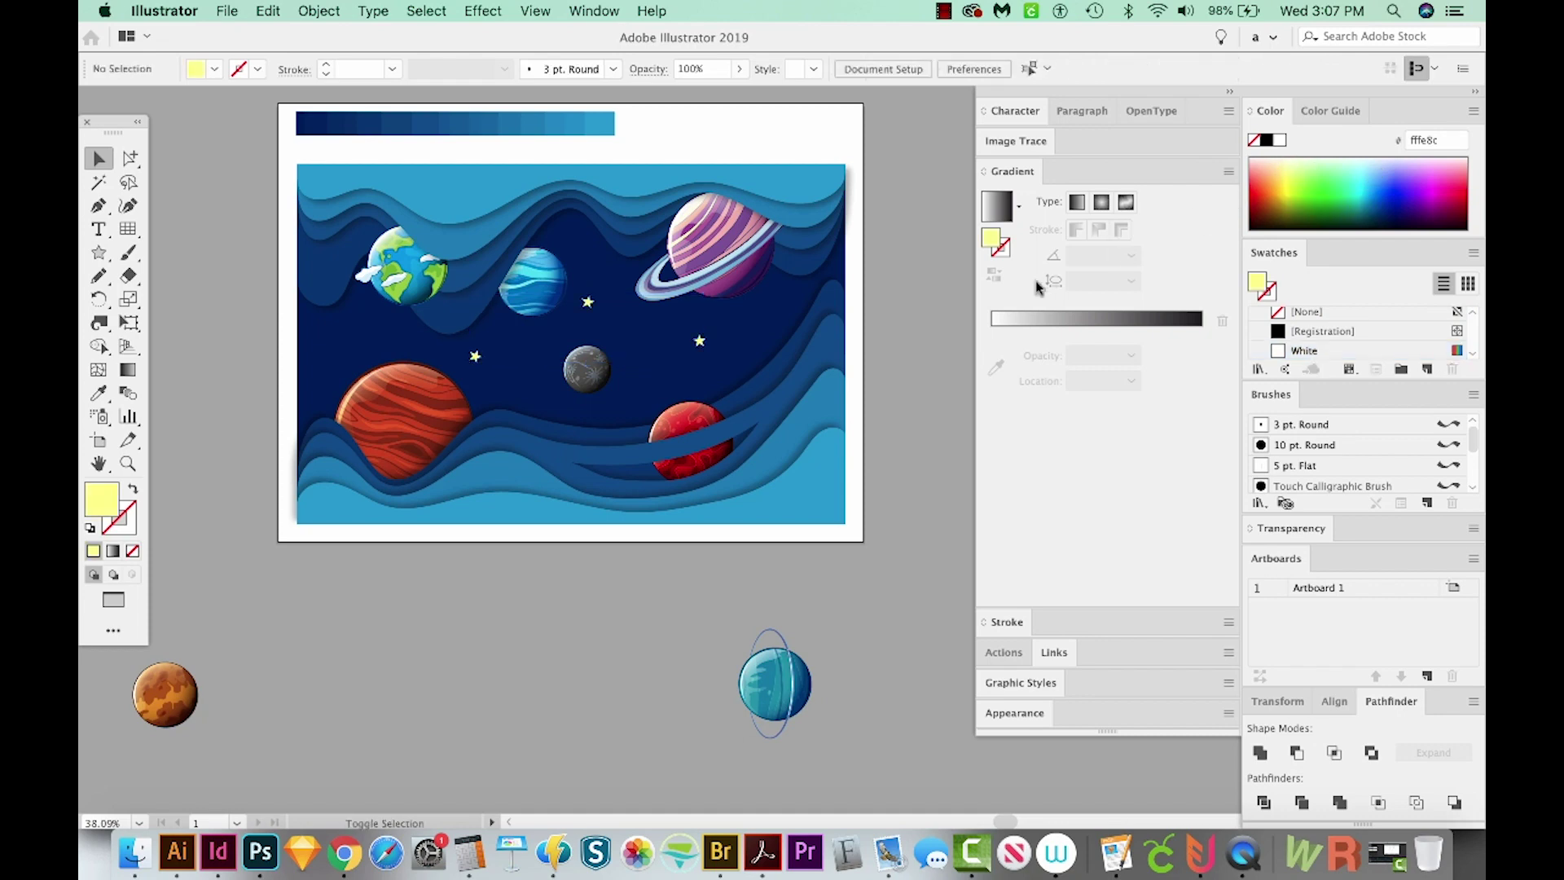
Draw a tiny circle between Mercury and the star beneath Saturn, with a white fill and no stroke.
key(space)
mouse_move(718, 333)
mouse_down()
mouse_move(766, 306)
mouse_move(660, 322)
mouse_up()
key(l)
key(d)
key(x)
key(slash)
key(v)
click(617, 563)
Scatter seven copies of the tiny white circle across the dark-blue area between the planets as distant stars.
drag(661, 323, 672, 373)
key(super+z)
key(super+shift+a)
key(a)
drag(672, 373, 376, 302)
drag(376, 301, 343, 355)
drag(343, 355, 801, 288)
drag(801, 287, 526, 371)
drag(526, 370, 562, 306)
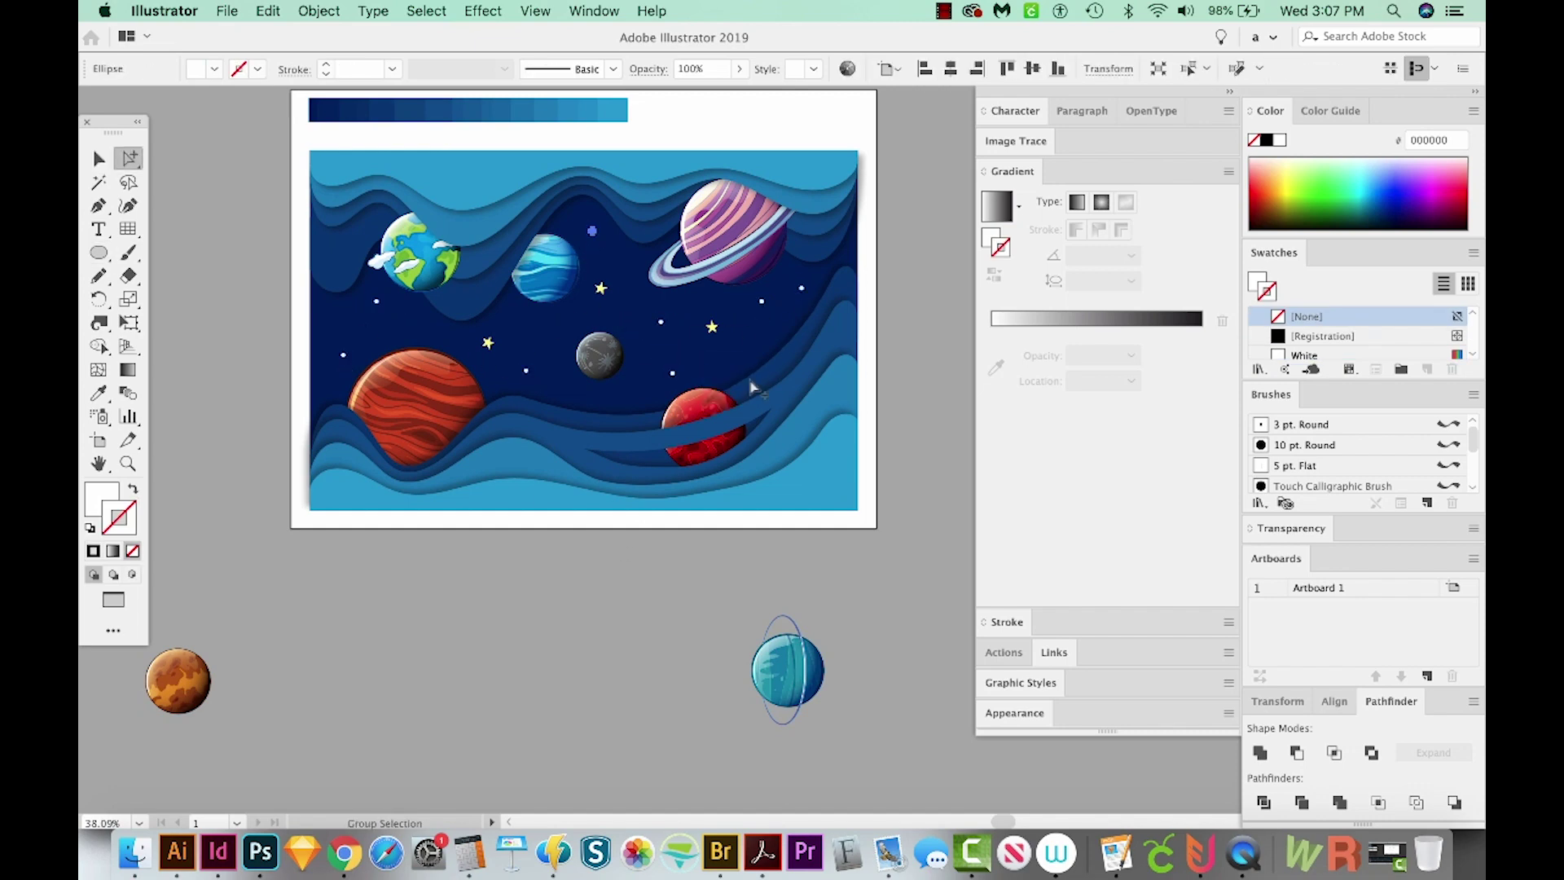
Copy the dark-blue background rectangle and paste it in place in front of all the waves and planets.
key(Tab)
key(z)
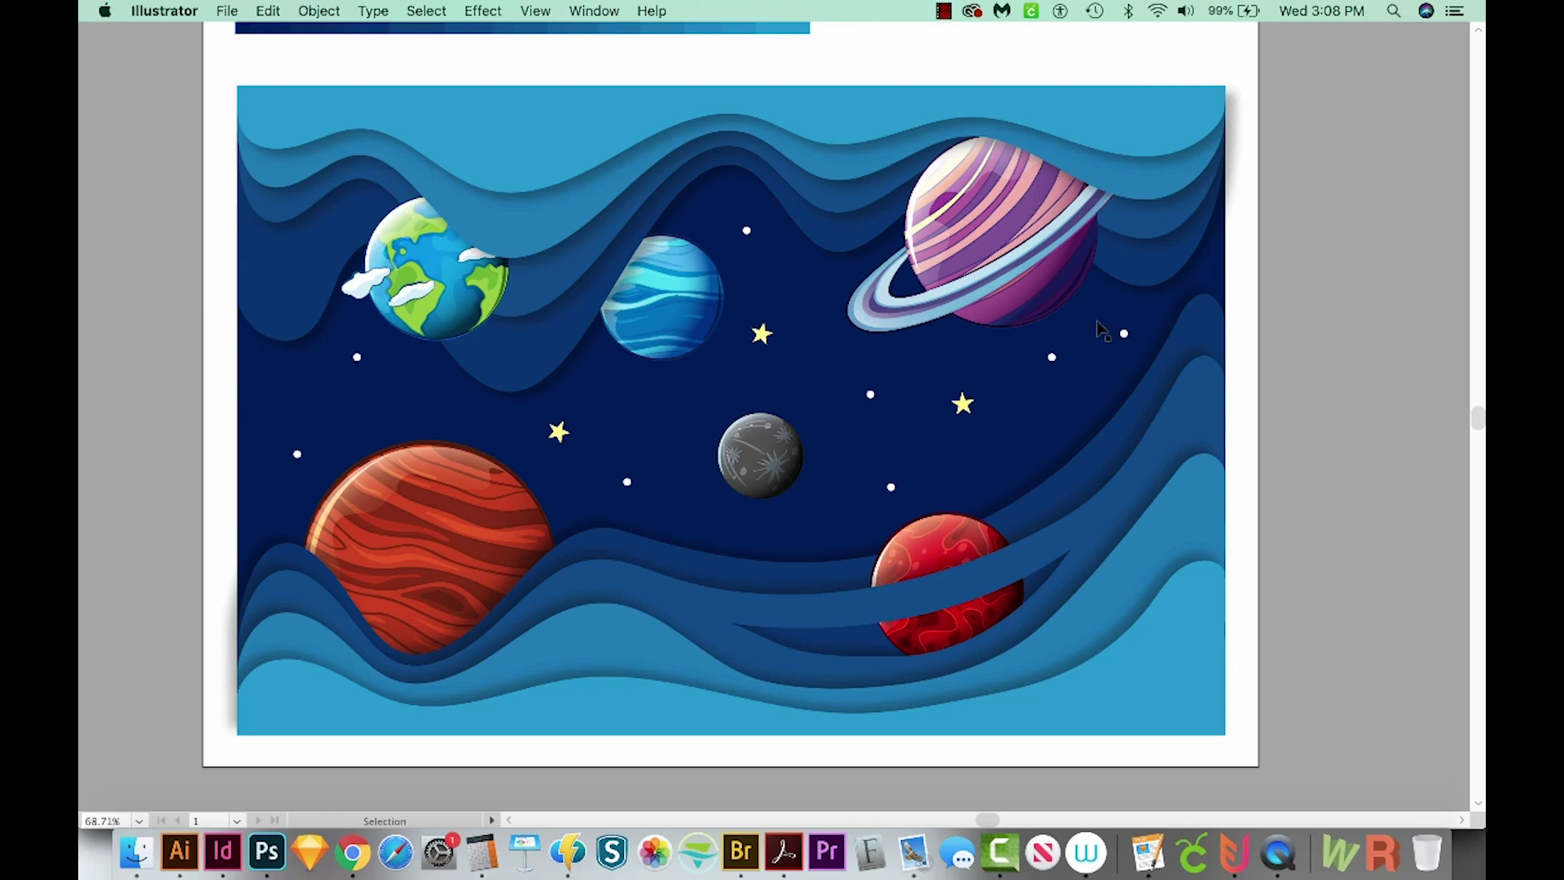
key(Tab)
key(a)
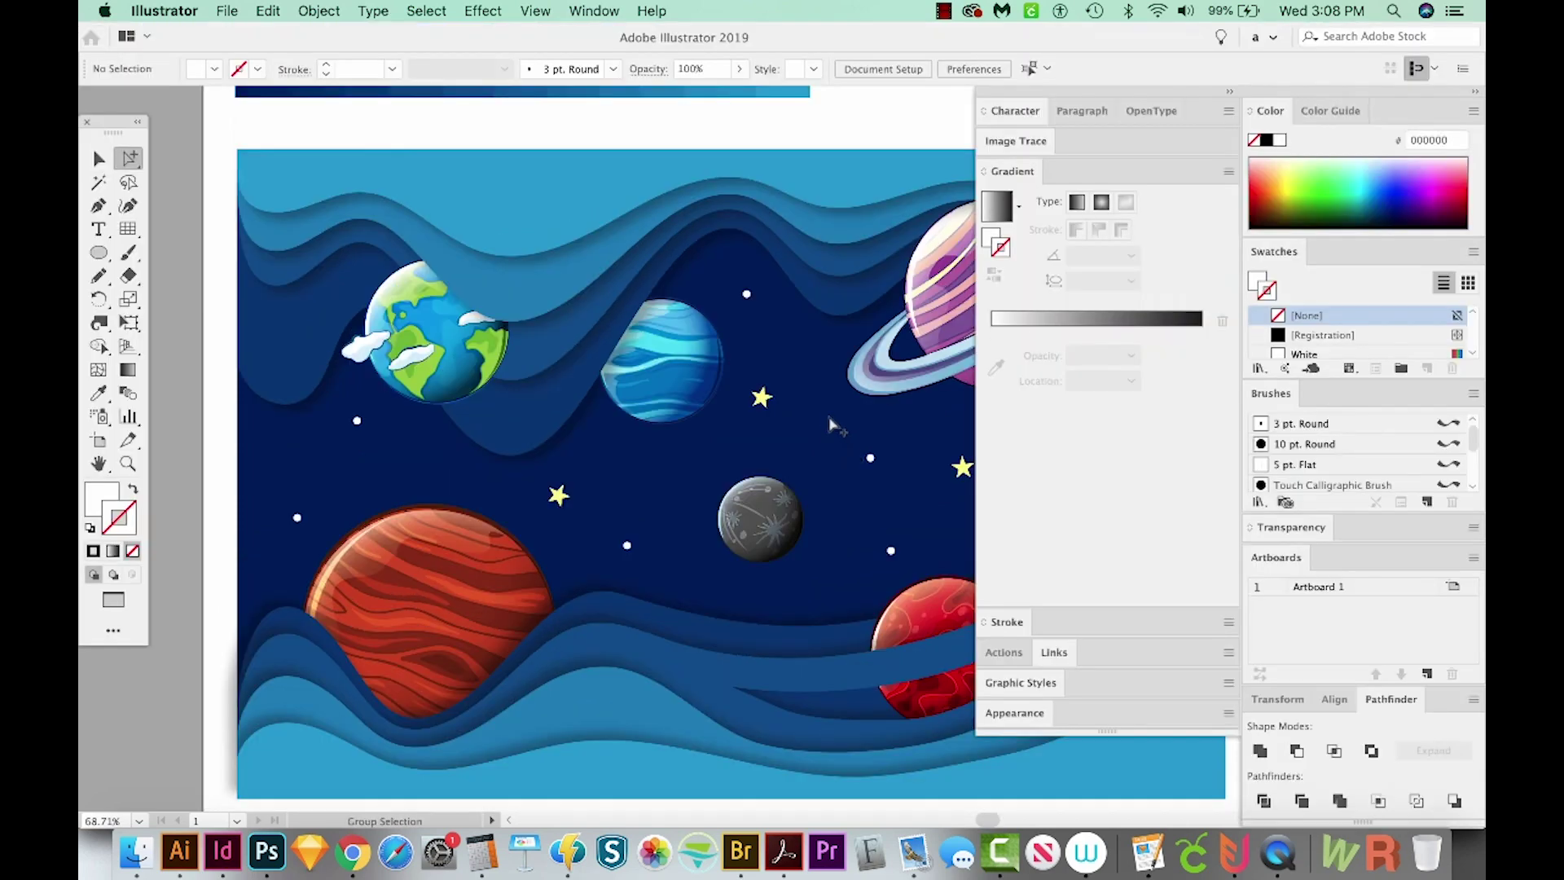
click(828, 418)
drag(661, 458, 614, 436)
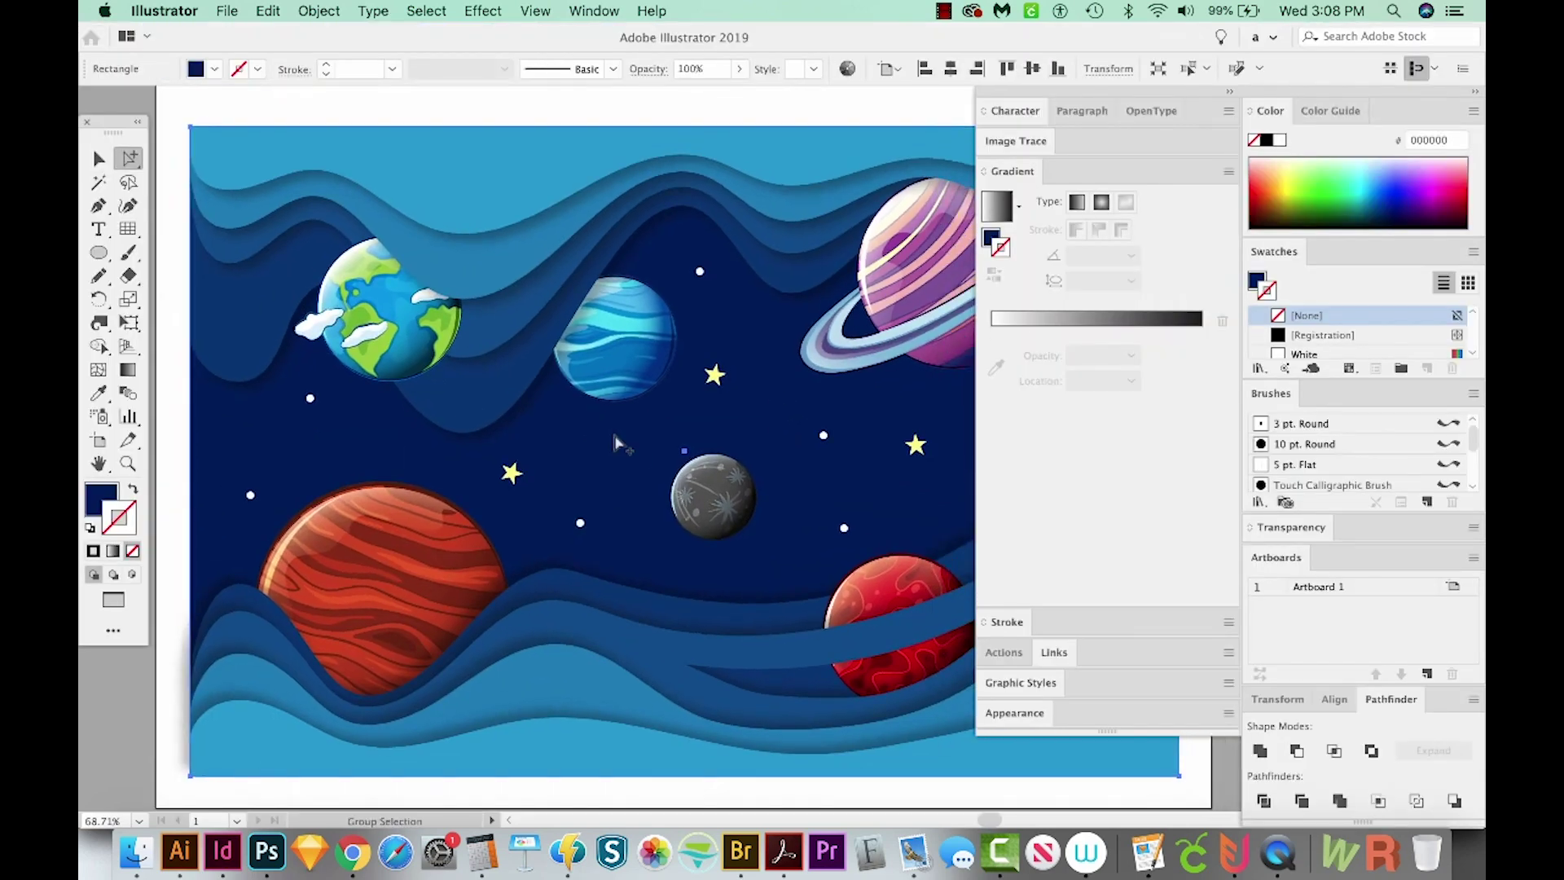
key(shift+super+a)
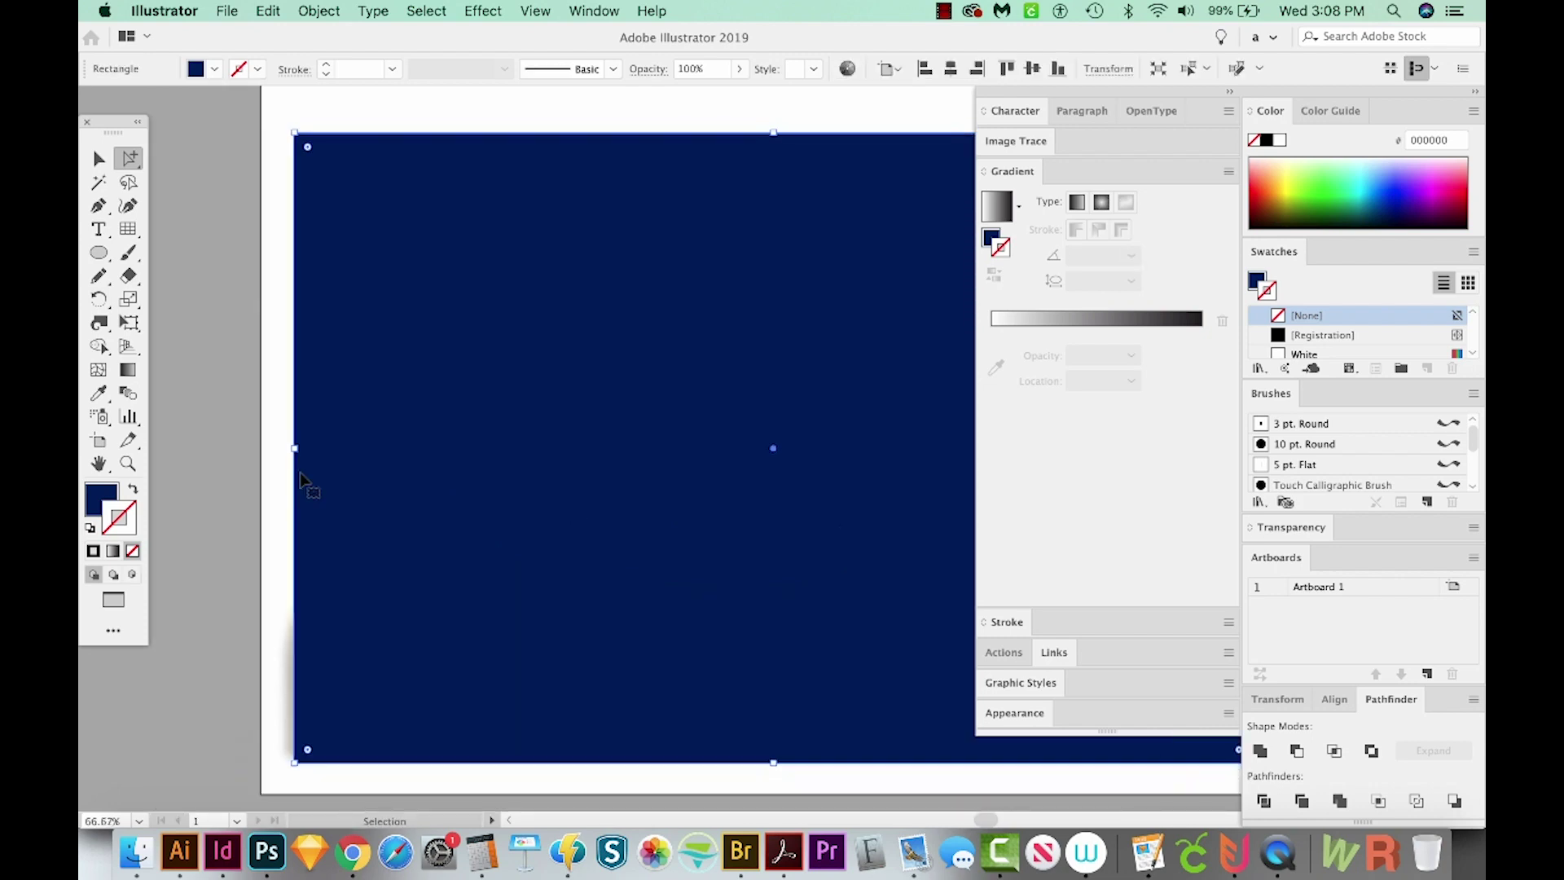
key(super+minus)
key(space)
drag(660, 442, 461, 450)
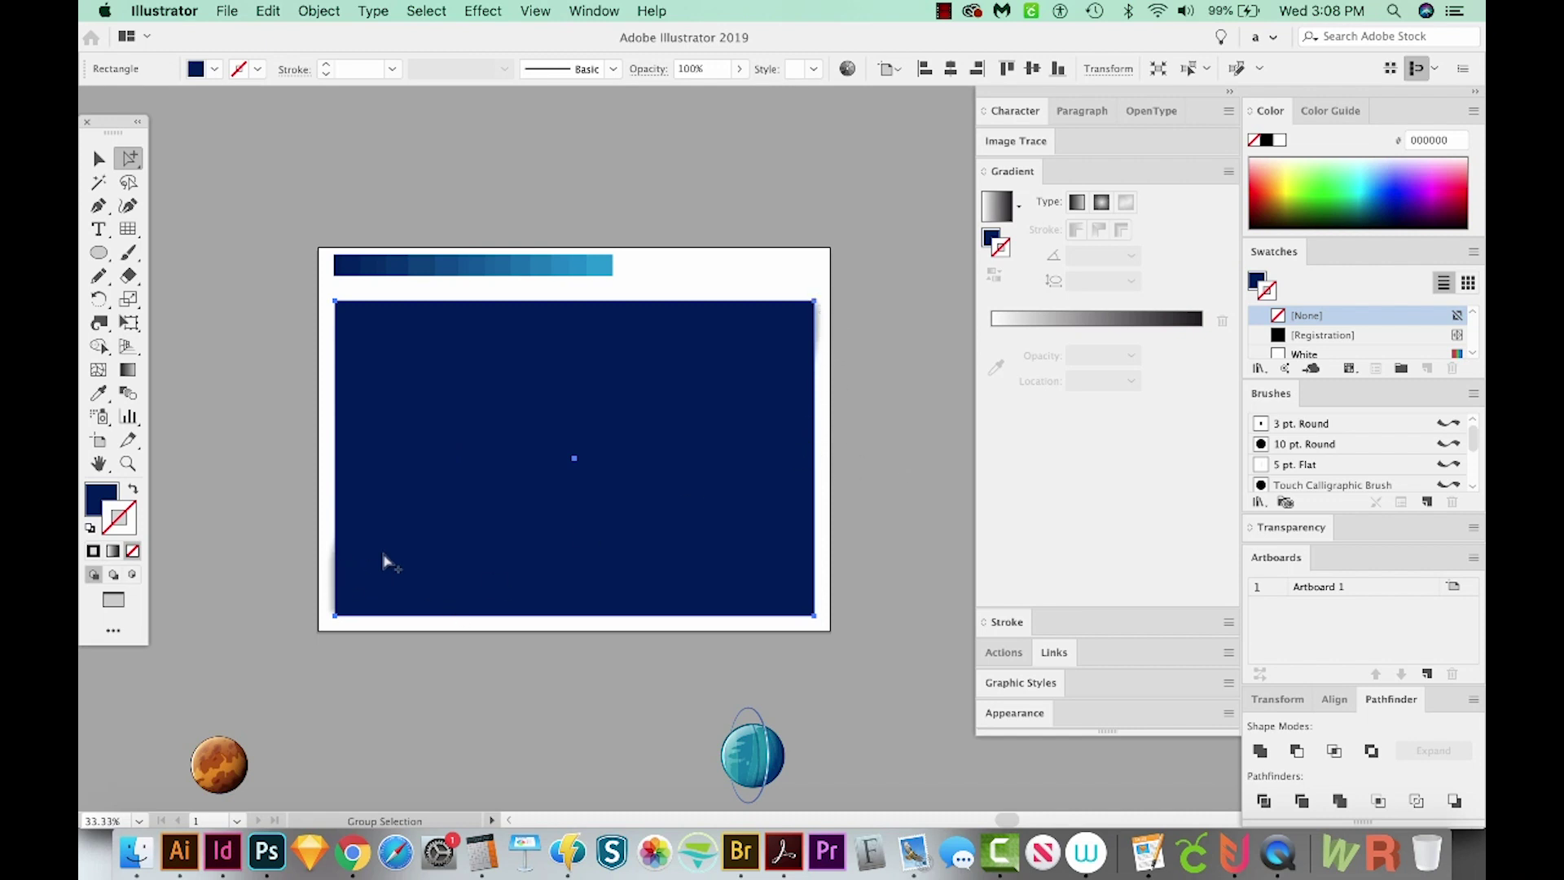
Remove the fill from the rectangle covering the illustration.
click(114, 499)
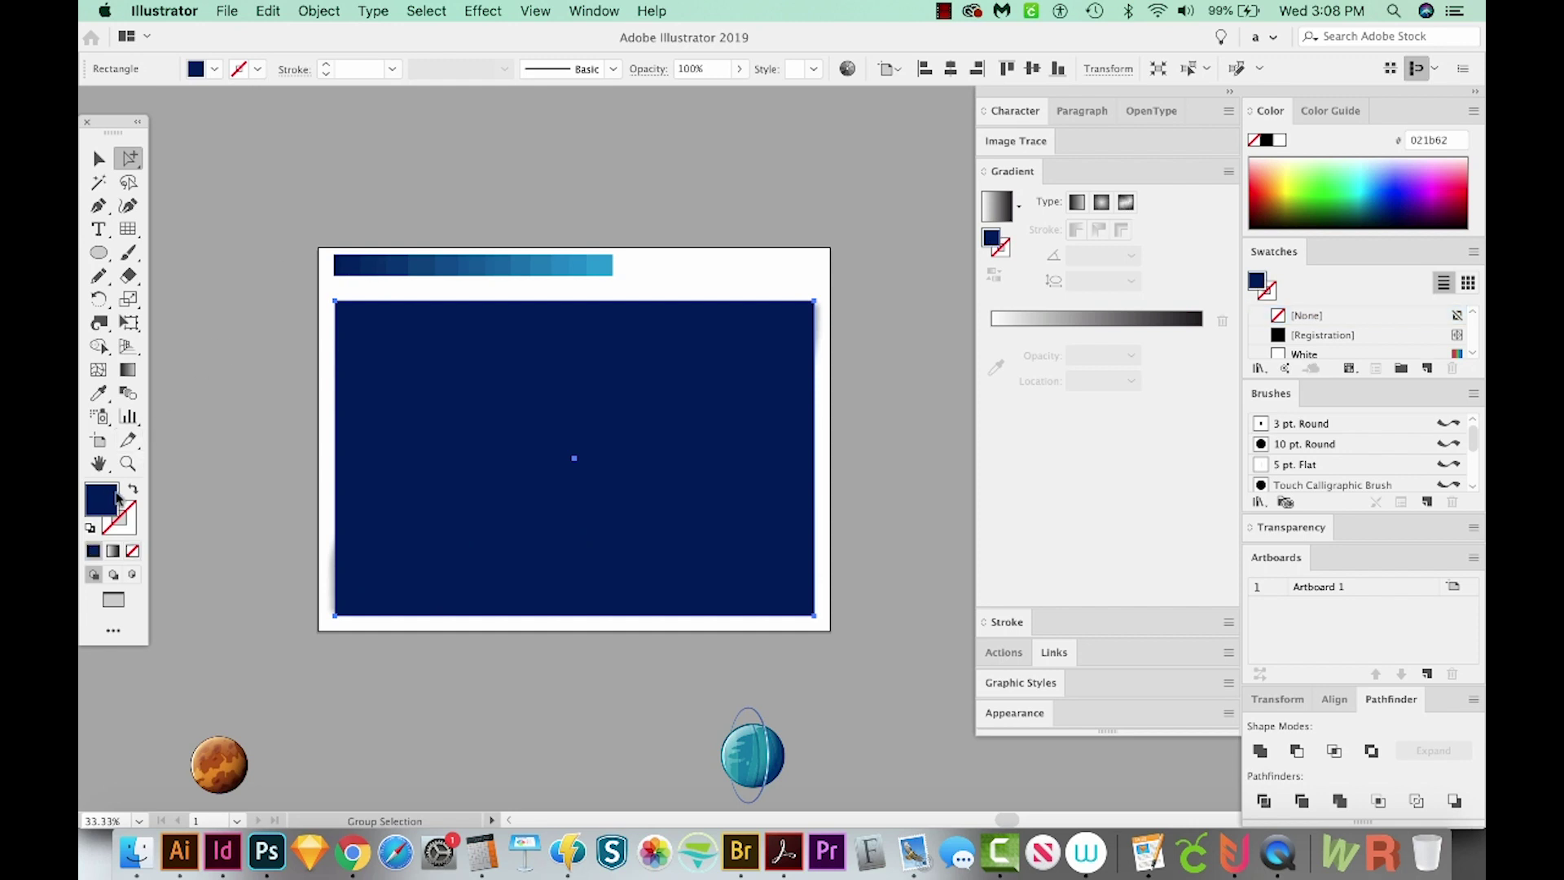
click(133, 552)
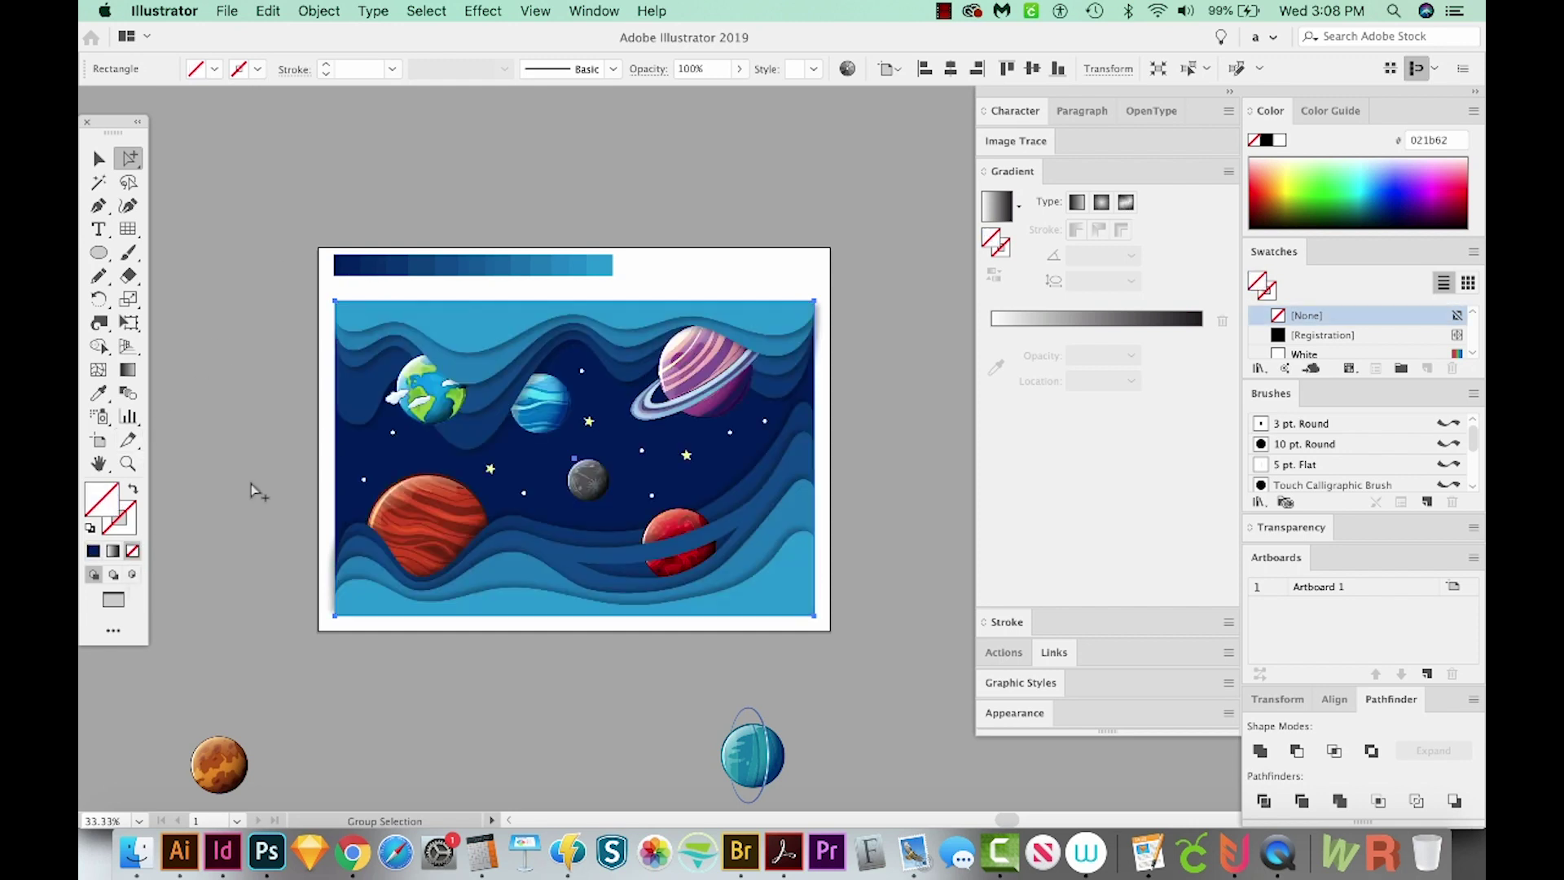
key(v)
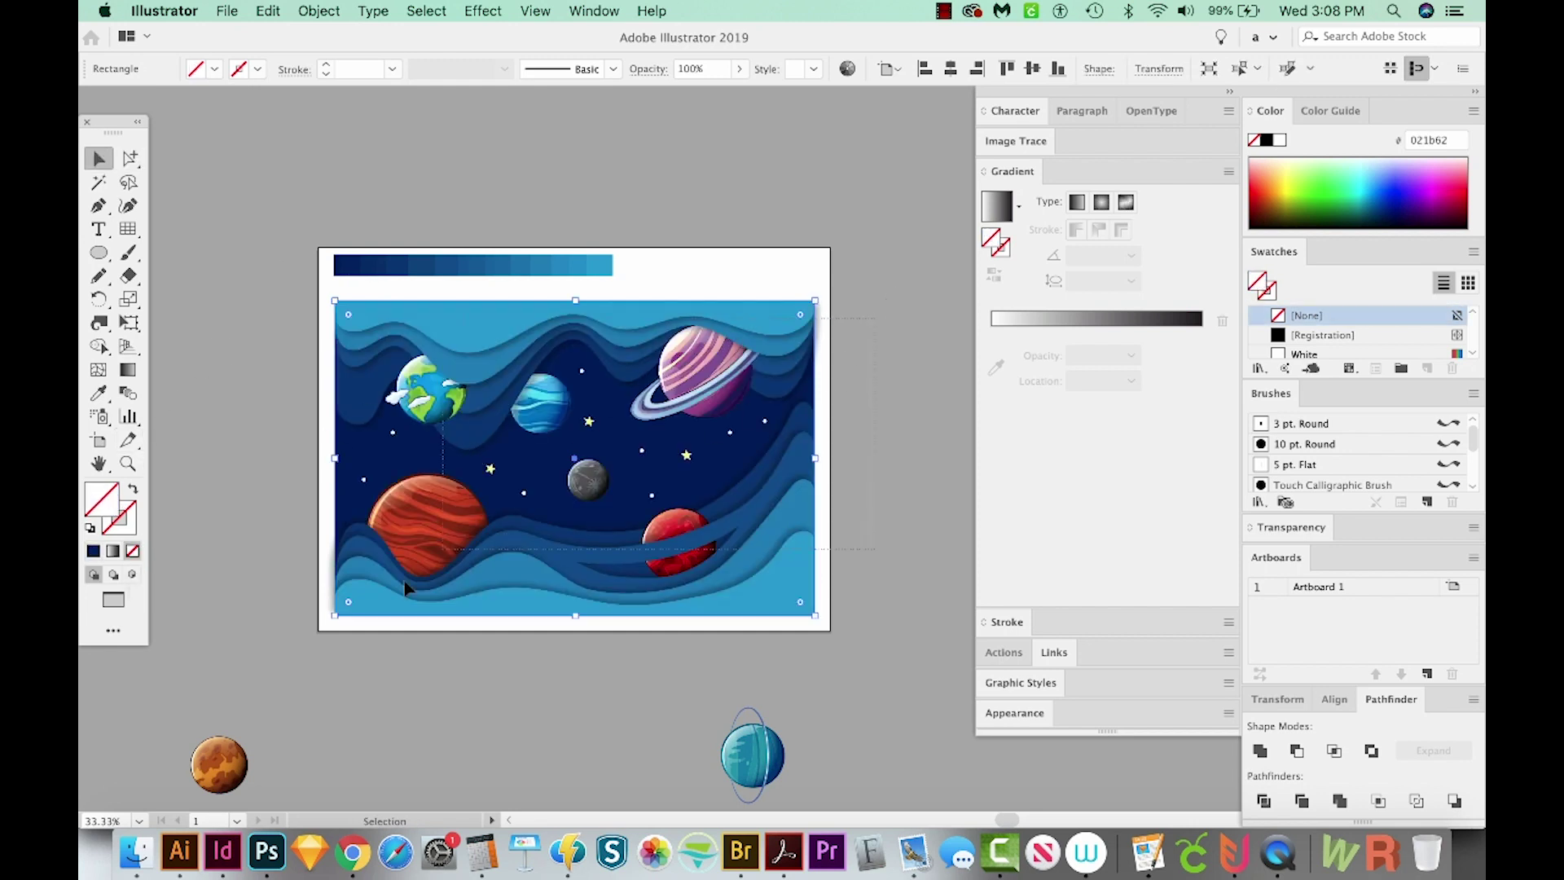
Clip the waves, planets and stars to the unfilled rectangle with a clipping mask, leaving out the colour swatches and spare planets.
drag(249, 642, 251, 639)
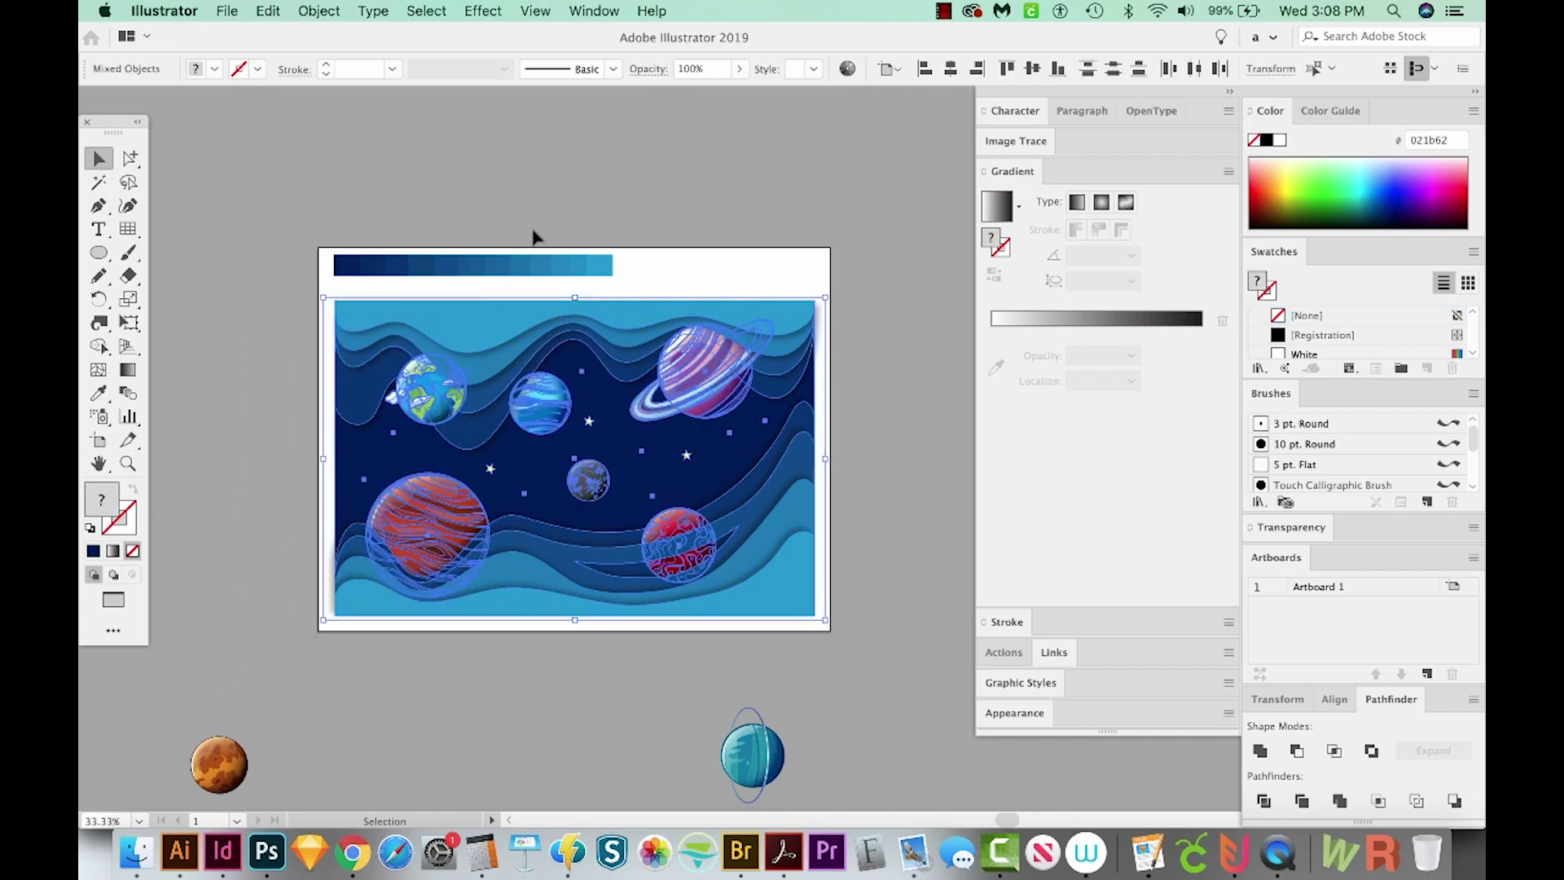
key(super)
key(super+7)
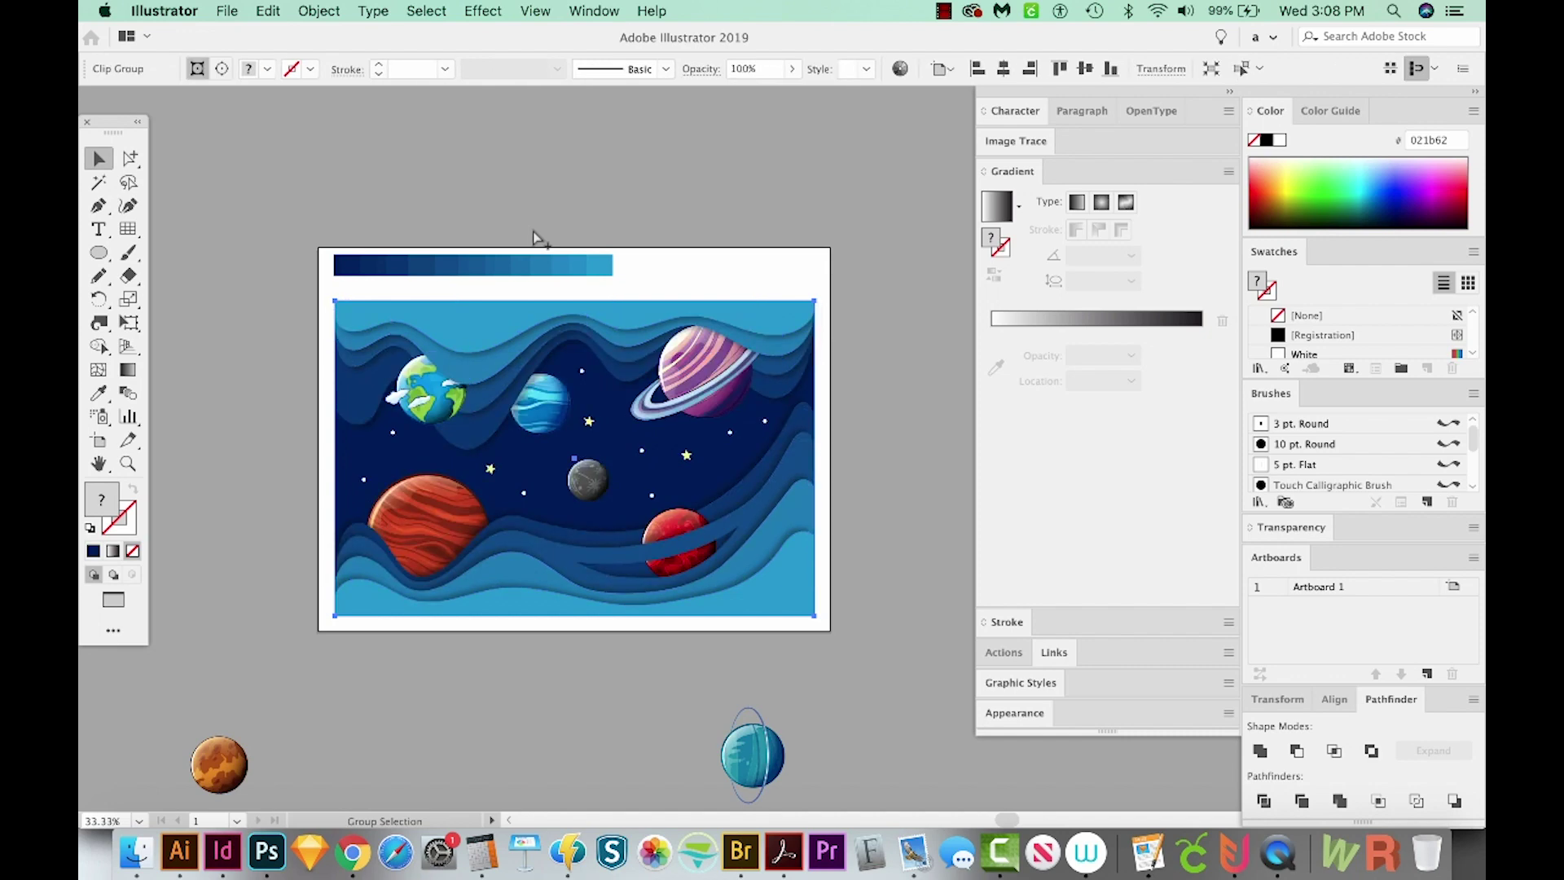
key(super+shift+a)
Examine the clipped illustration's edges, wave shadows and planets up close, with and without the interface panels.
key(z)
drag(950, 268, 433, 623)
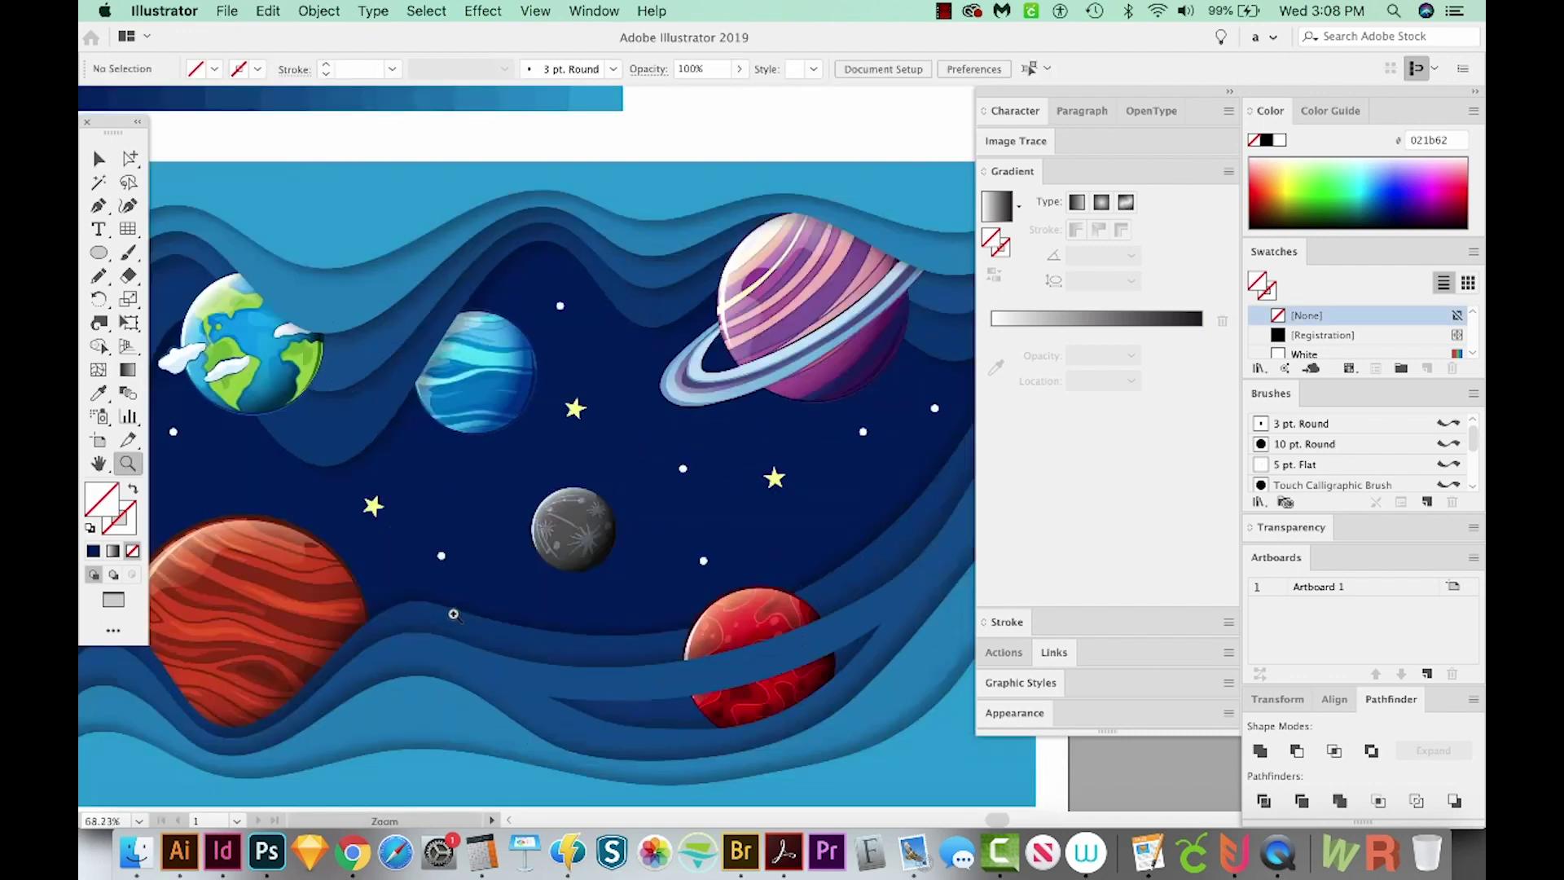
key(space)
drag(701, 532, 465, 483)
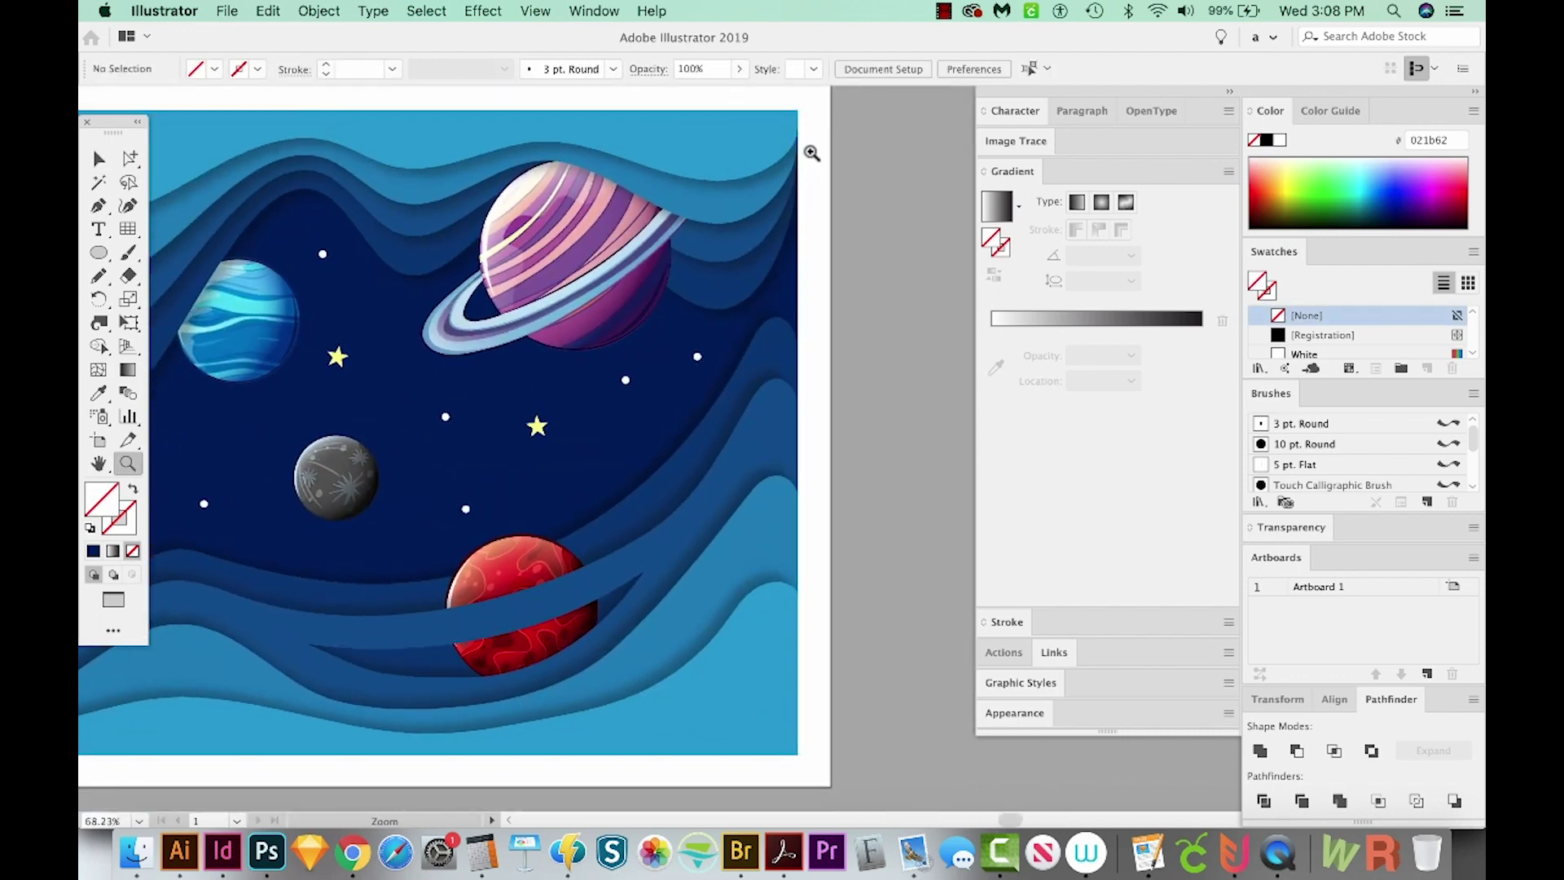
key(space)
drag(506, 604, 771, 609)
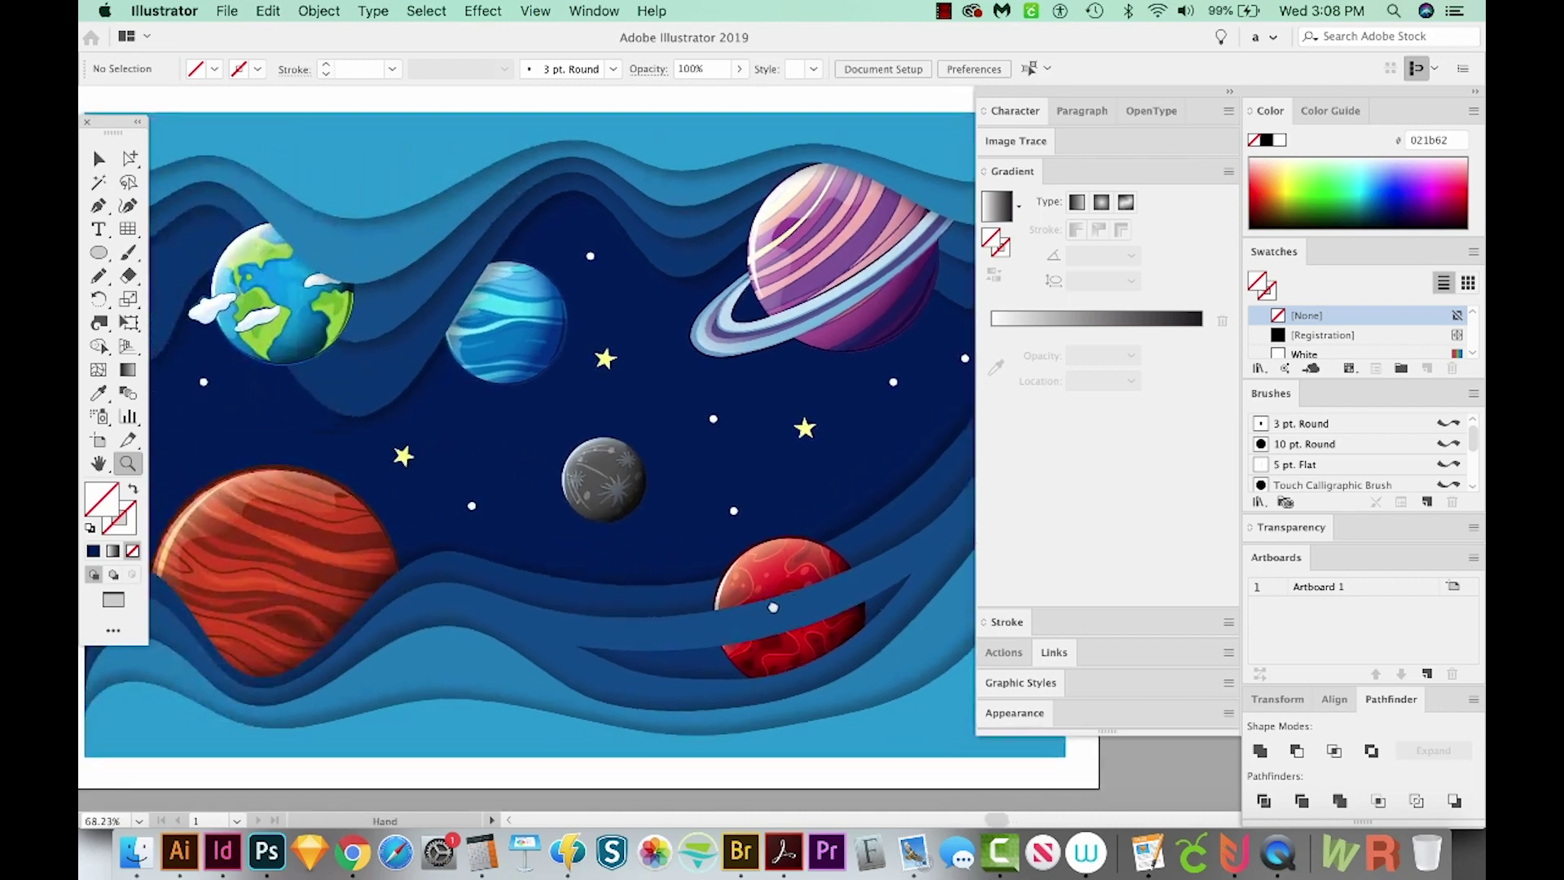
key(Tab)
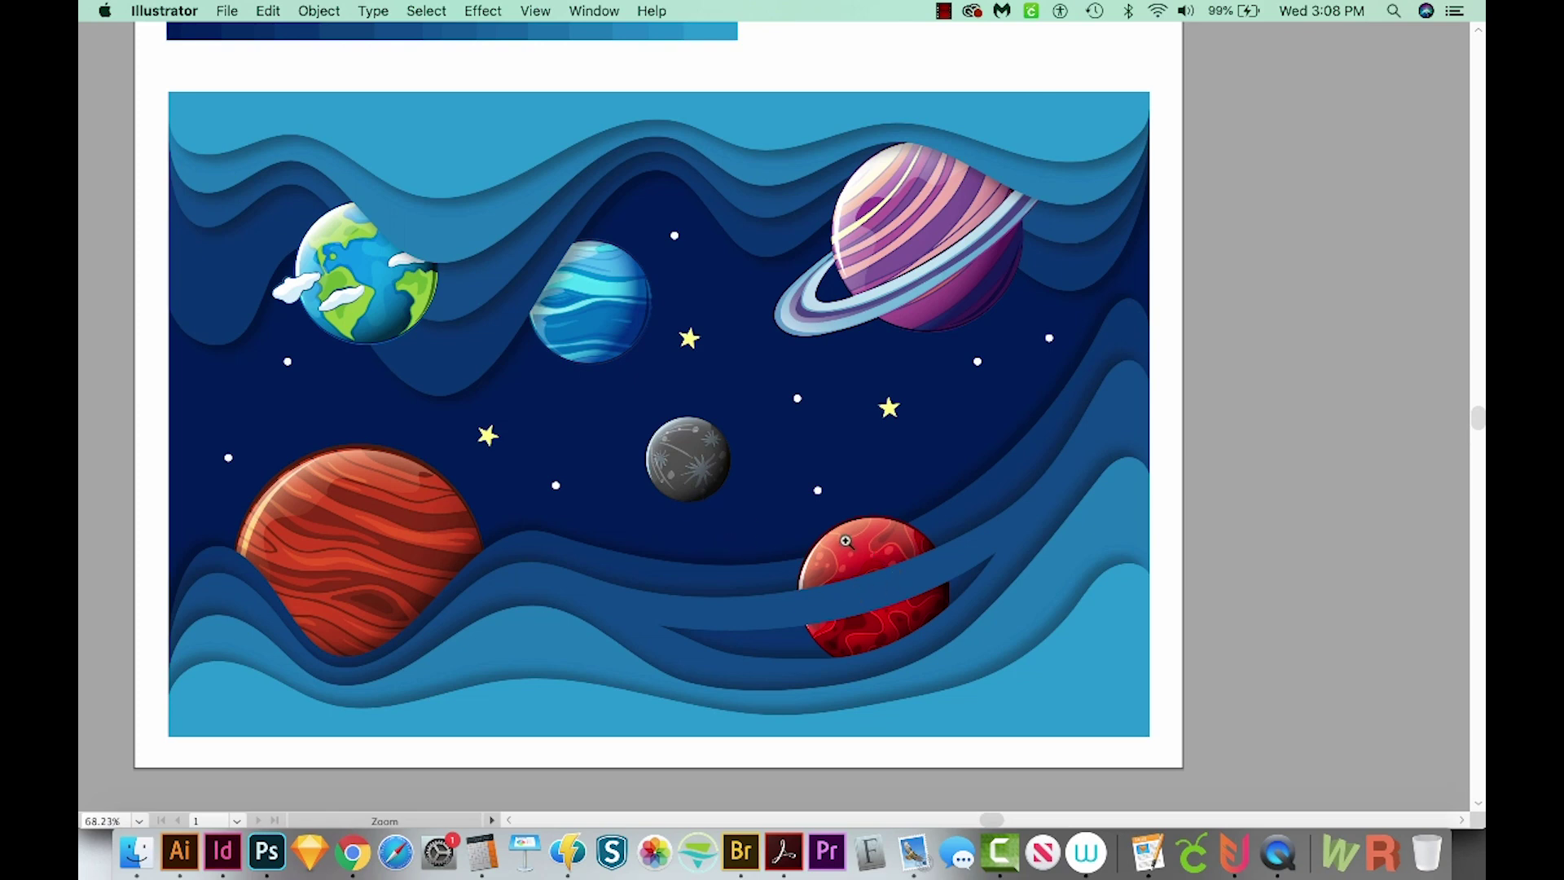
key(Tab)
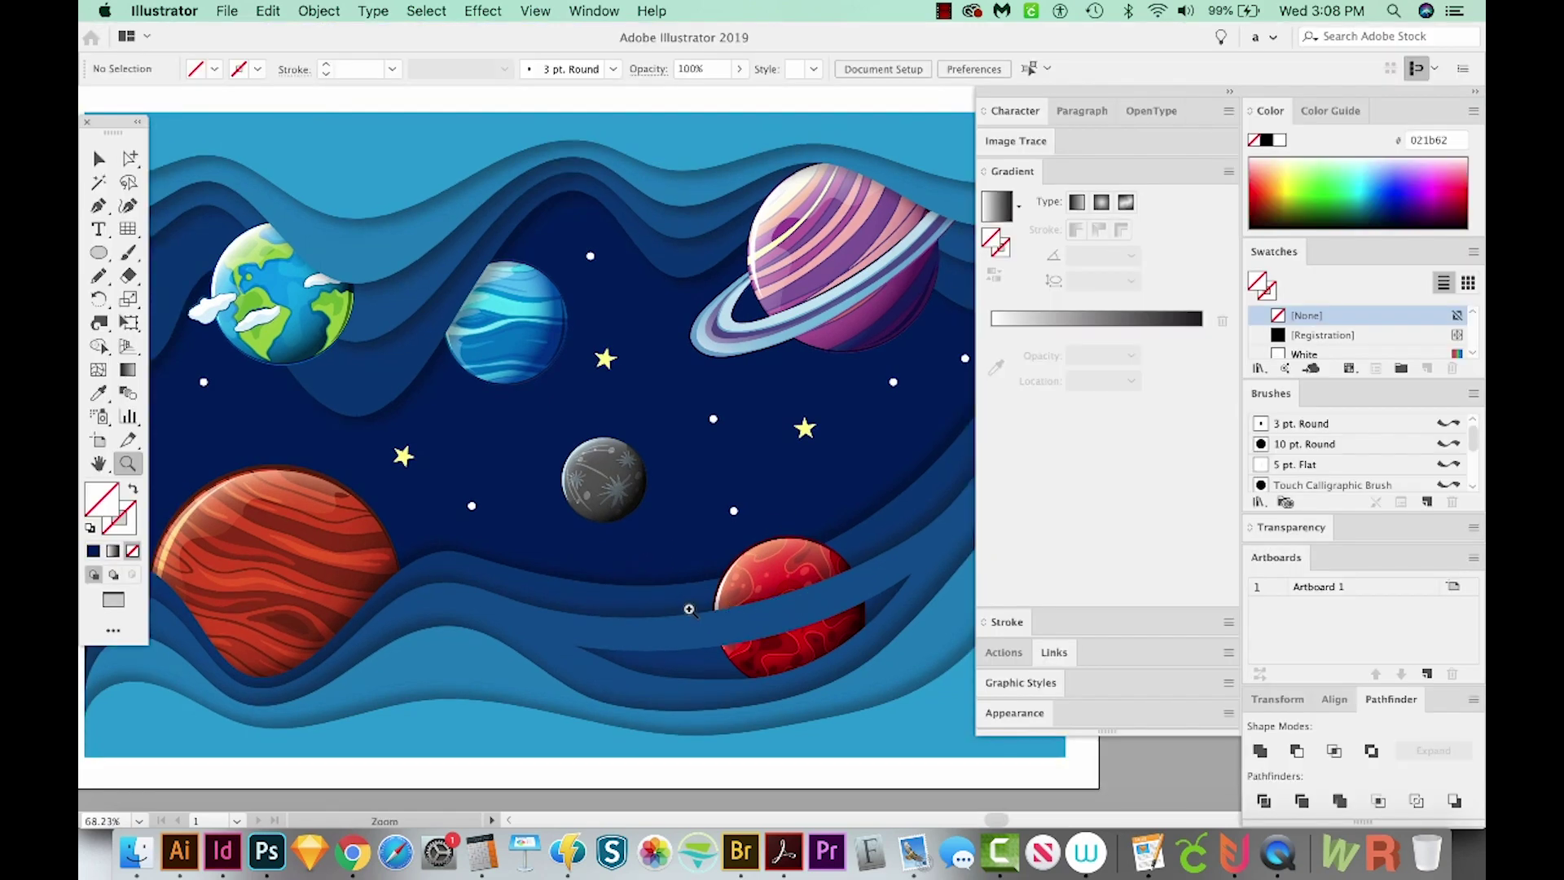
key(Tab)
key(space)
drag(640, 619, 725, 662)
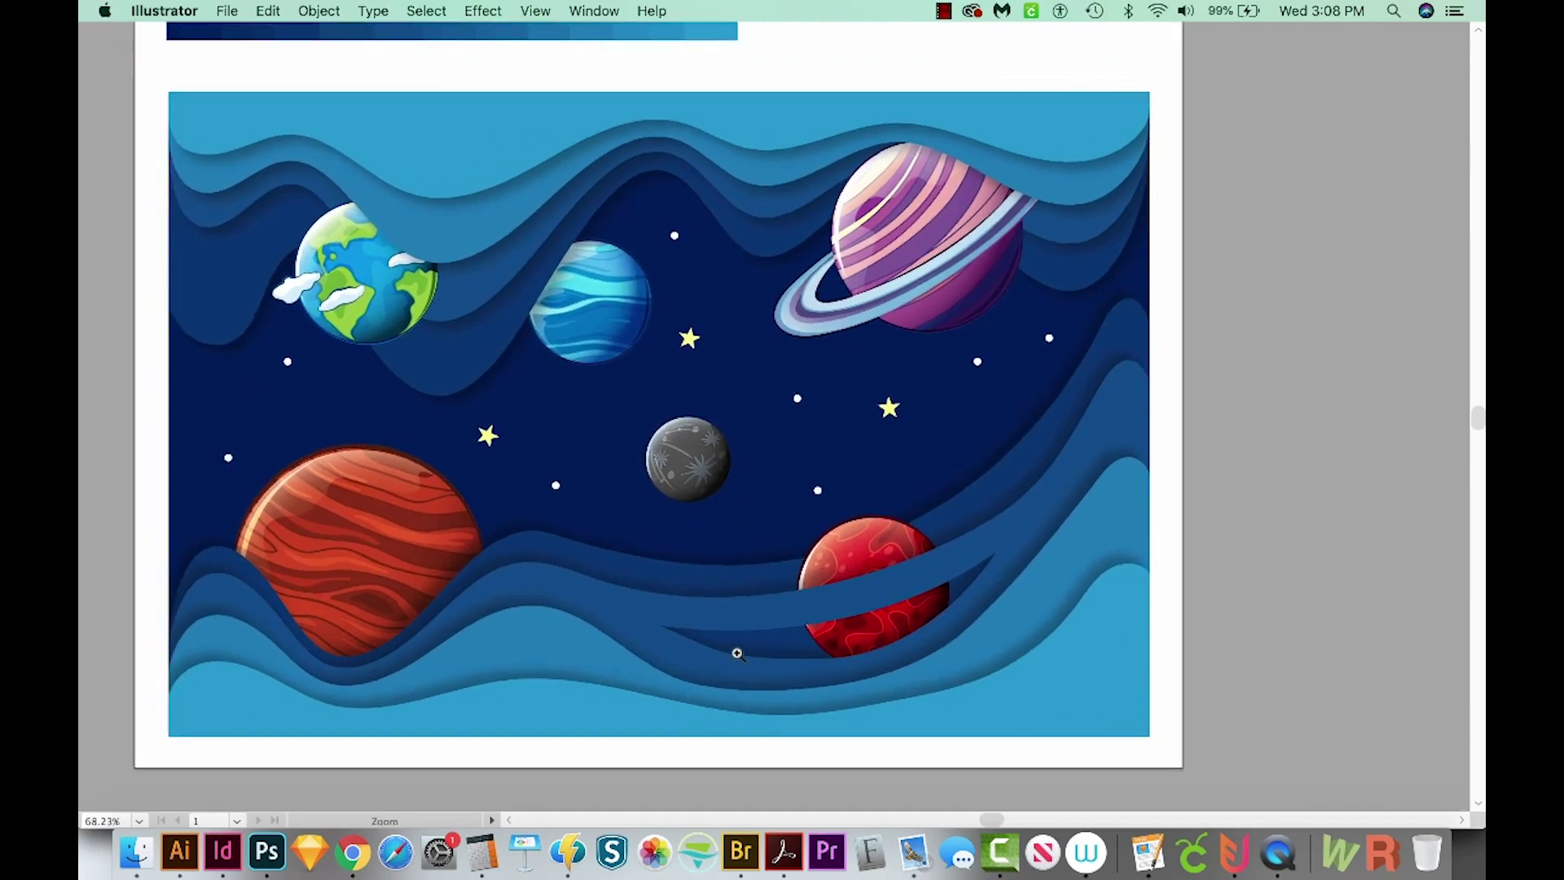